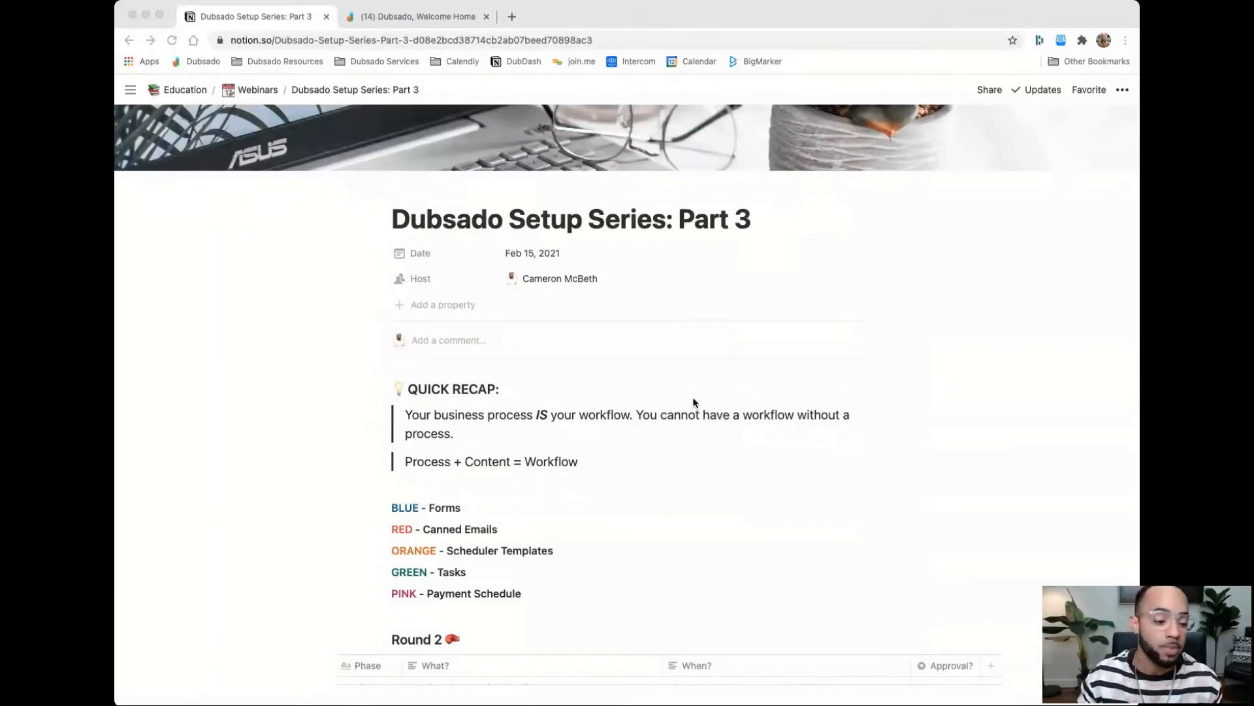
Review the Round 2 process table and the Build Out Your Workflow guidelines in the Dubsado Setup Series: Part 3 notes
scroll(637, 410, "down", 5)
scroll(636, 409, "down", 3)
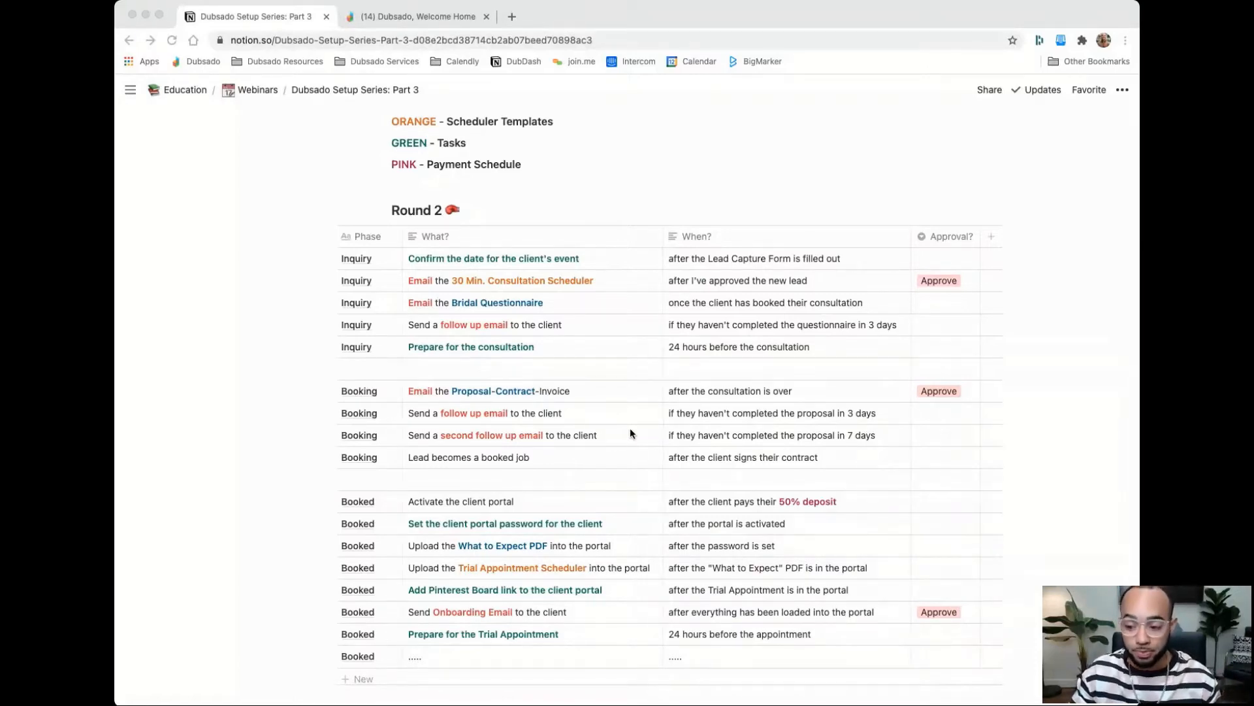
scroll(627, 430, "down", 3)
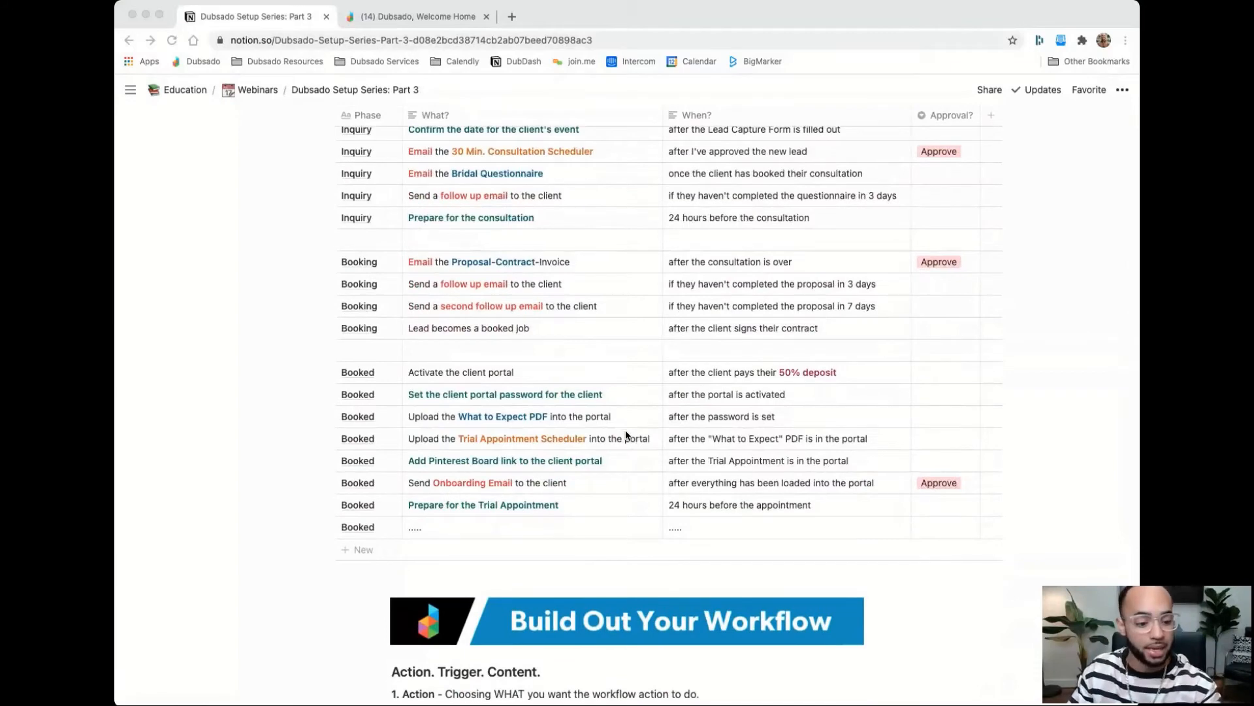
scroll(626, 433, "down", 5)
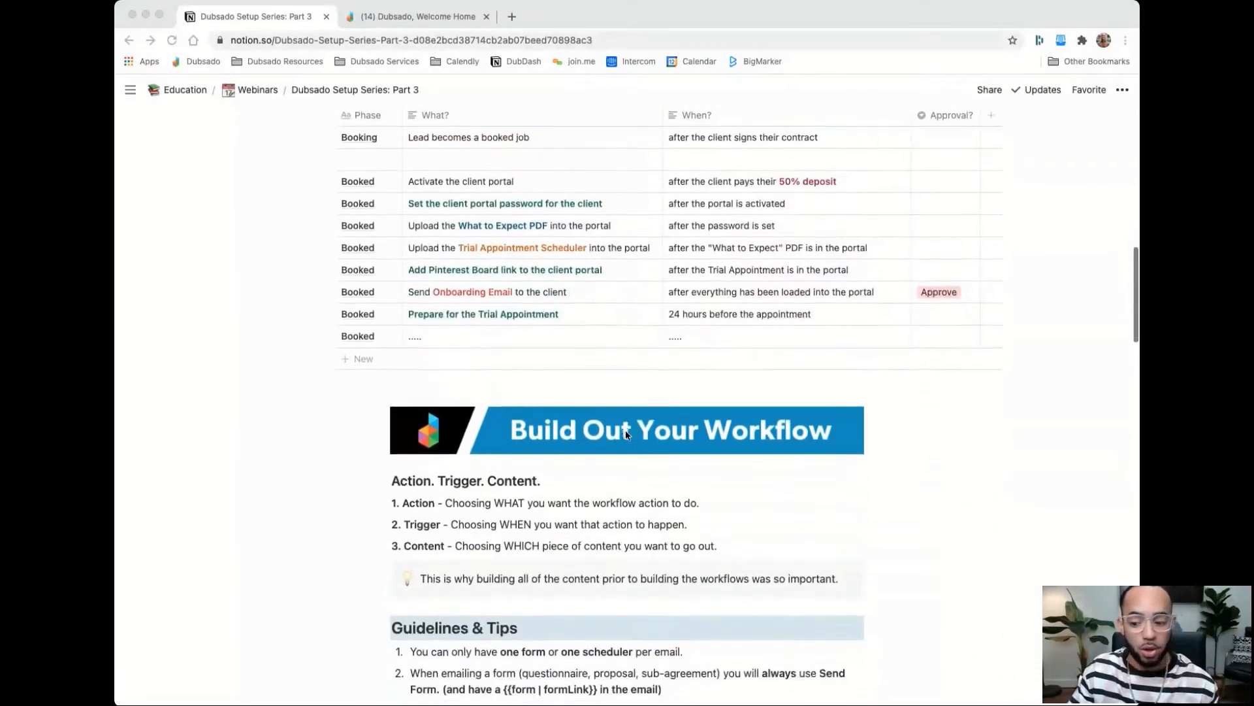
scroll(625, 434, "down", 5)
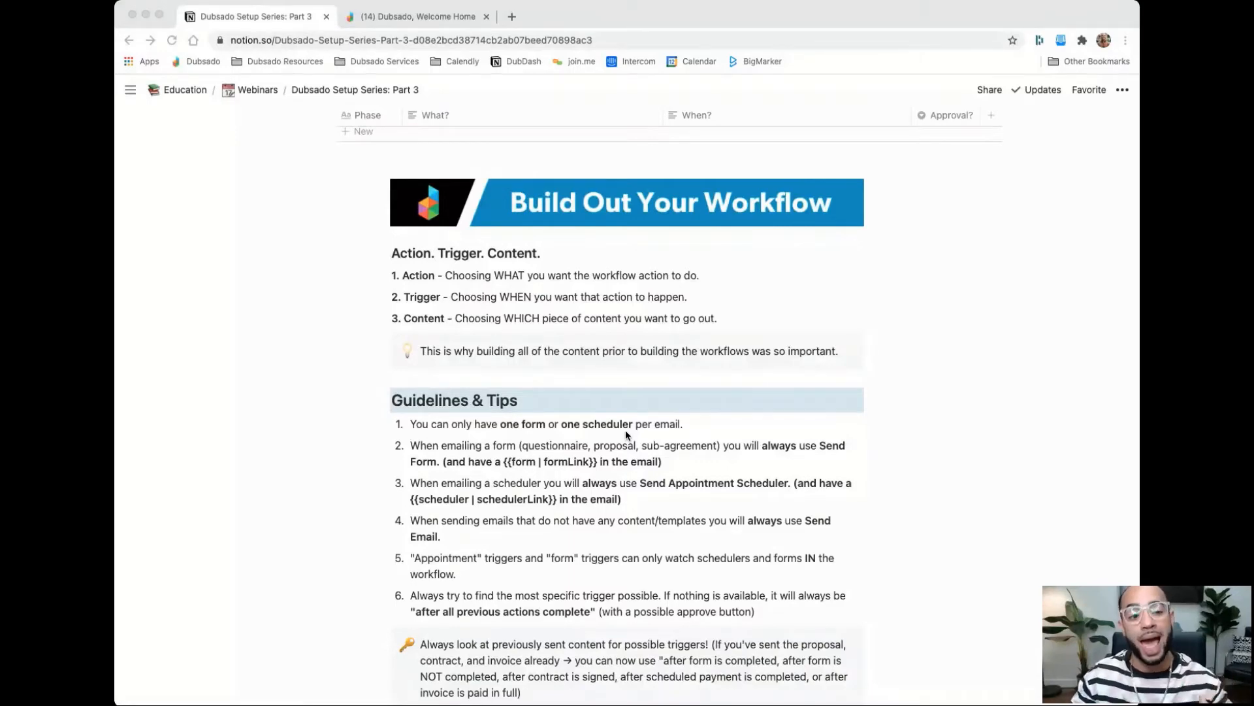
scroll(625, 430, "up", 10)
scroll(626, 436, "up", 1)
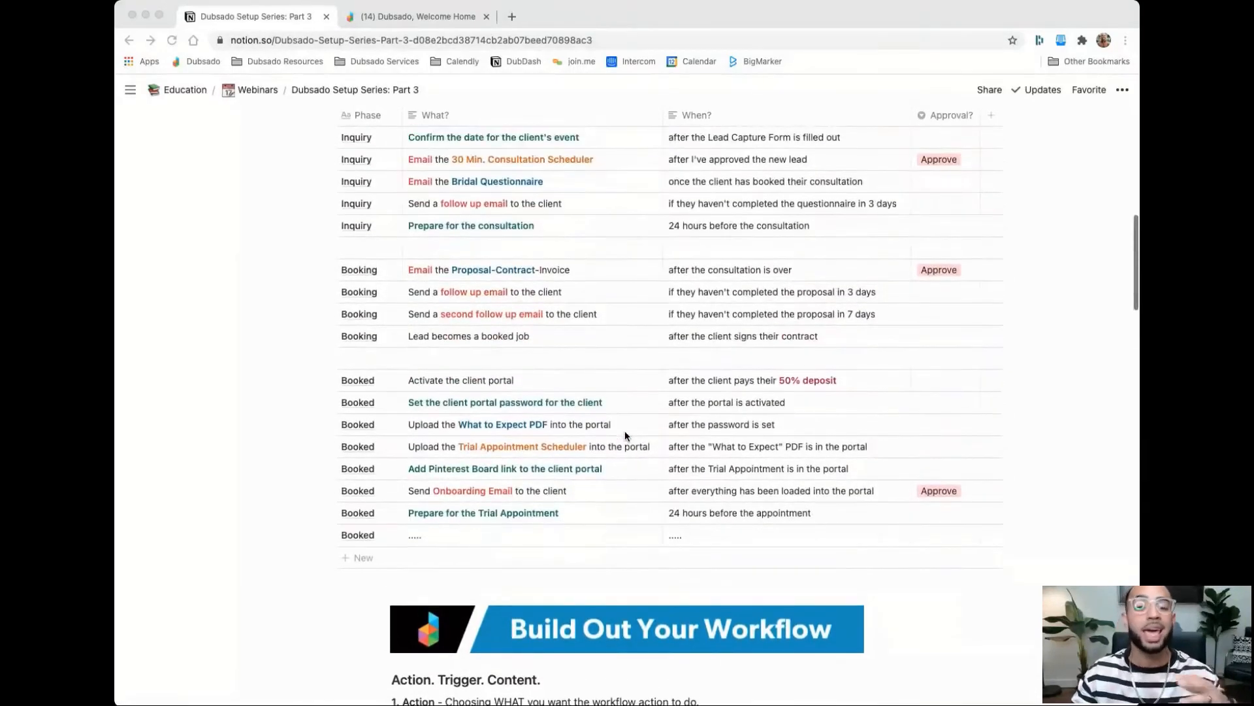
scroll(626, 435, "up", 2)
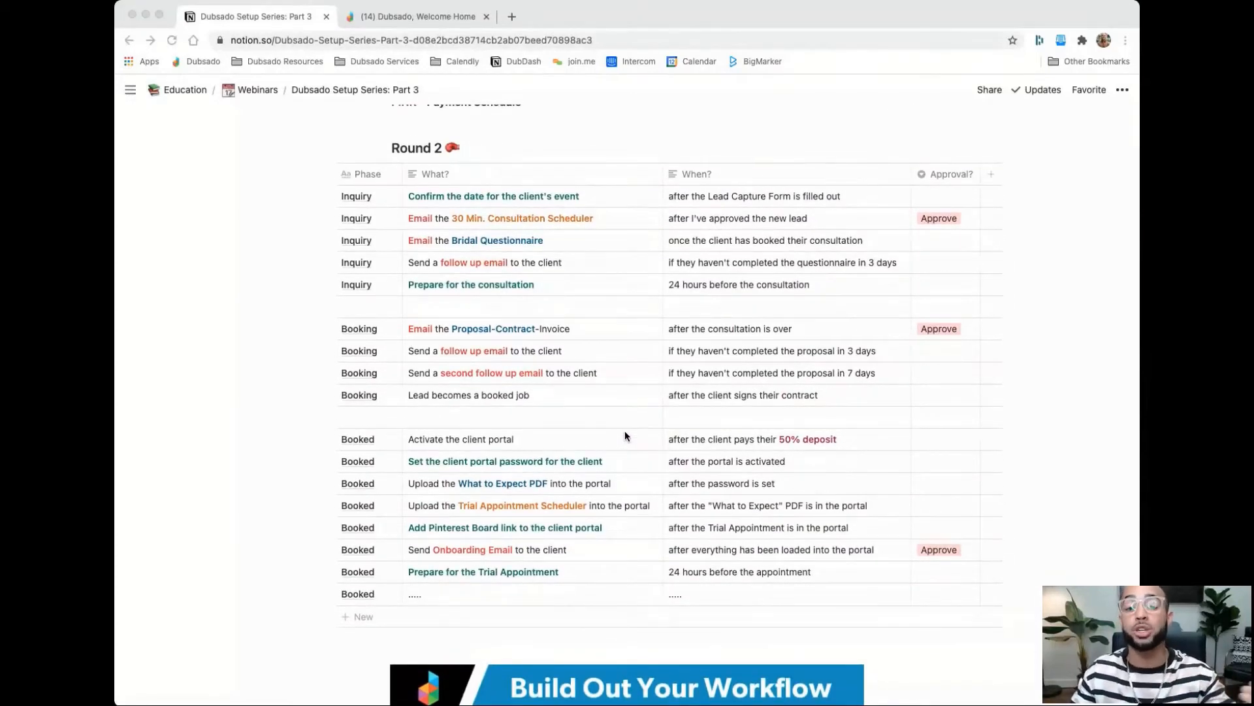
scroll(624, 436, "down", 7)
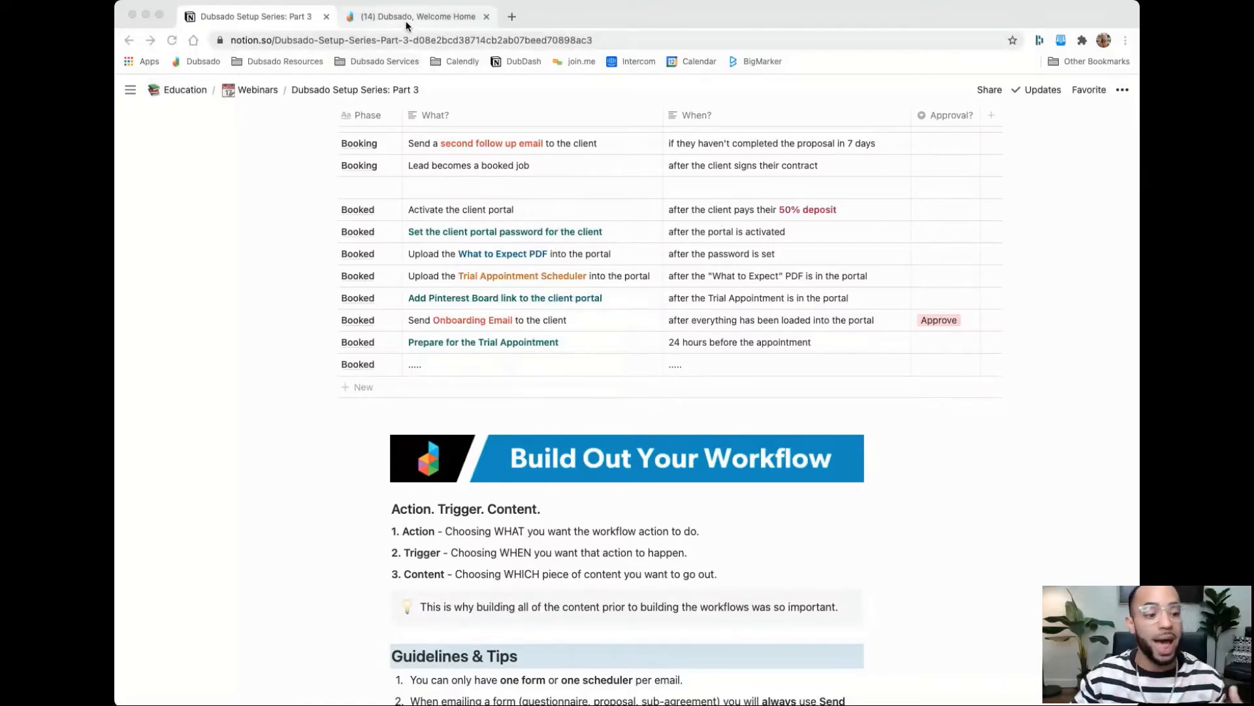
scroll(509, 204, "up", 5)
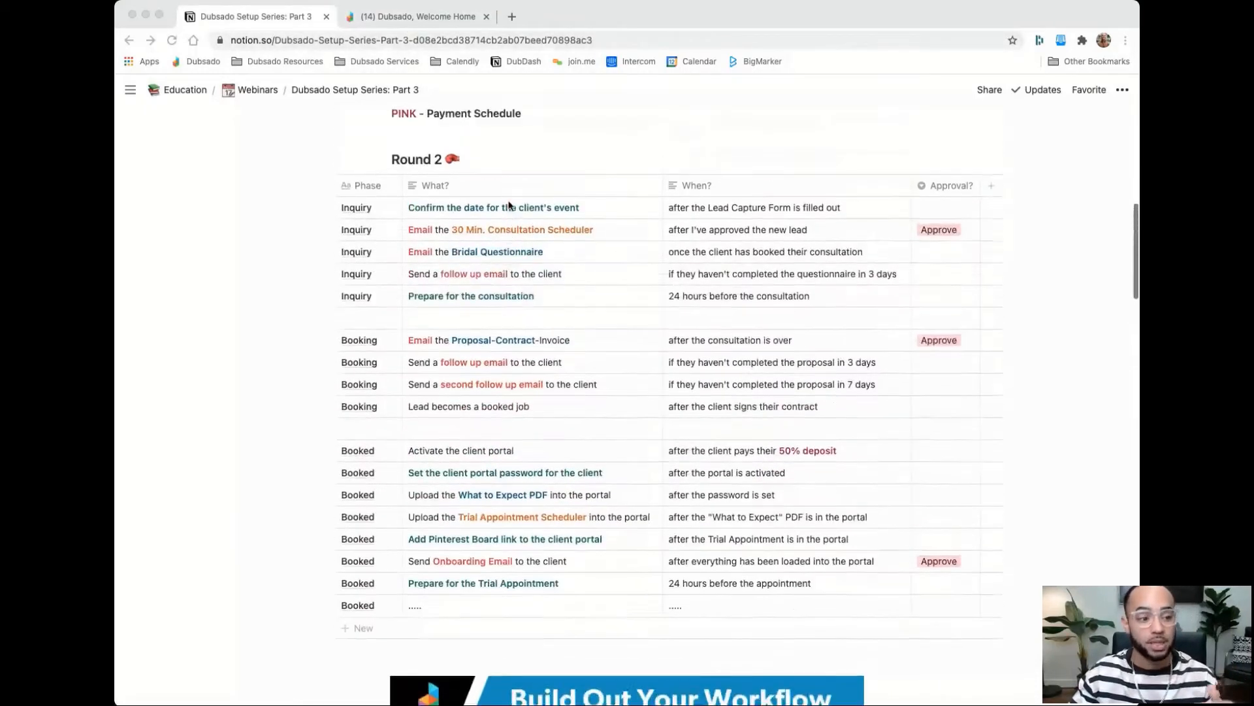
scroll(509, 205, "up", 1)
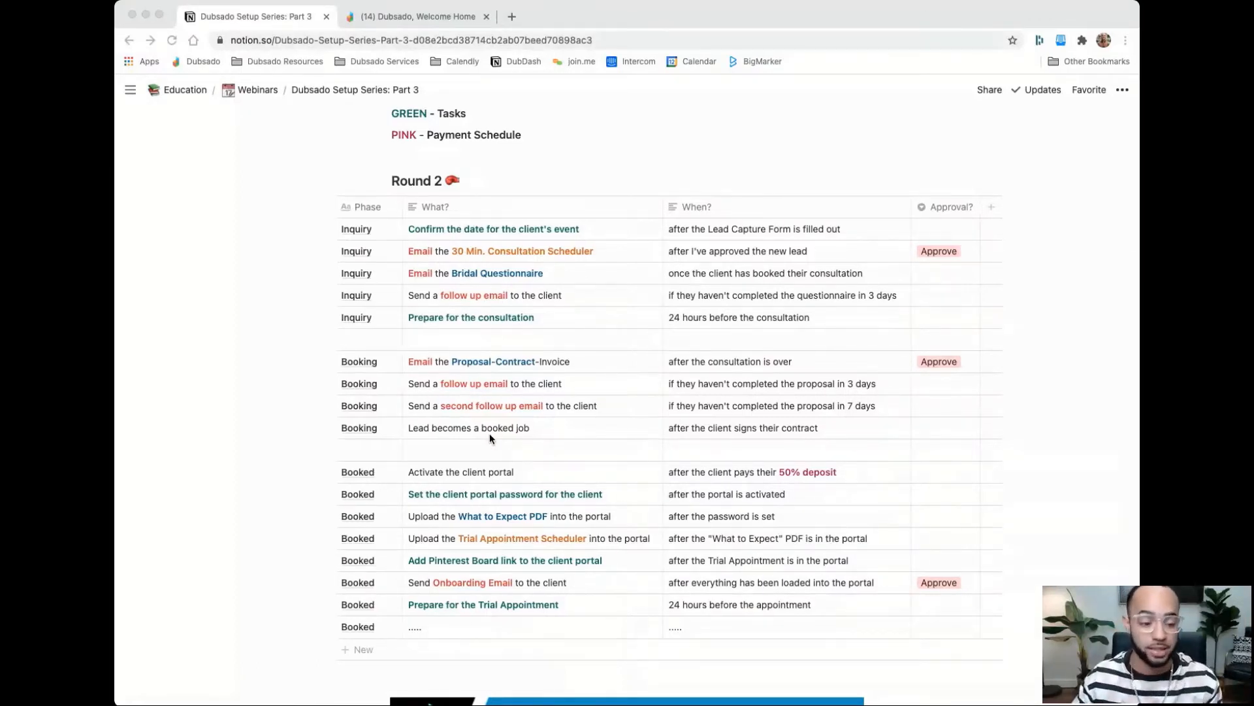
scroll(491, 434, "down", 3)
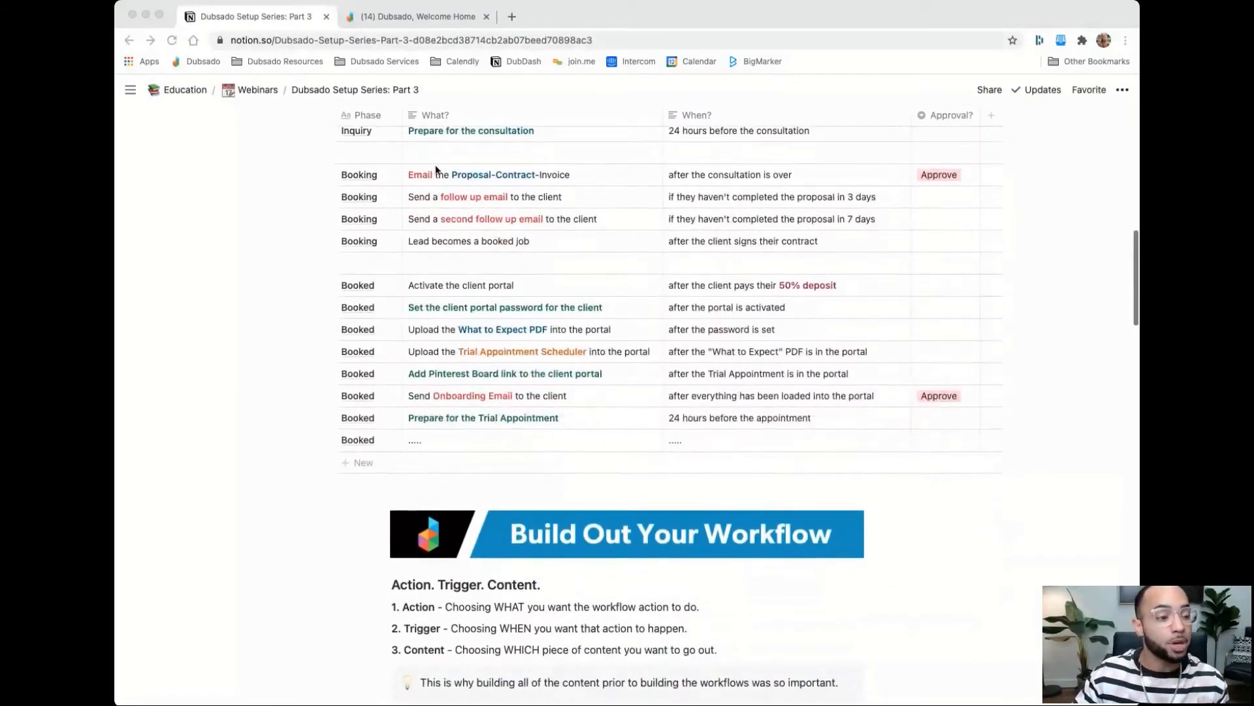
Switch to Dubsado and open the workflow templates
left_click(381, 18)
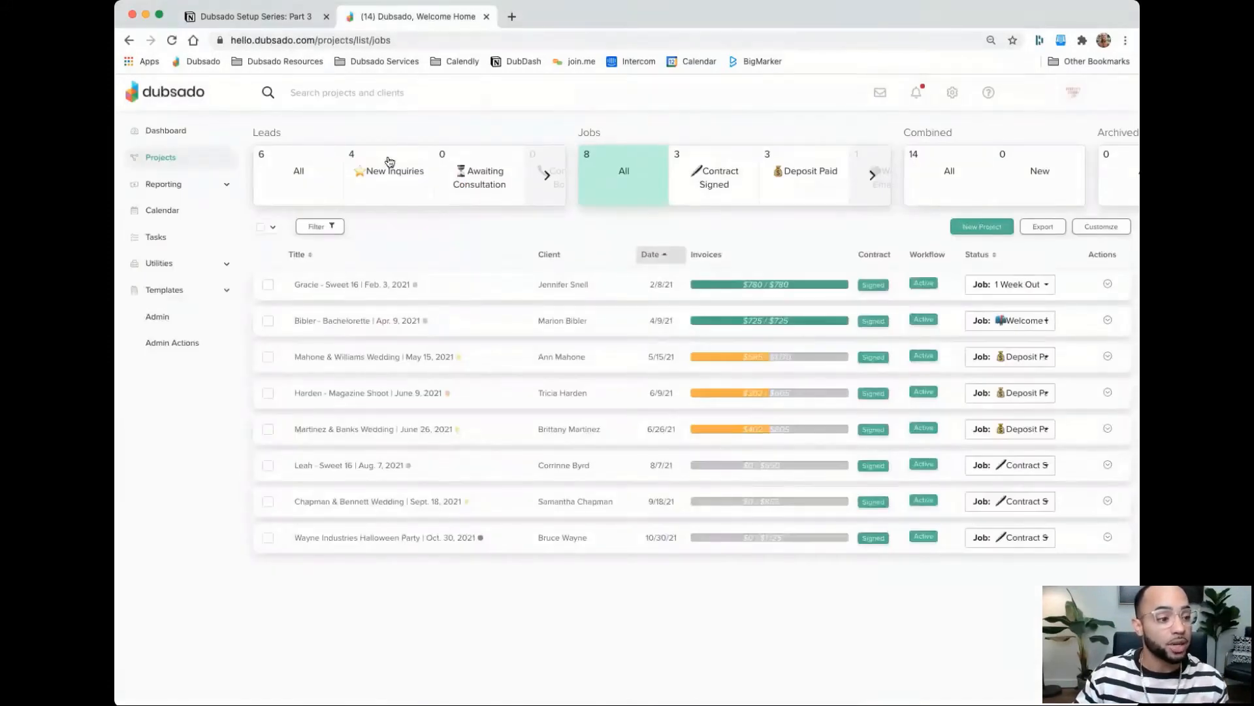
left_click(169, 290)
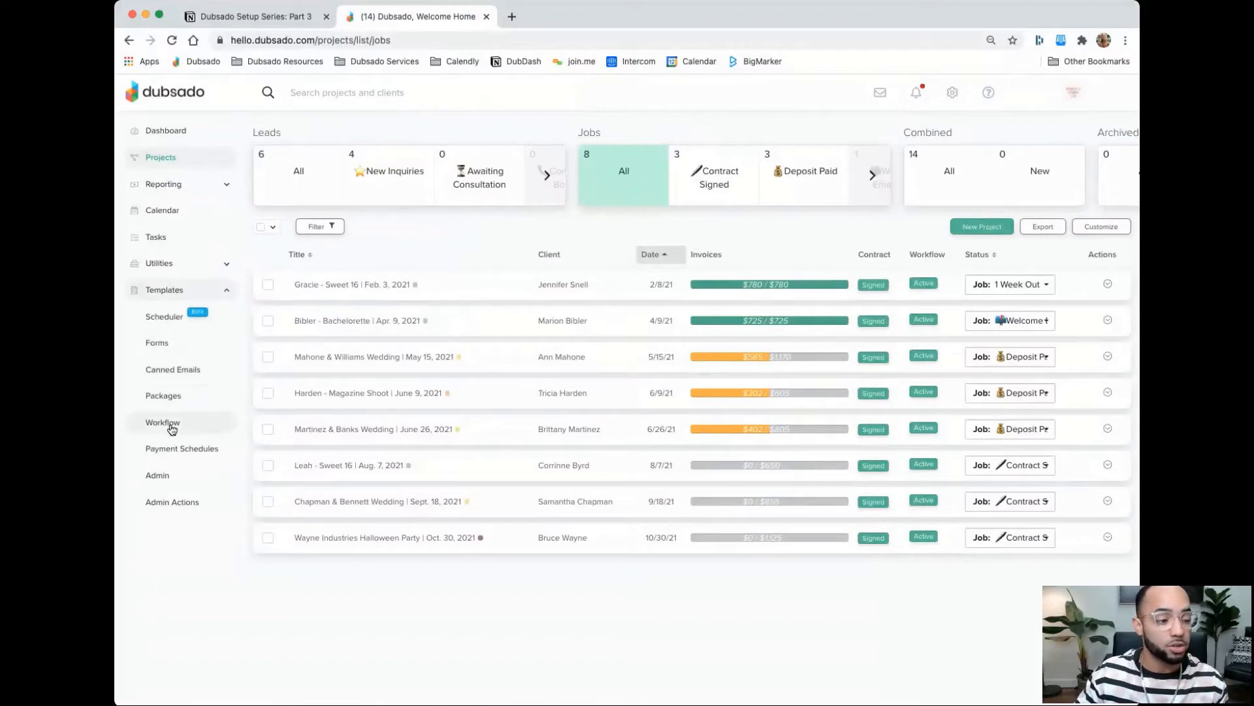
left_click(171, 424)
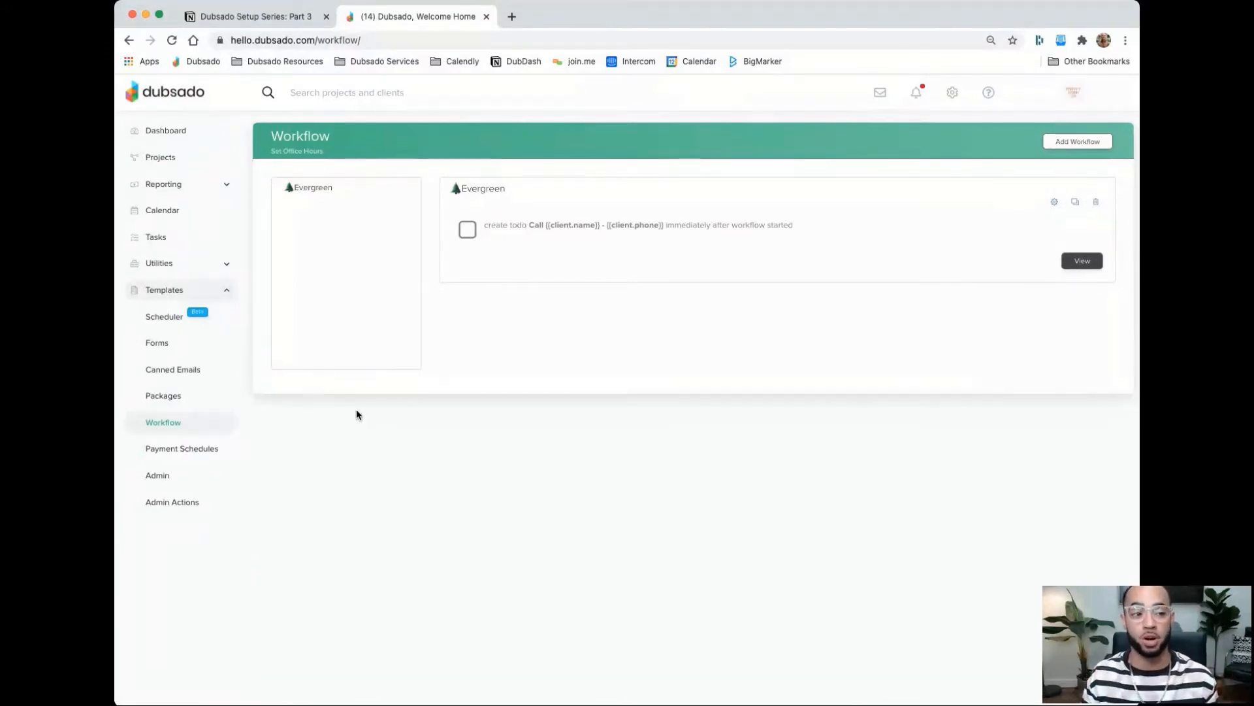
Go back to the Notion notes and review the Inquiry, Booking and Booked phases in the Round 2 table
left_click(277, 23)
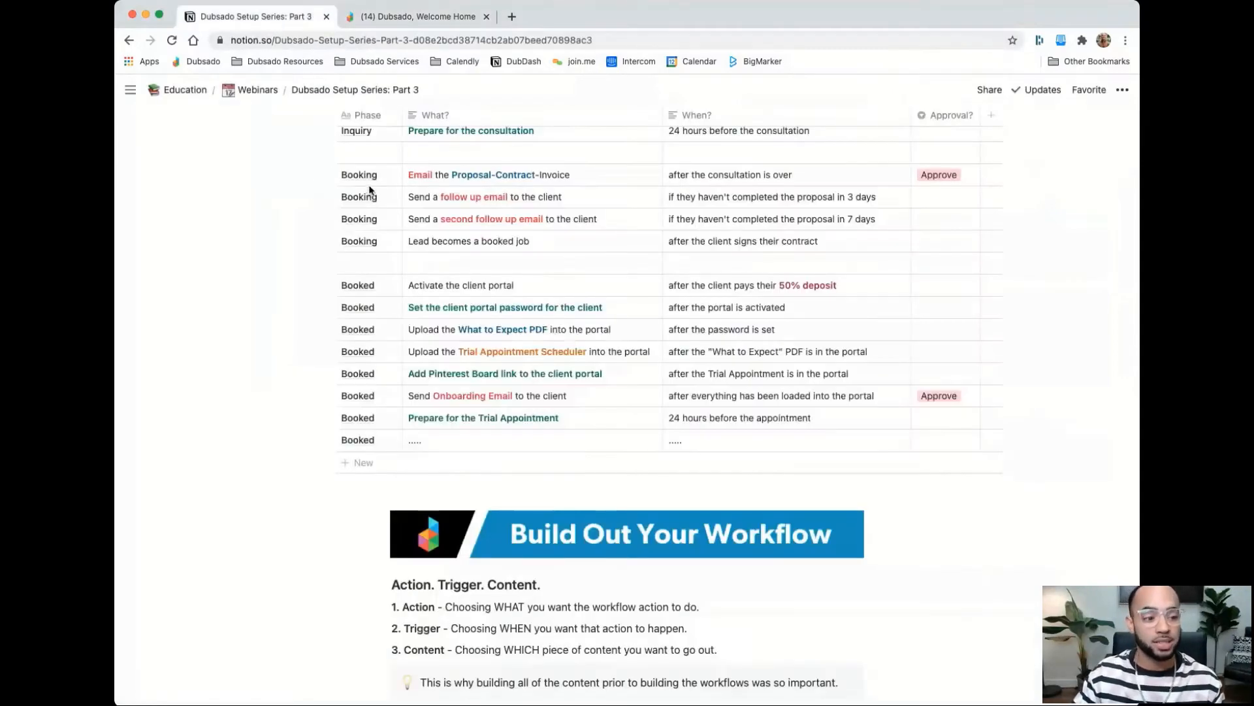
scroll(369, 191, "up", 3)
scroll(369, 191, "up", 1)
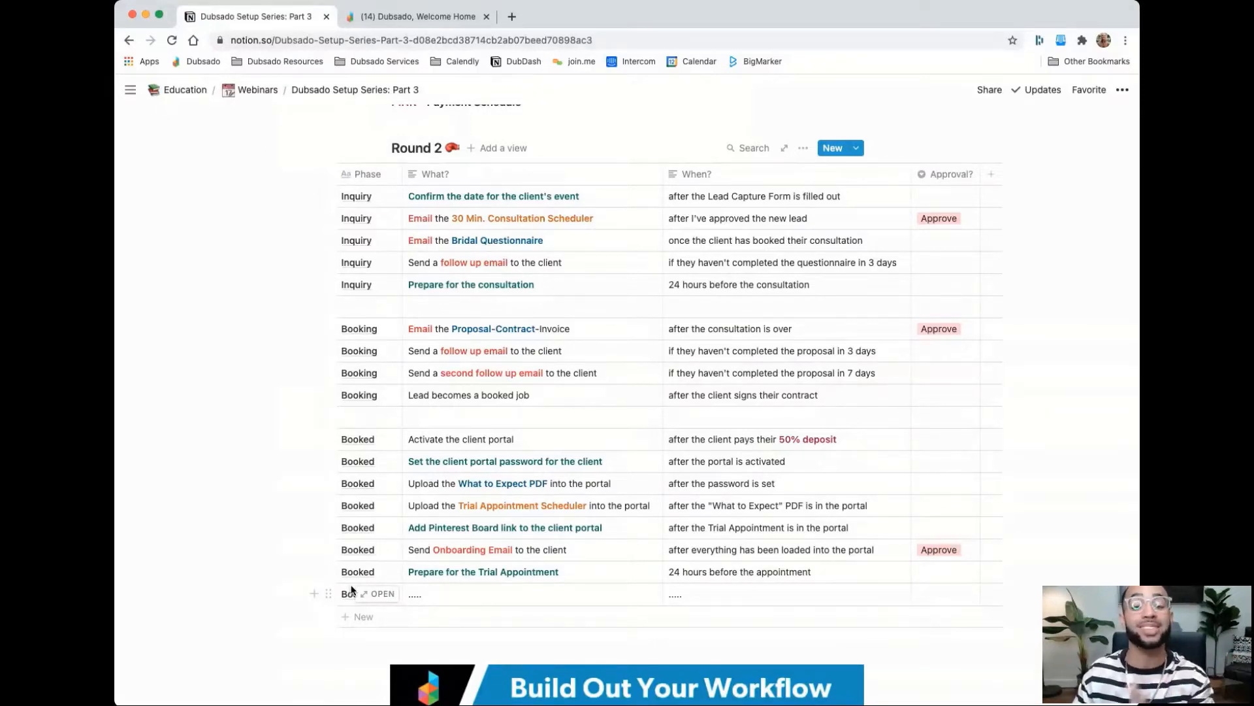
Switch to Dubsado and create a new workflow named "Bridal: Inquiry" with a bride emoji in front
left_click(442, 19)
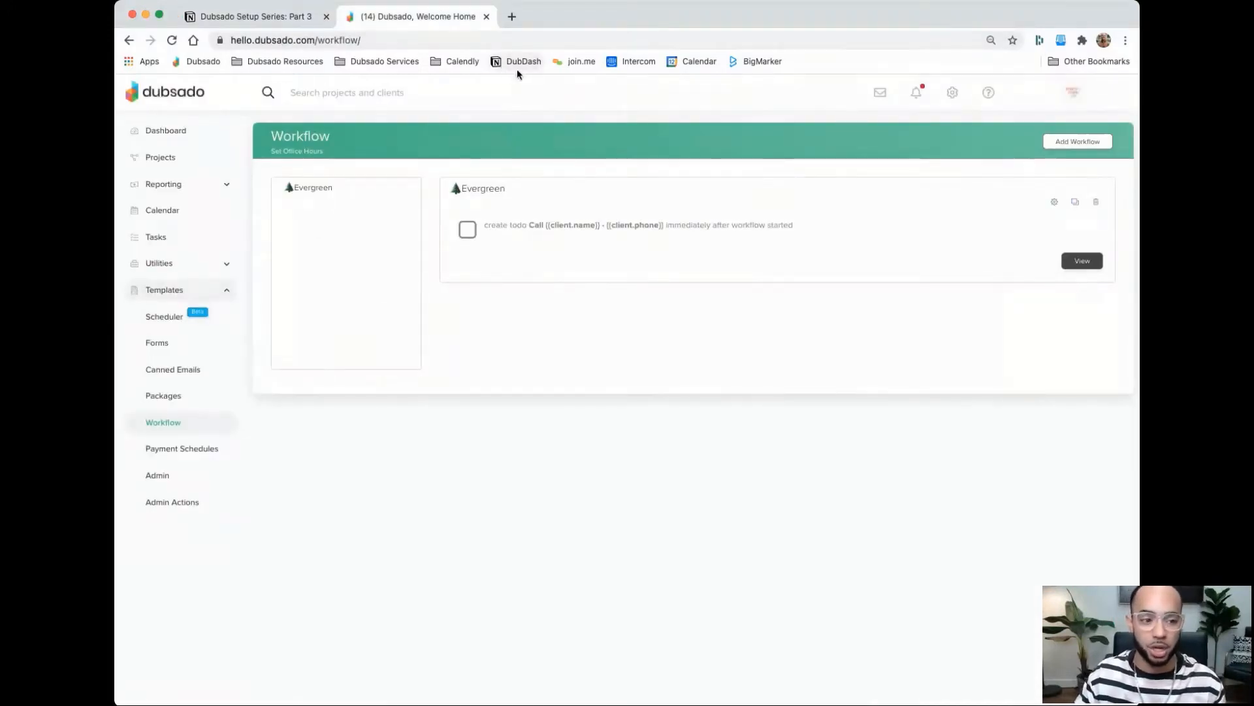
left_click(1068, 145)
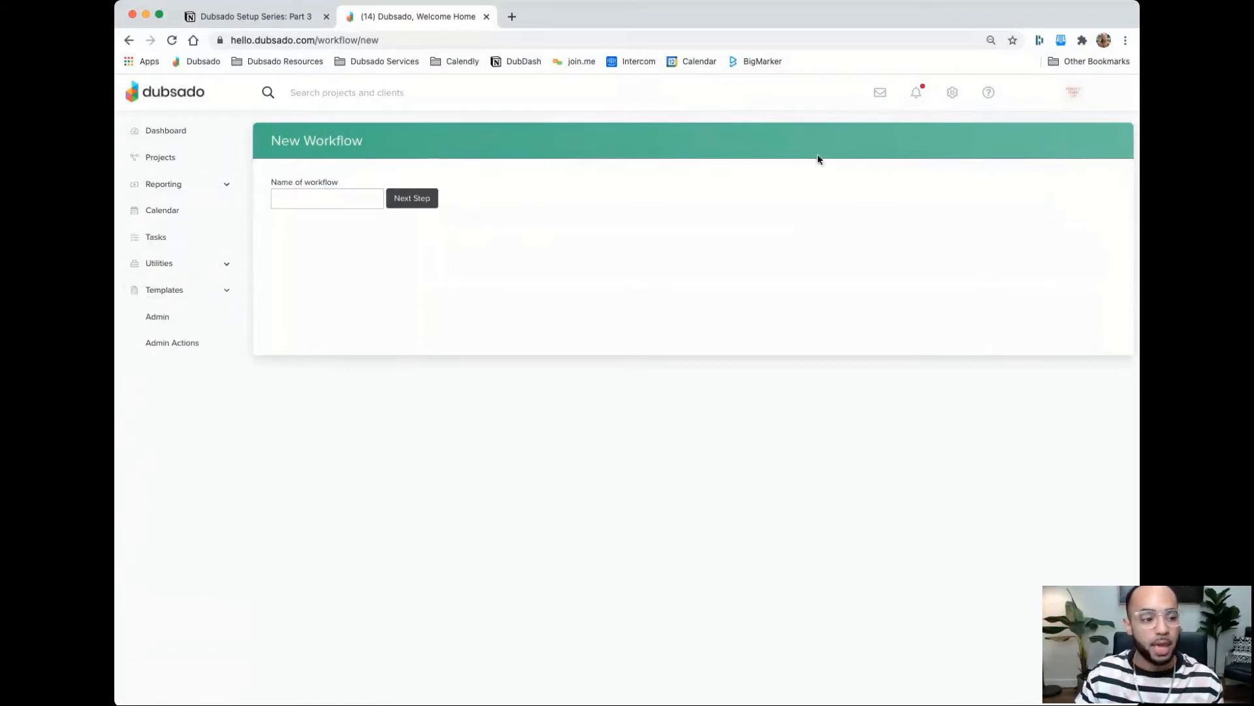
left_click(323, 194)
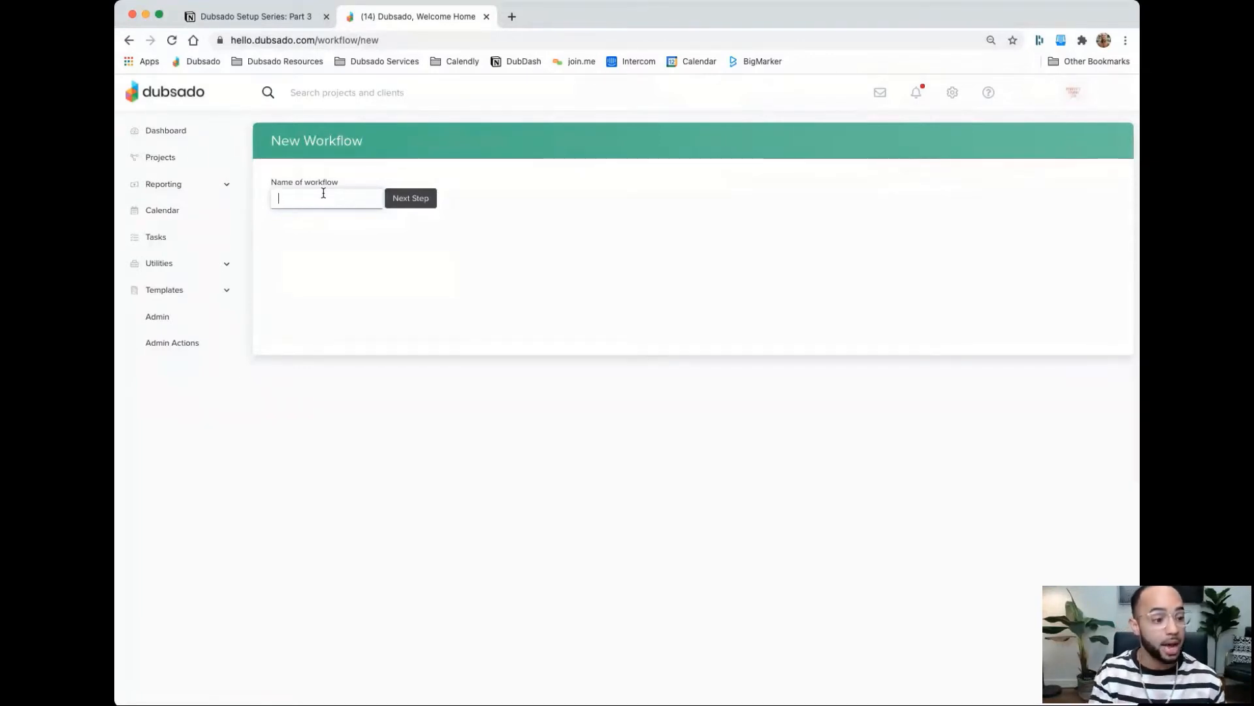
left_click(237, 266)
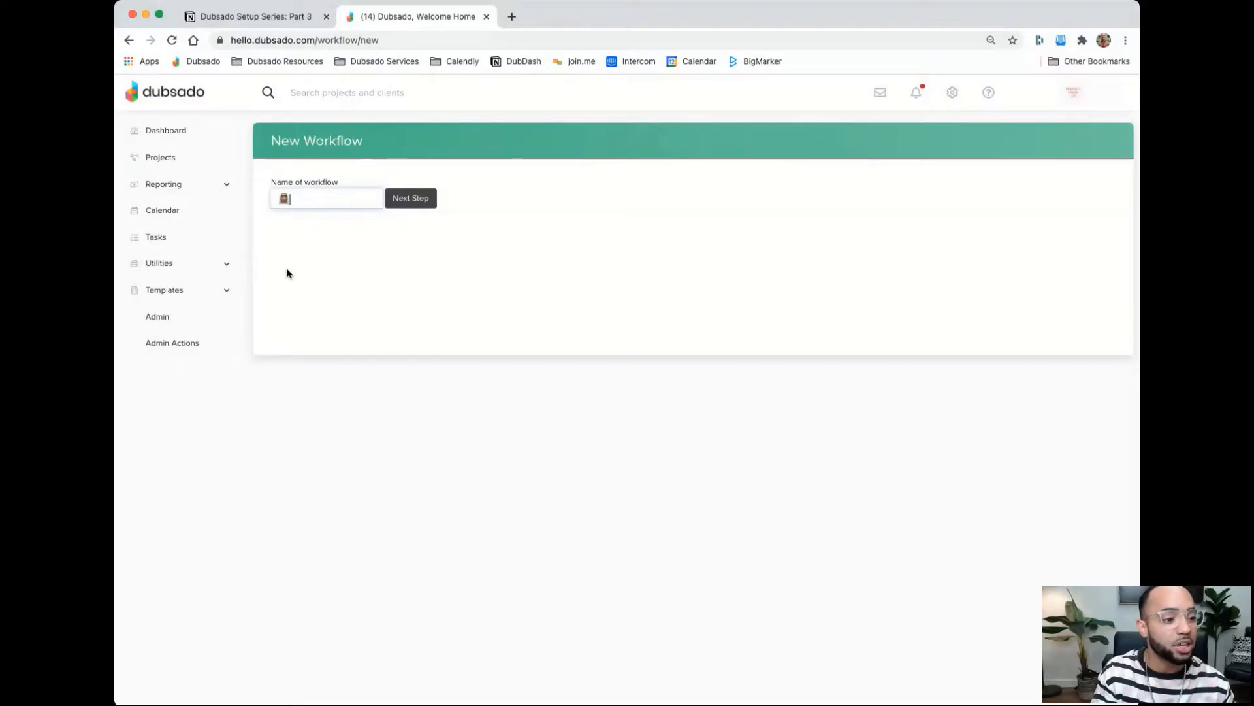
type("Bridal")
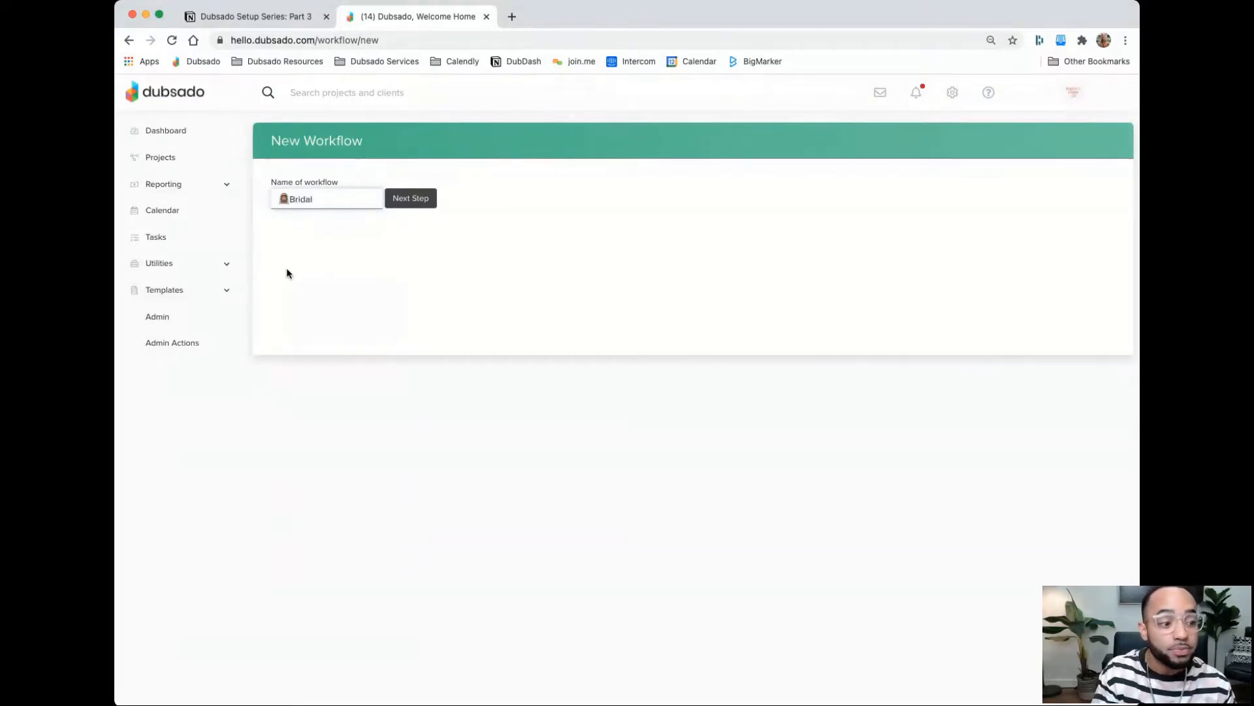
type(": In ")
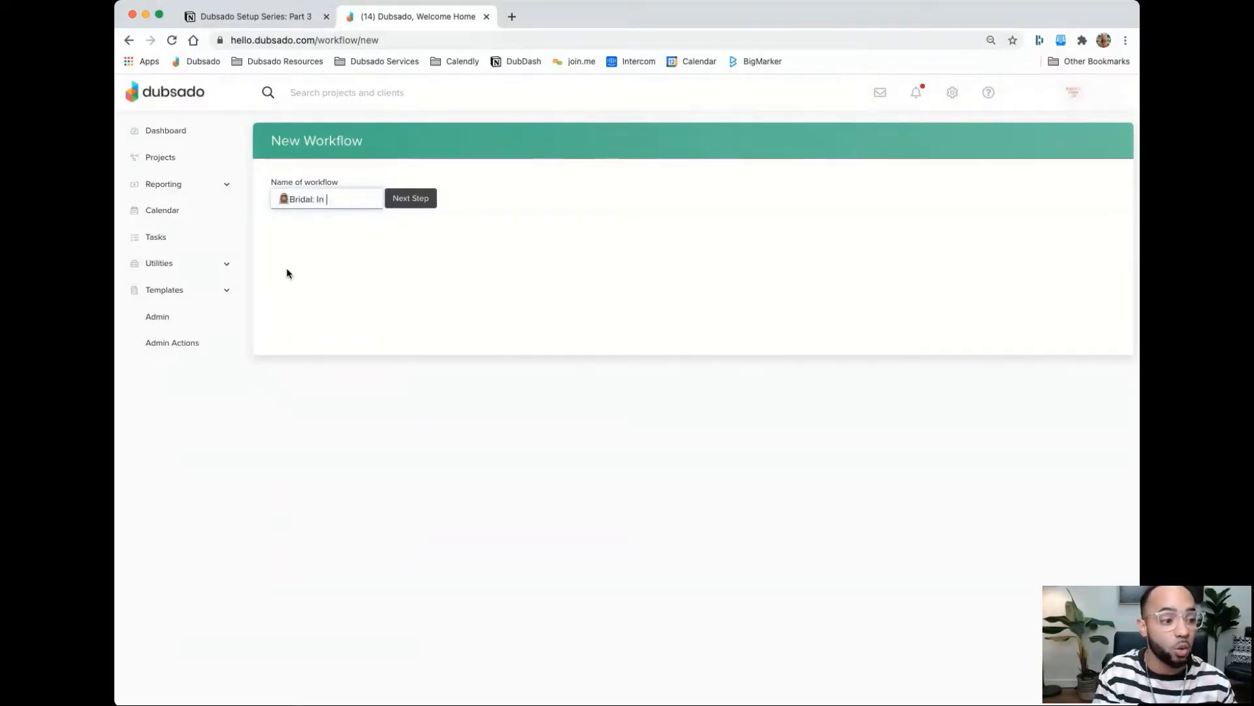
type("quiry")
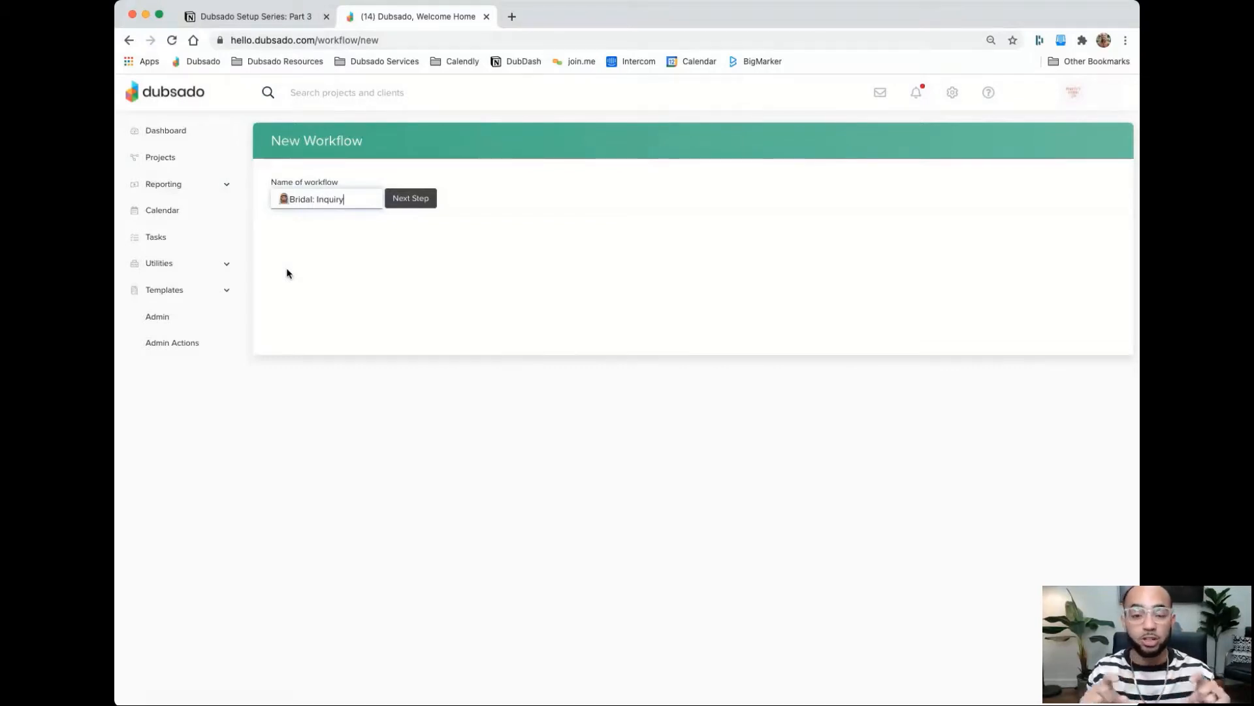
left_click(415, 207)
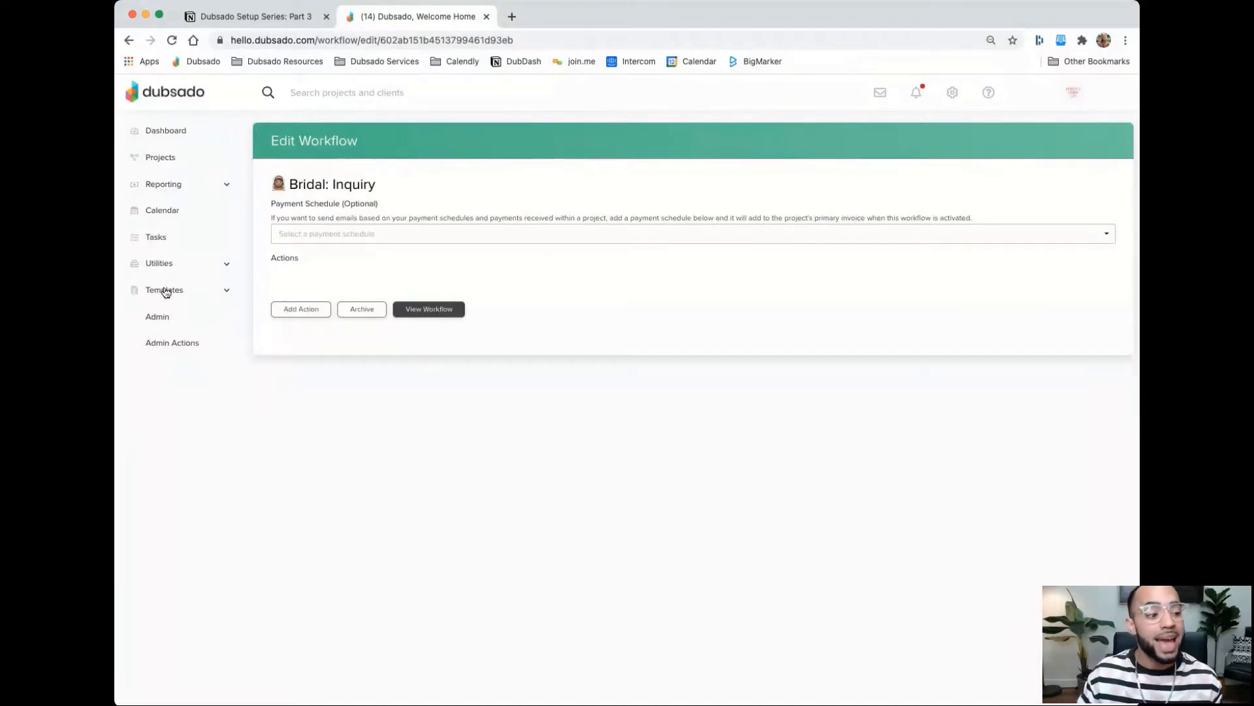
Return to the workflow templates and create another workflow named "Bridal: Booking" with the bride emoji in front
left_click(164, 290)
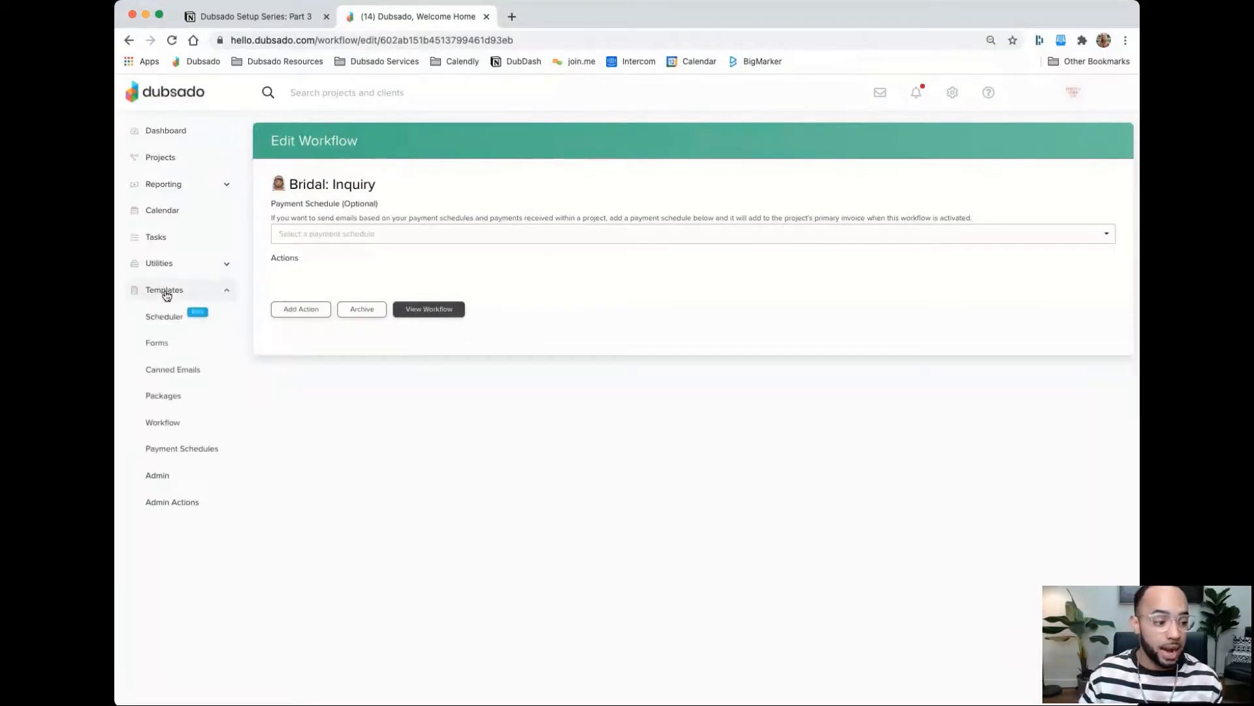
left_click(175, 423)
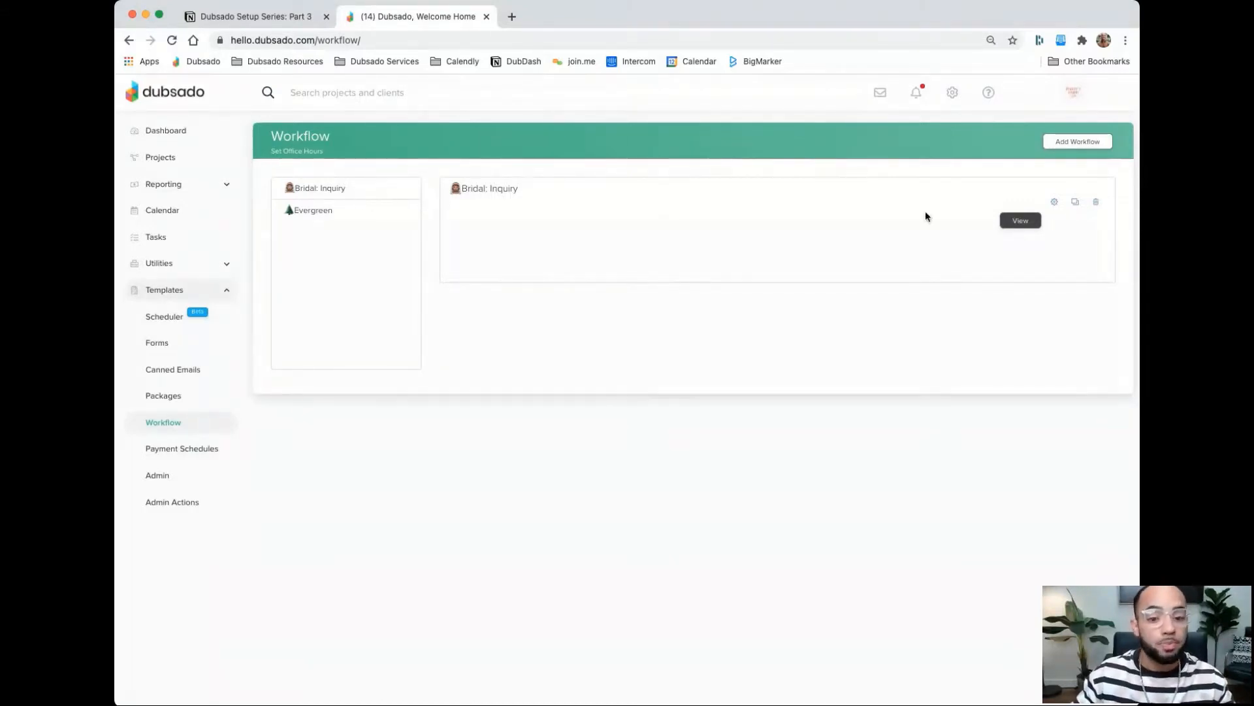
left_click(1069, 142)
left_click(351, 197)
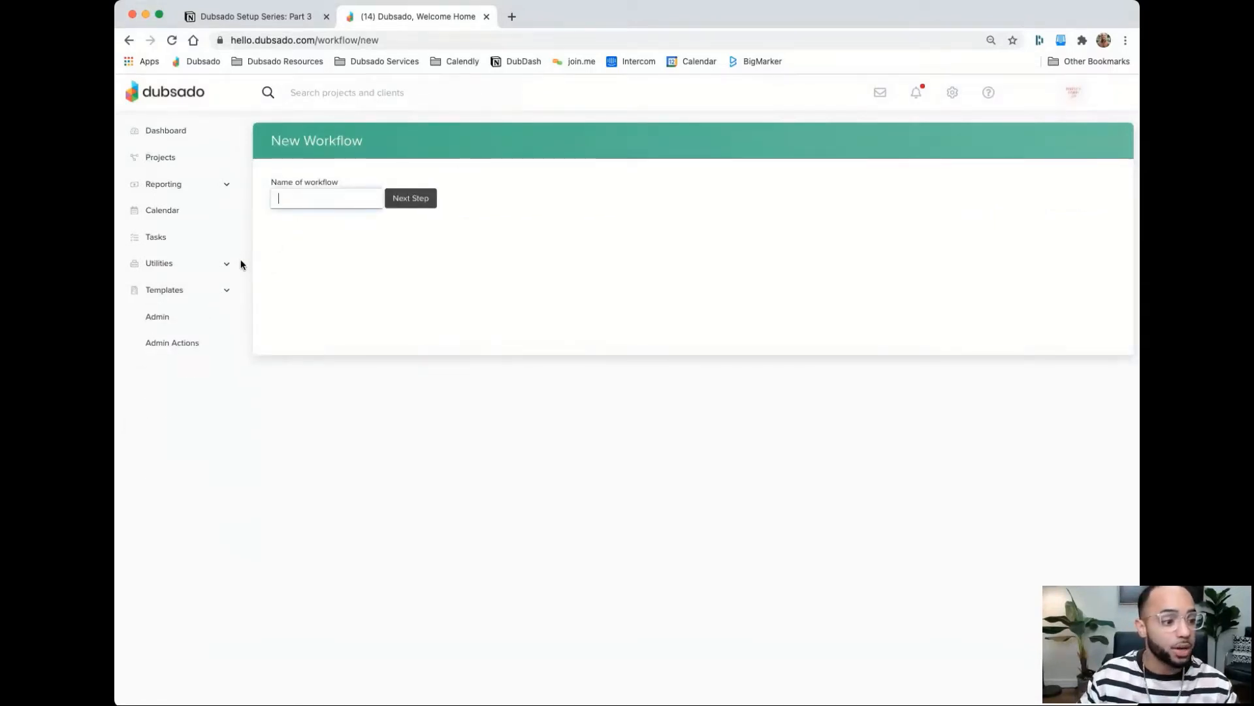
type("👰🏽")
type("Br")
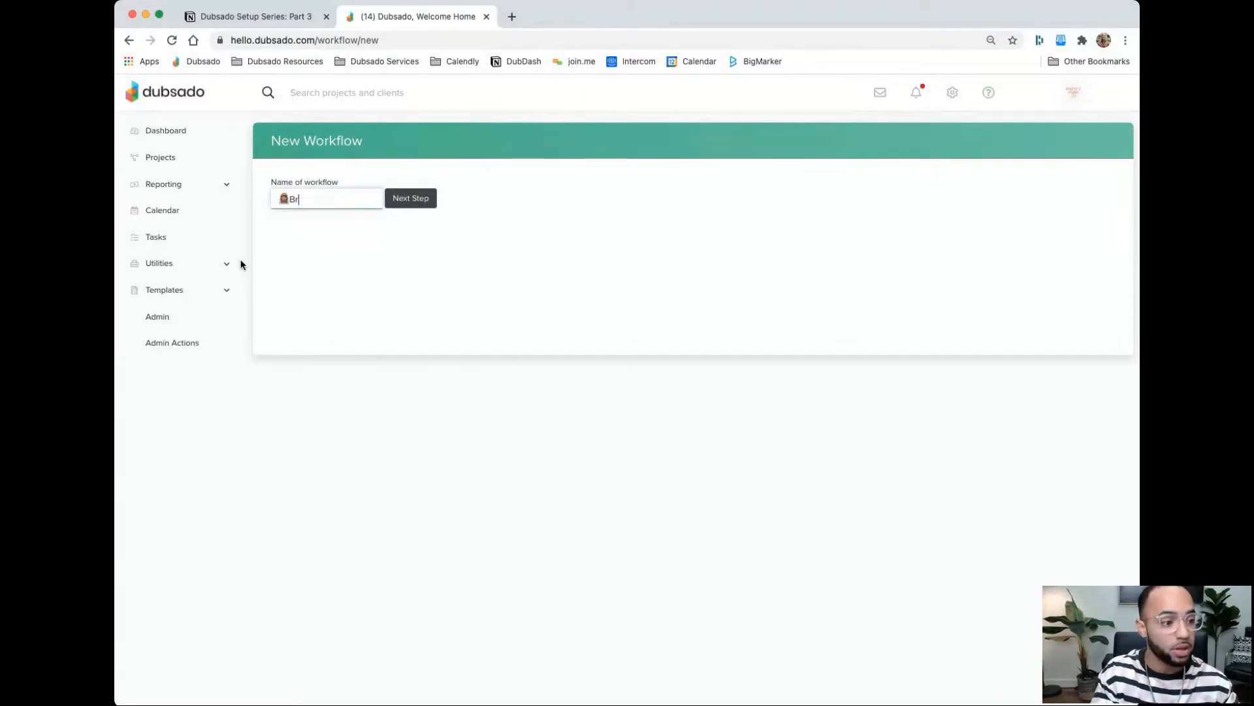
type("idal: Booking")
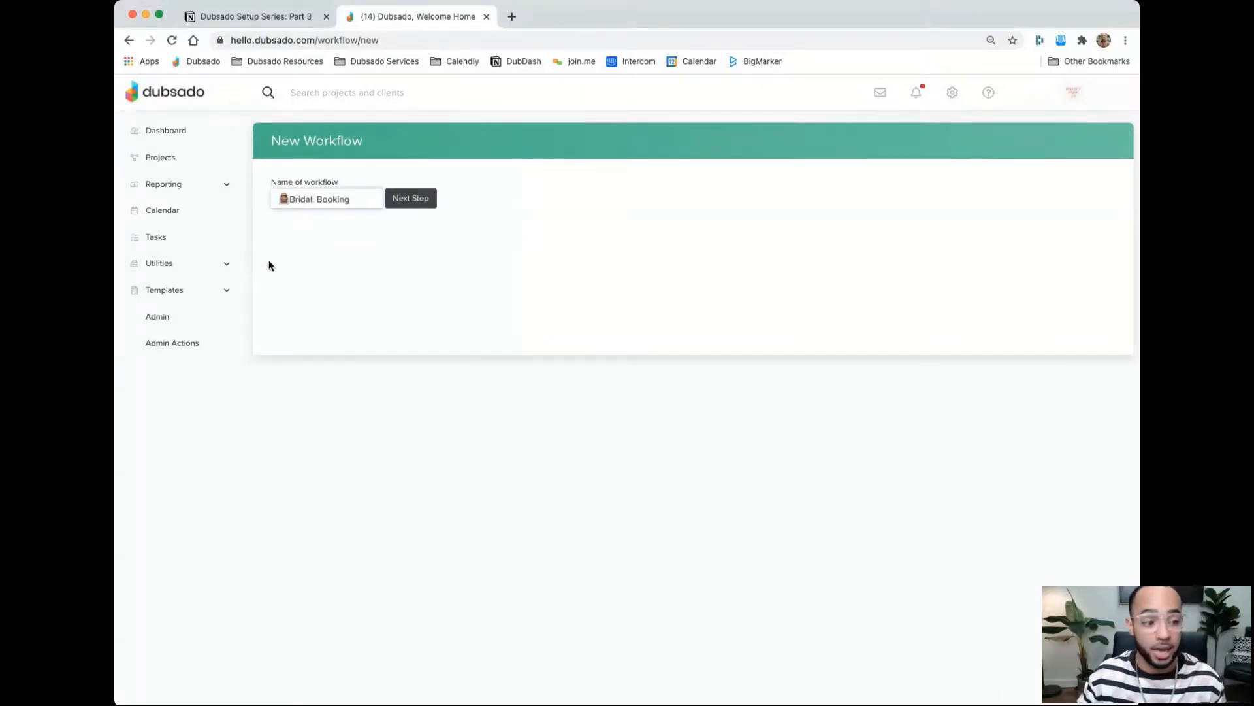
left_click(423, 209)
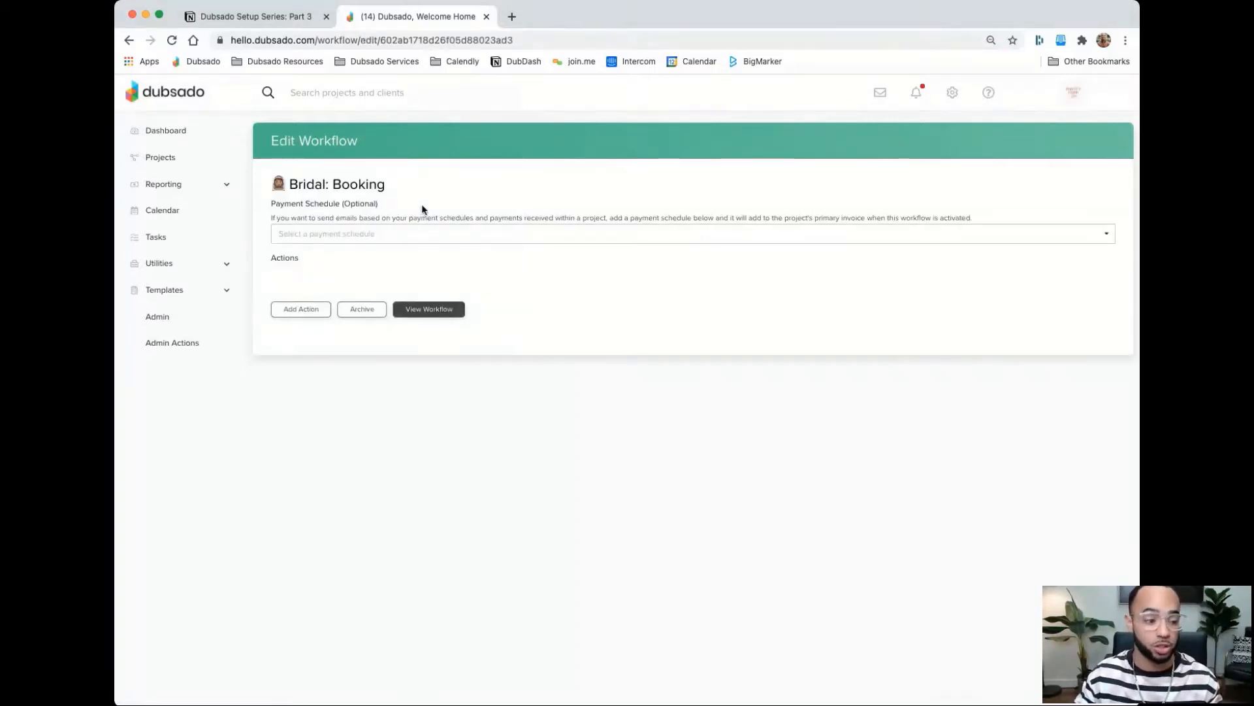
Return to the workflow templates and create another workflow named "Bridal: Booked" with the bride emoji in front
left_click(173, 294)
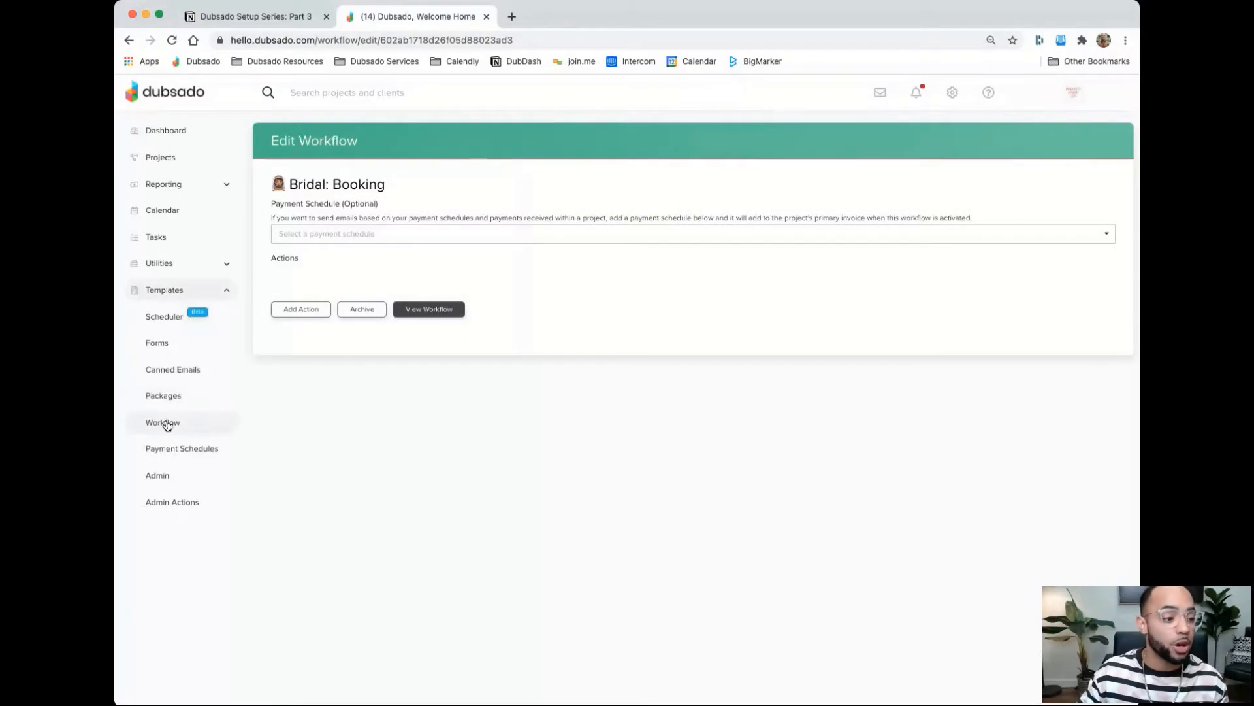
left_click(164, 422)
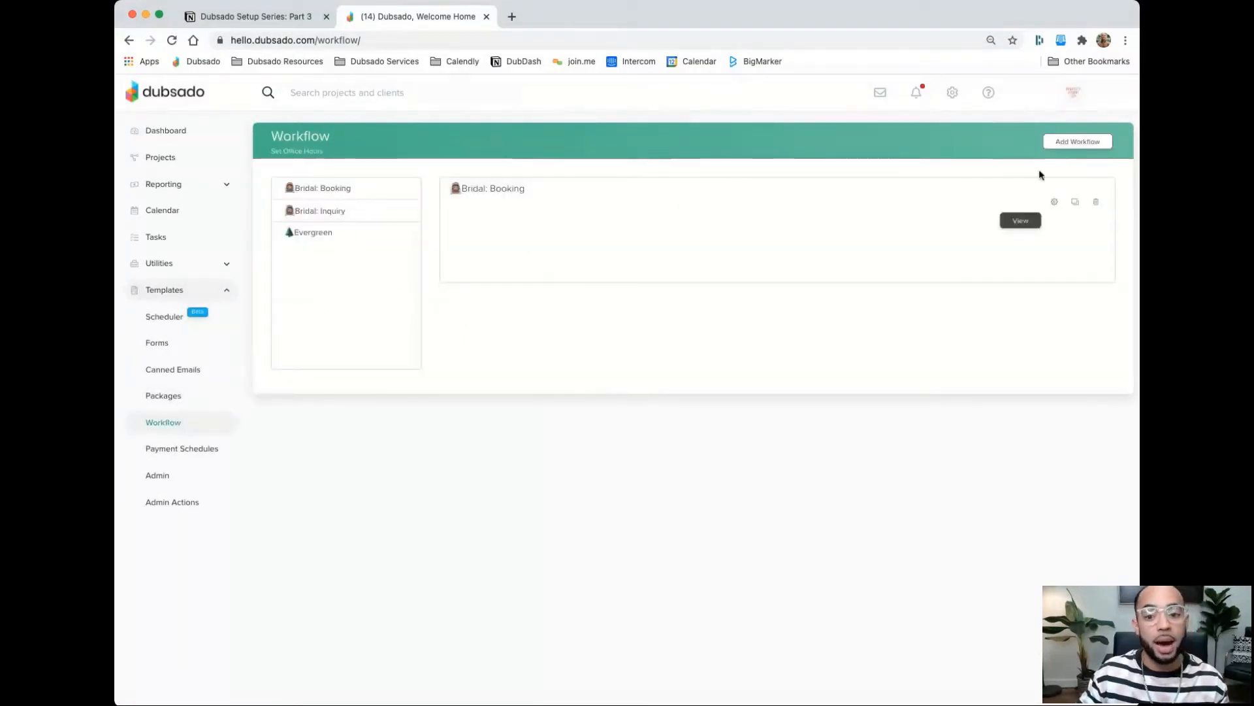
left_click(1071, 141)
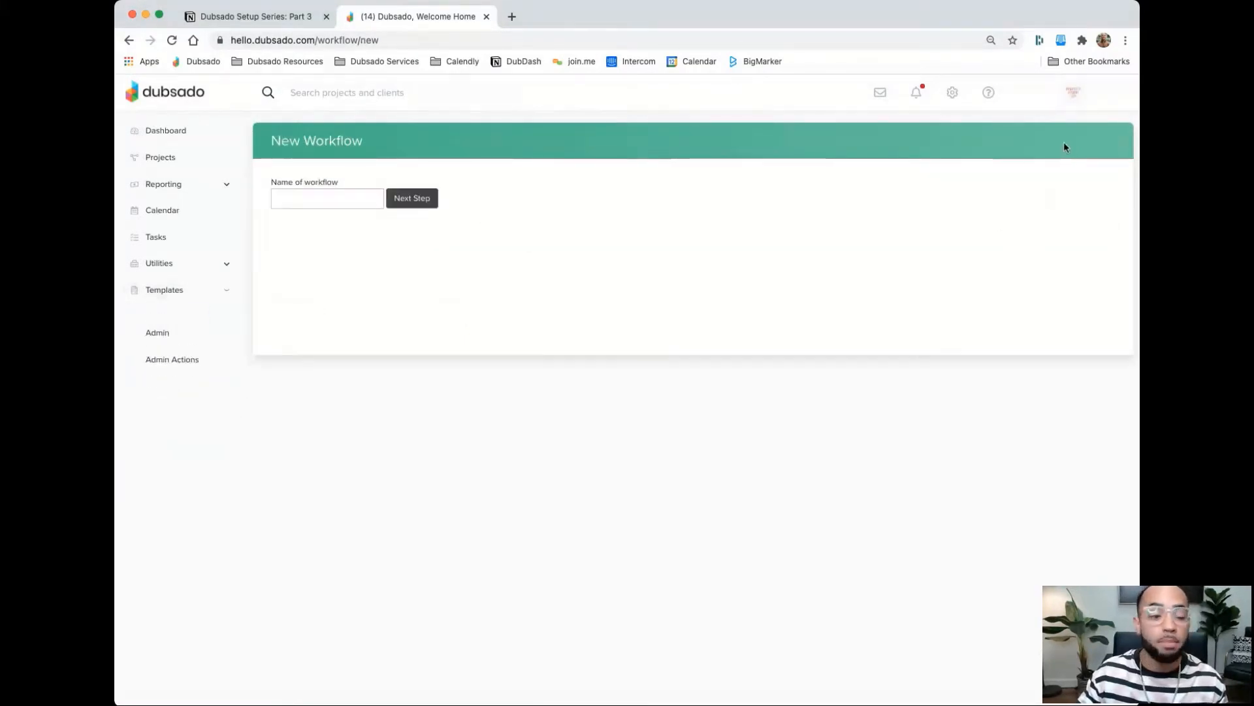
left_click(349, 197)
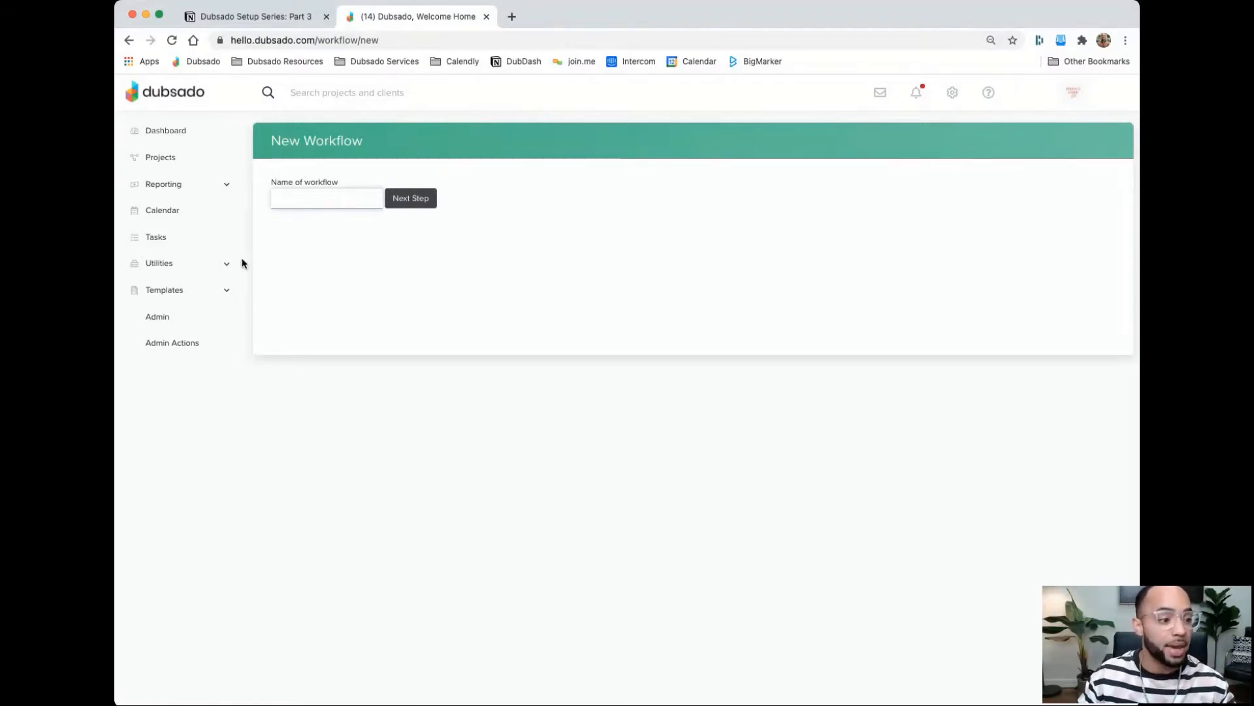
left_click(209, 268)
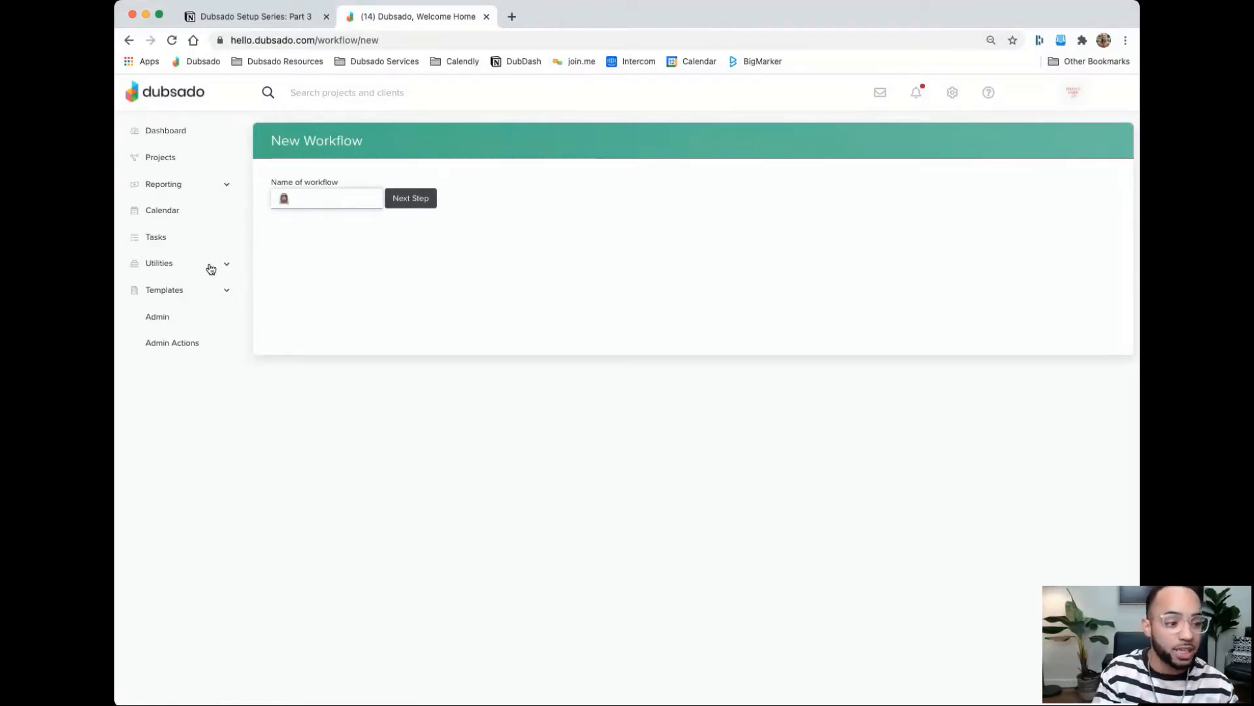
type("Brida")
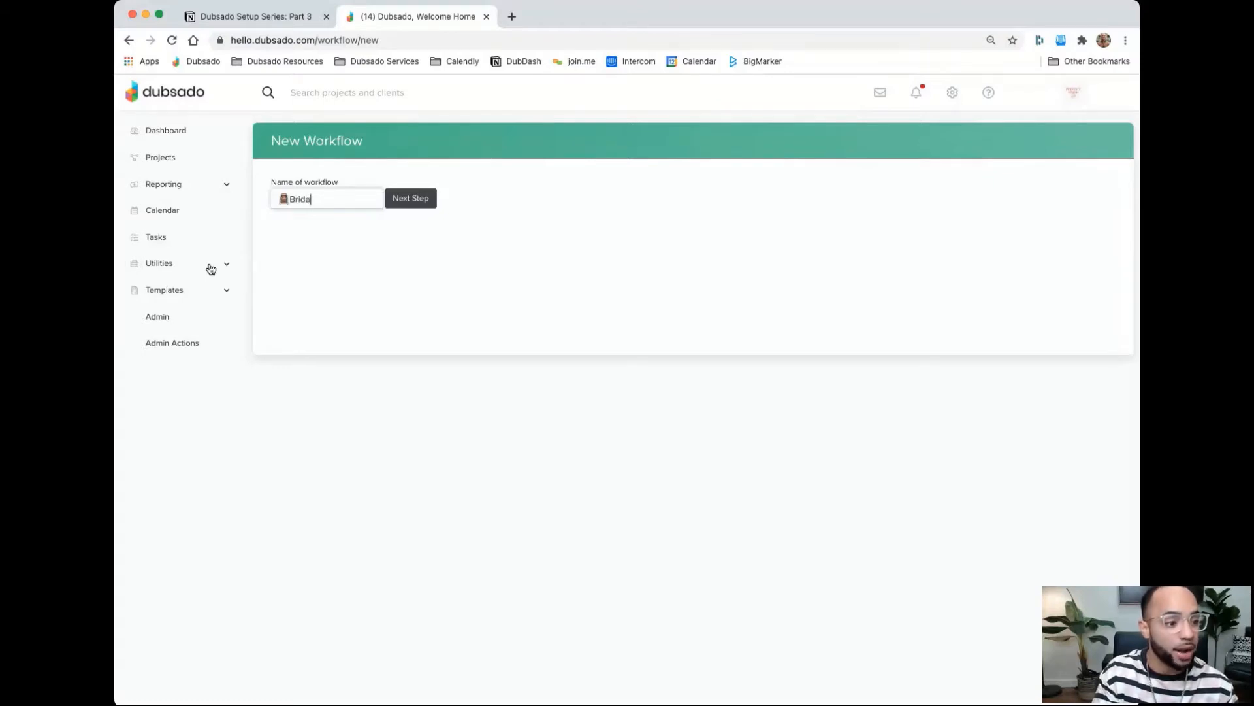
type("l: Booked")
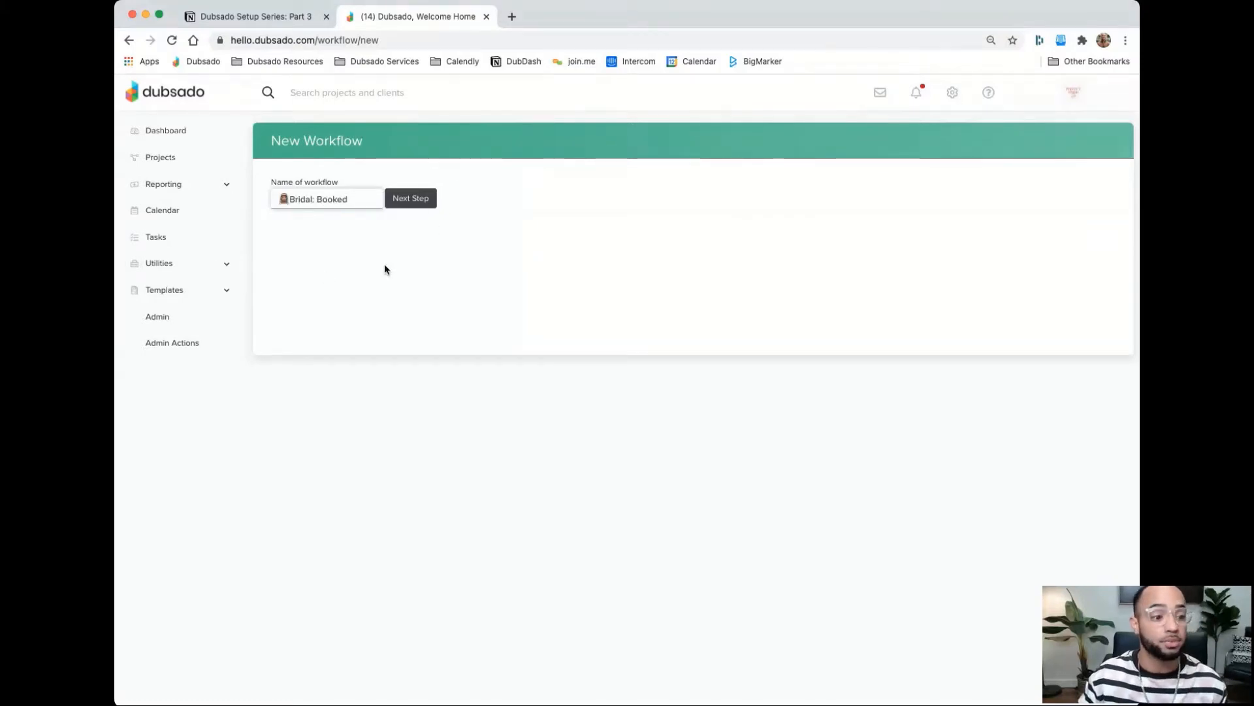
left_click(411, 198)
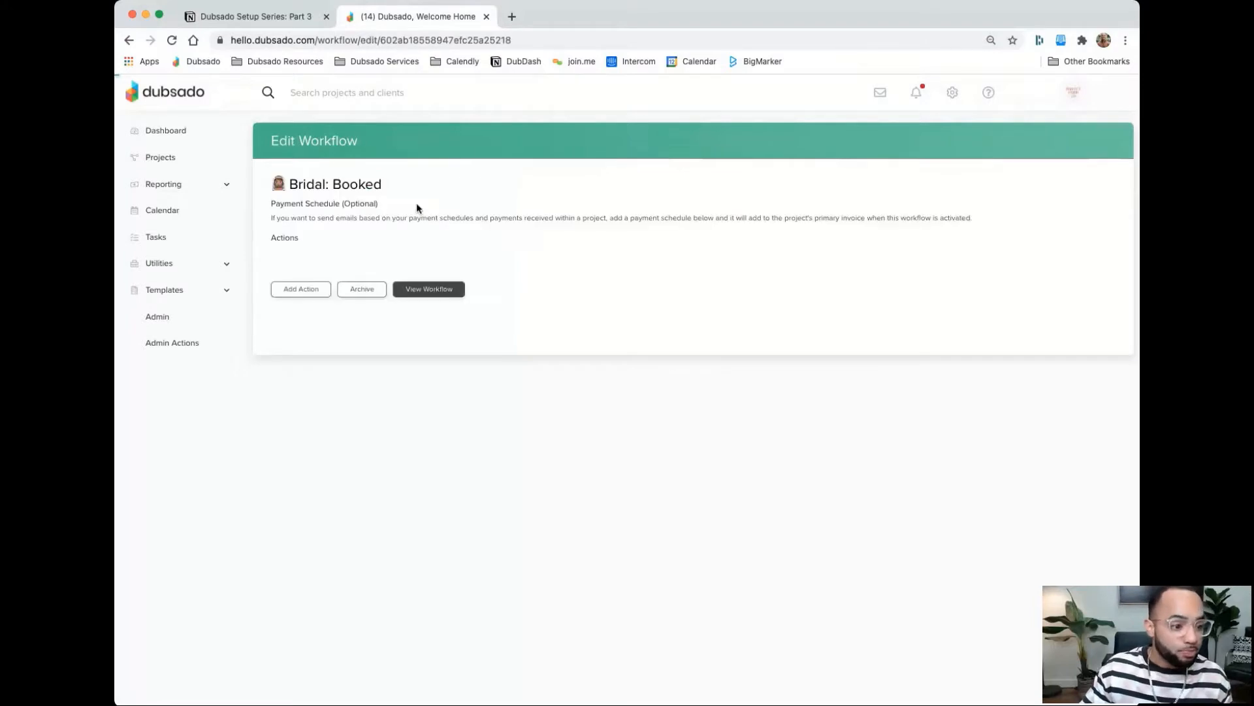
Reorder the bridal workflows in the workflow templates list so they run Inquiry, Booking, Booked
left_click(170, 292)
left_click(163, 422)
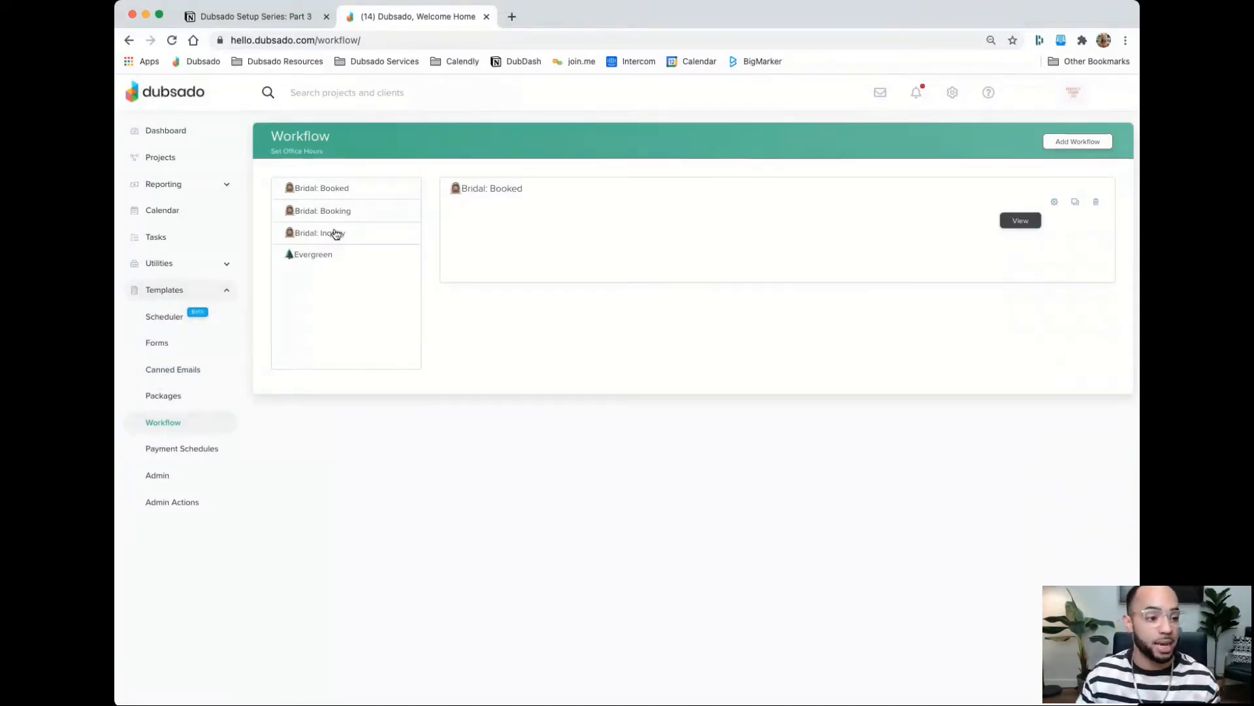
left_click_drag(335, 235, 339, 189)
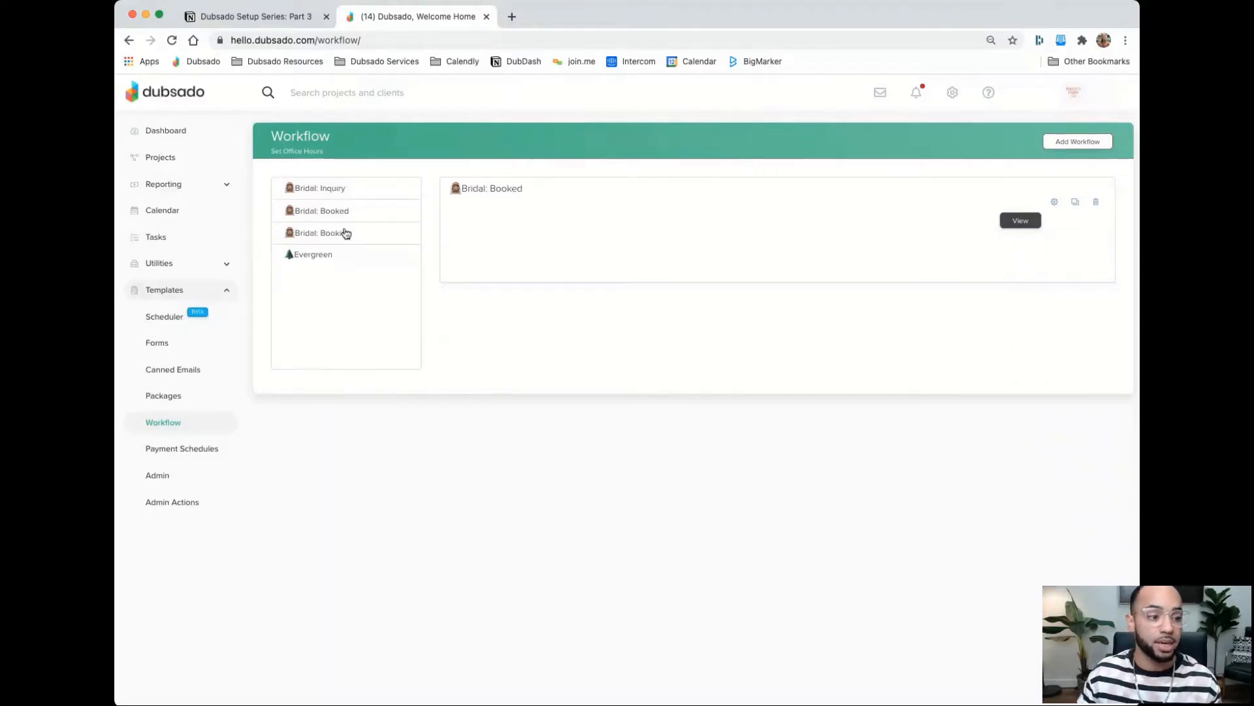
left_click_drag(344, 232, 348, 209)
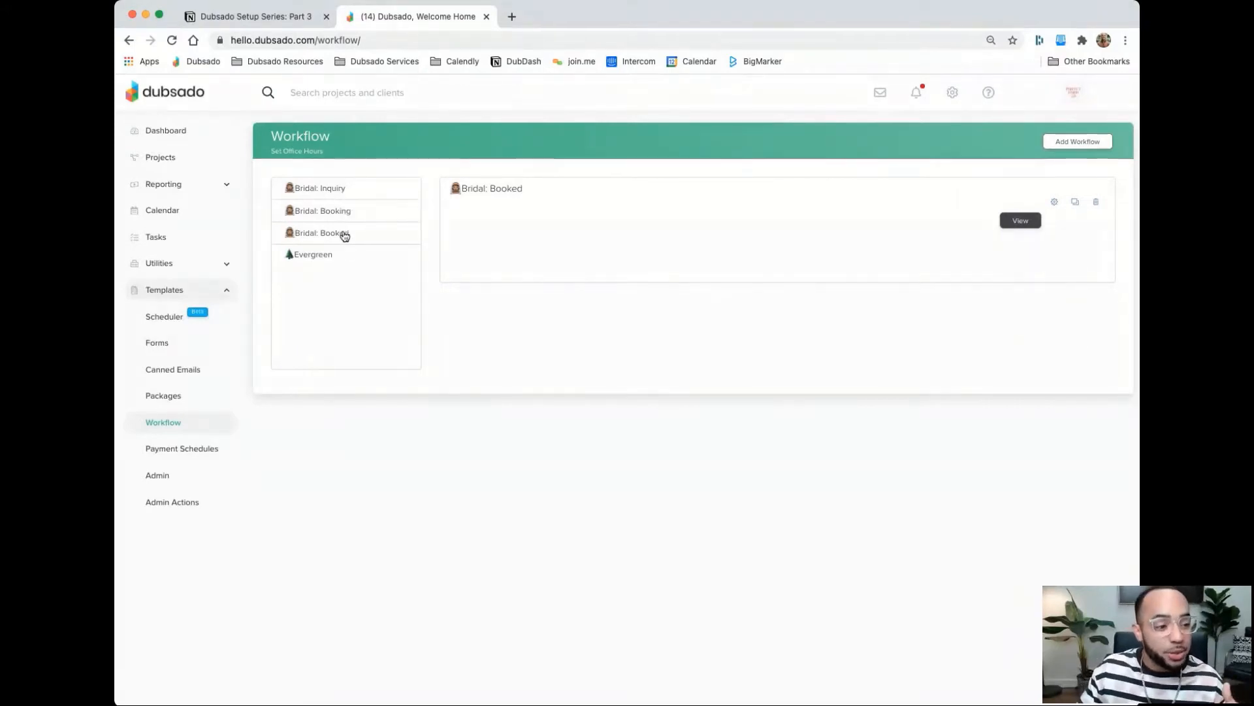
Open the "Bridal: Inquiry" workflow for editing and check its first Inquiry steps in the Notion Round 2 table
left_click(342, 196)
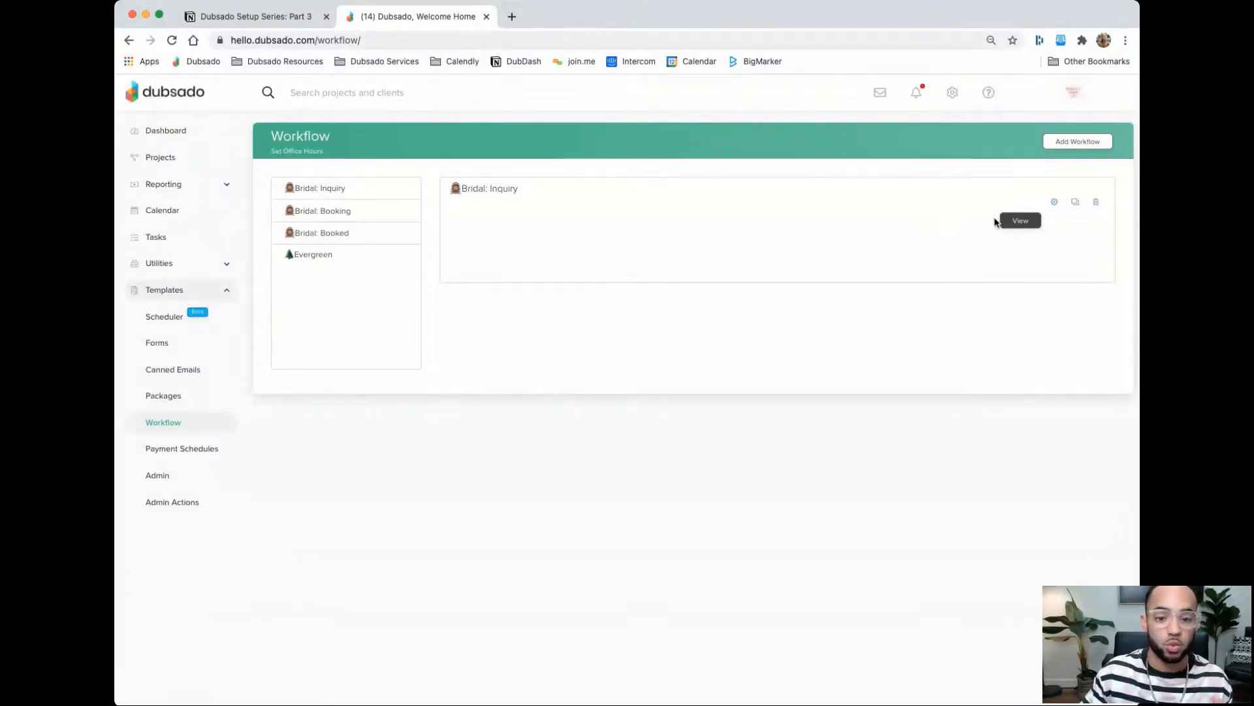
left_click(1056, 204)
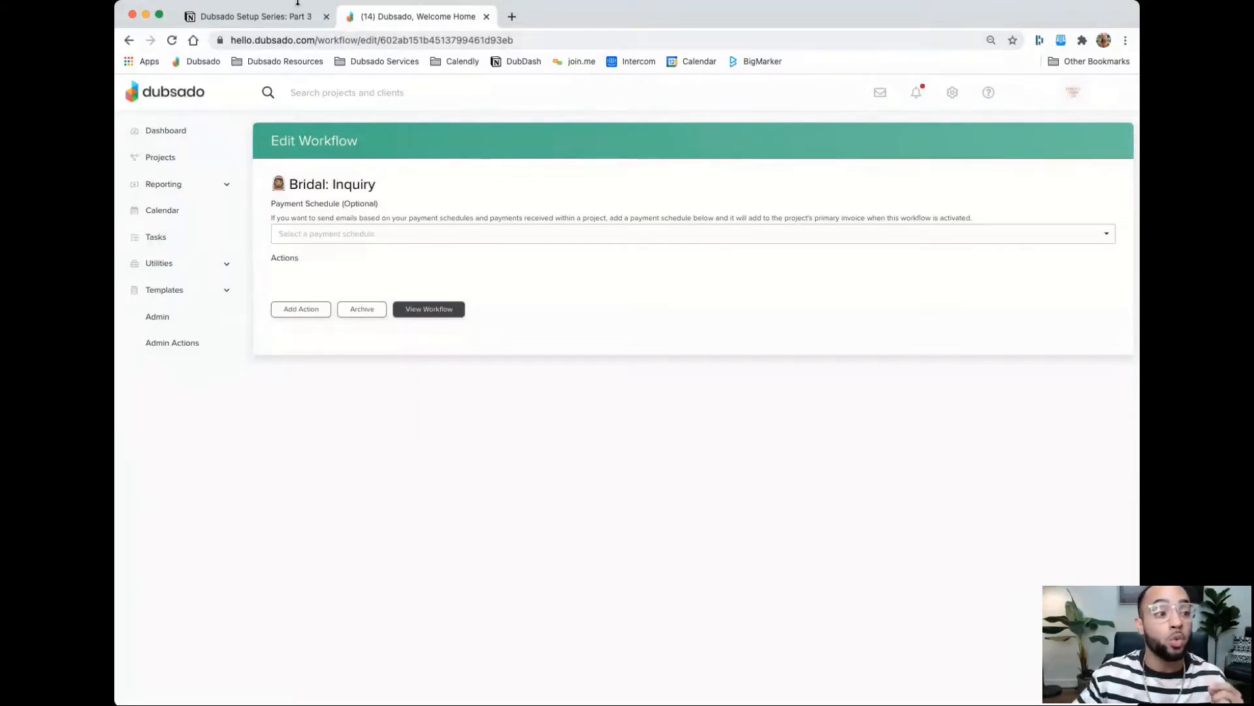
left_click(273, 16)
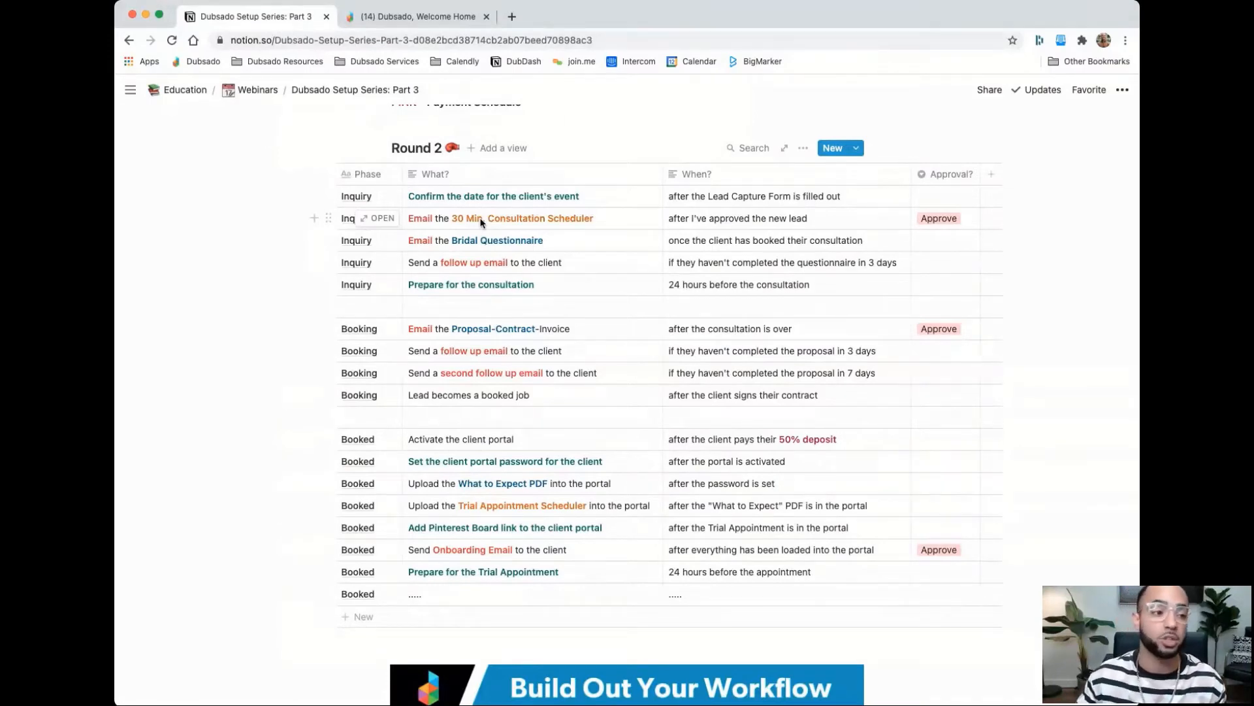
left_click(402, 16)
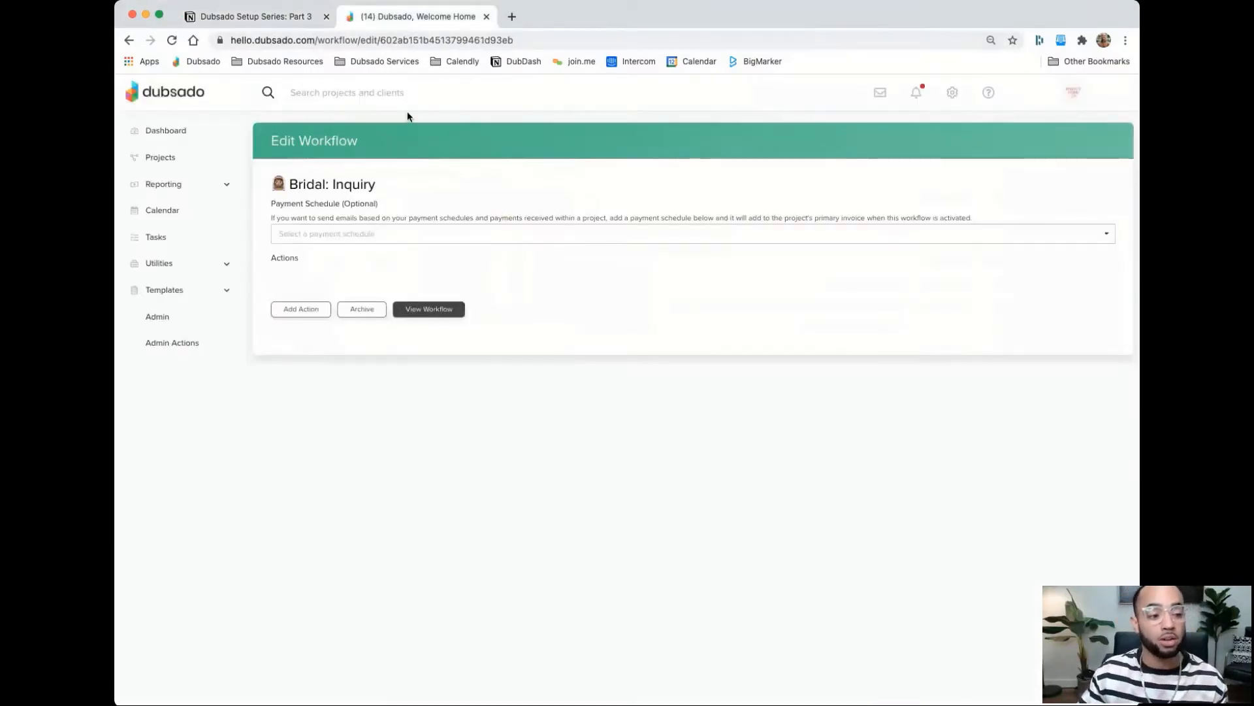
Start a Create Todo action in the Bridal: Inquiry workflow and assign it to the listed user
left_click(319, 310)
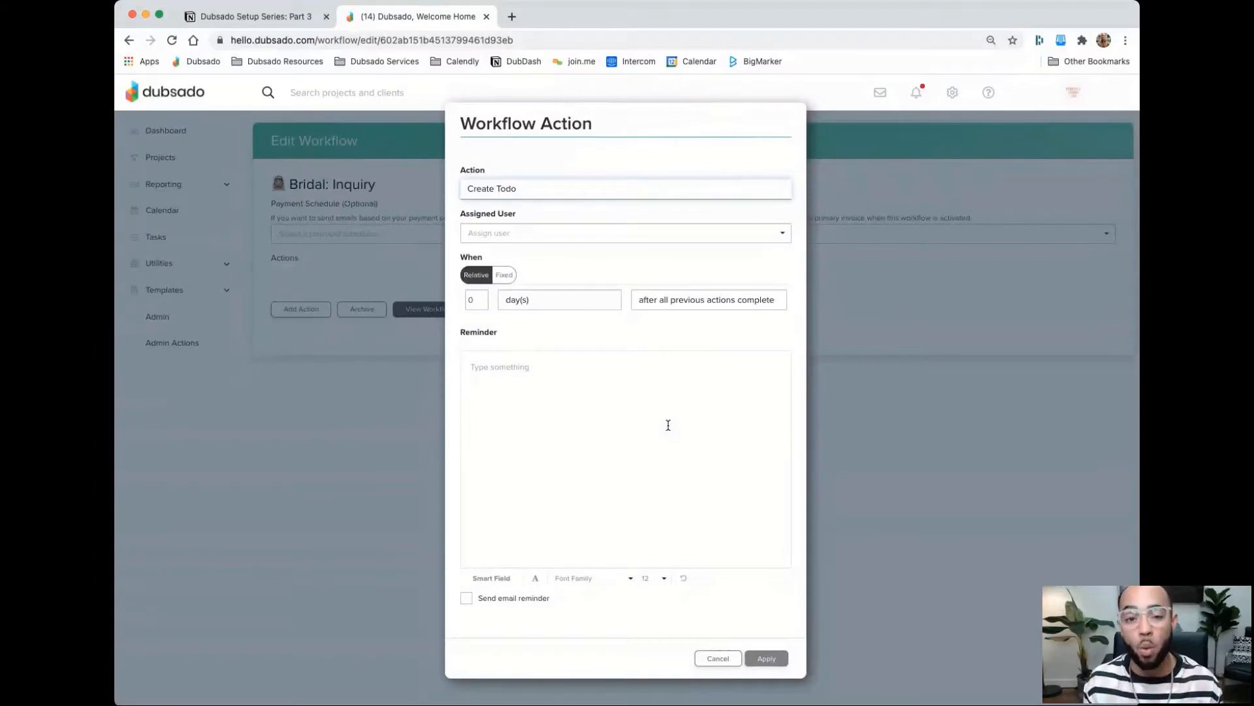
left_click(529, 233)
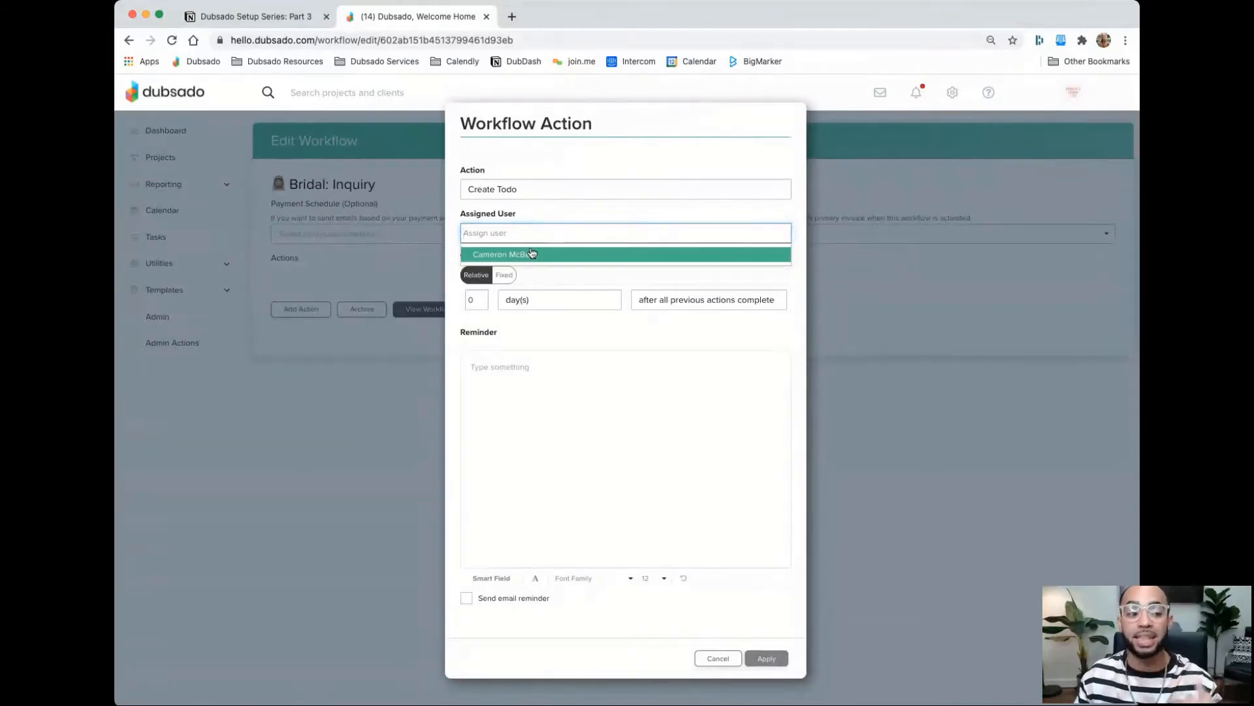
left_click(531, 253)
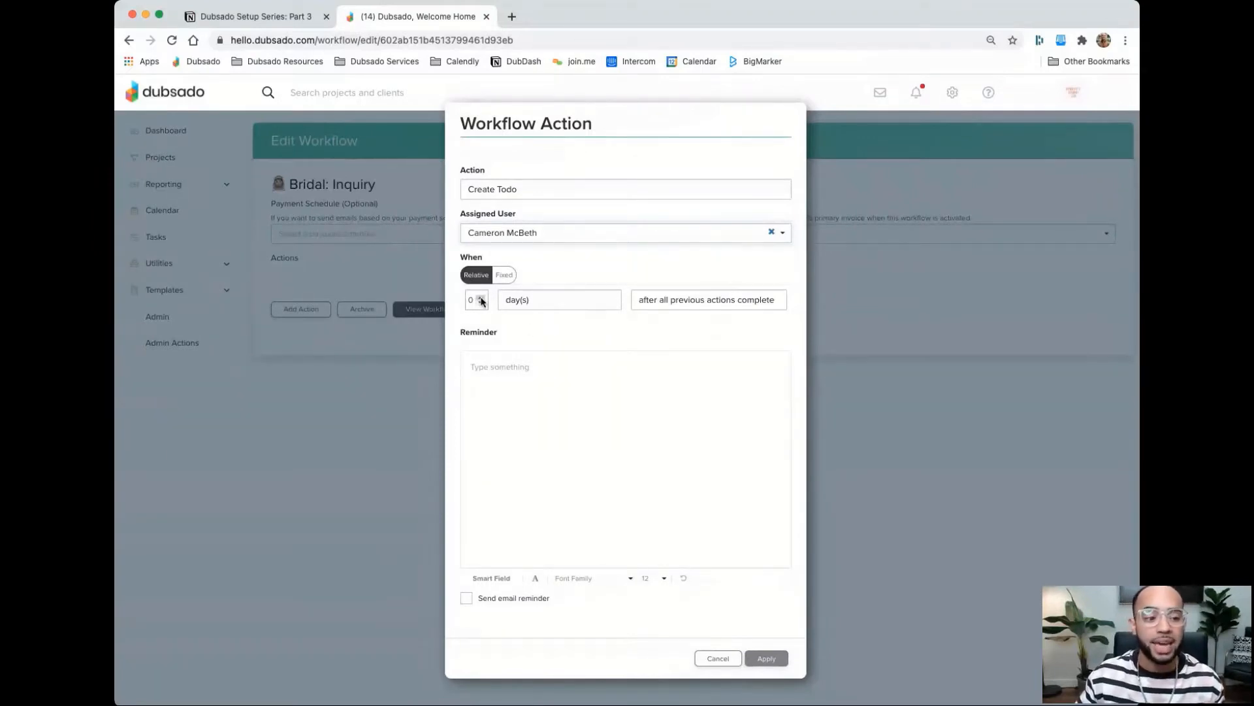
Try week and year units for the todo's relative delay and restore it to 0 days
left_click(523, 300)
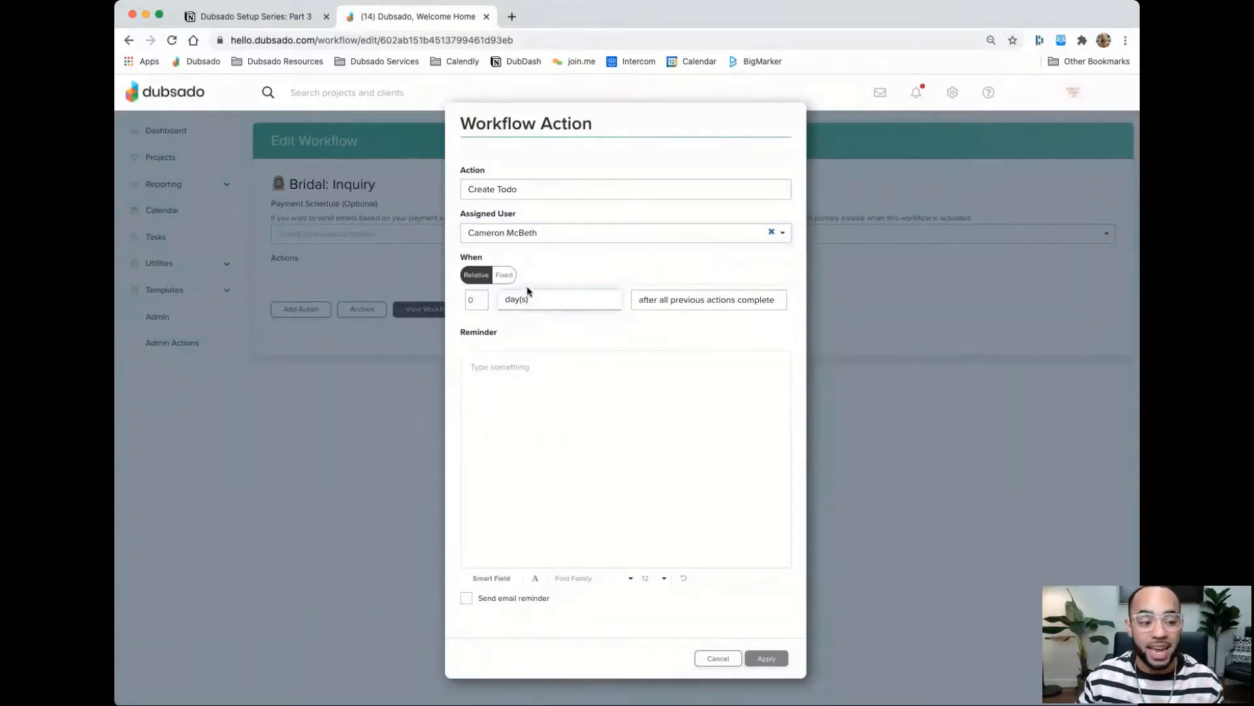
left_click(516, 301)
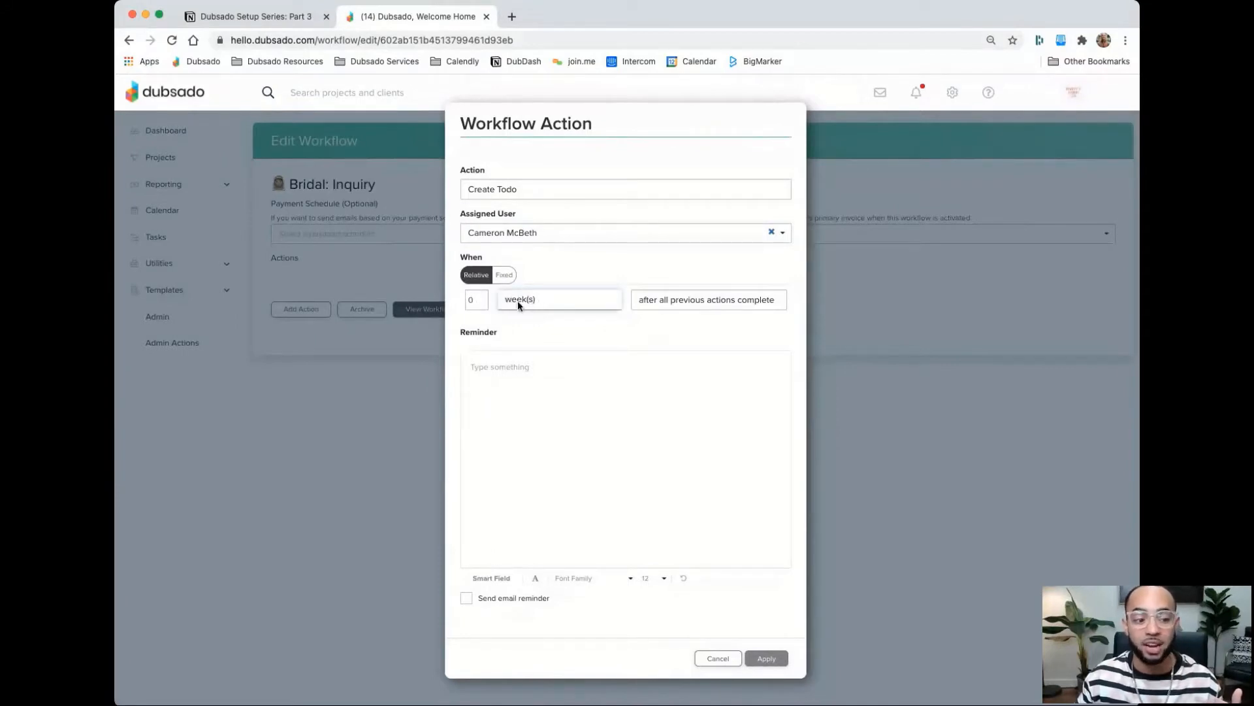
left_click(481, 298)
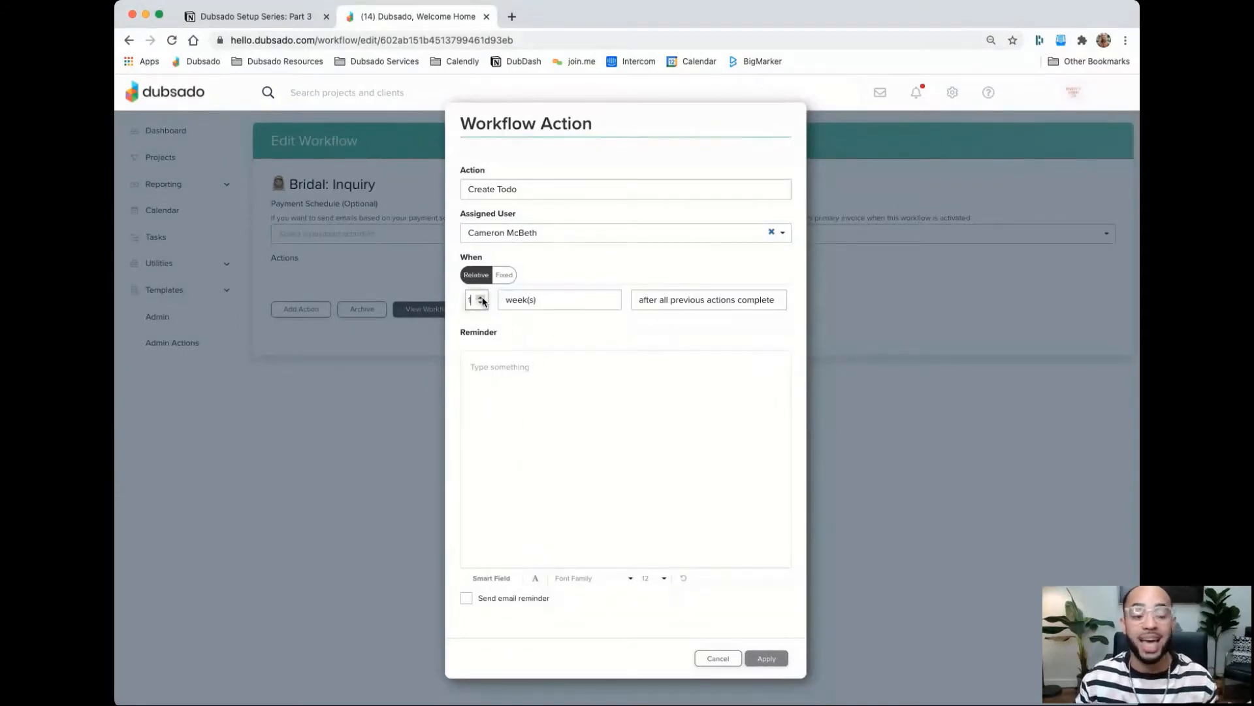
left_click(482, 302)
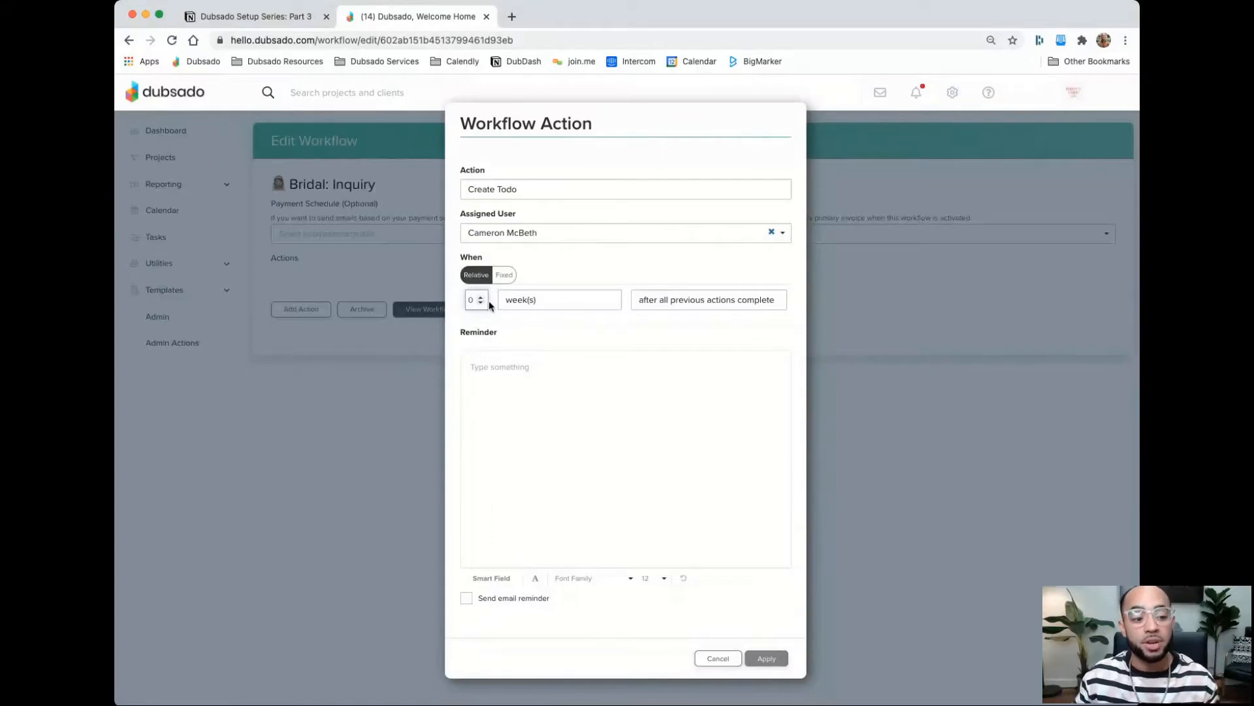
left_click(546, 301)
left_click(539, 322)
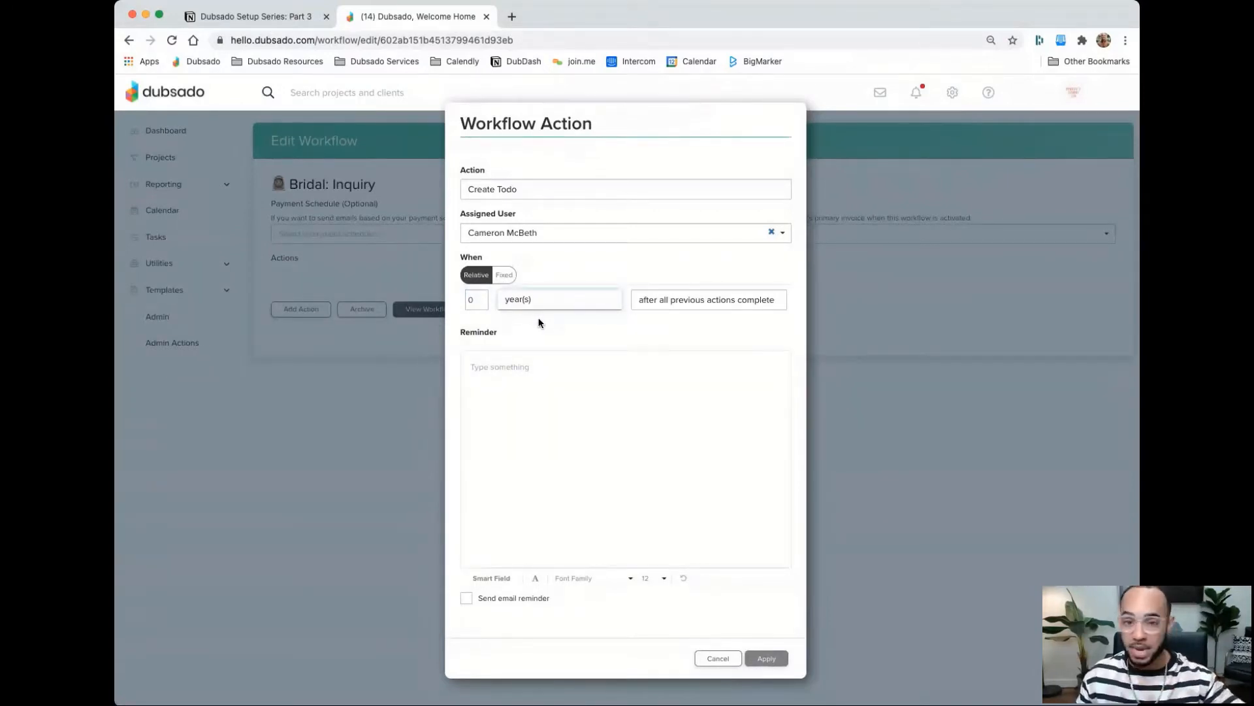
left_click(541, 278)
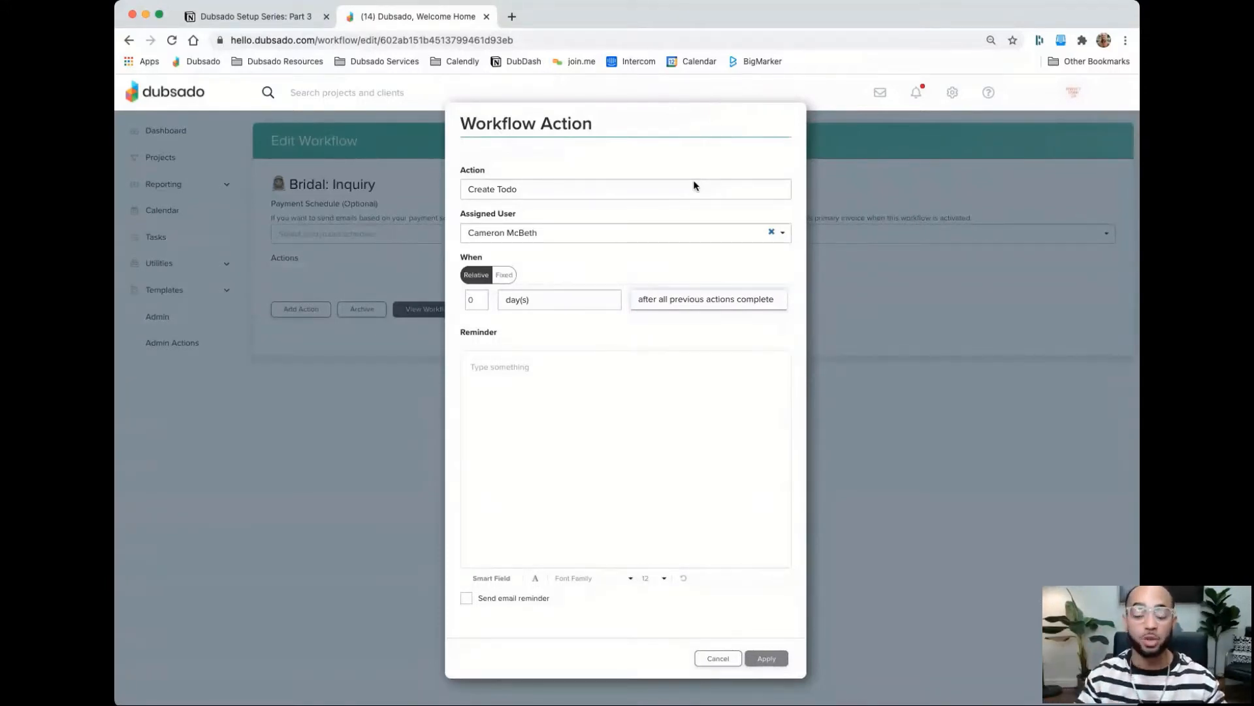
Time the todo "after workflow started" and write the reminder "Confirm the date for" followed by the client Full Name smart field
mouse_move(668, 304)
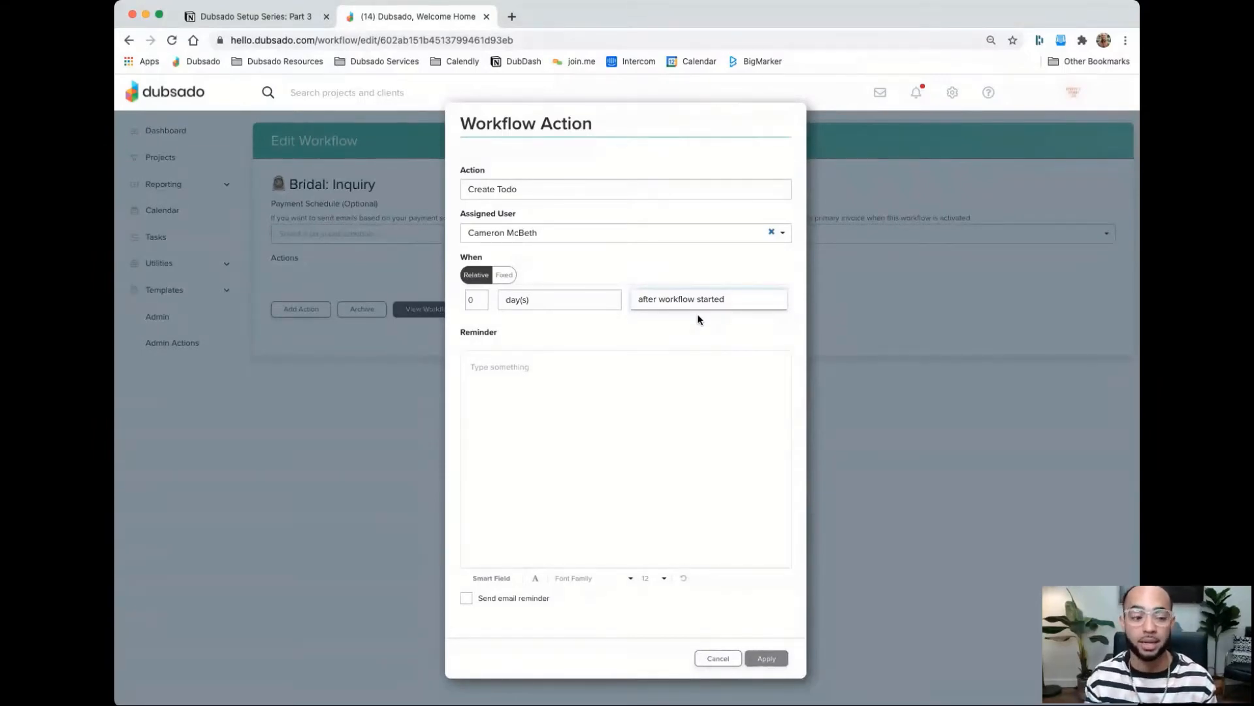
left_click(530, 367)
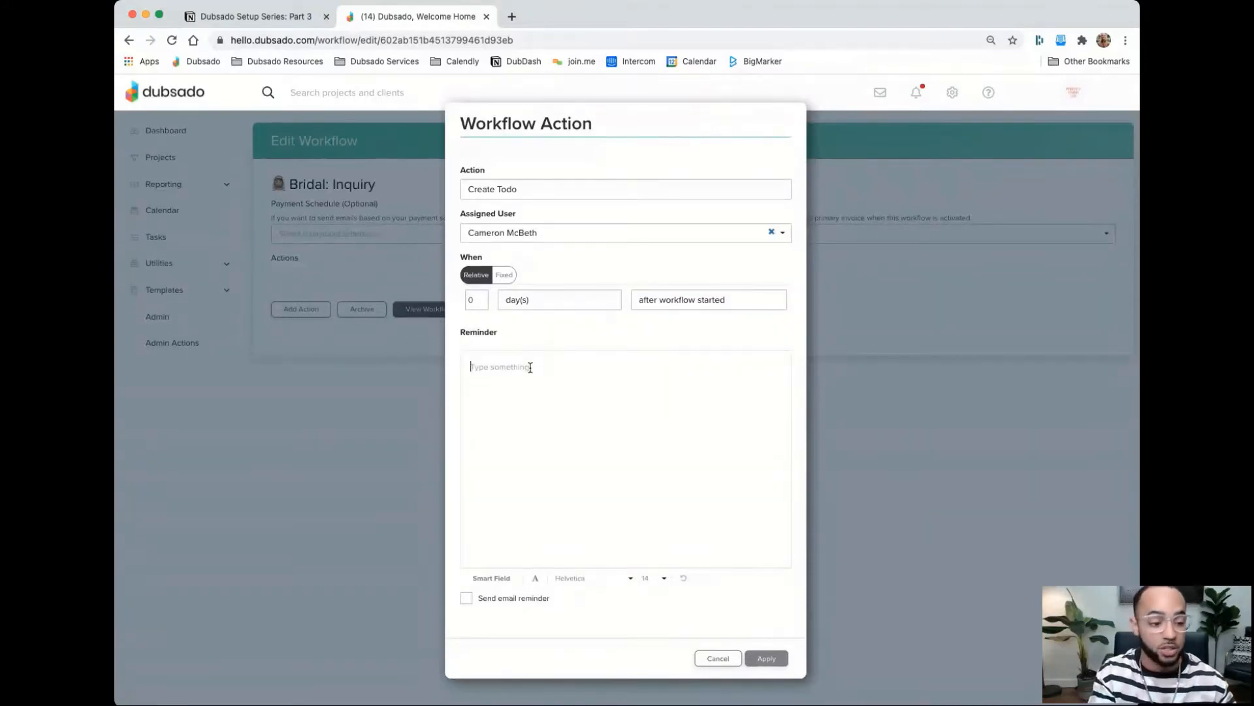
type("Confirm the dat")
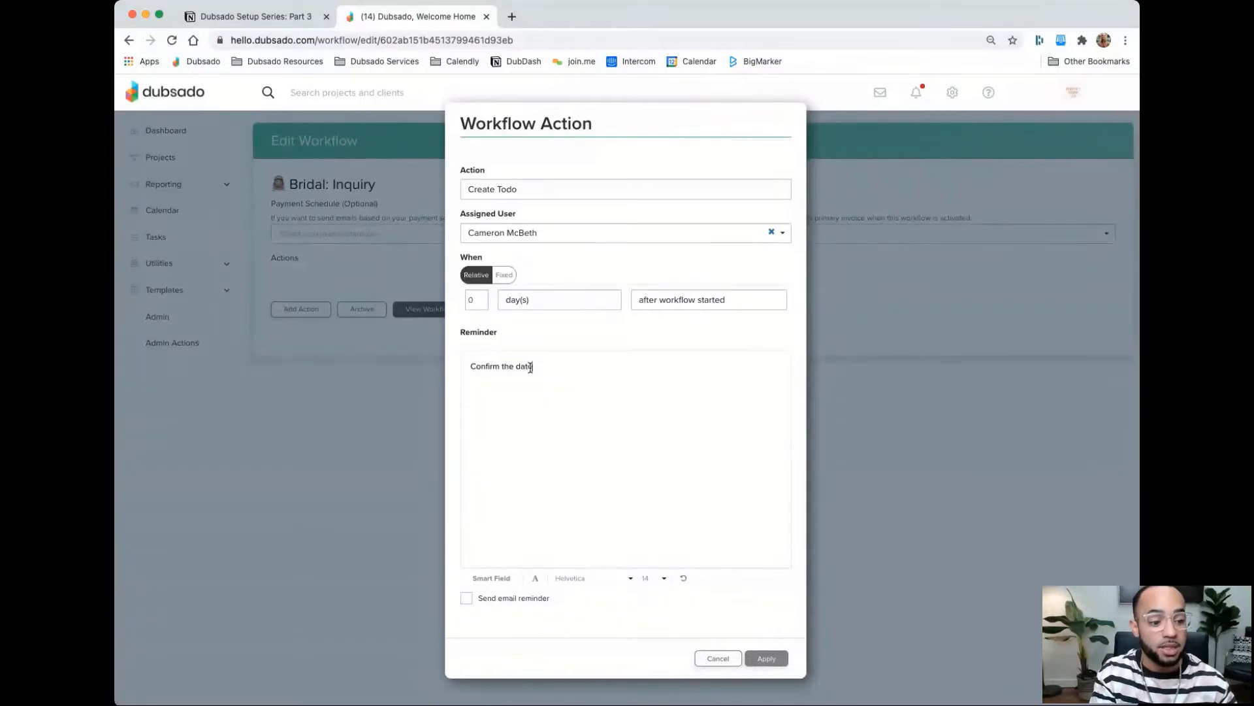
type("e for")
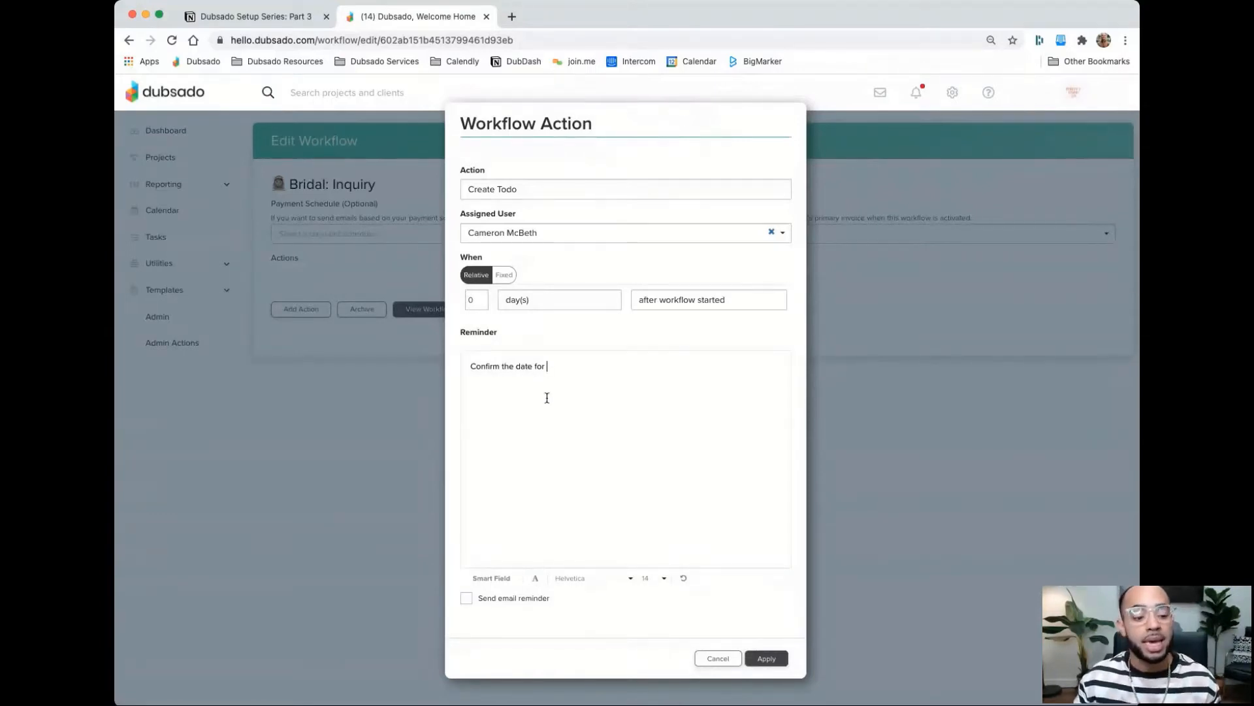
left_click(487, 579)
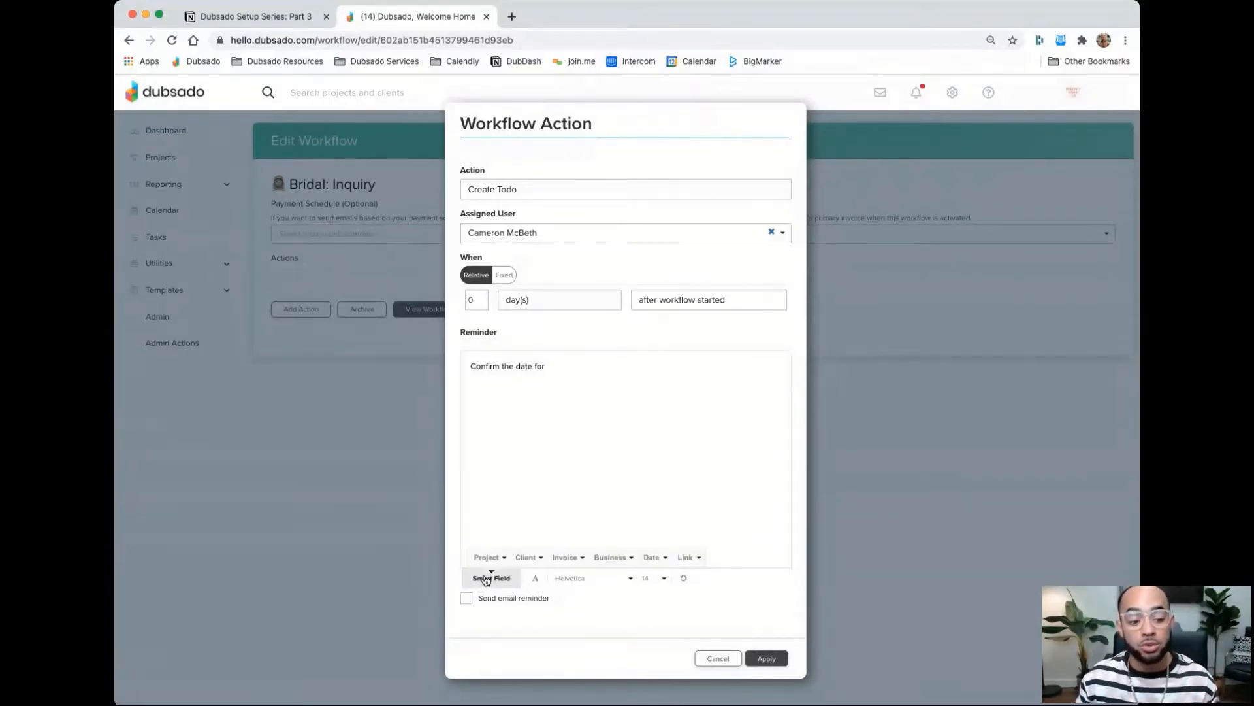
left_click(534, 562)
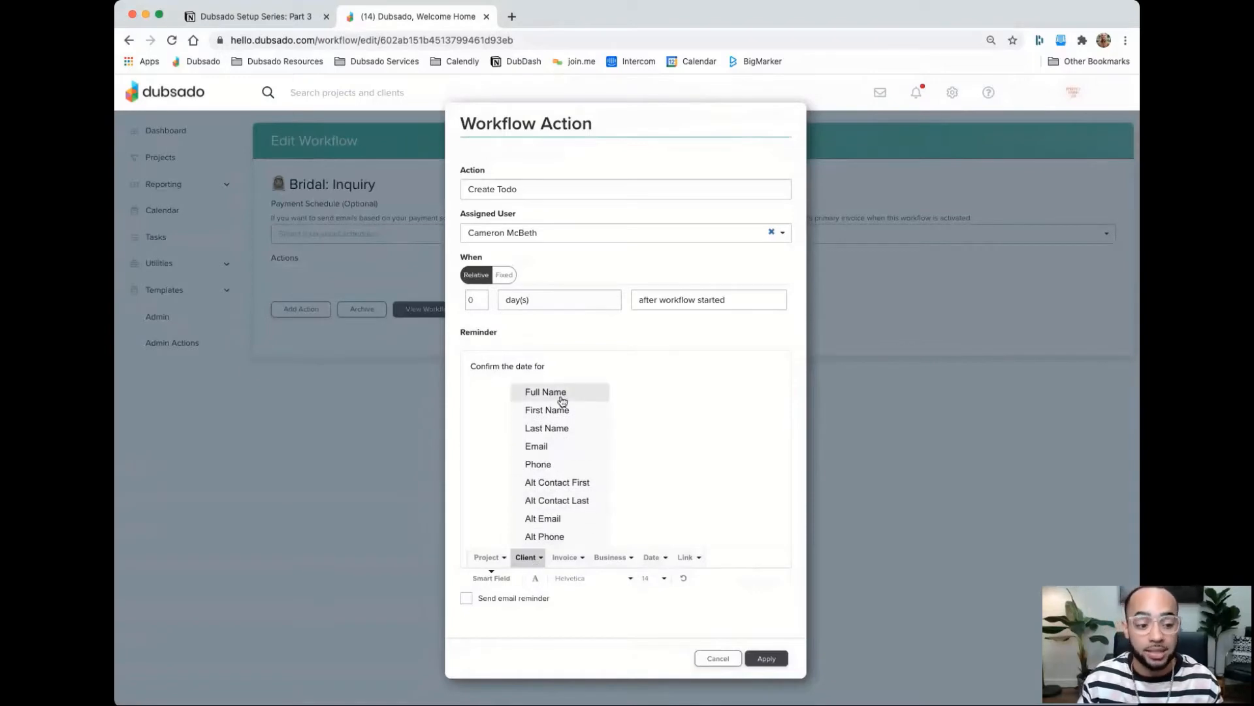
left_click(561, 392)
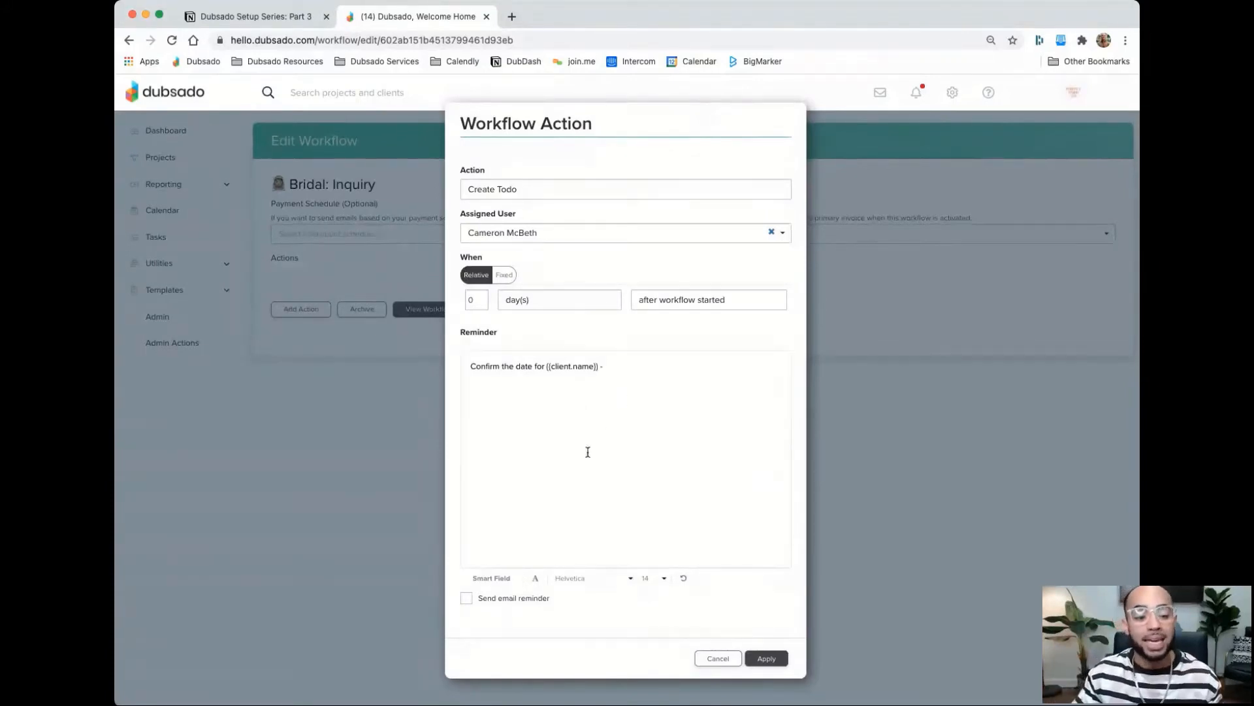
Complete the reminder text with the Project Start smart field and save the todo with an email reminder enabled
left_click(509, 580)
left_click(503, 560)
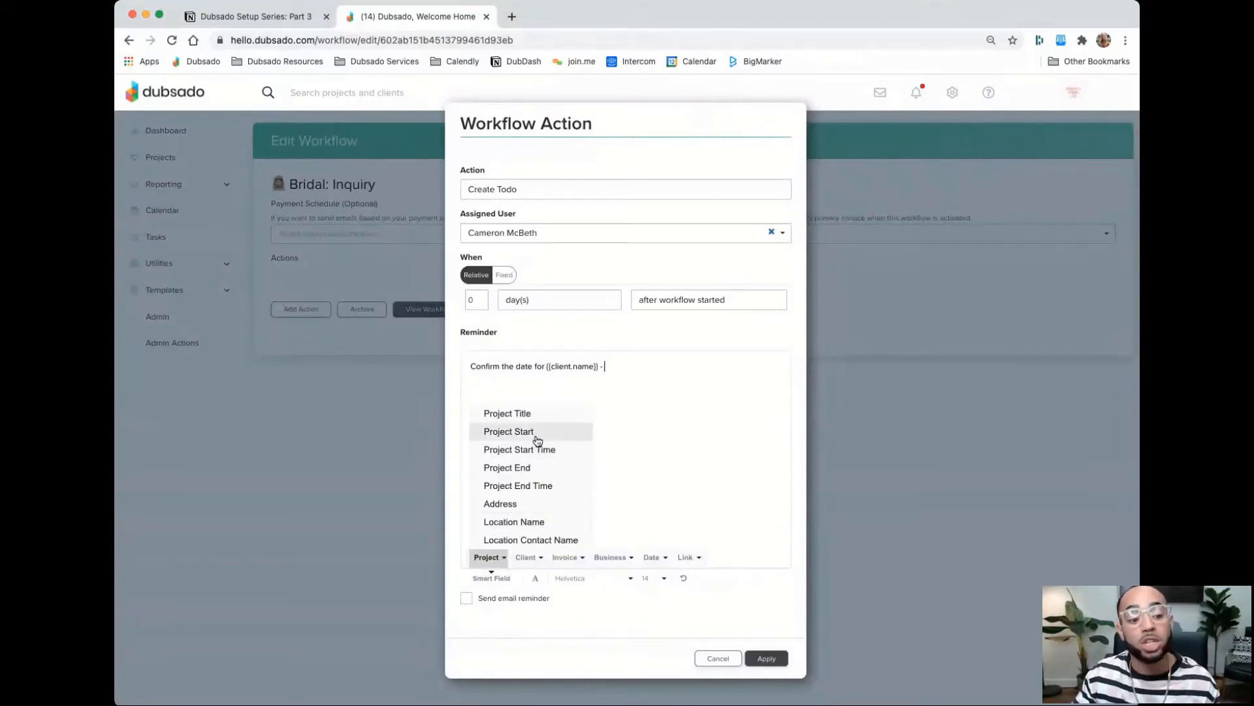
left_click(537, 436)
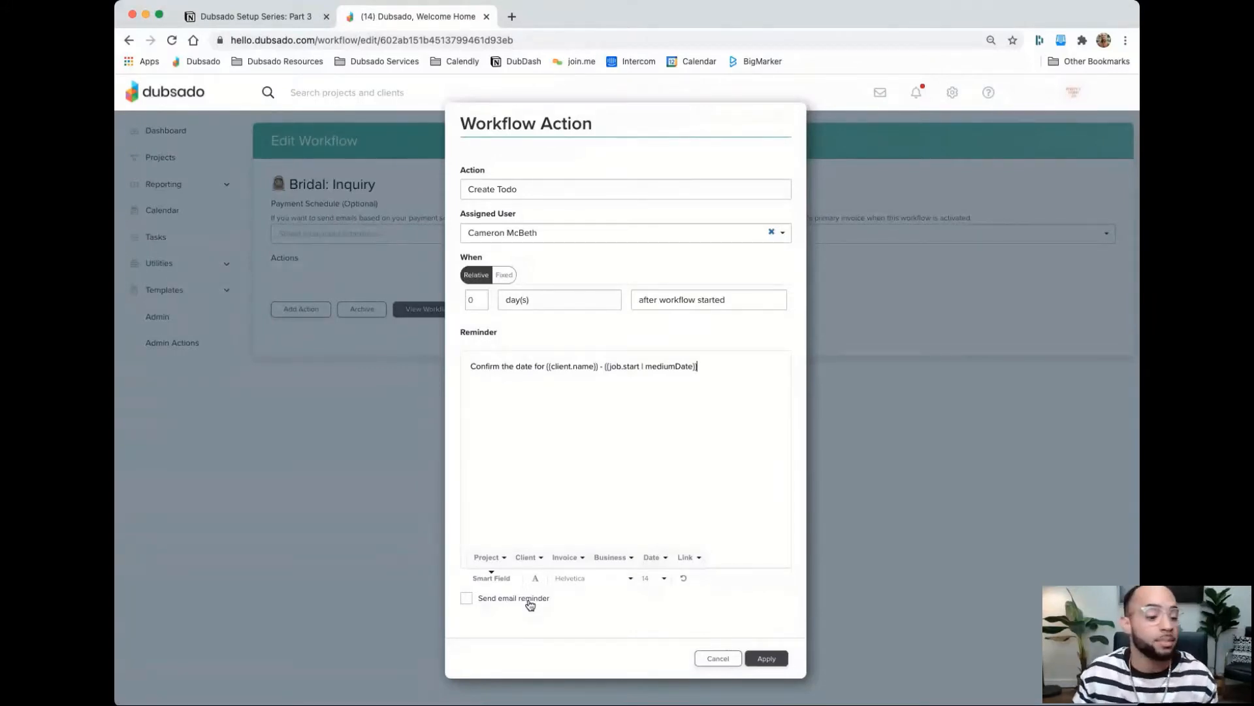
left_click(465, 597)
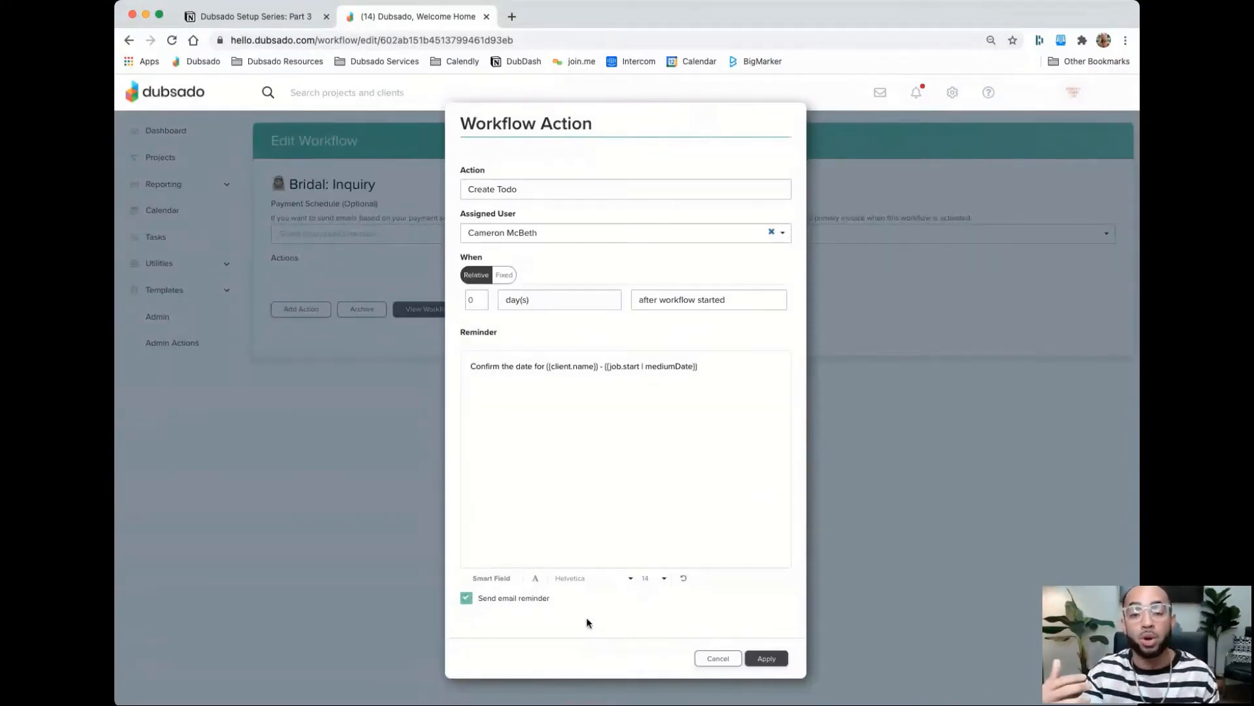
left_click(777, 662)
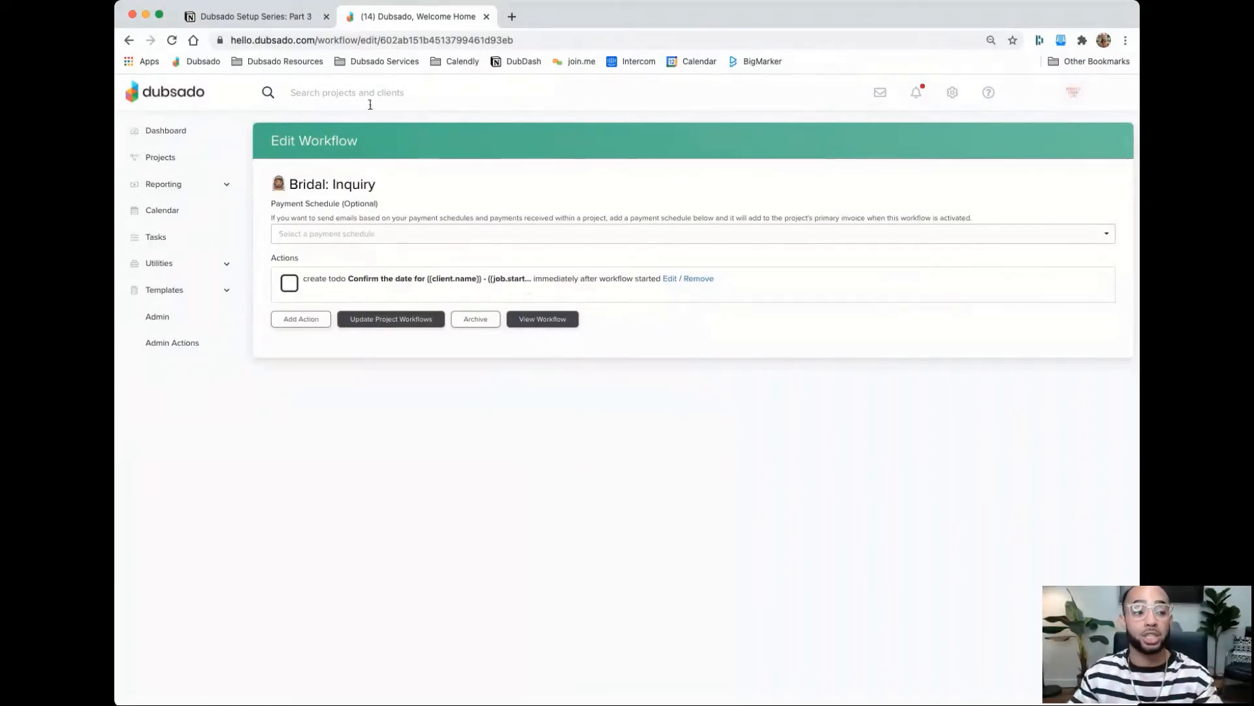
Switch to Notion and review the Action, Trigger, Content notes, the Guidelines & Tips and the Round 2 process table
left_click(278, 18)
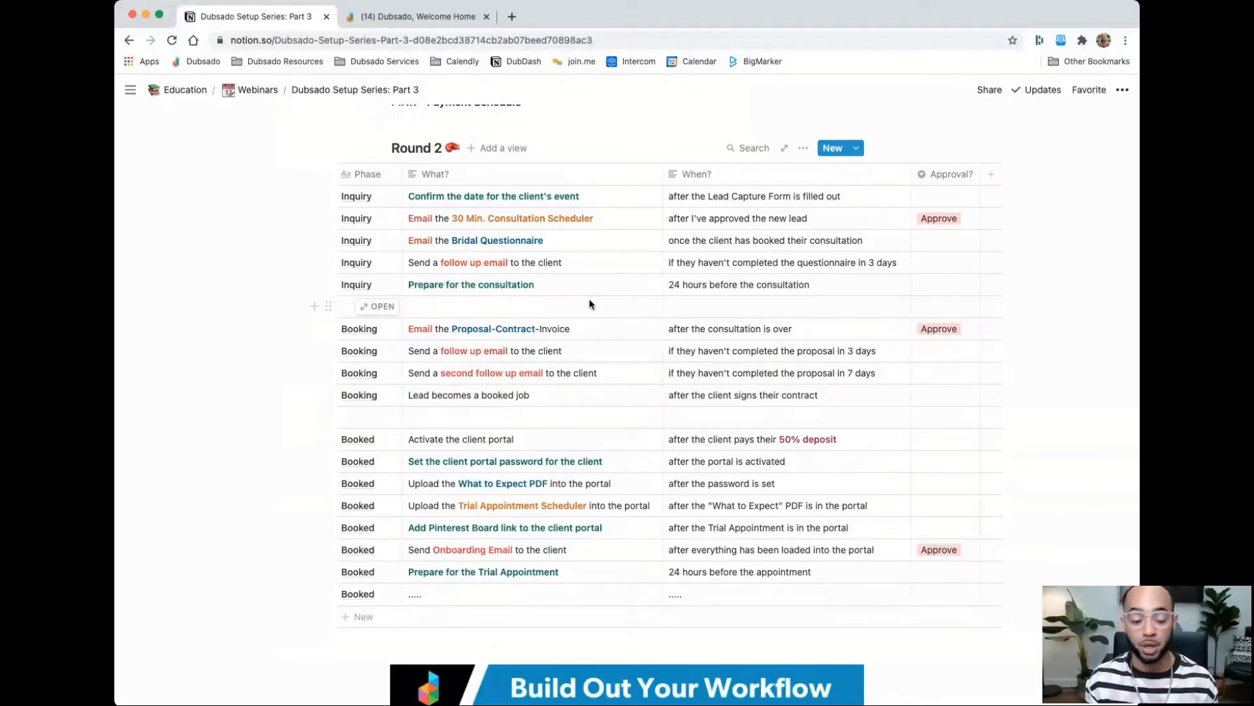
scroll(606, 390, "down", 8)
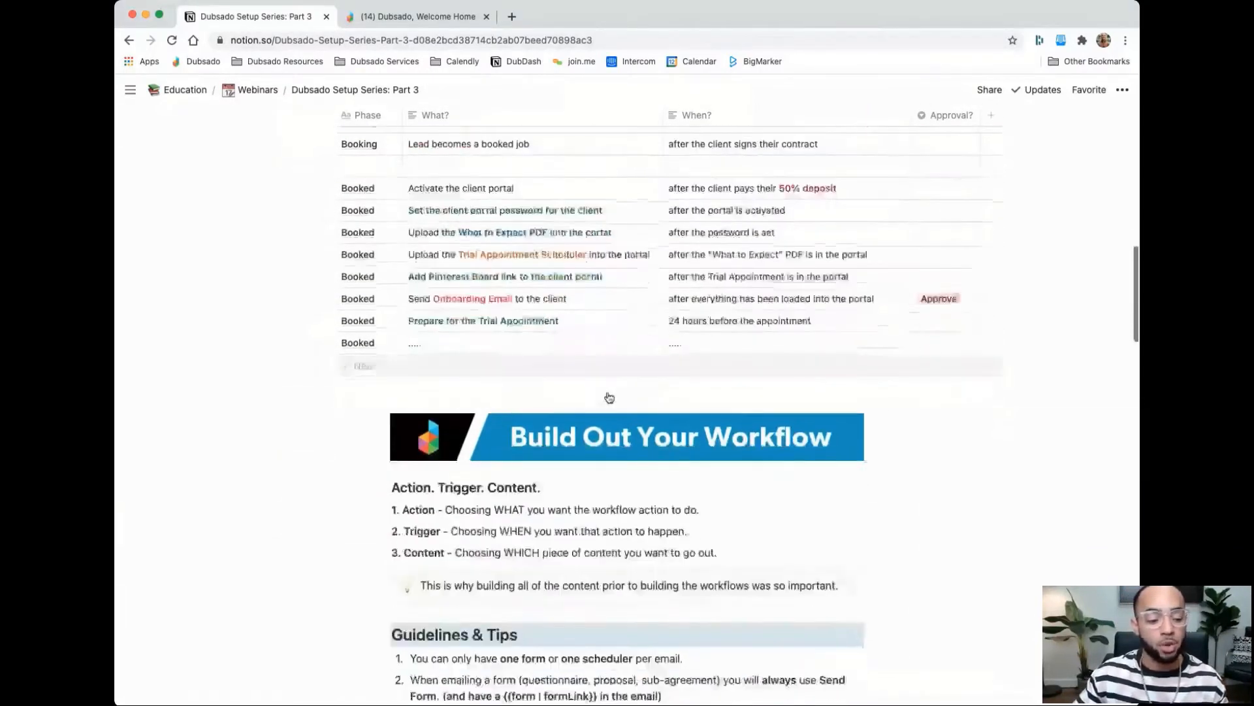
scroll(609, 397, "down", 2)
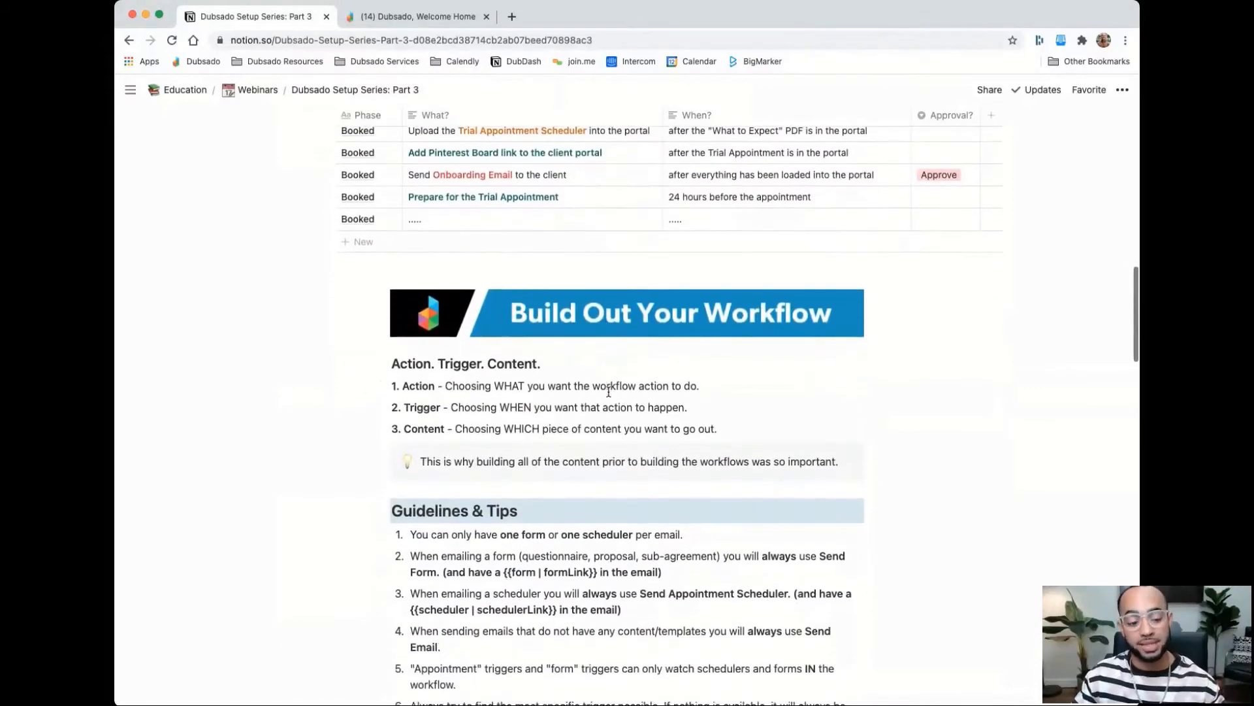
scroll(609, 392, "down", 1)
scroll(608, 392, "up", 1)
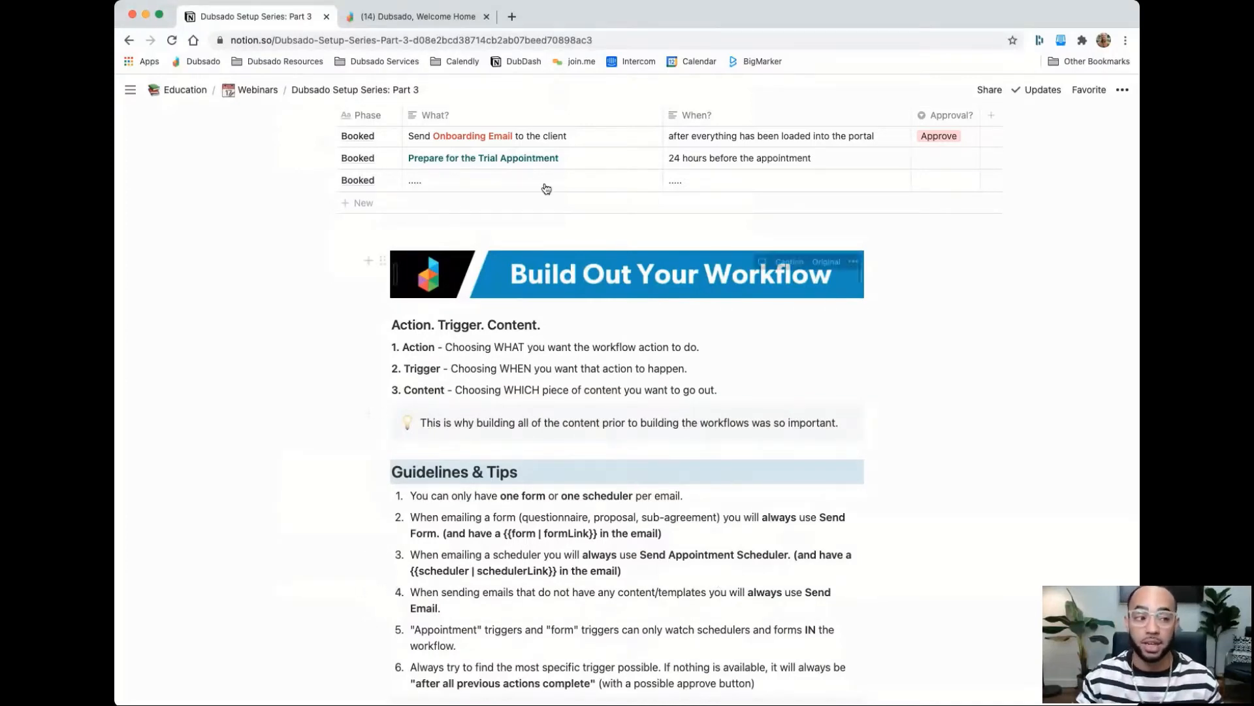
left_click(446, 18)
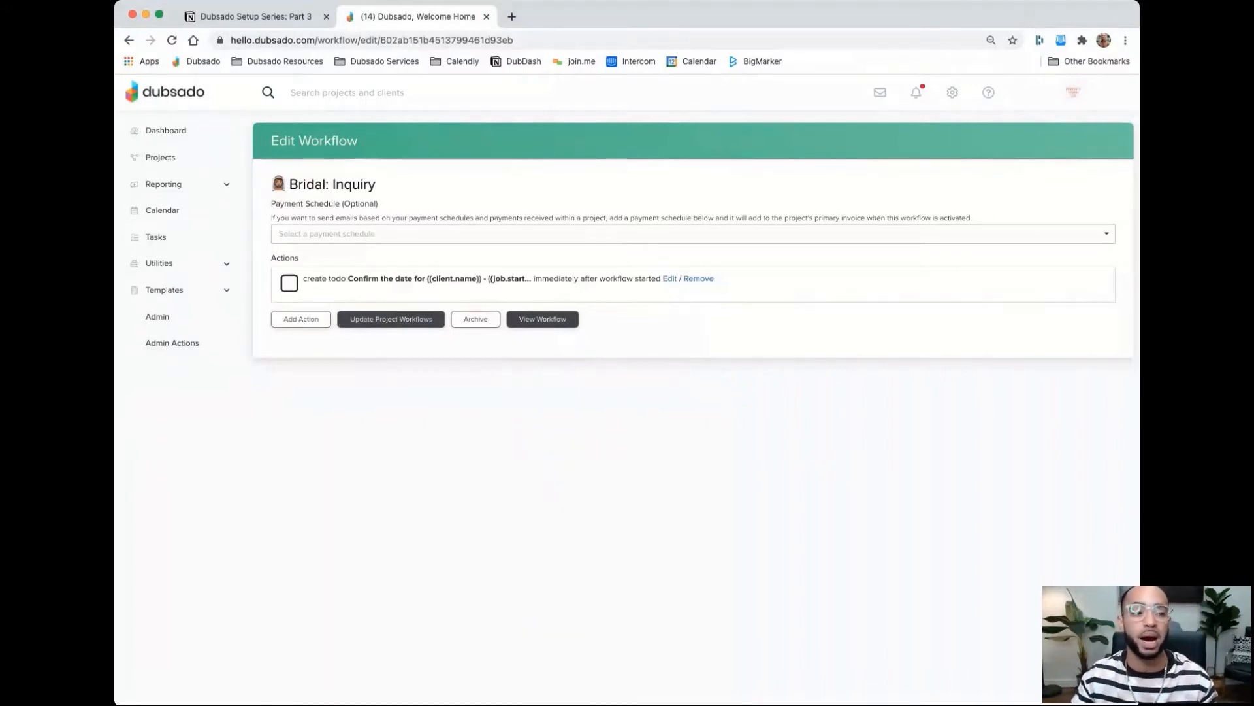
left_click(252, 16)
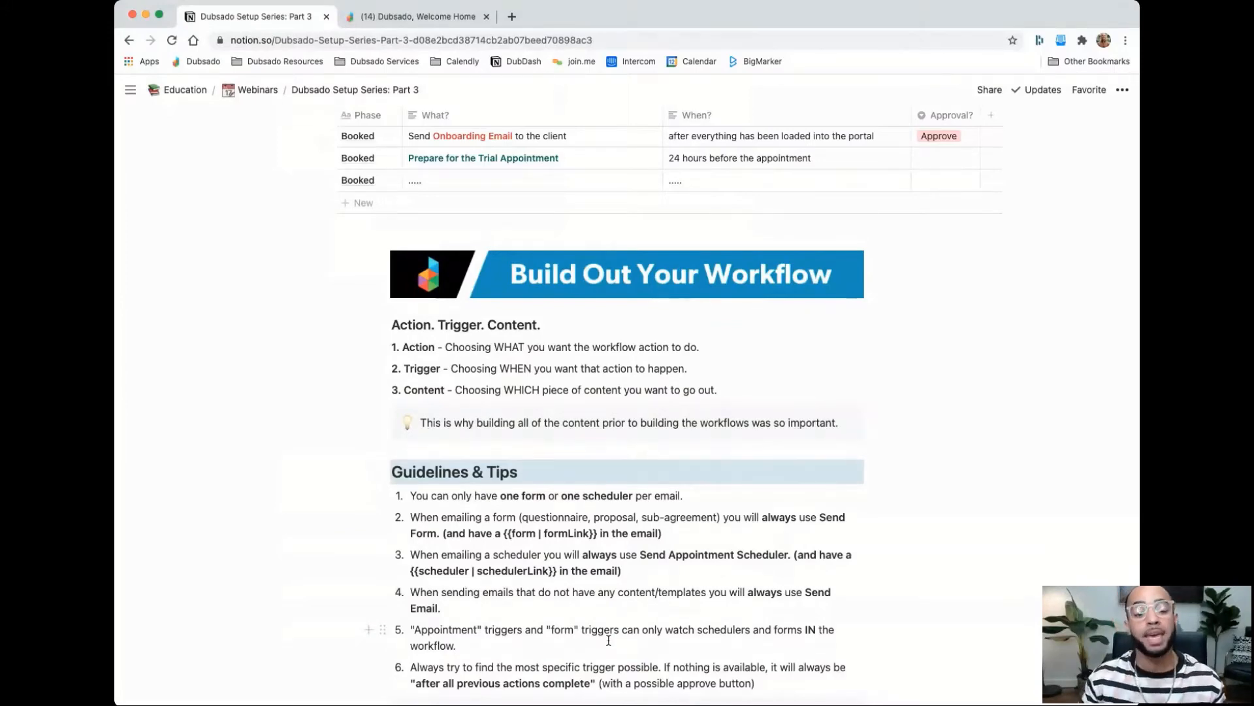
scroll(609, 637, "up", 3)
scroll(609, 568, "up", 4)
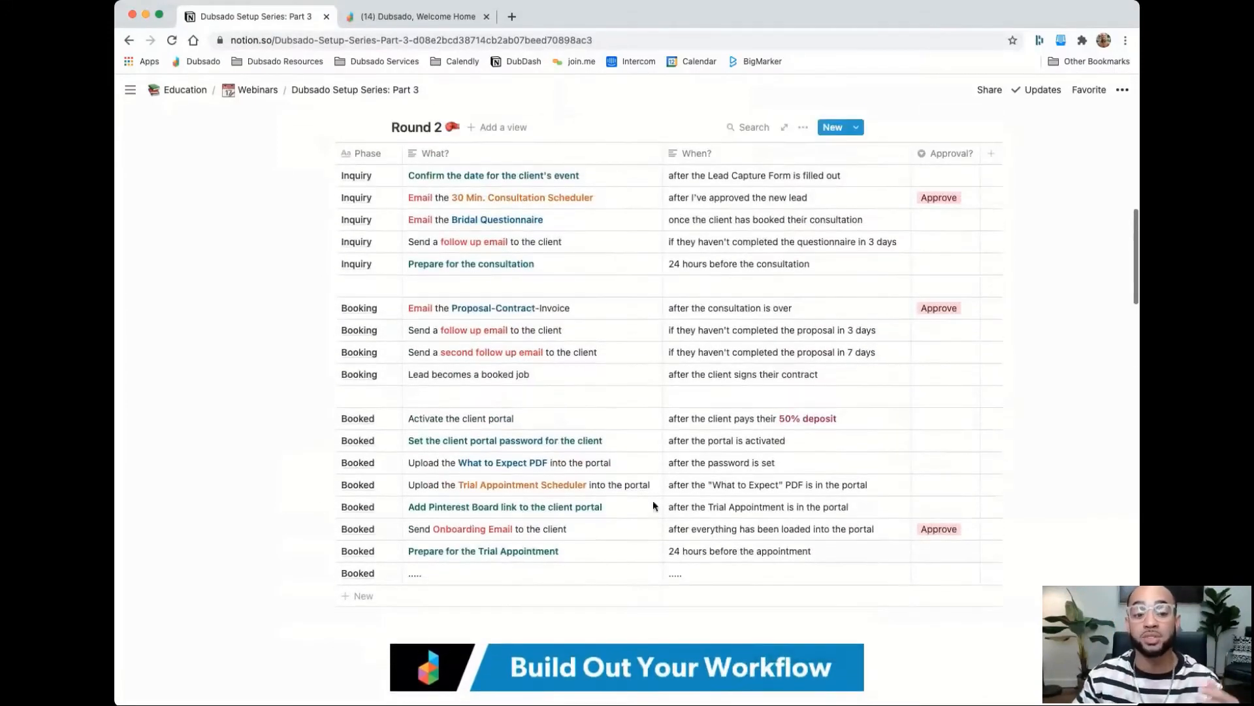
scroll(771, 274, "up", 1)
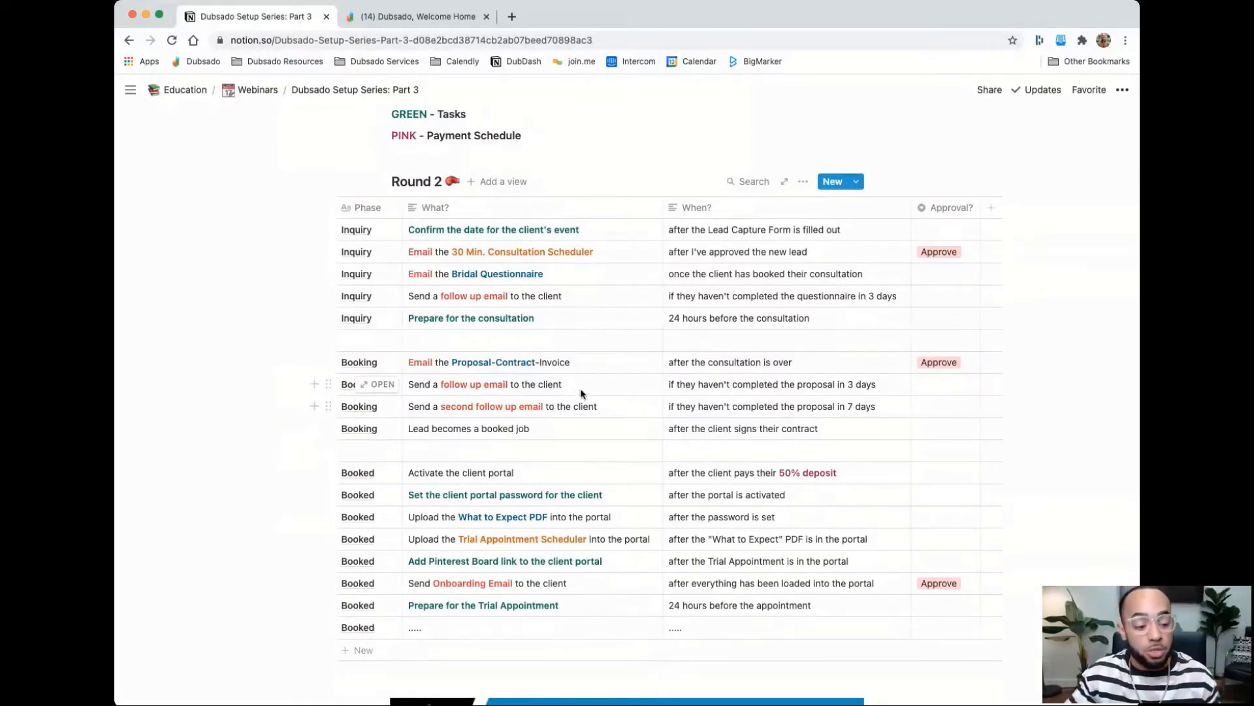
scroll(580, 390, "down", 7)
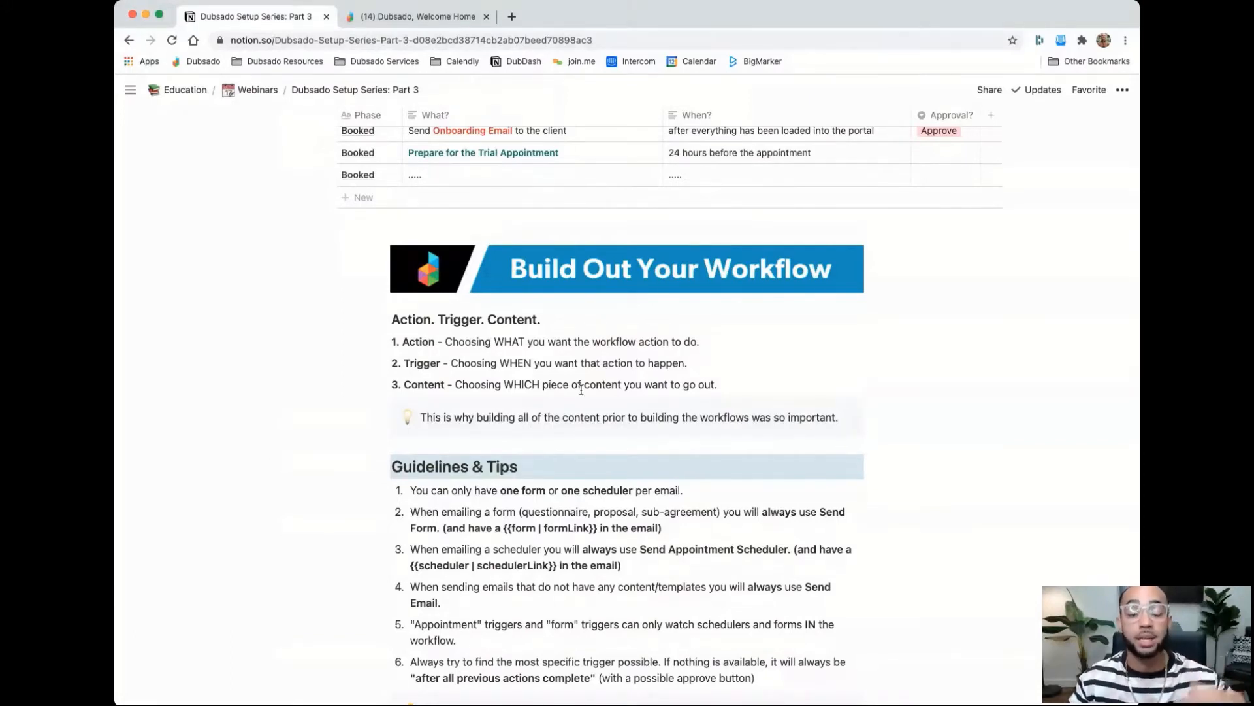
Start a Send Appointment Scheduler action in the Bridal: Inquiry workflow for the 30 Min. Consultation Scheduler row of the Notion table
scroll(580, 390, "up", 8)
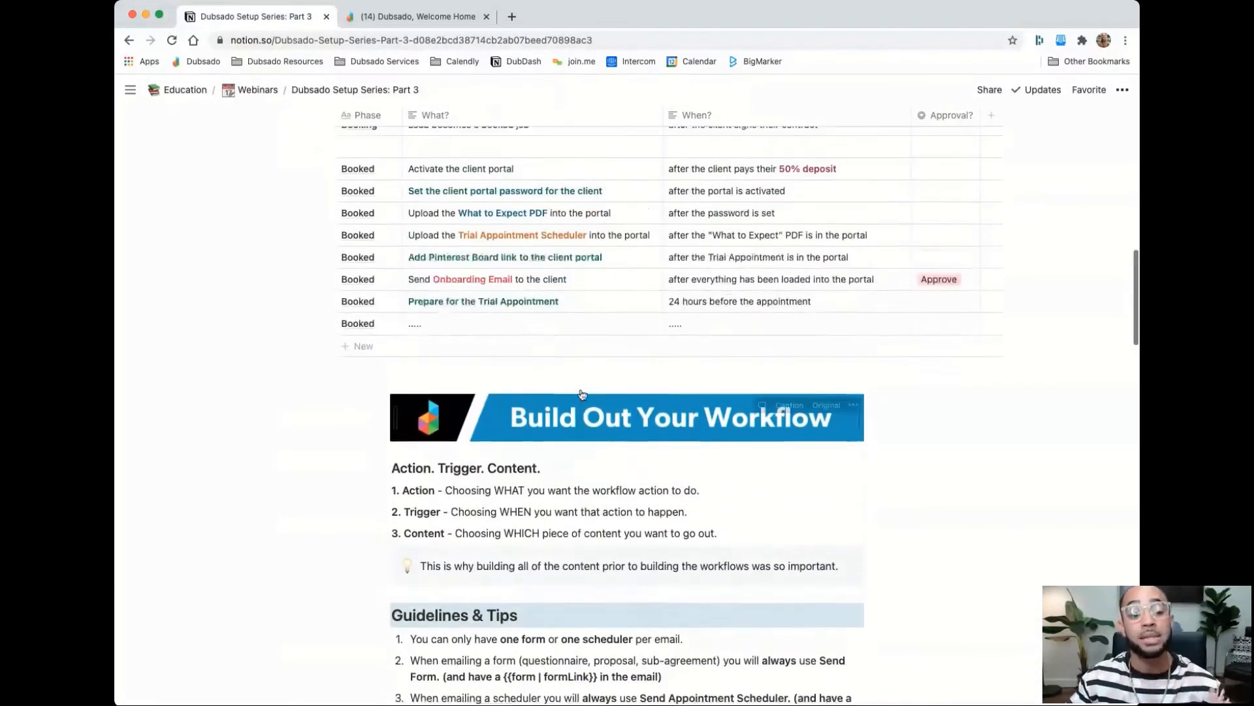
scroll(581, 390, "up", 3)
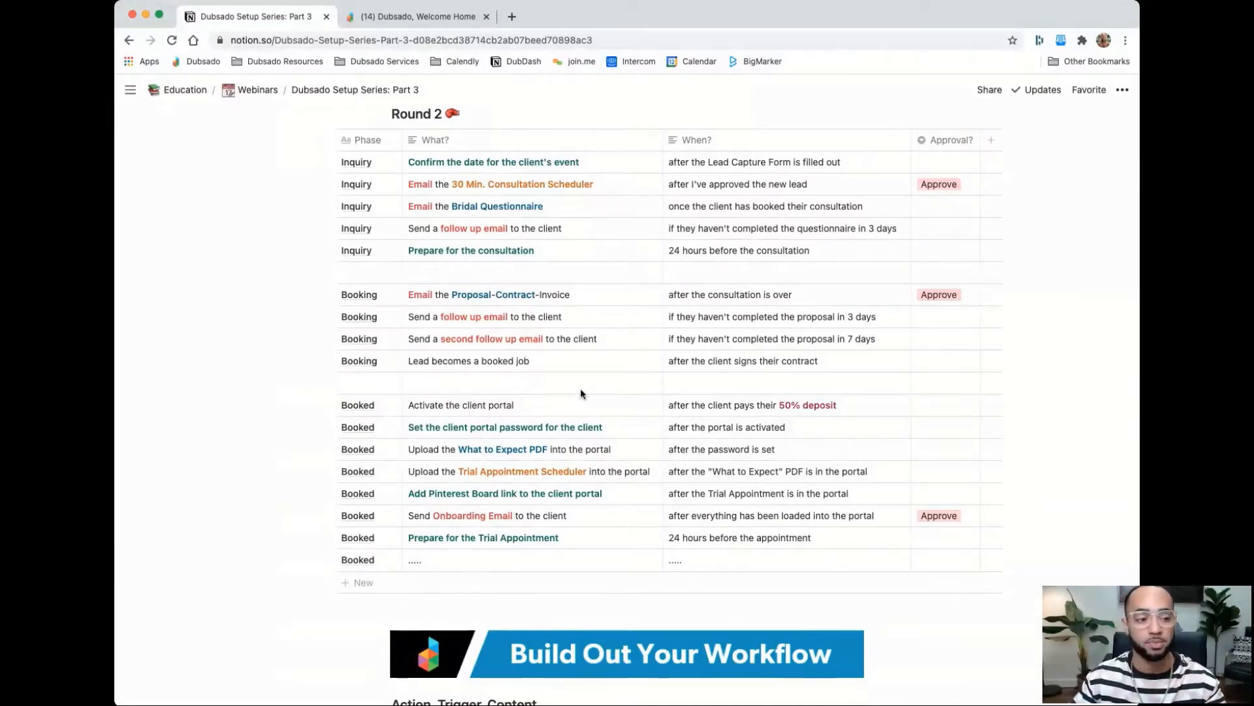
scroll(580, 388, "up", 1)
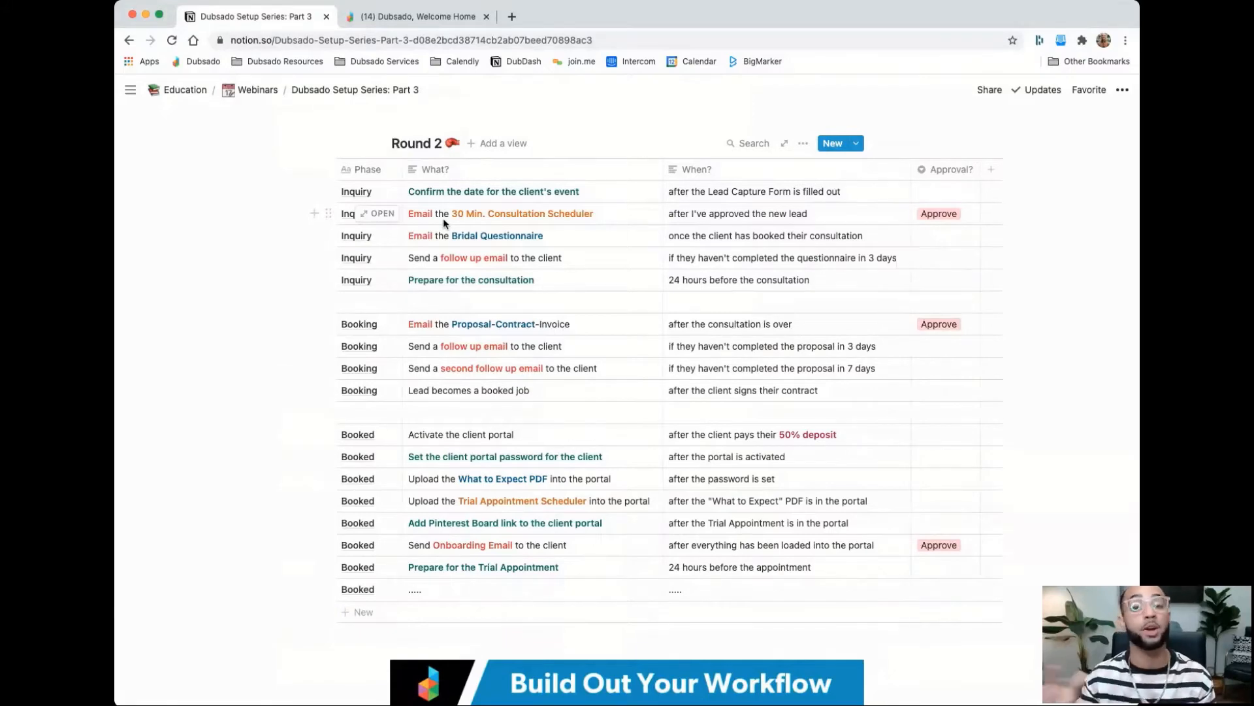
left_click(425, 18)
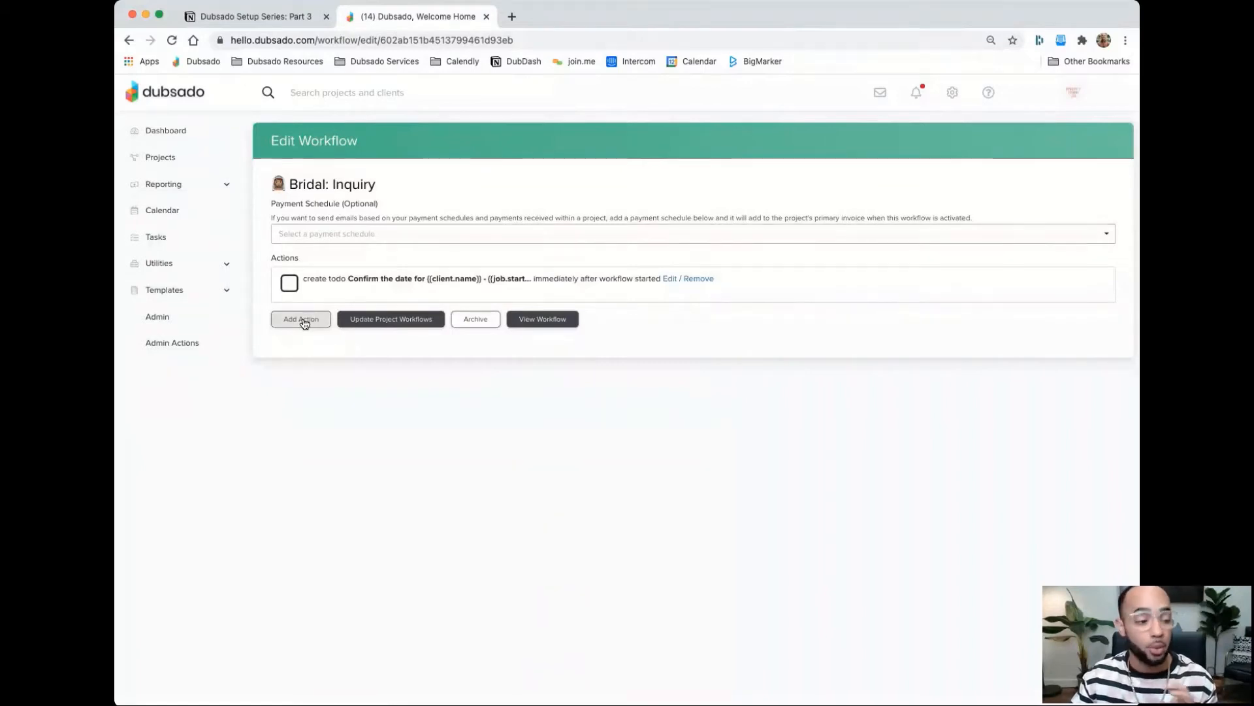
left_click(301, 320)
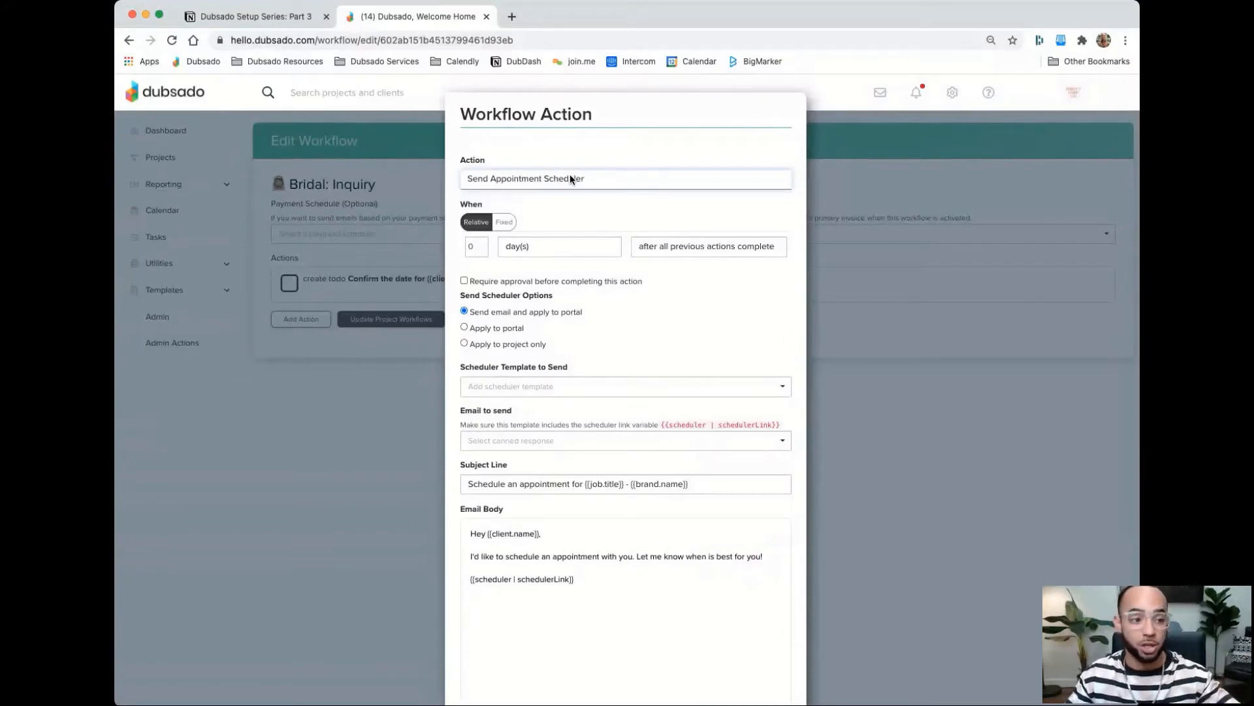
Check the Notion guideline on choosing triggers against the timing and approval listed for the 30 Min. Consultation Scheduler email
left_click(277, 23)
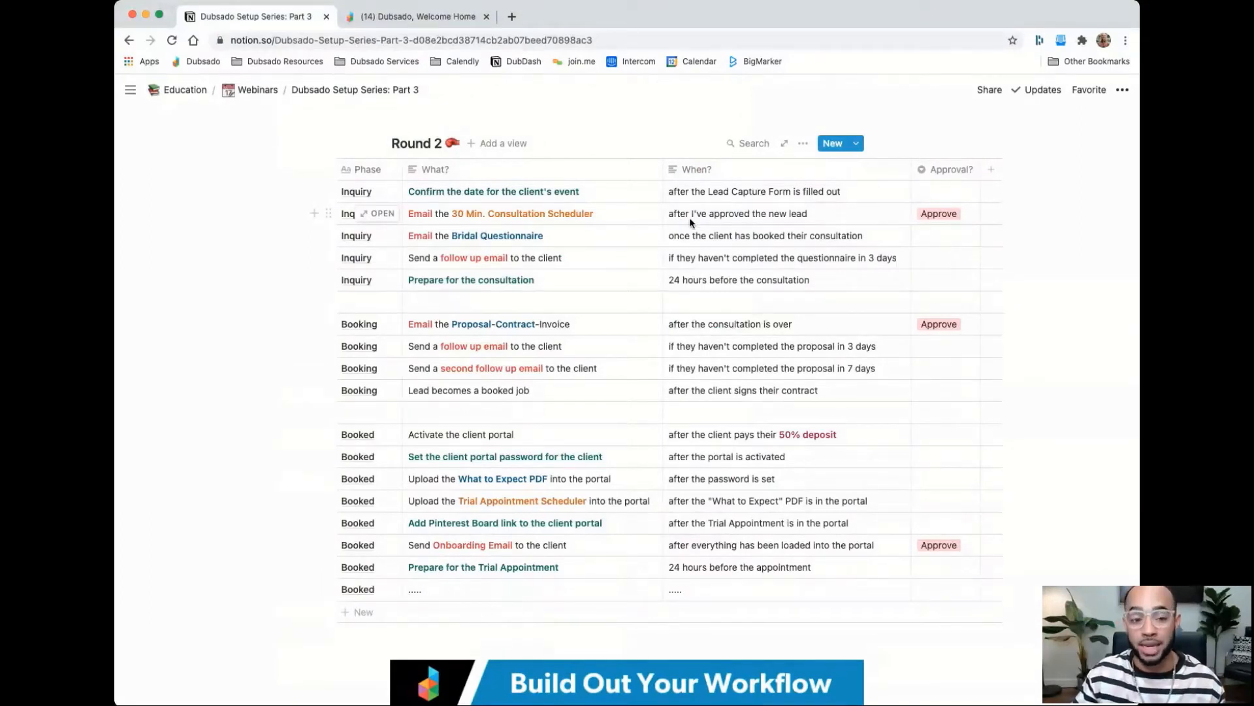
scroll(683, 273, "down", 6)
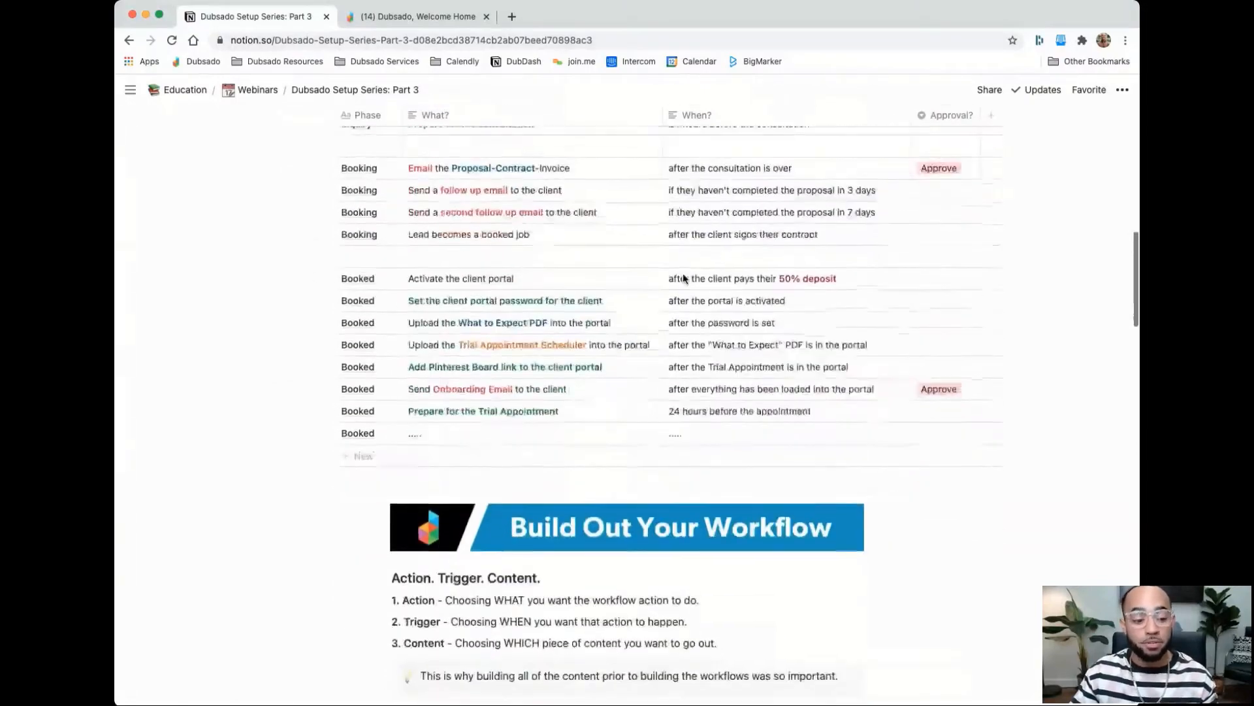
scroll(683, 279, "down", 2)
scroll(681, 271, "up", 1)
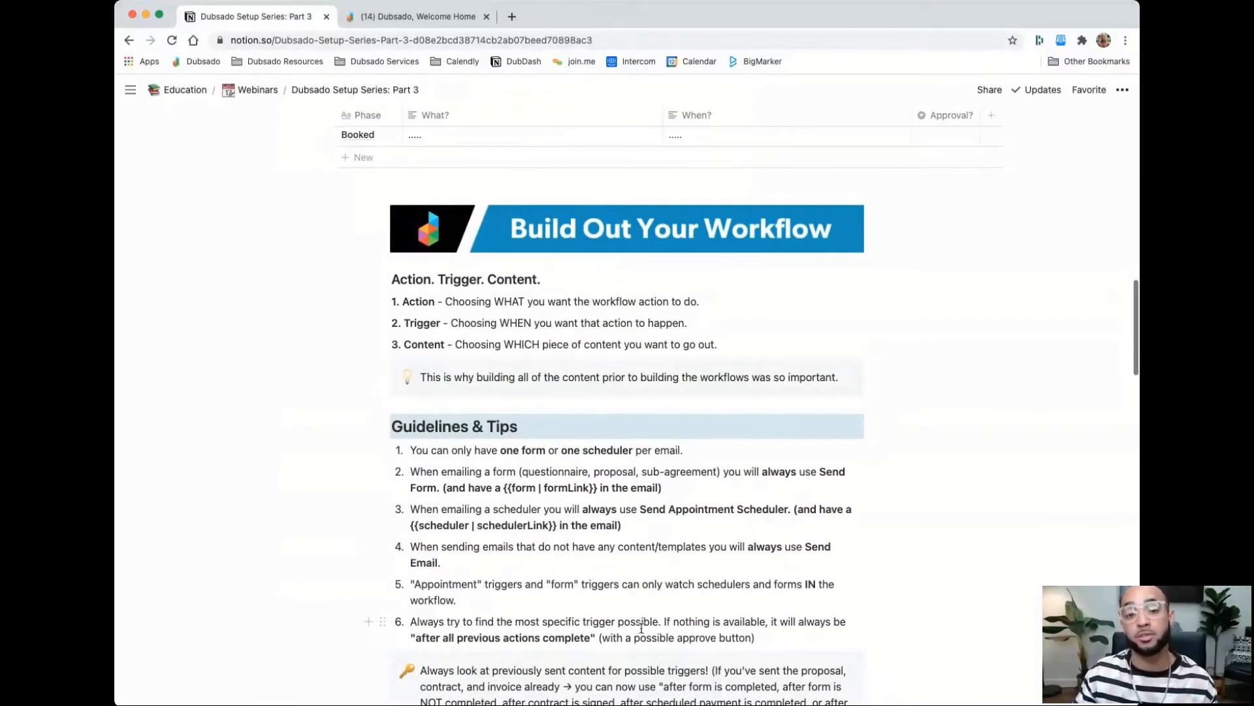
scroll(641, 628, "up", 6)
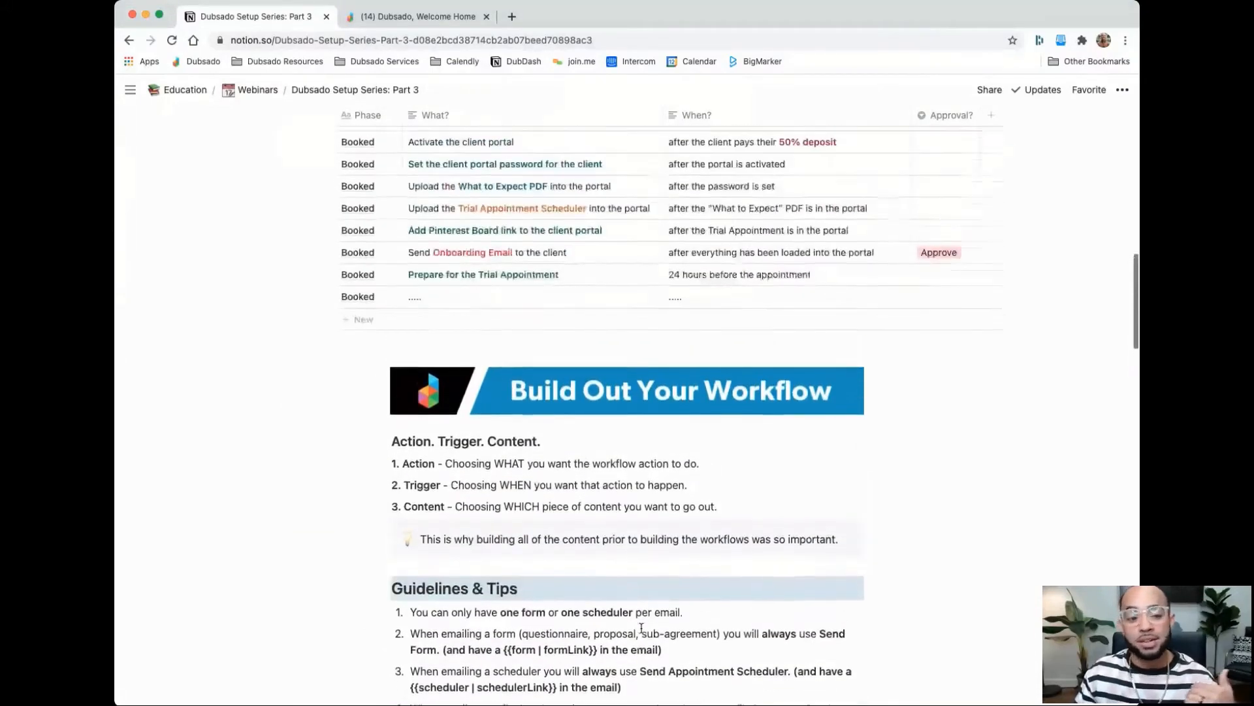
scroll(641, 628, "up", 2)
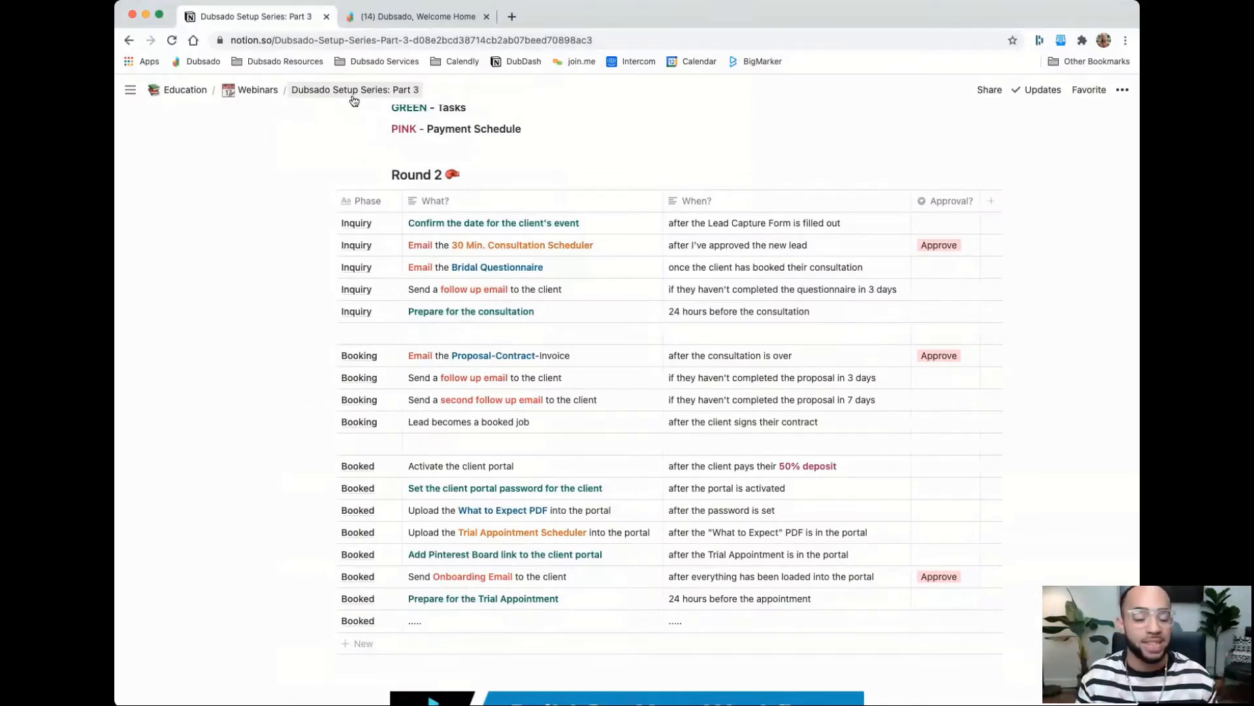
left_click(386, 16)
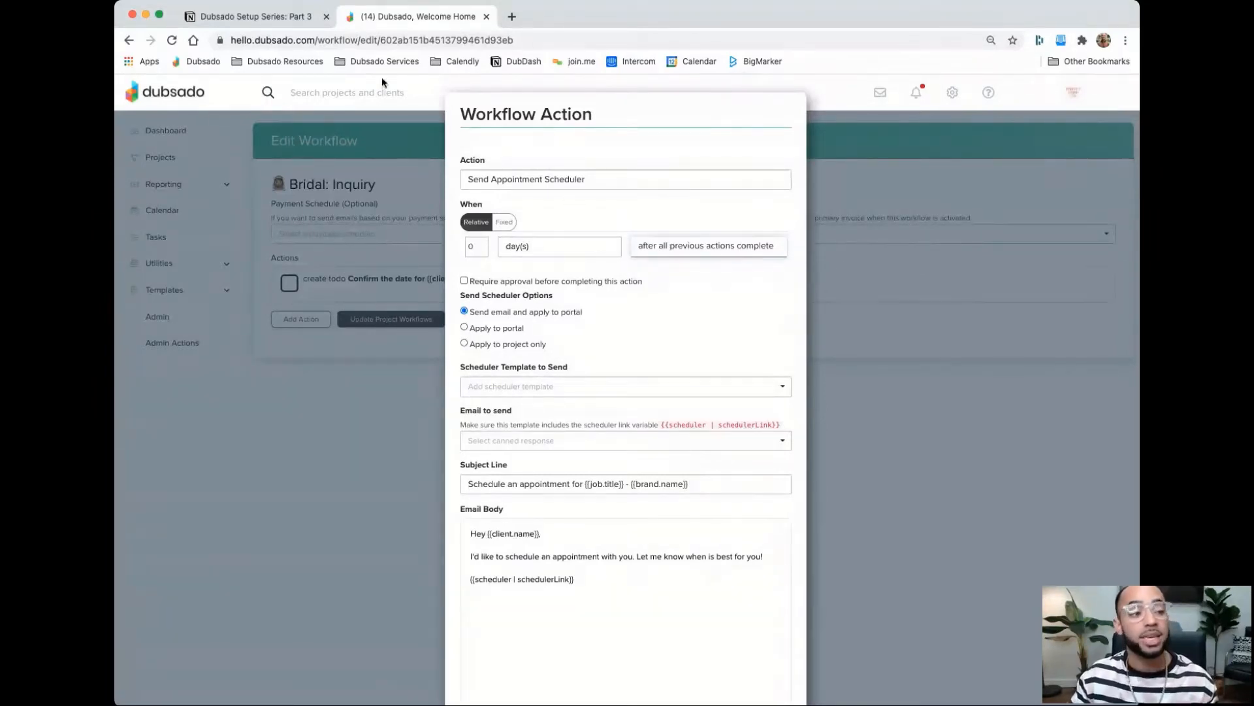
left_click(285, 24)
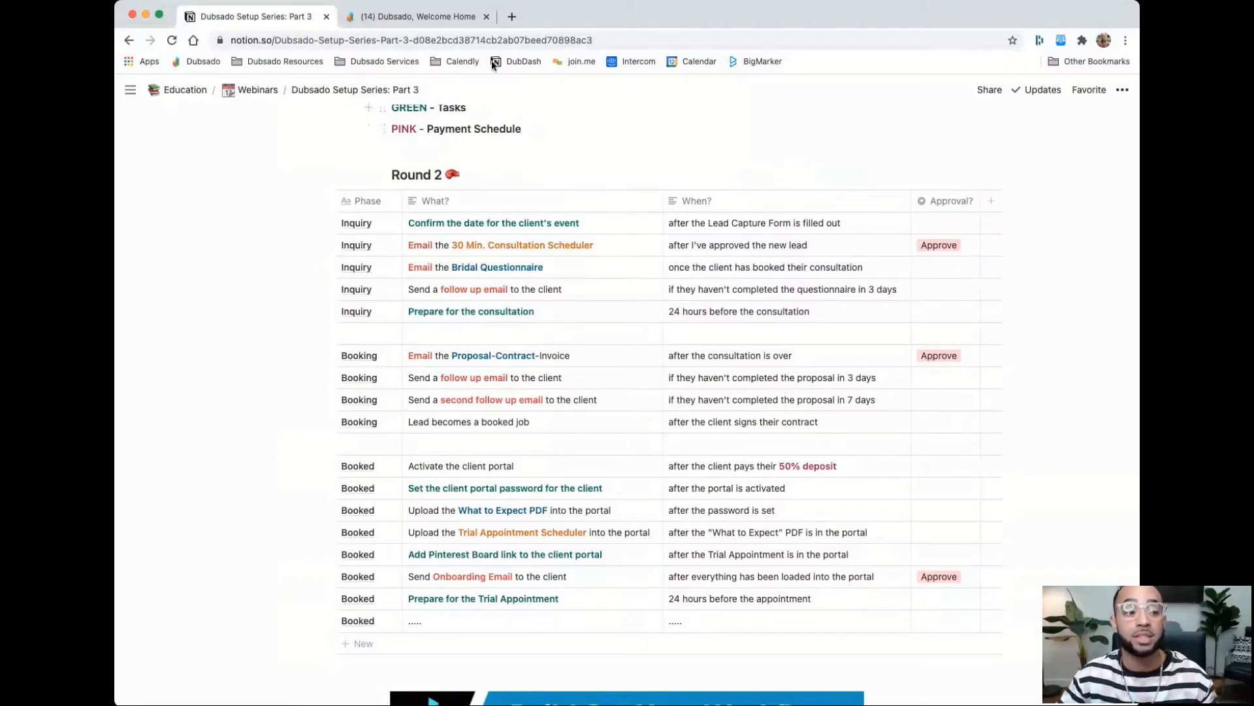
Require approval before completing the scheduler action in Dubsado and choose 30 Min. Consultation as the scheduler template to send
left_click(438, 20)
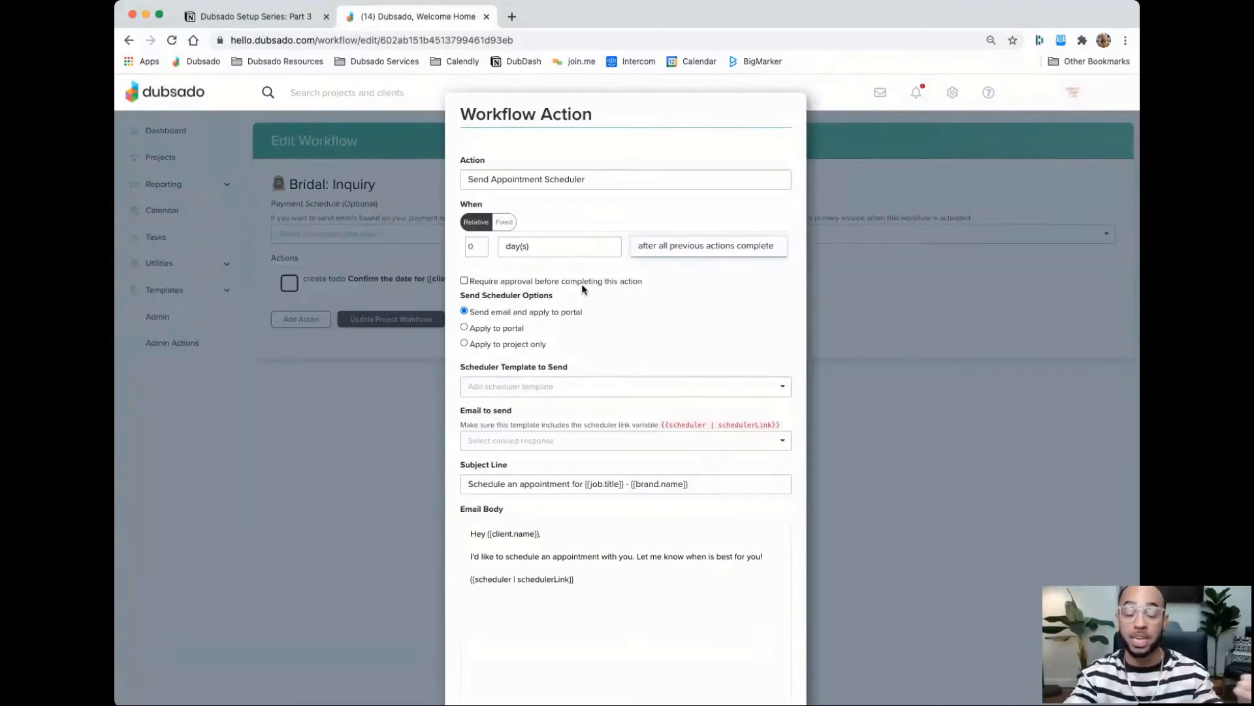
left_click(465, 280)
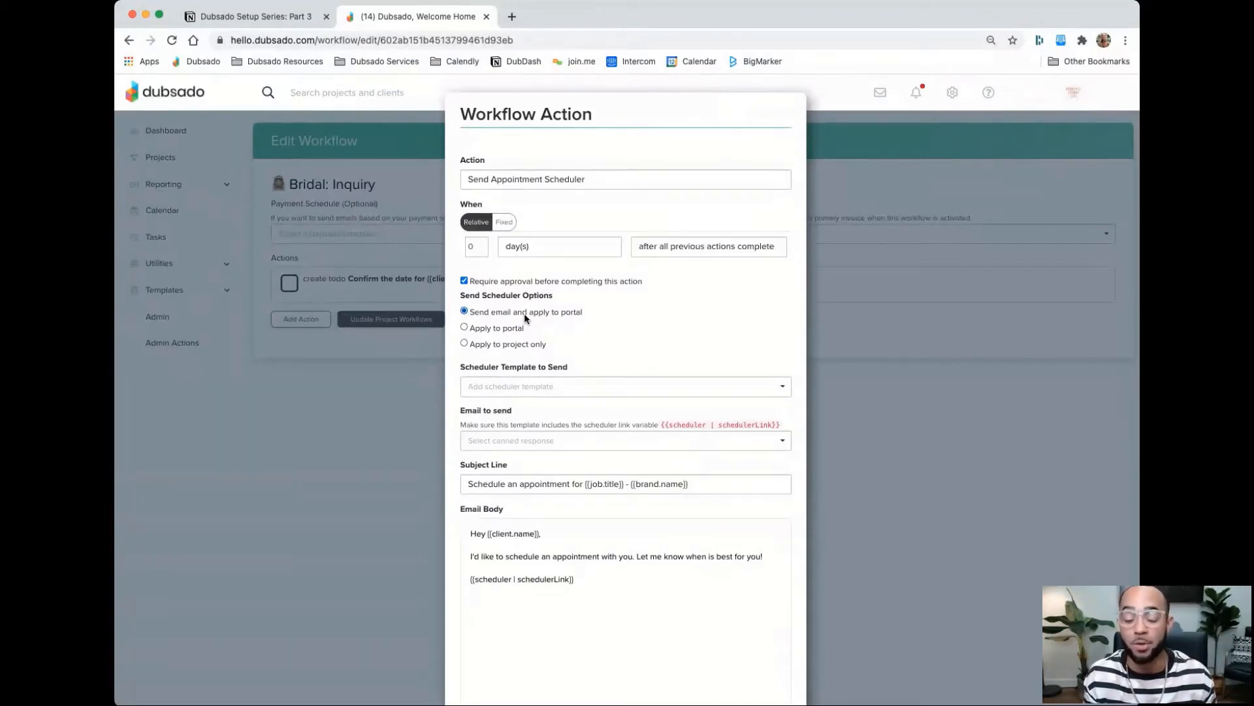
left_click(575, 391)
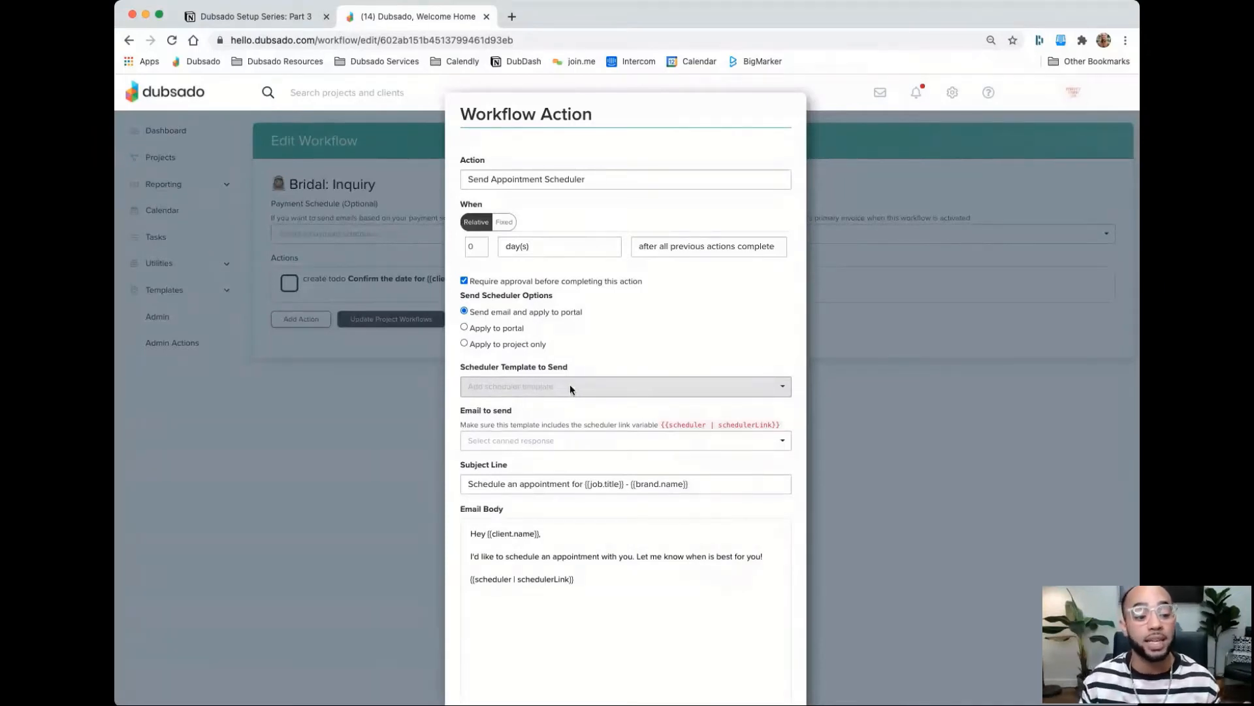
left_click(570, 387)
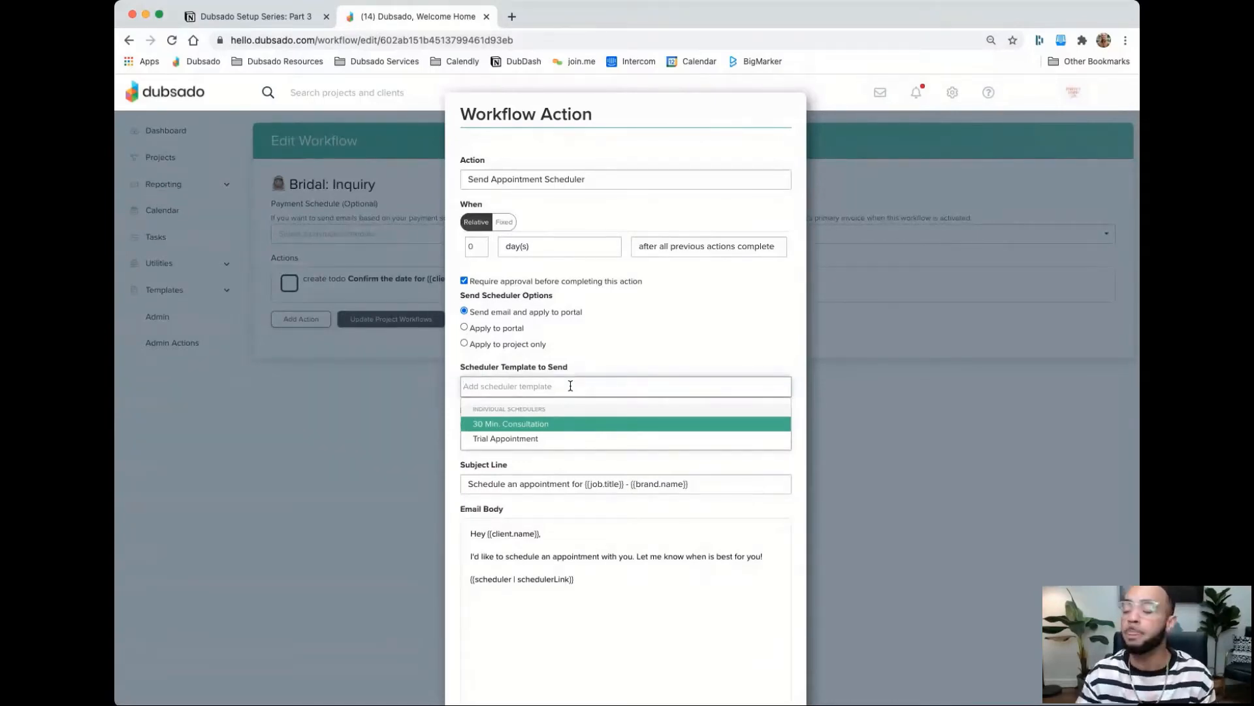
left_click(556, 427)
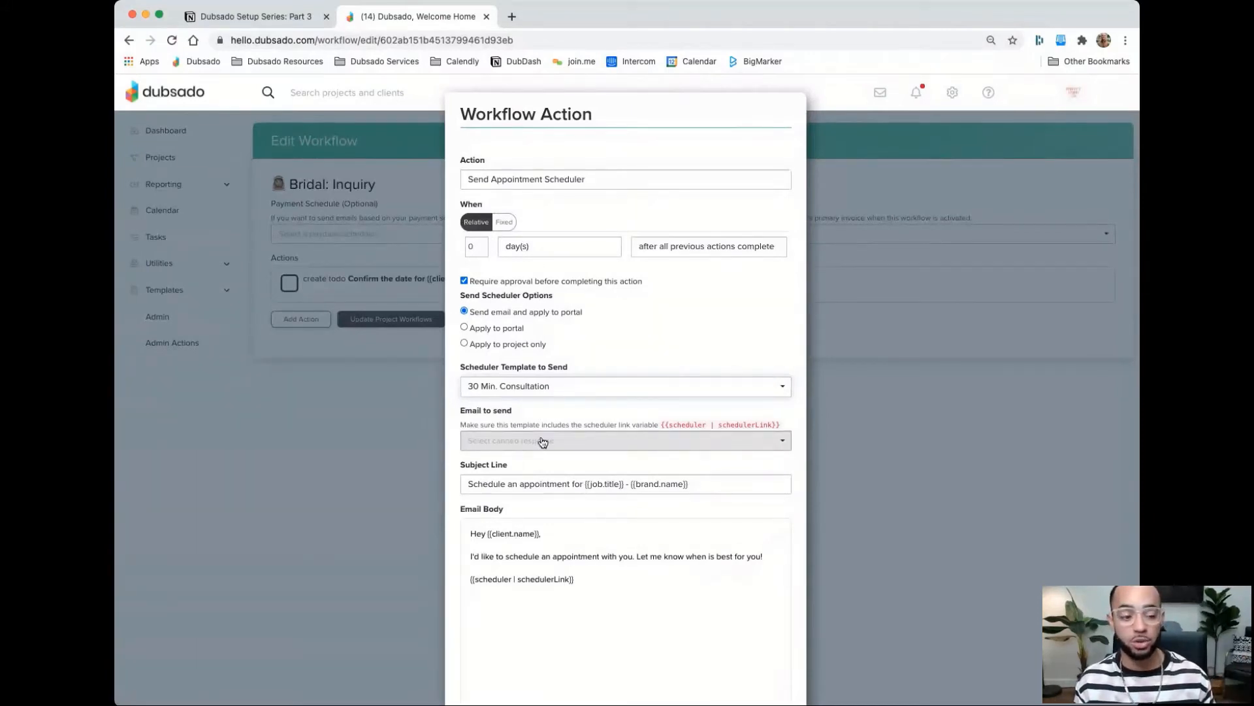
Check the scheduler row in the Notion table and choose the "Scheduler - 30 Min. Consultation Invitation" canned email for the action
left_click(271, 13)
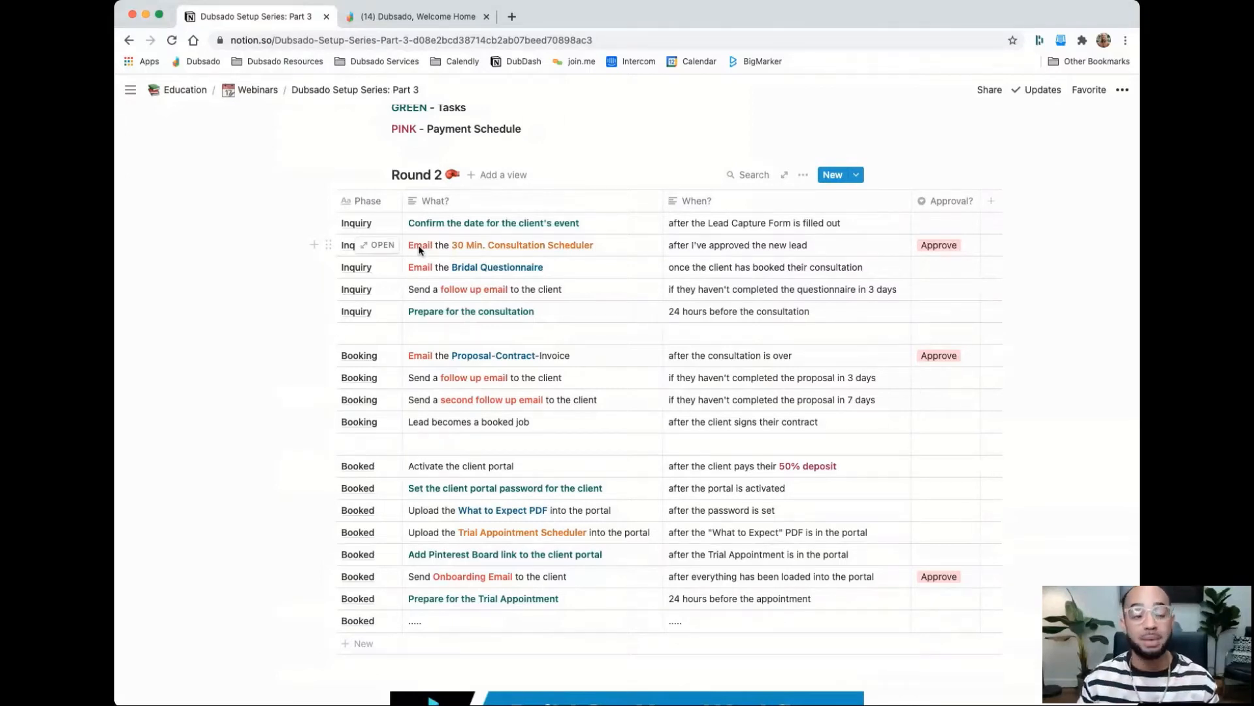
left_click(406, 17)
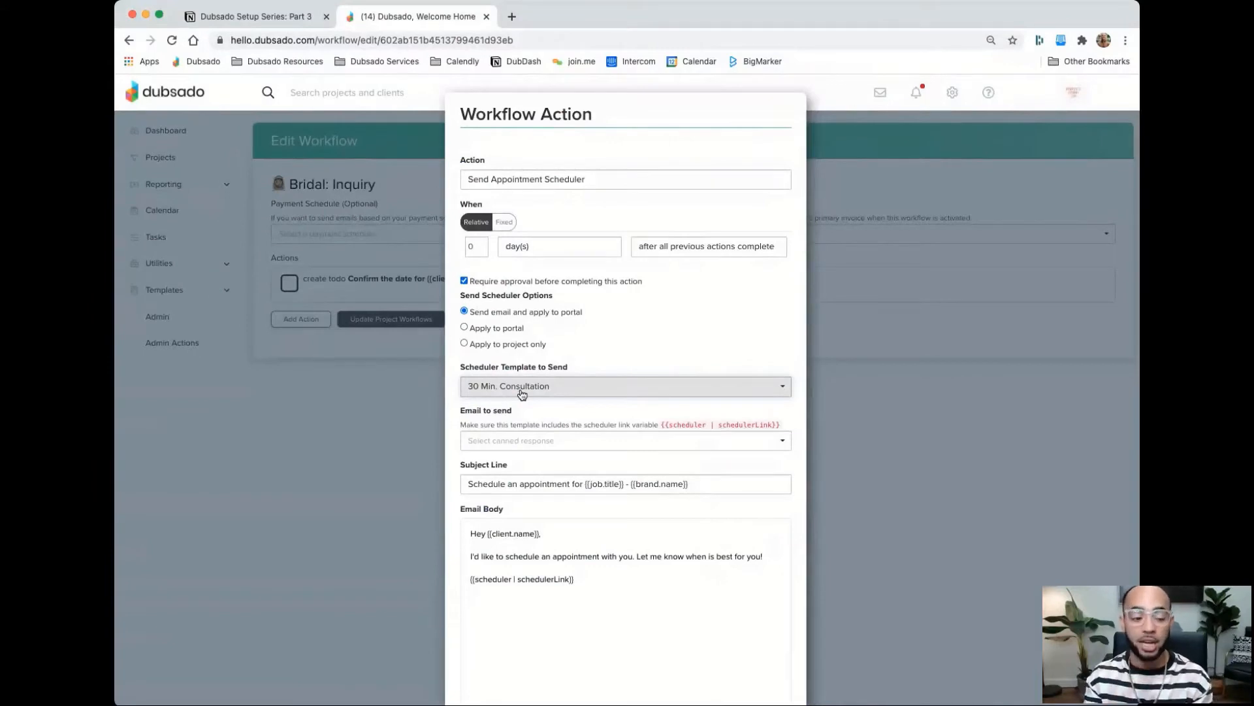
left_click(538, 448)
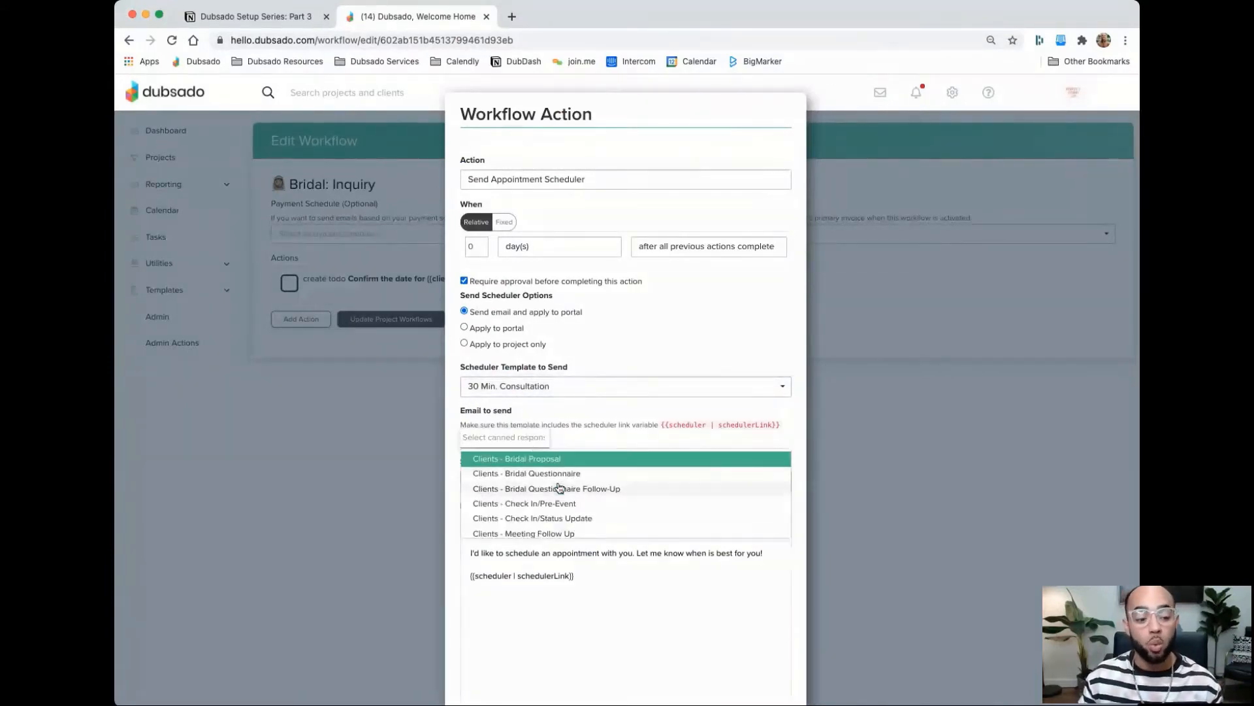
scroll(559, 487, "down", 2)
scroll(559, 486, "down", 2)
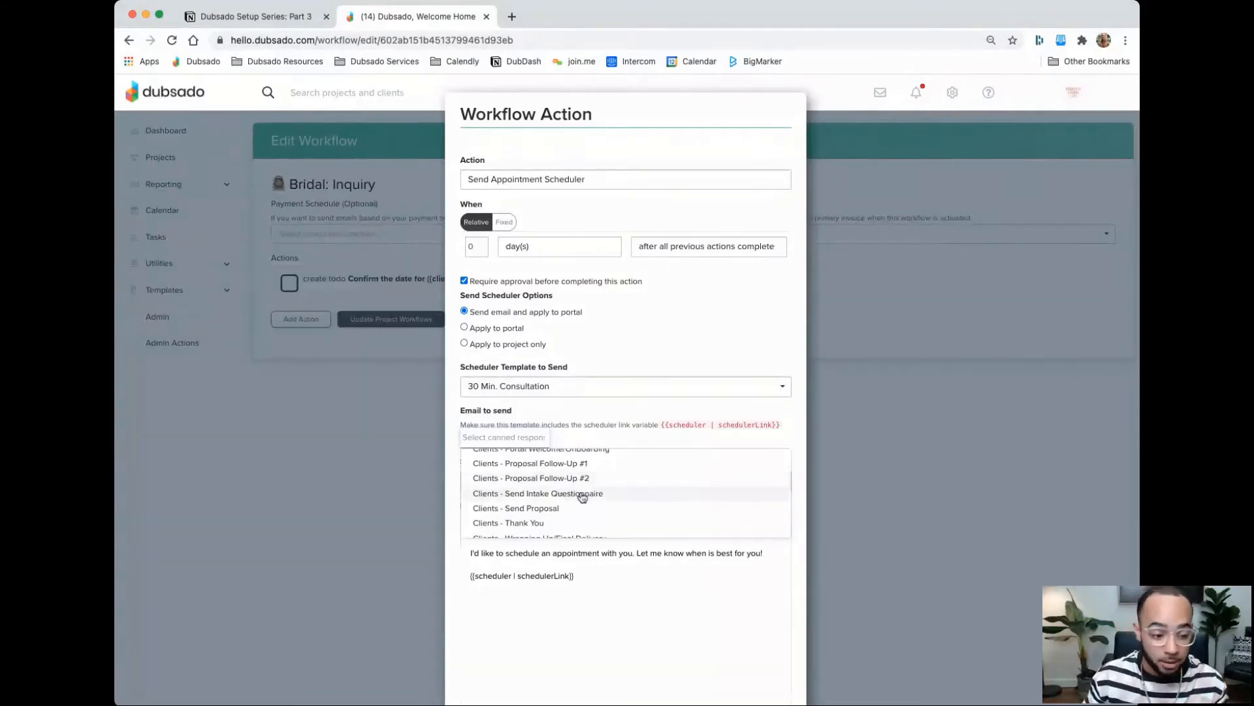
scroll(562, 490, "down", 5)
scroll(583, 497, "down", 1)
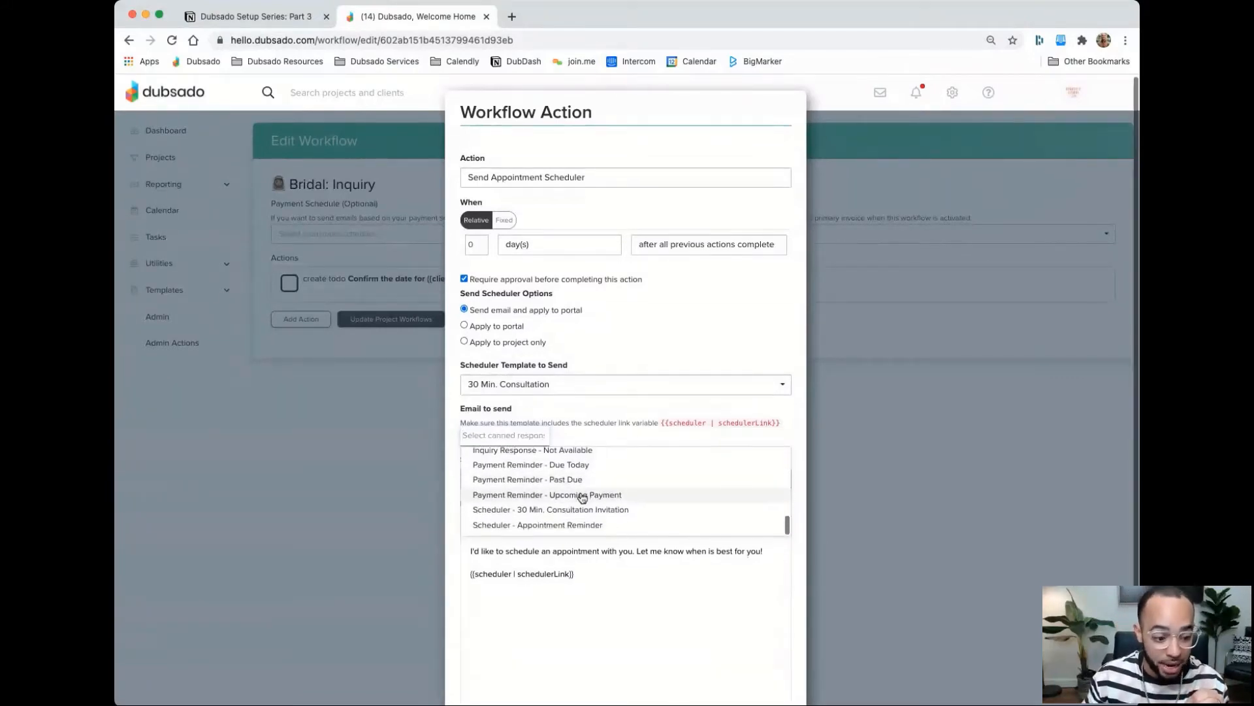
left_click(566, 510)
scroll(562, 513, "down", 1)
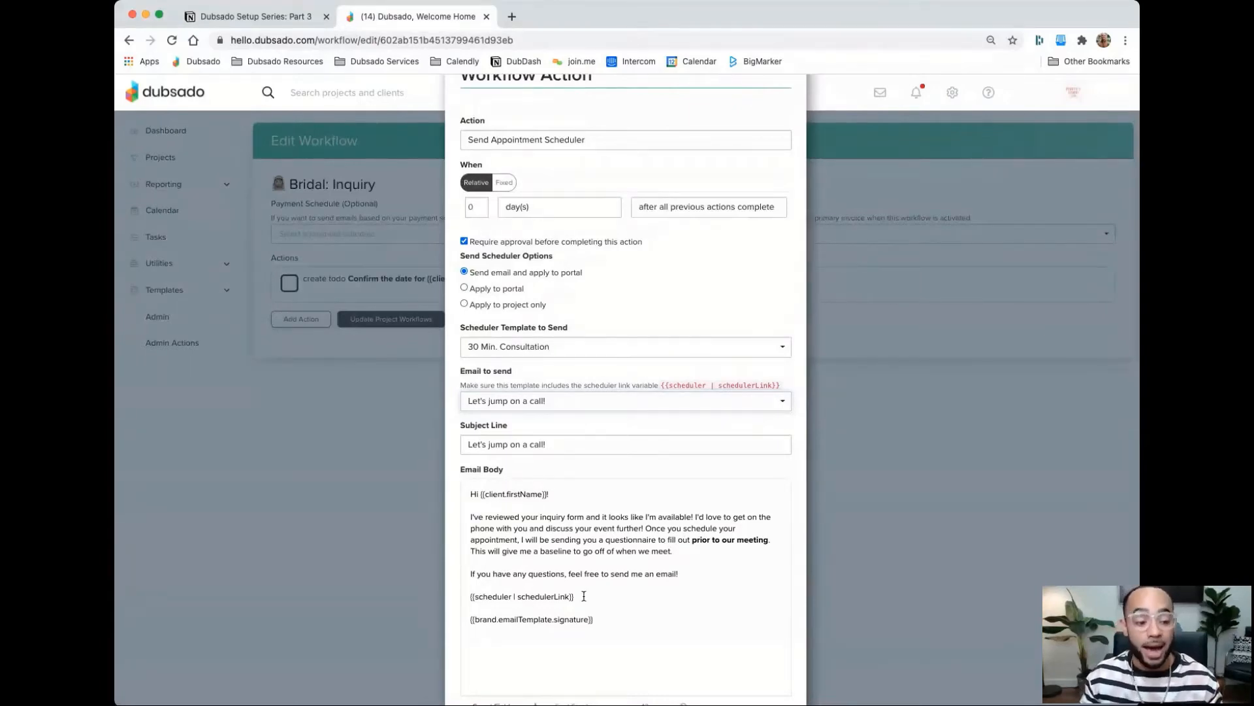
Check the Notion guideline on emailing schedulers and compare it with the scheduler action in Dubsado
left_click(315, 18)
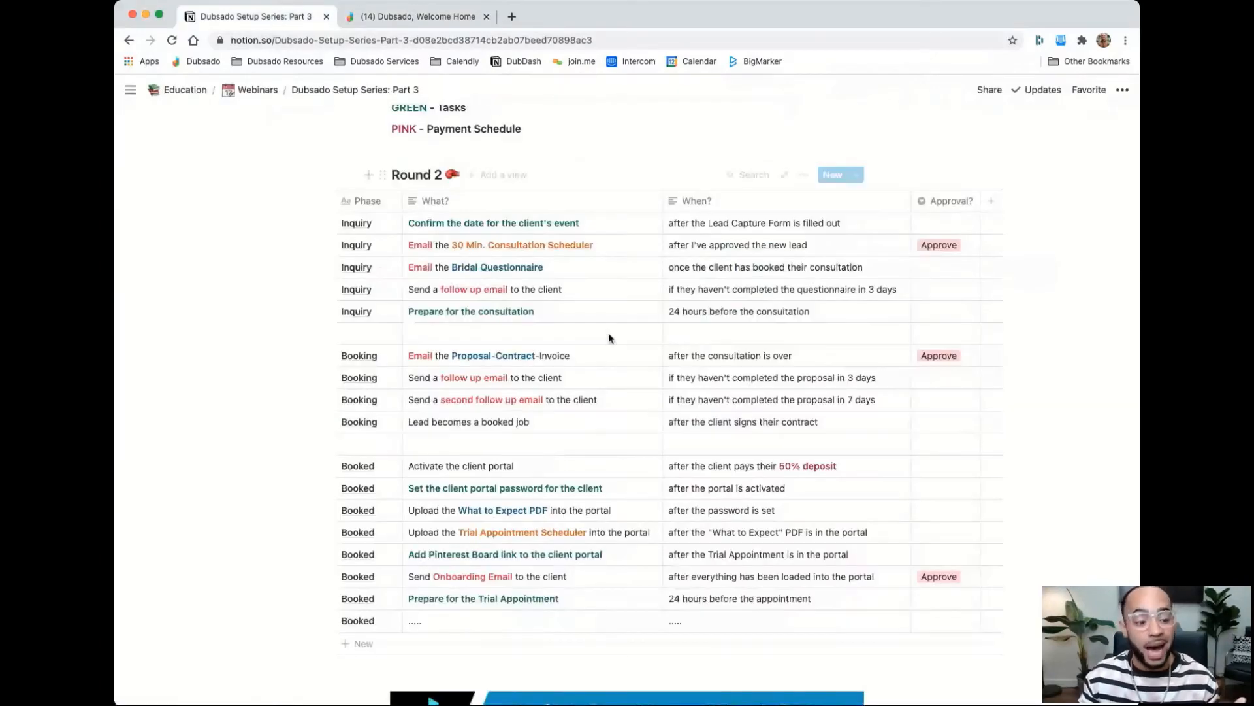
scroll(610, 337, "down", 7)
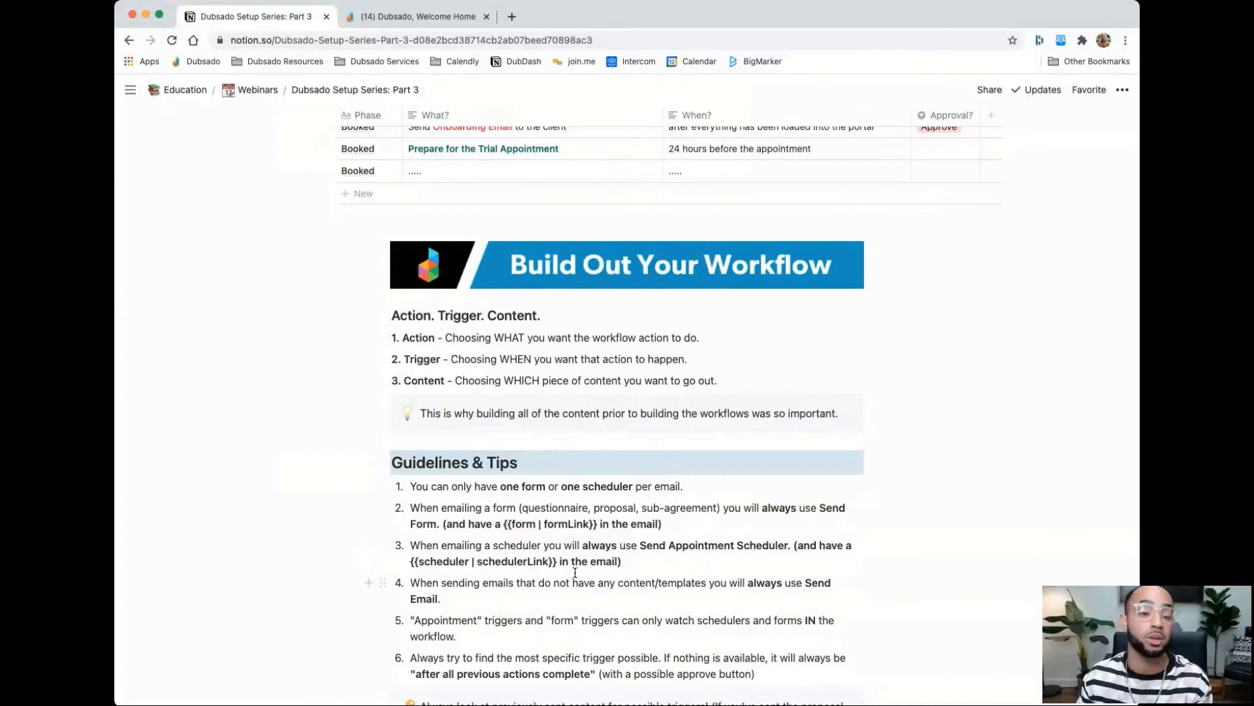
left_click(399, 17)
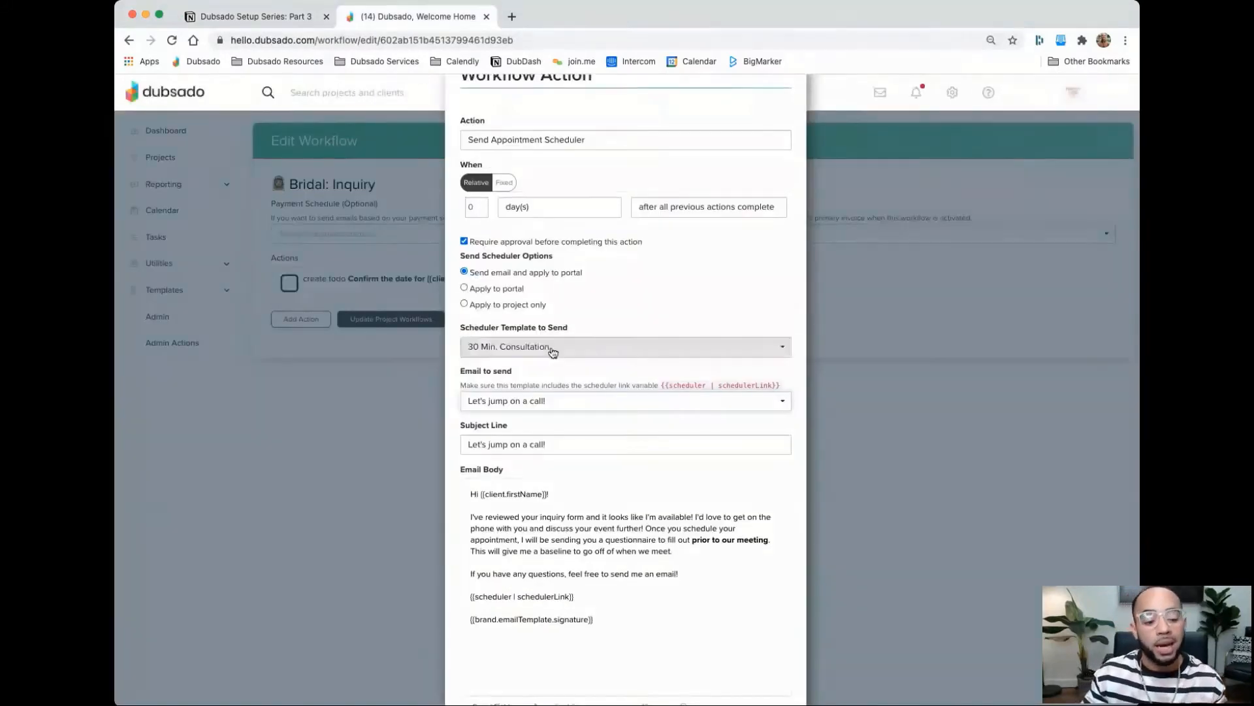
Check the scheduler link smart field in the email body and apply the 30 Min. Consultation scheduler action to the workflow
left_click_drag(575, 596, 468, 596)
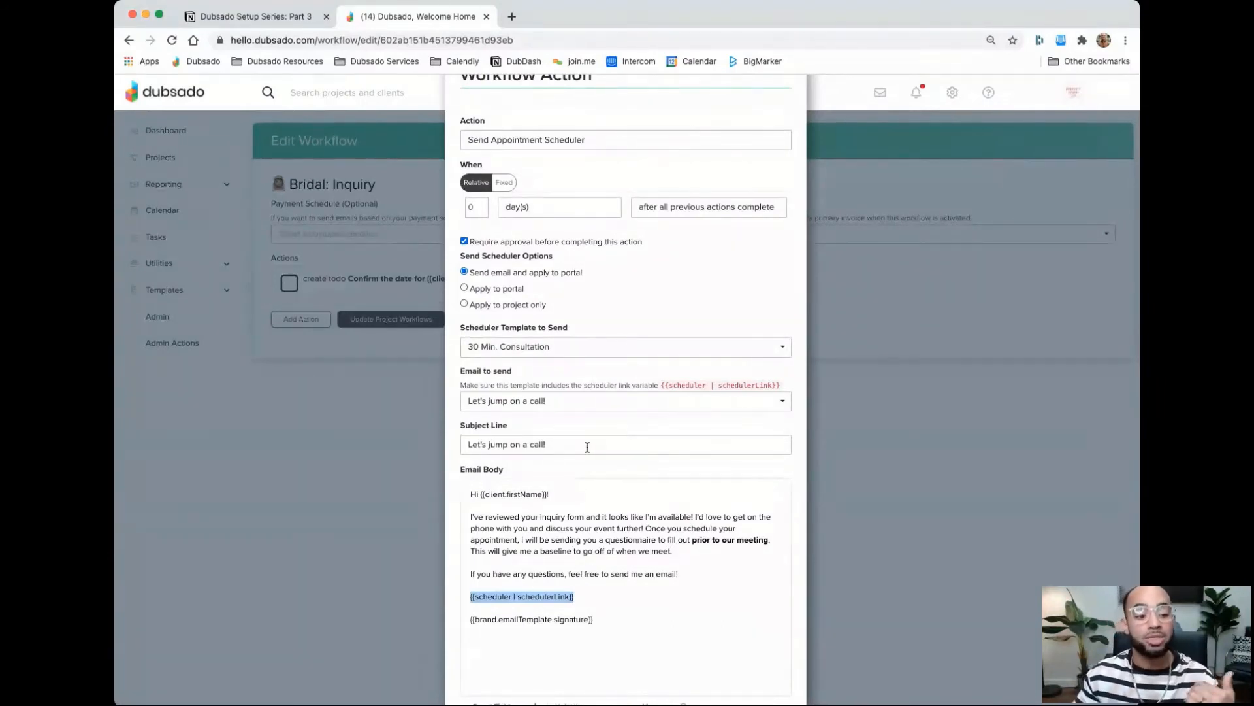
left_click(591, 597)
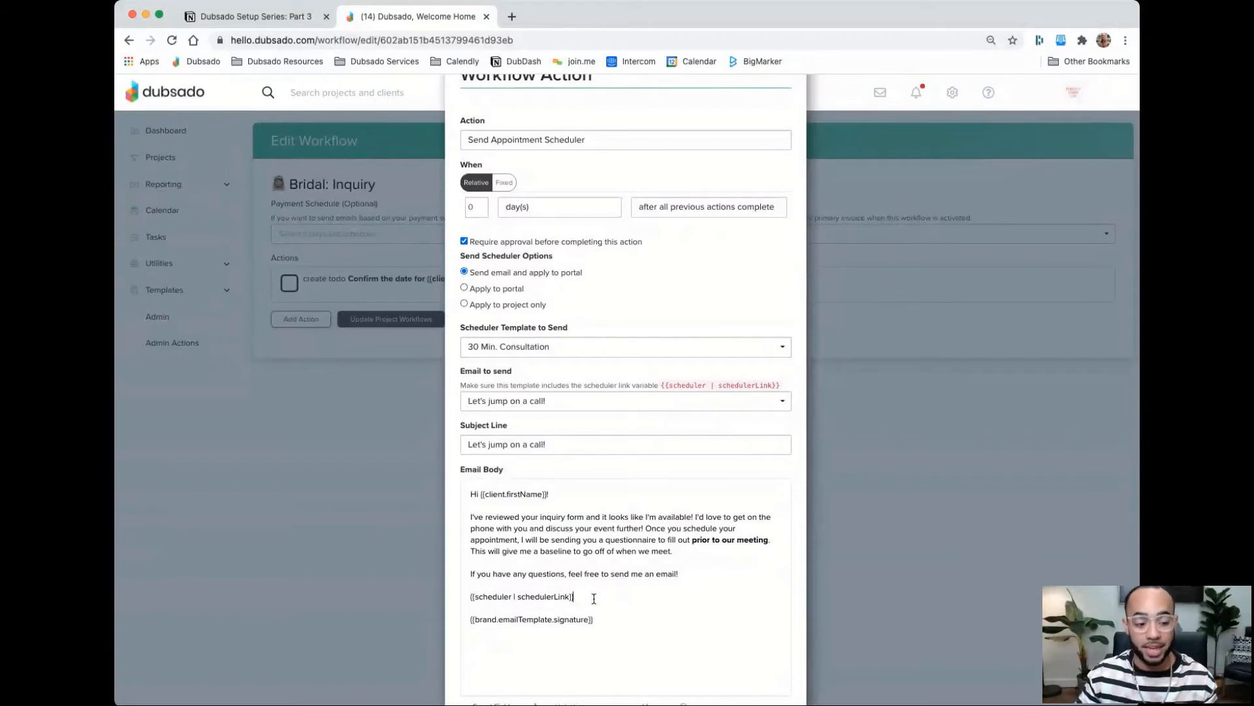
scroll(598, 597, "down", 3)
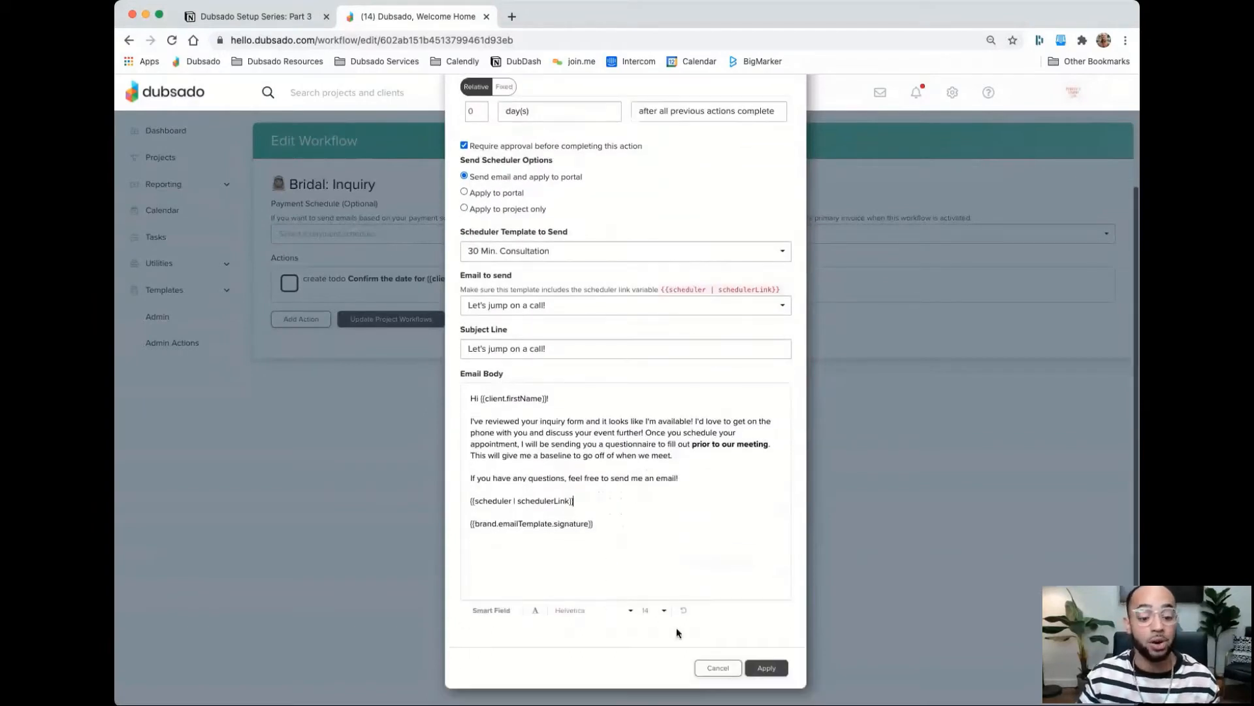
left_click(767, 668)
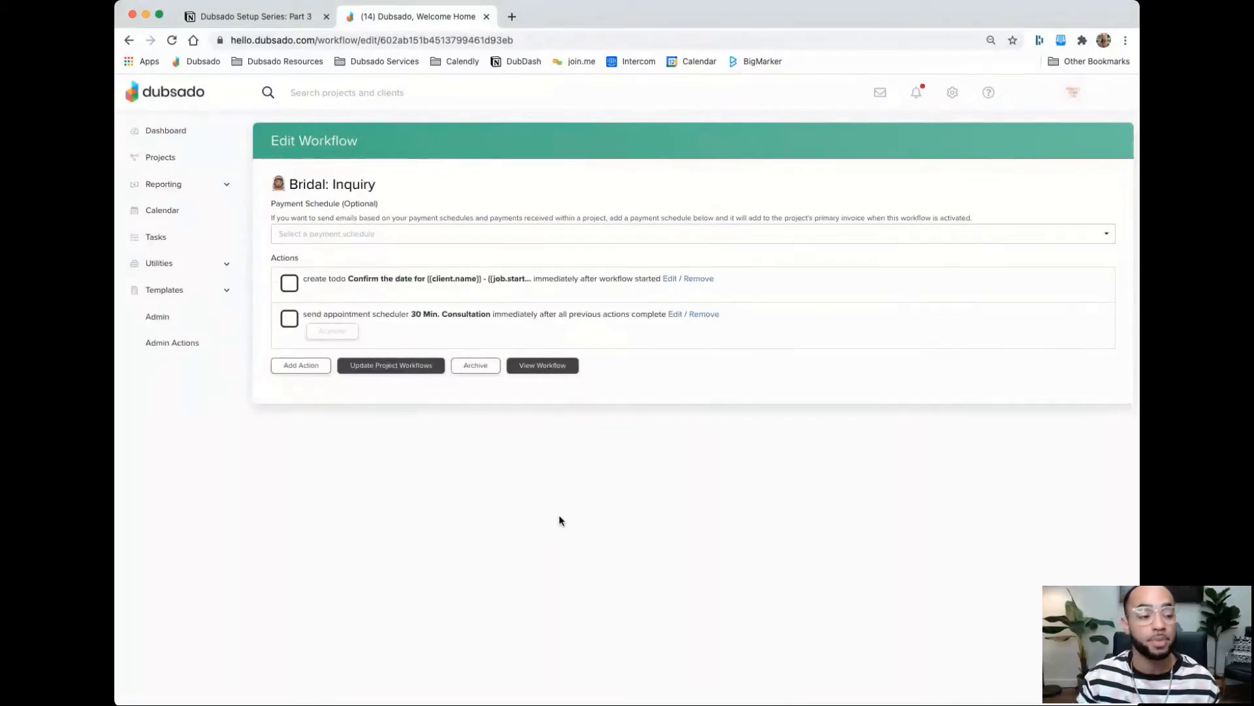
Check the Bridal Questionnaire row in the Notion process table and add a Send Form action to the Bridal: Inquiry workflow in Dubsado
left_click(291, 18)
scroll(697, 323, "up", 5)
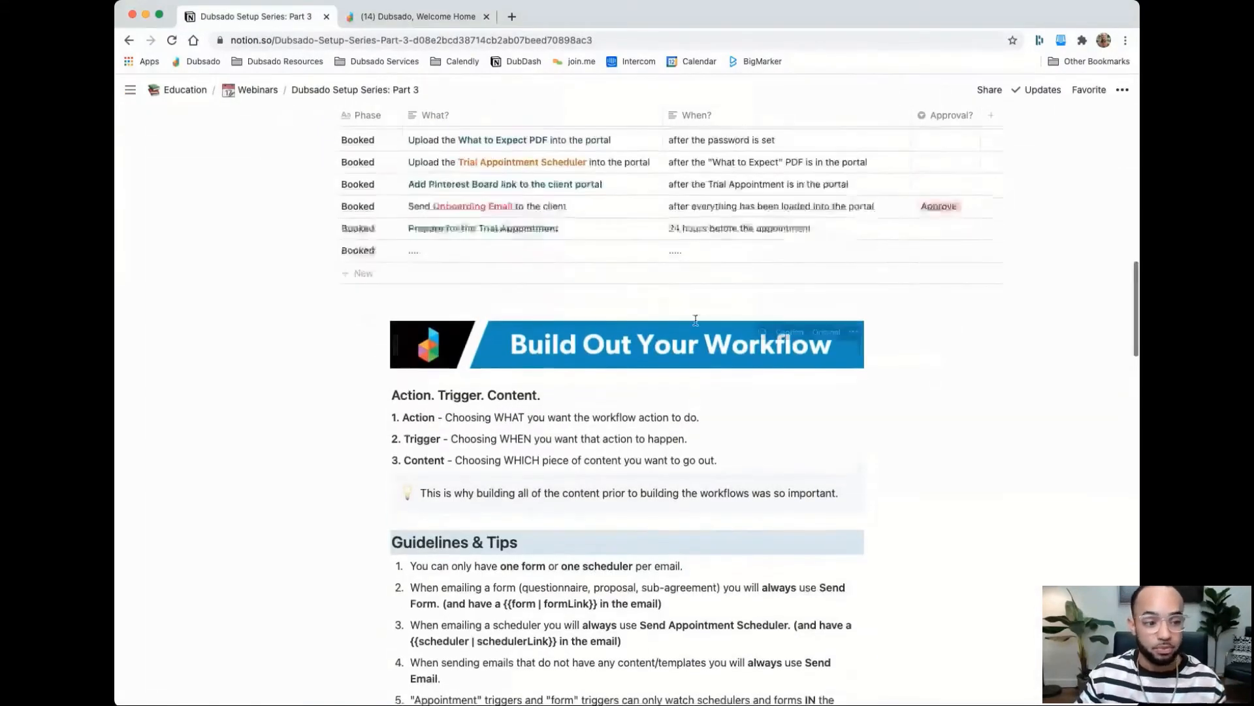
scroll(697, 323, "up", 3)
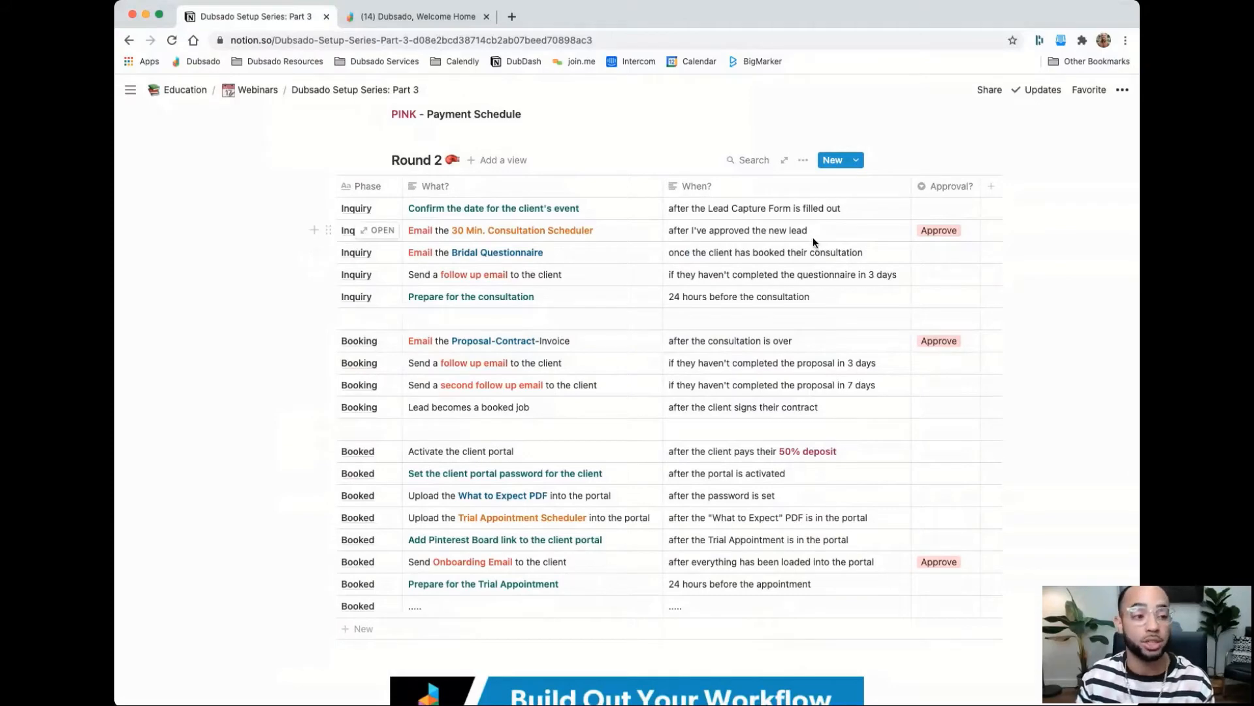
left_click(403, 15)
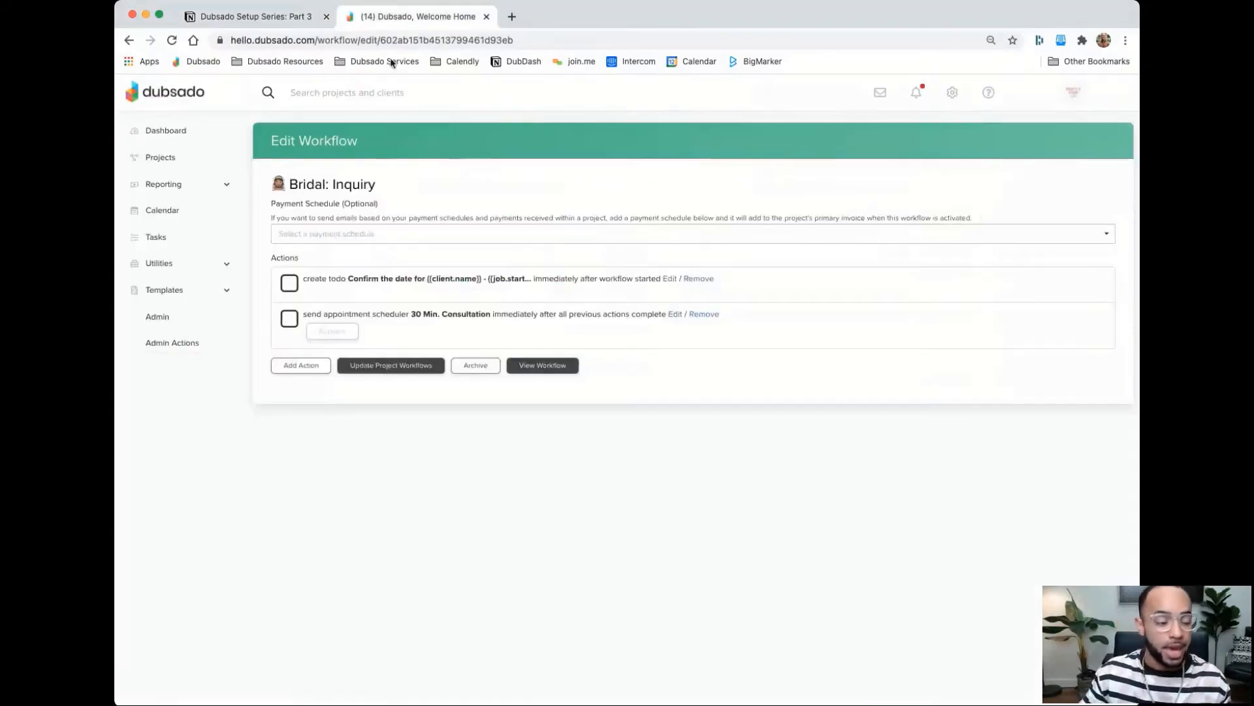
left_click(307, 365)
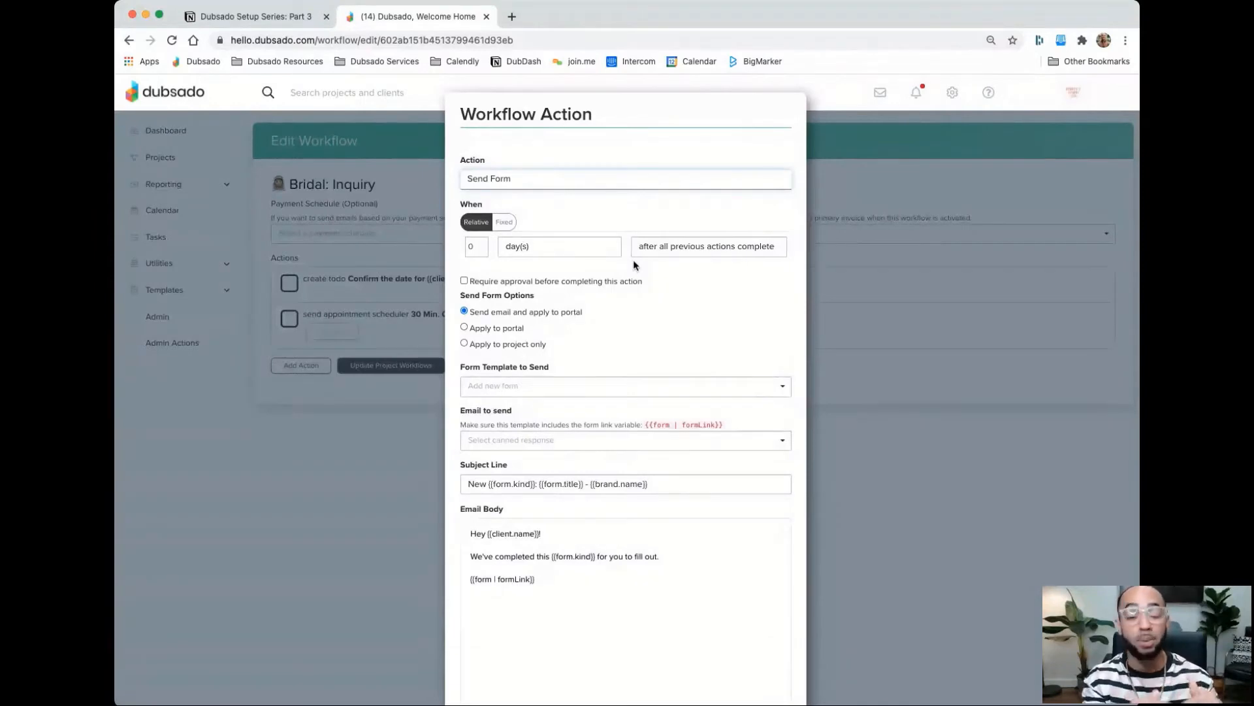
Check the questionnaire's timing in Notion and trigger the form action after an appointment is scheduled, watching the 30 Min. Consultation scheduler
left_click(281, 19)
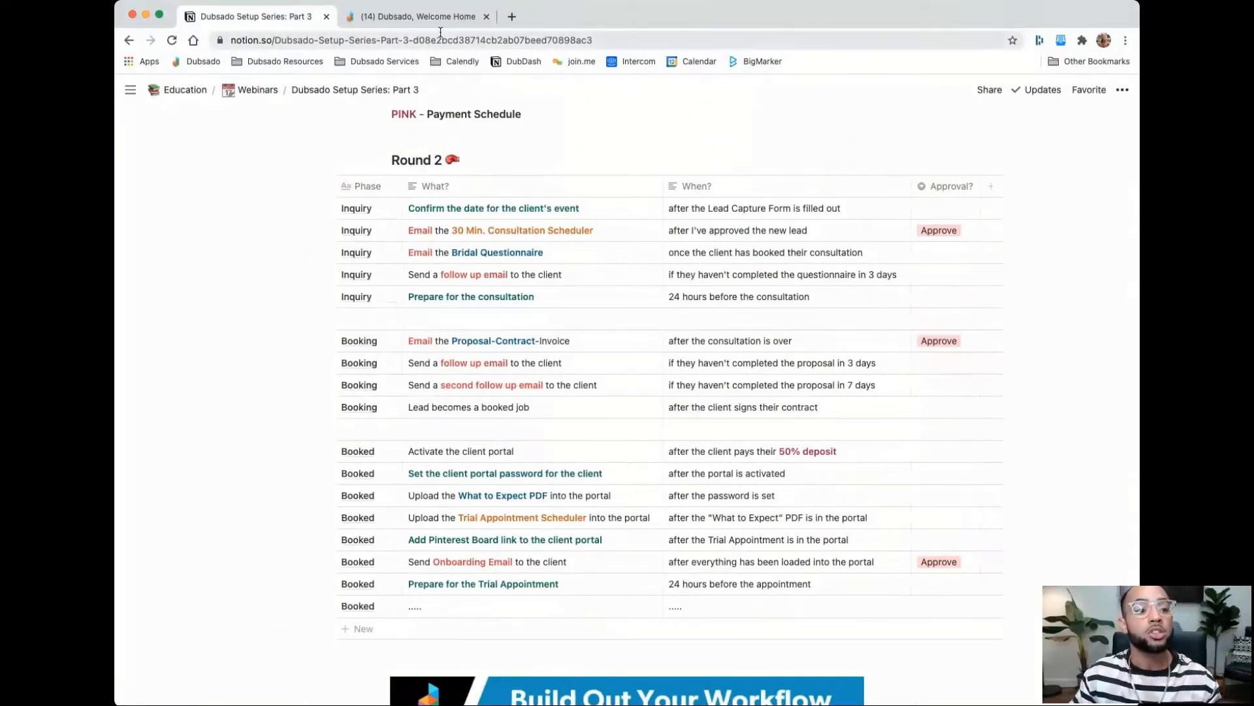
left_click(418, 16)
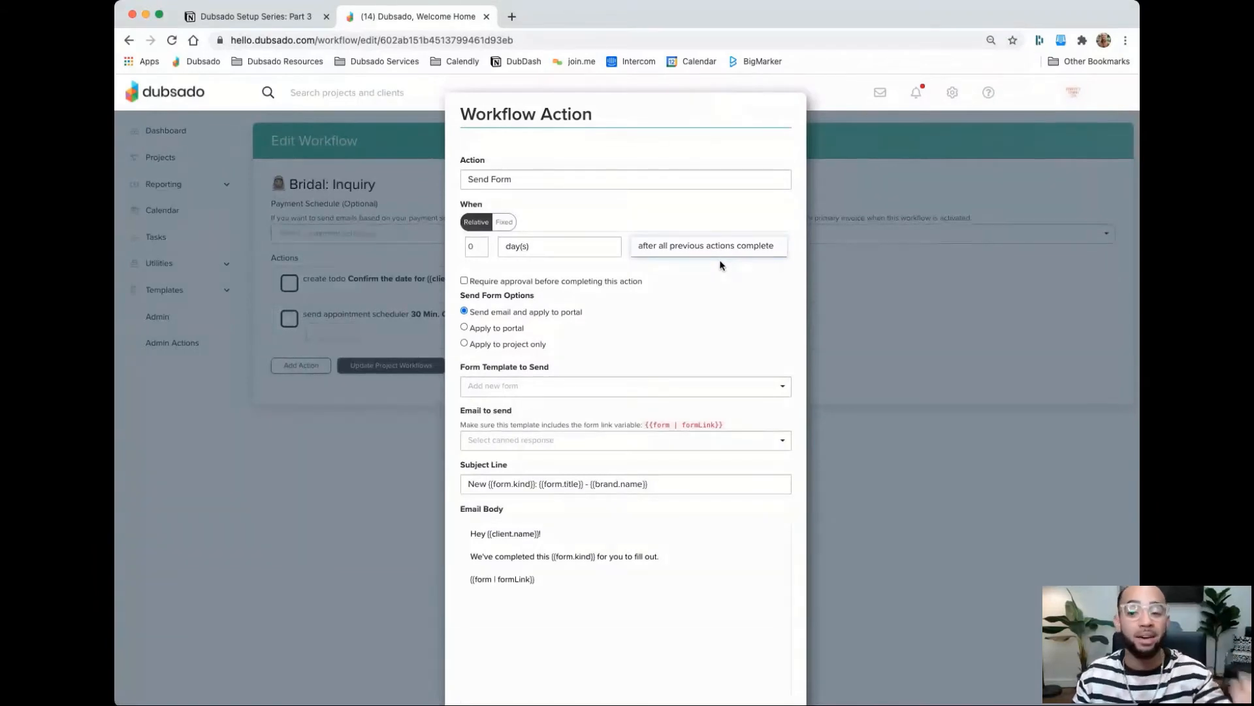
left_click(720, 261)
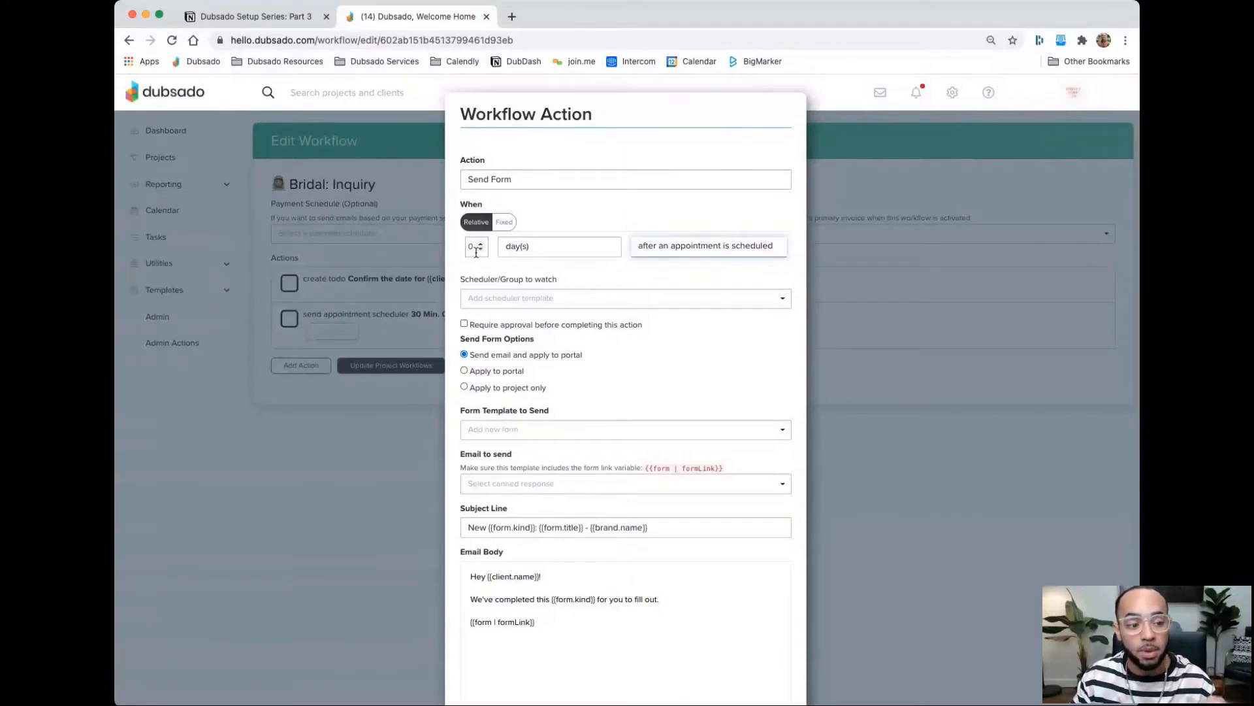
left_click(592, 299)
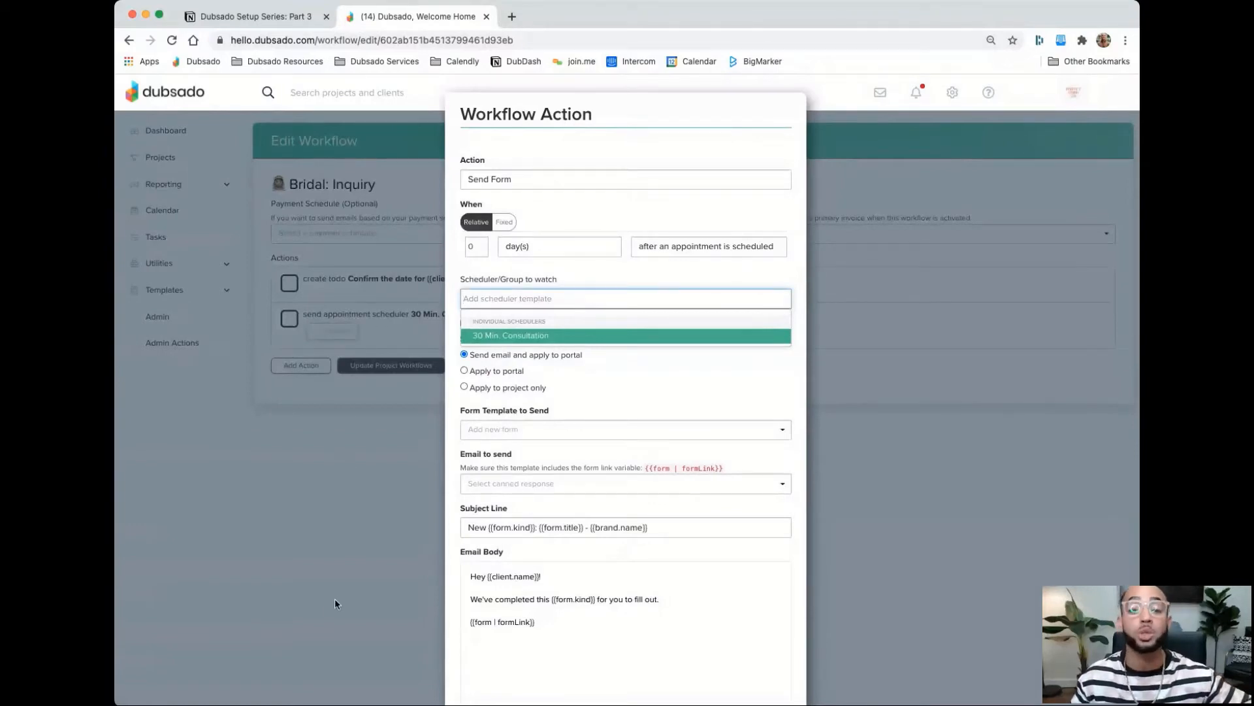
left_click(537, 337)
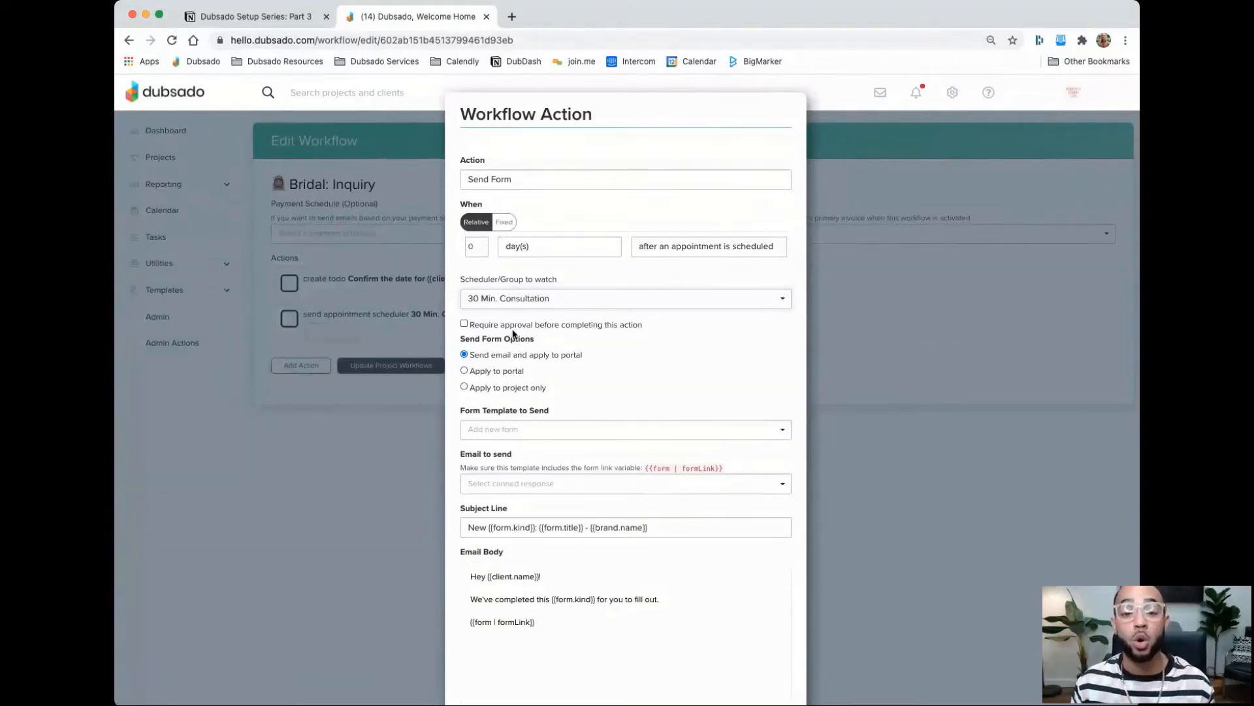
Check the questionnaire's approval requirement in the Notion table and choose Bridal Questionnaire as the form template to send in Dubsado
left_click(273, 17)
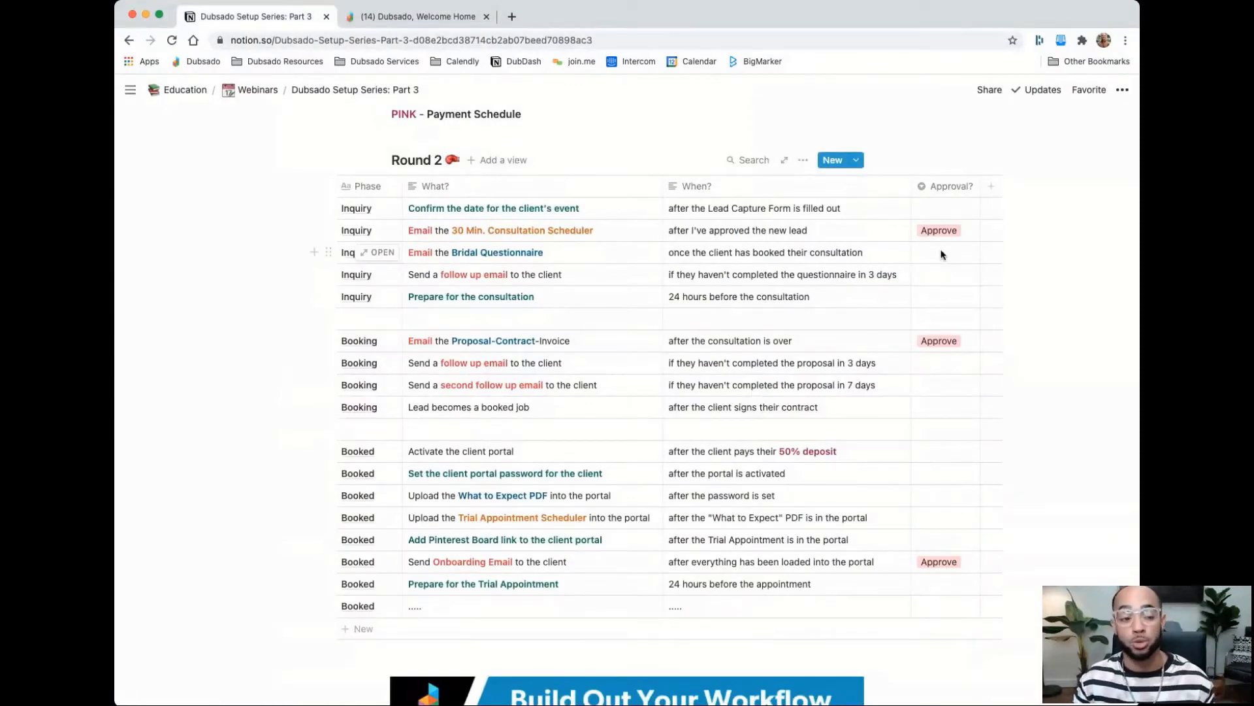
left_click(443, 19)
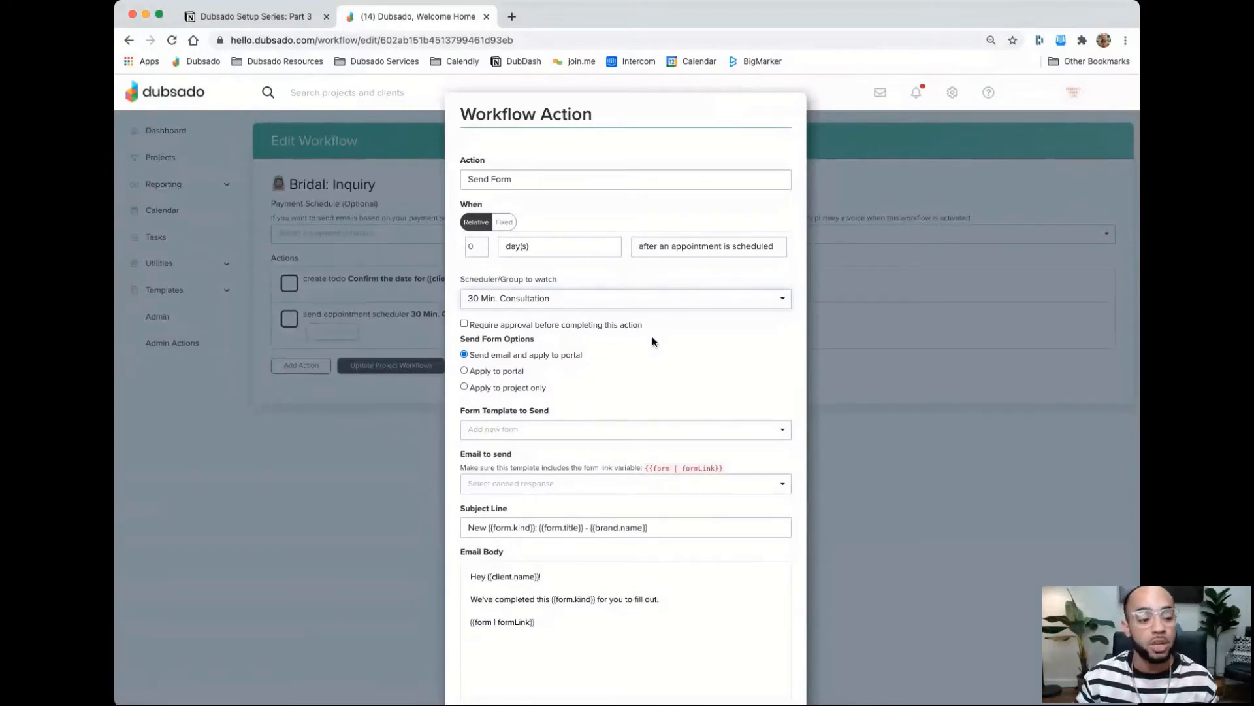
left_click(573, 432)
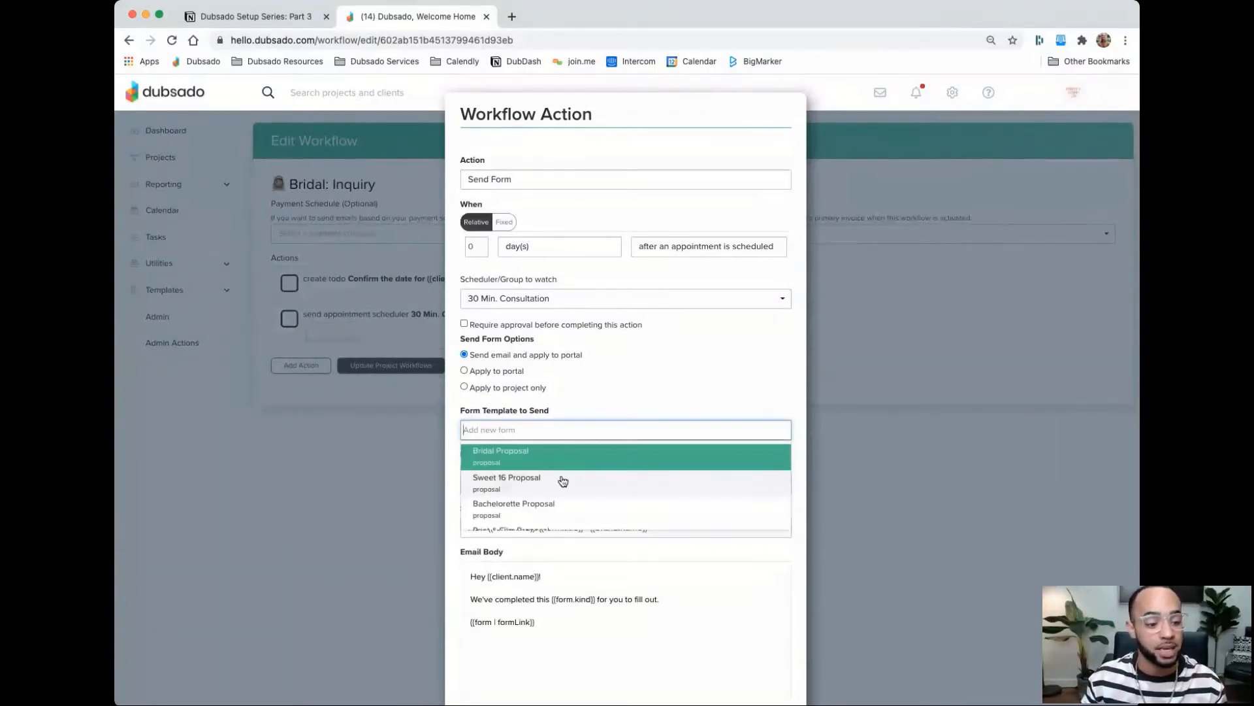
scroll(563, 482, "down", 5)
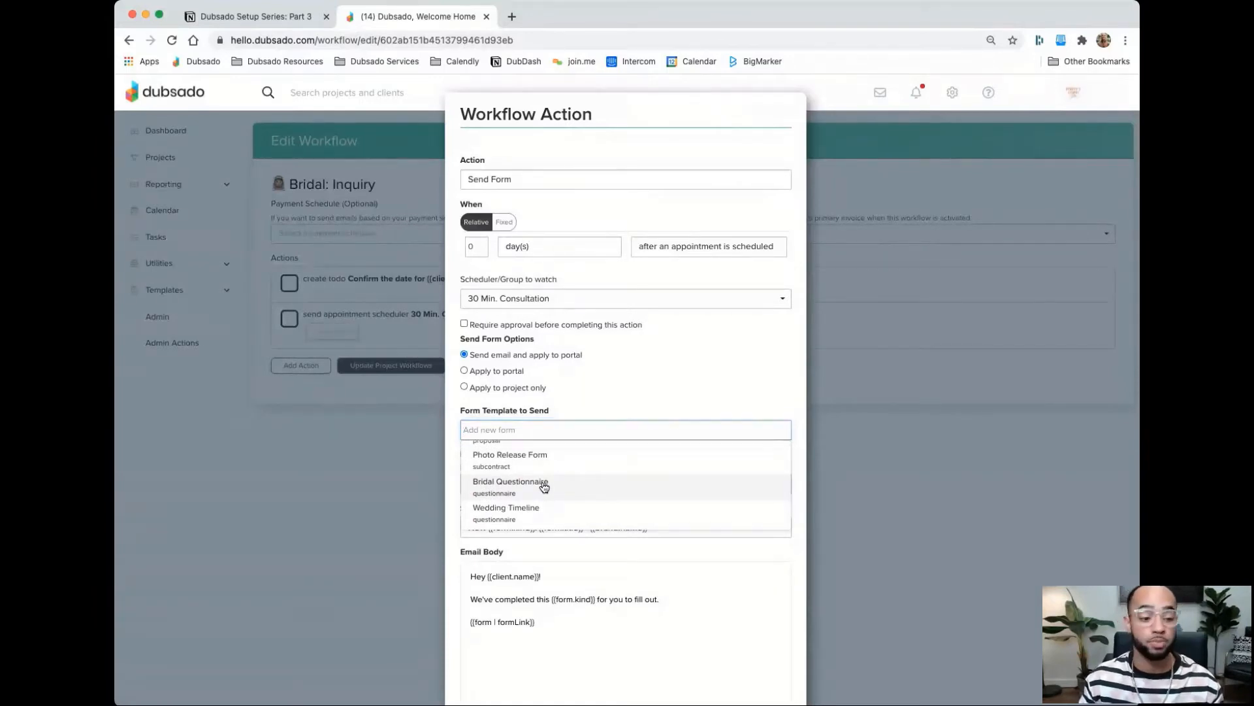
left_click(544, 486)
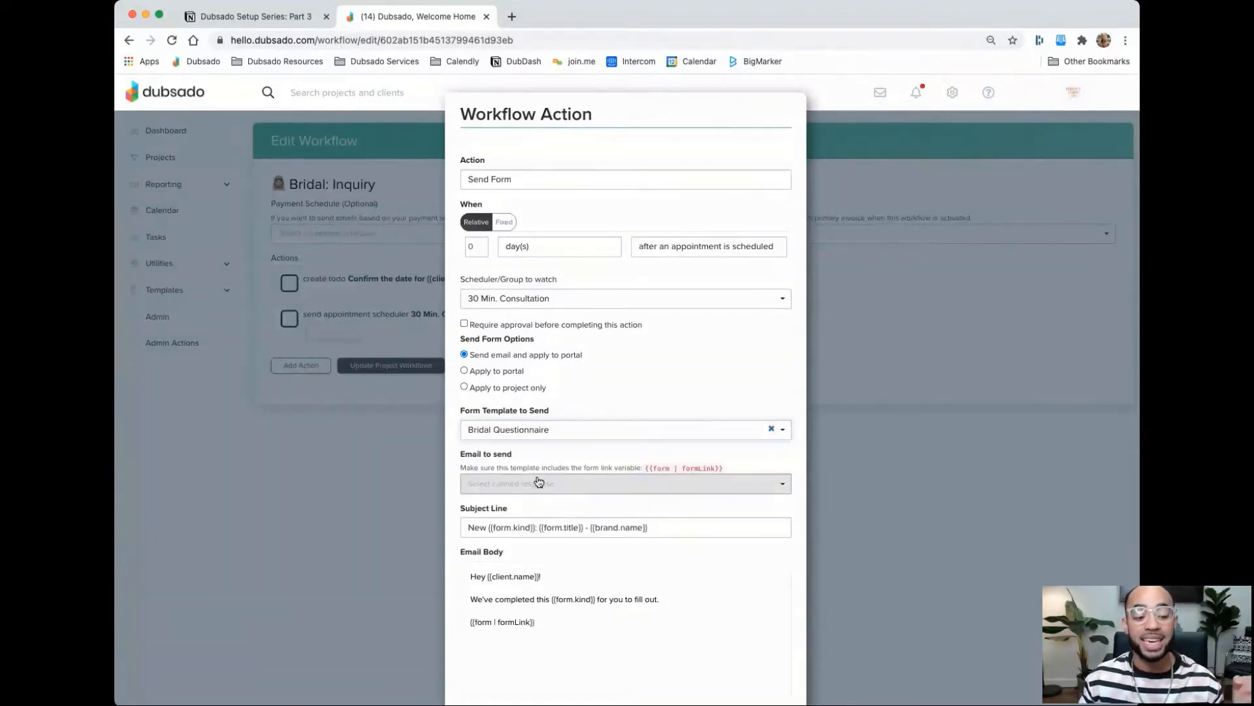
Choose the "Clients - Bridal Questionnaire" canned email for the form action and review its body
left_click(539, 483)
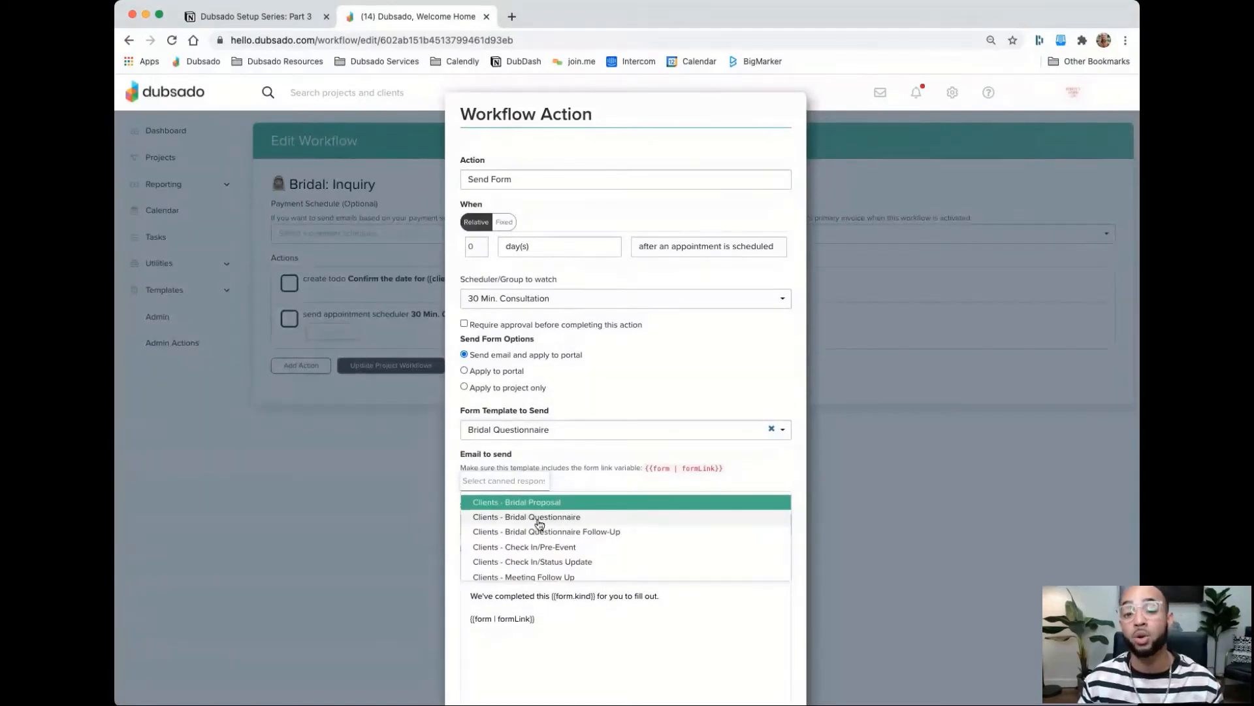
left_click(540, 517)
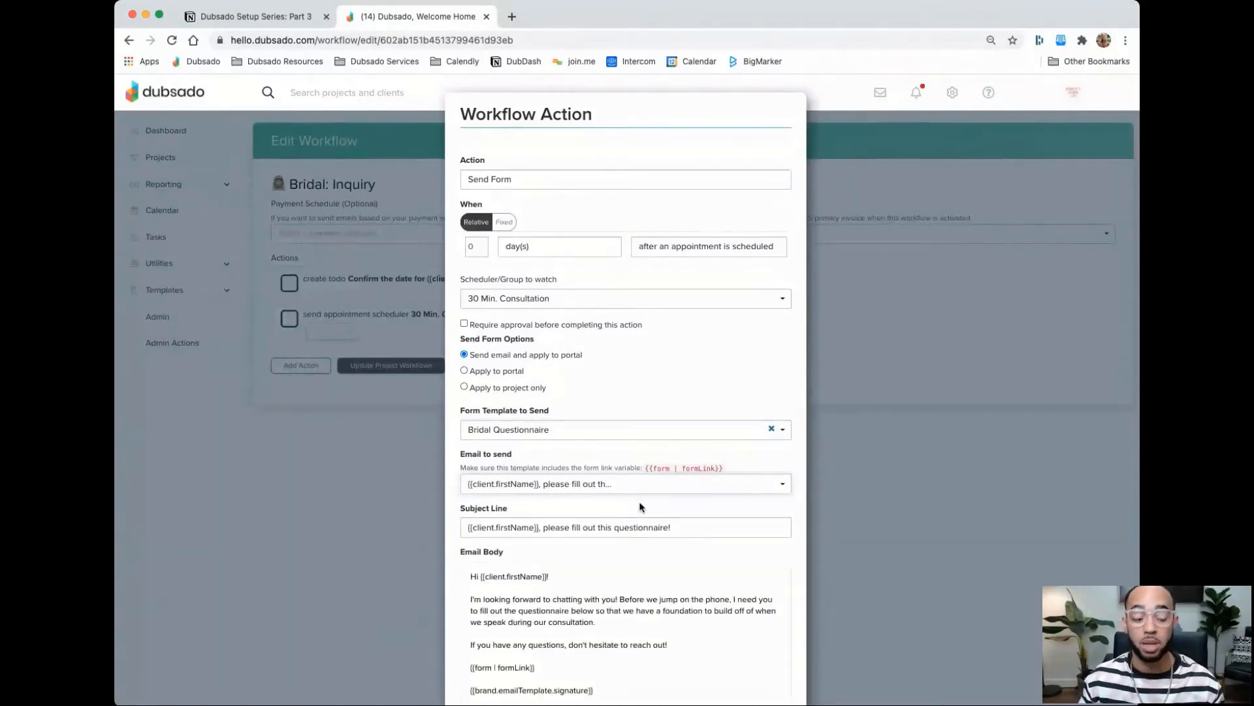
scroll(640, 507, "down", 2)
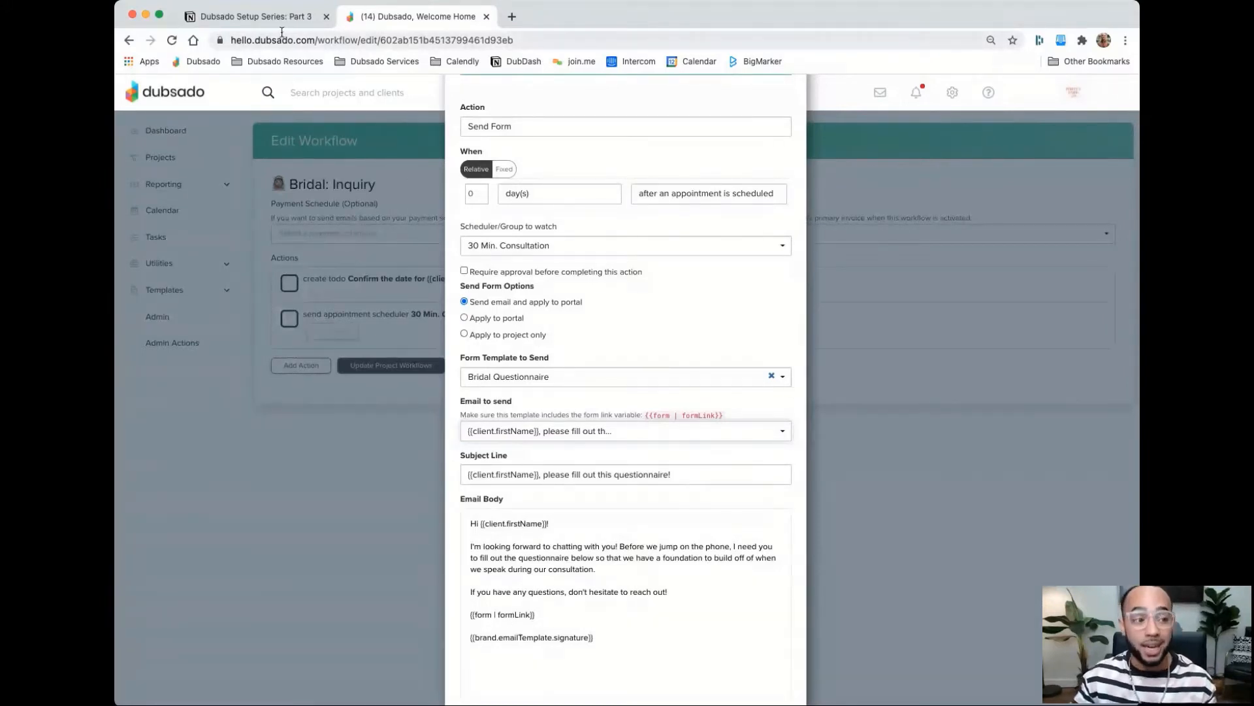
Check the Notion guideline on emailing forms and apply the Bridal Questionnaire form action to the workflow in Dubsado
left_click(255, 16)
scroll(706, 413, "down", 7)
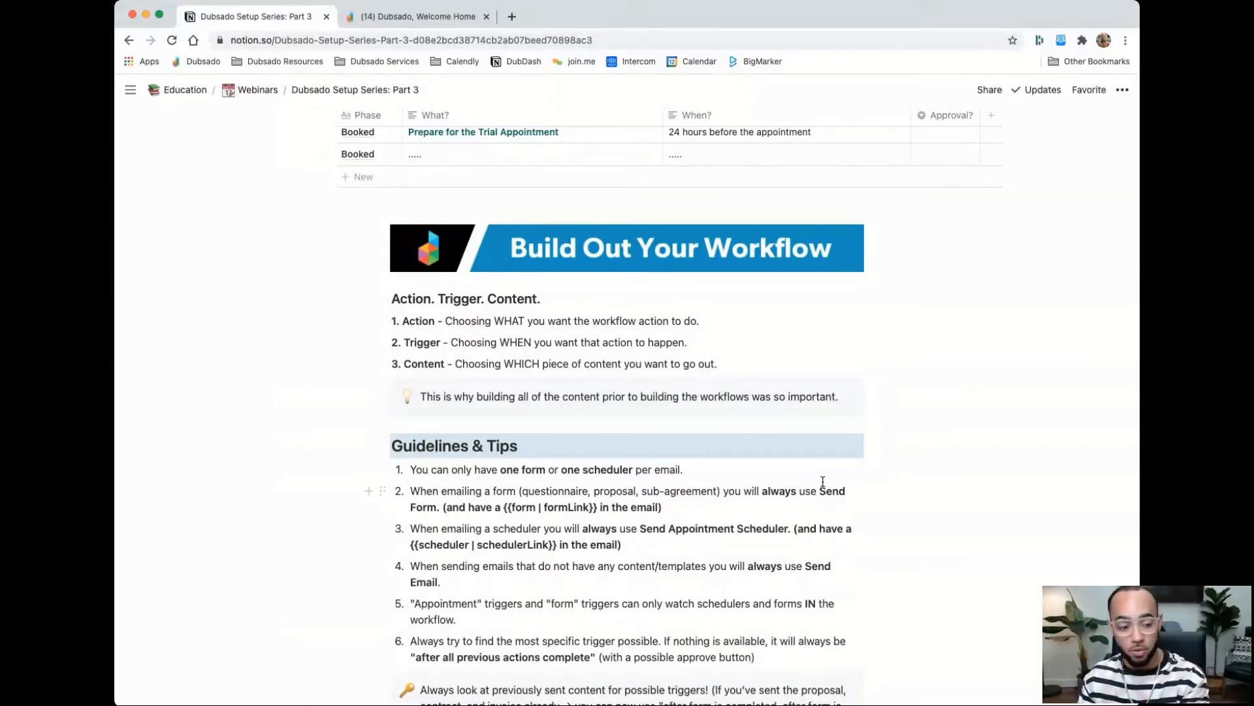
left_click(411, 19)
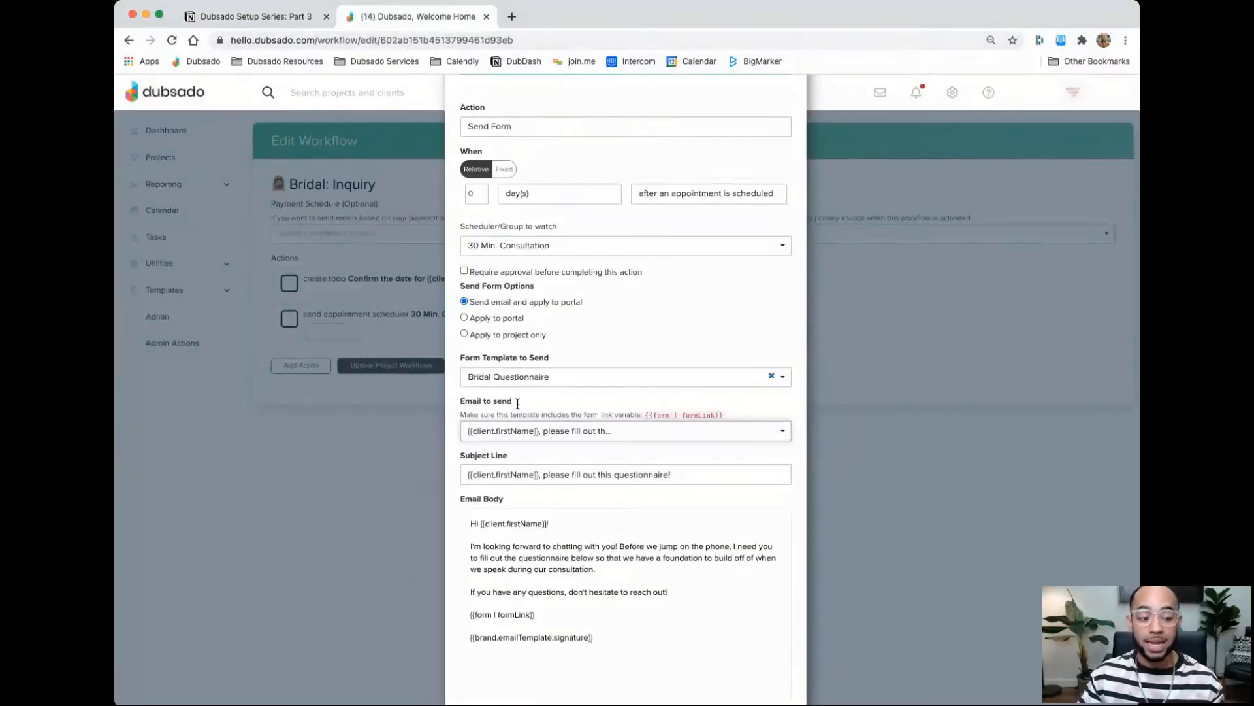
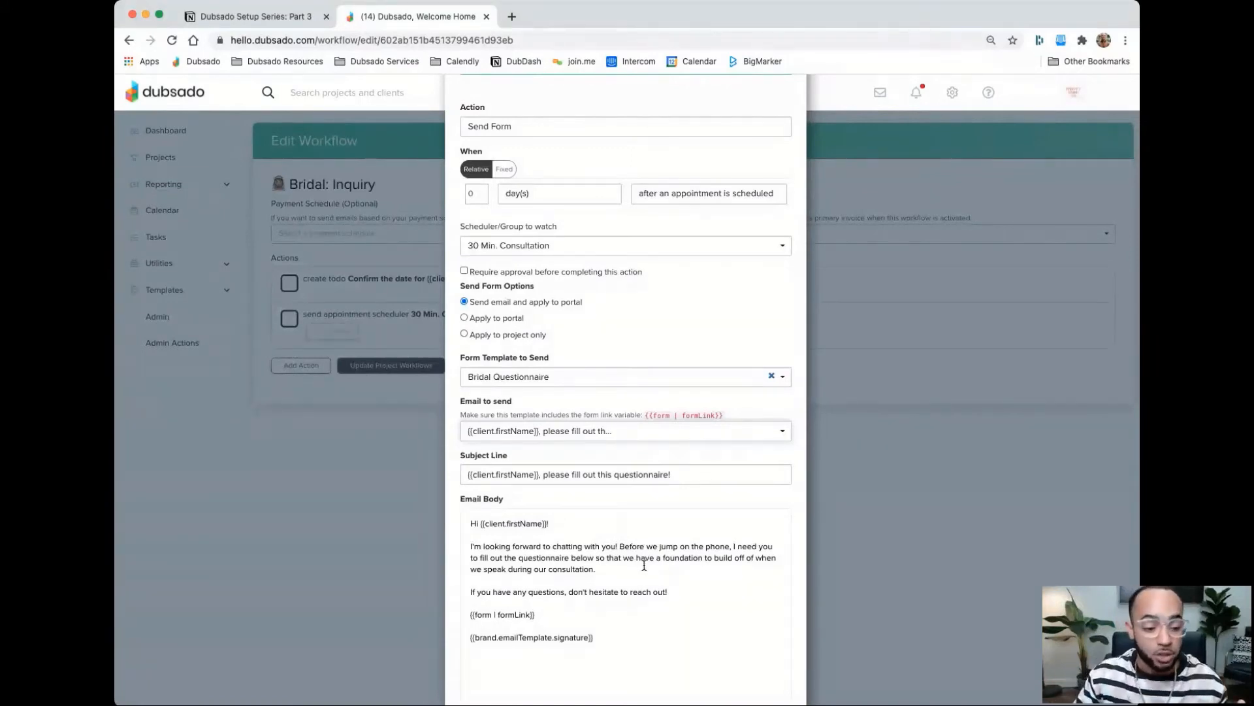
scroll(637, 563, "down", 3)
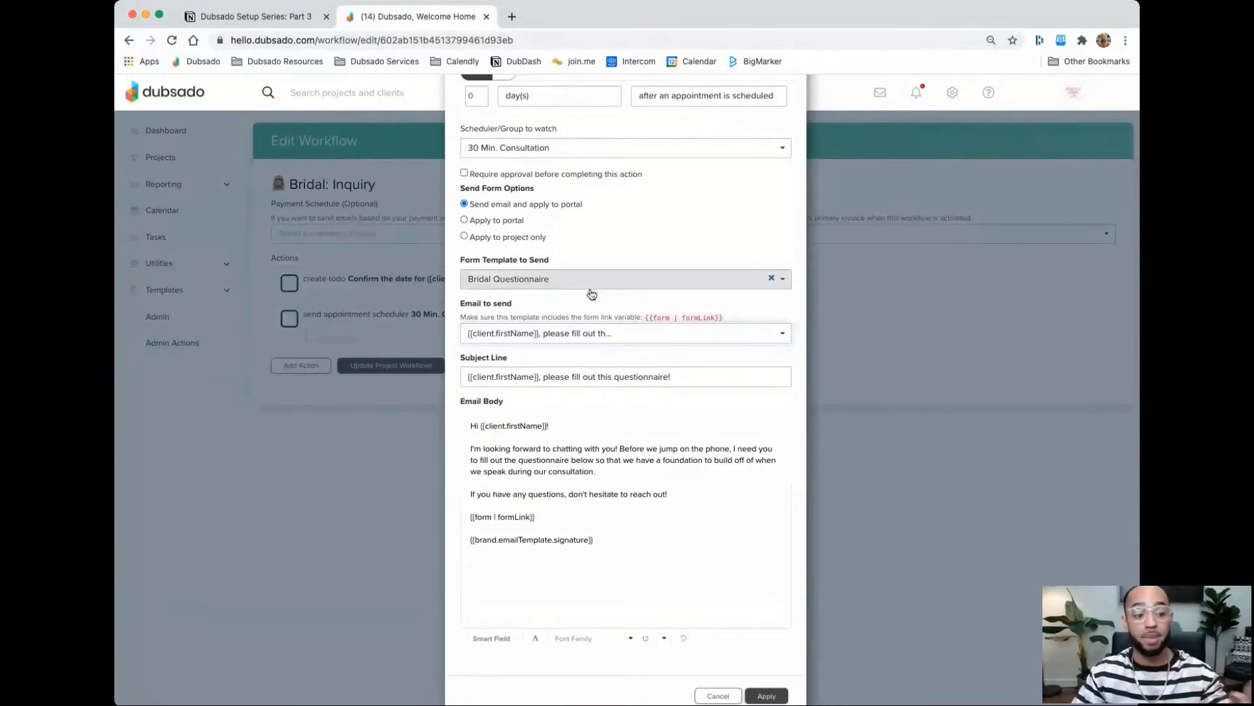
left_click(768, 696)
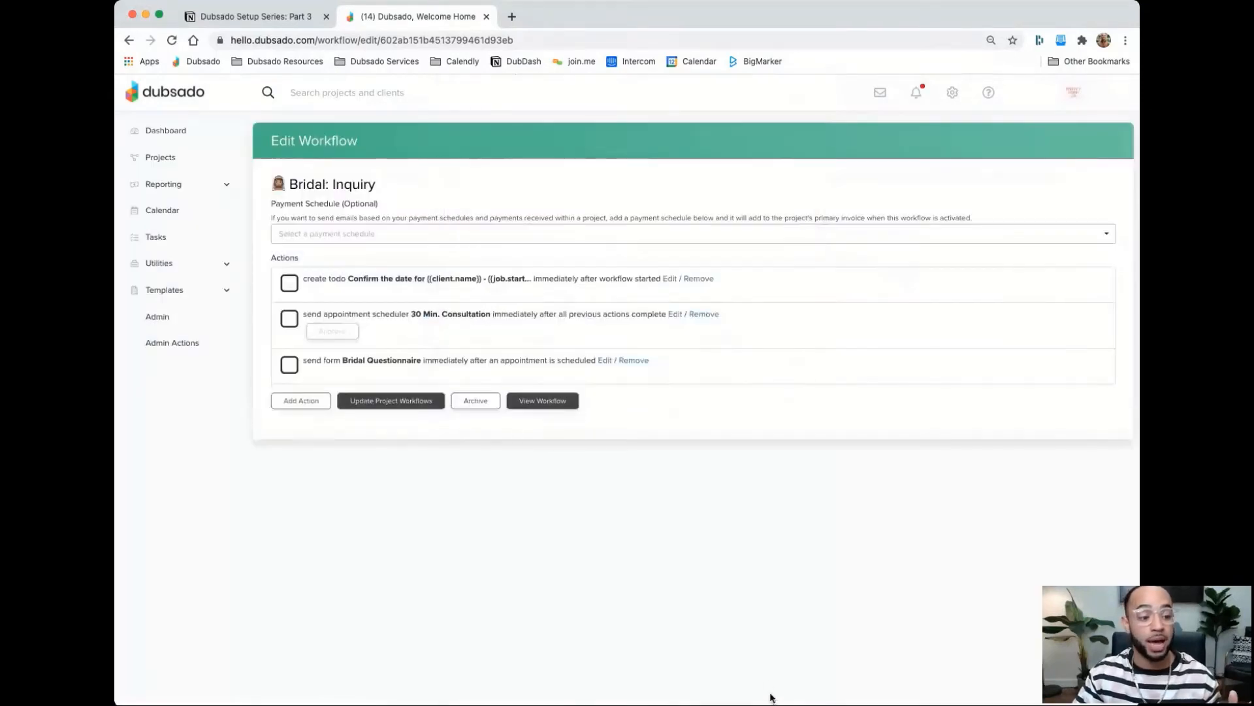
Check the questionnaire follow-up row in the Notion table and add a Send Email action to the Bridal: Inquiry workflow in Dubsado
left_click(273, 16)
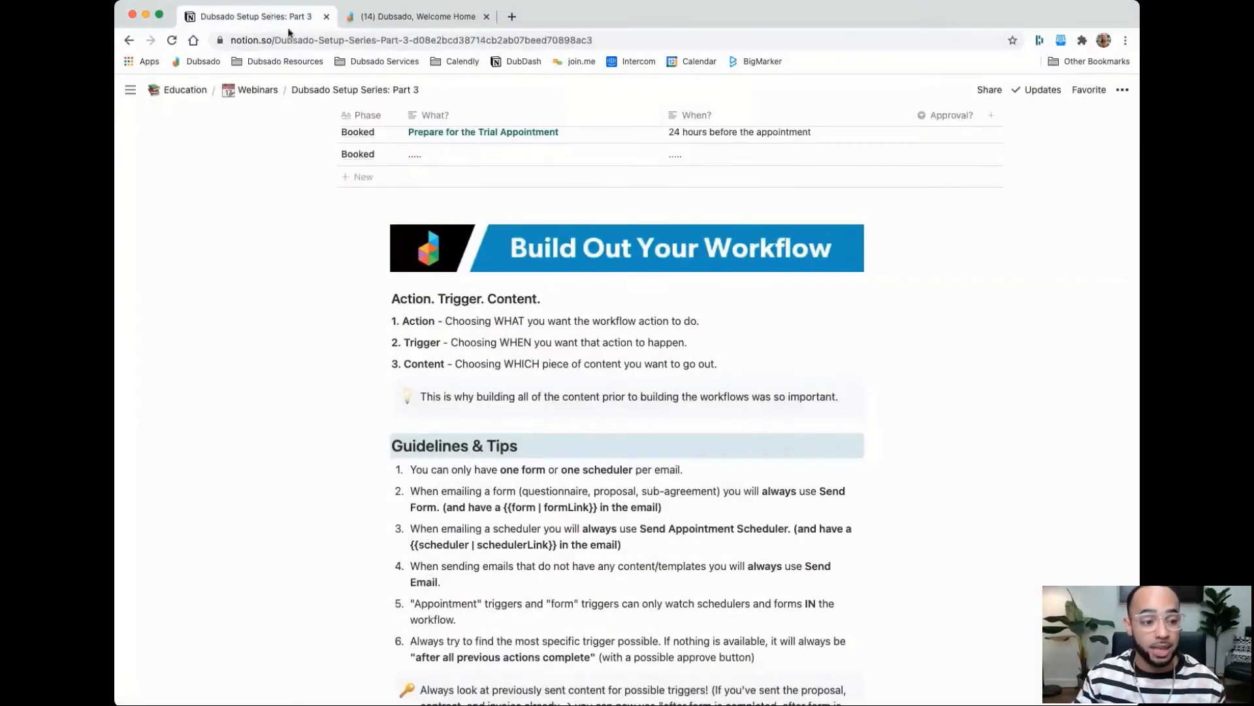
scroll(444, 143, "up", 5)
scroll(465, 156, "up", 3)
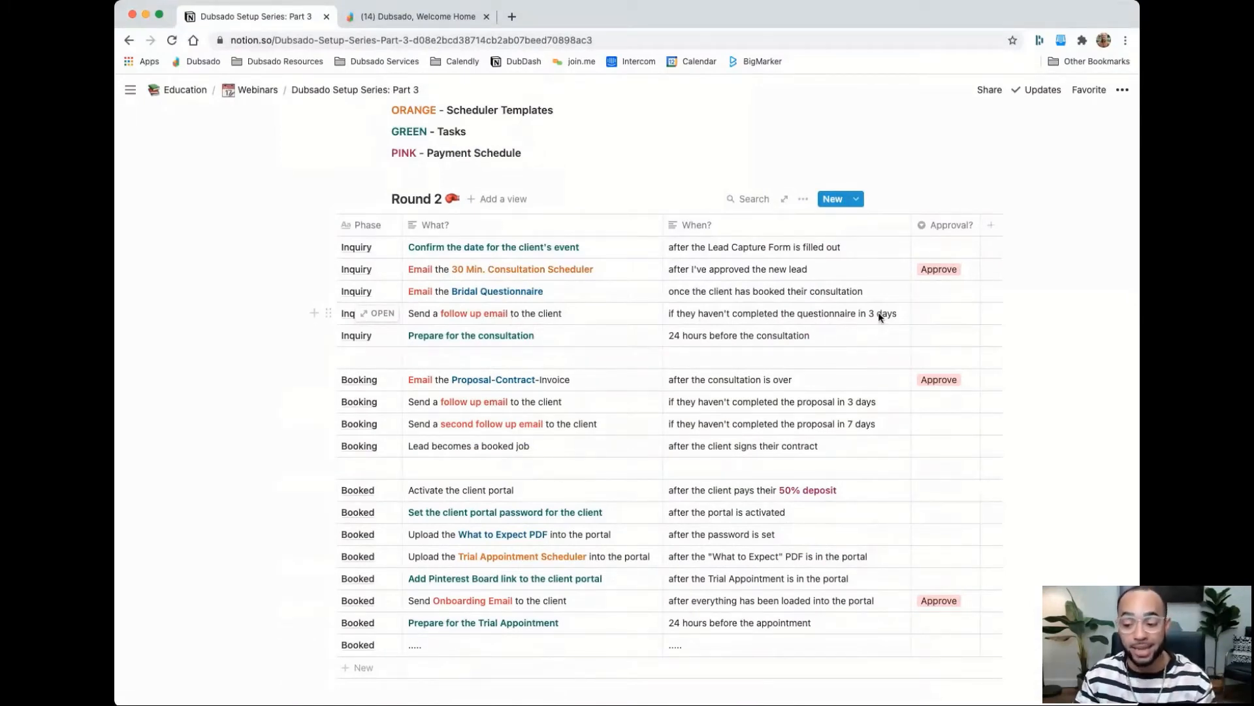
left_click(378, 19)
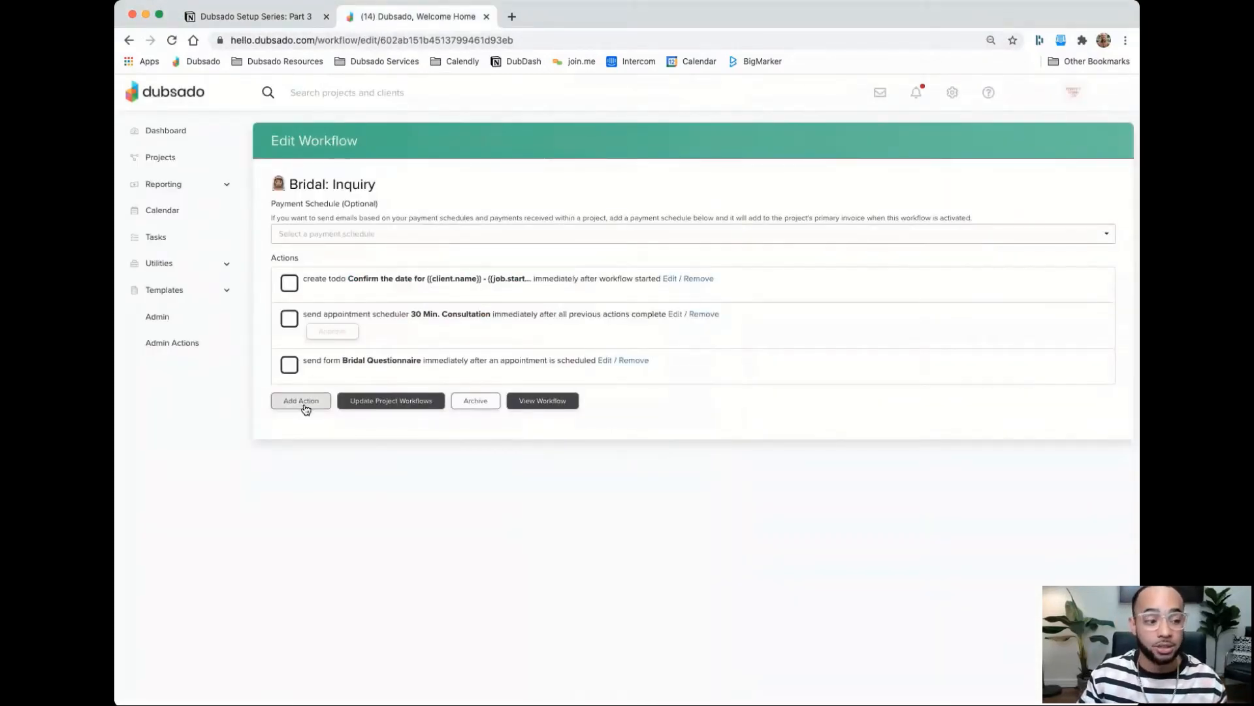
left_click(305, 407)
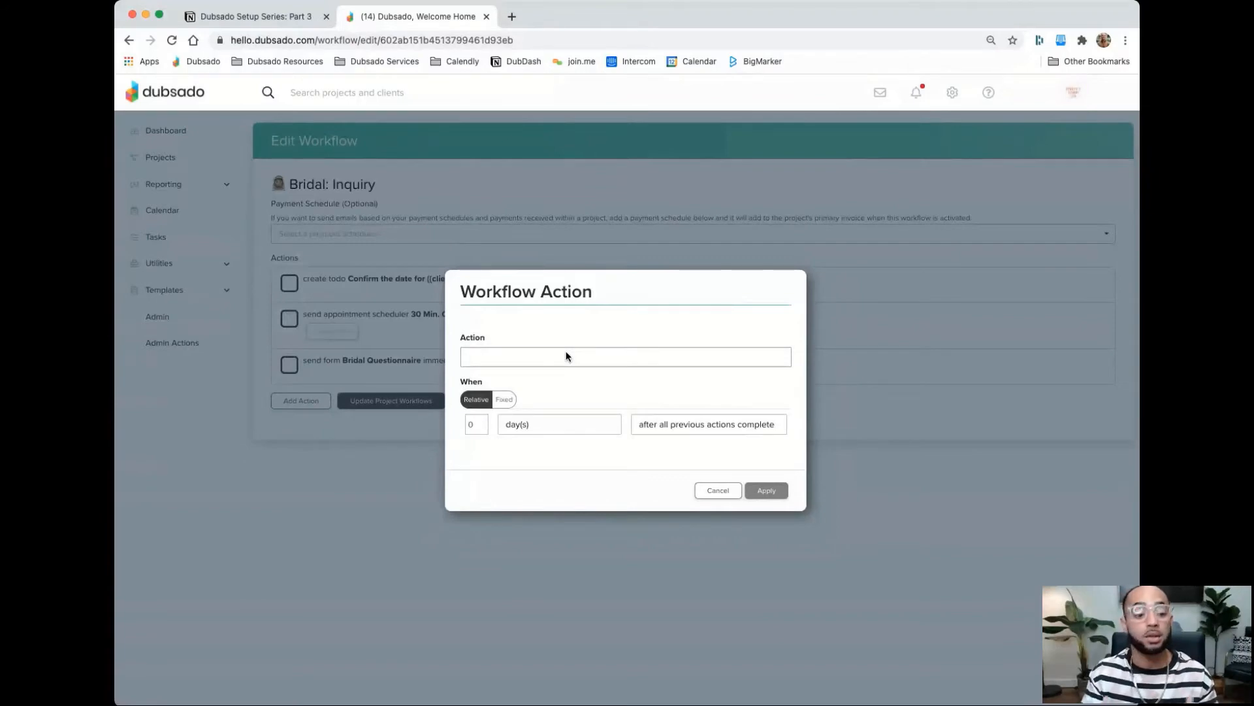
left_click(262, 17)
left_click(382, 17)
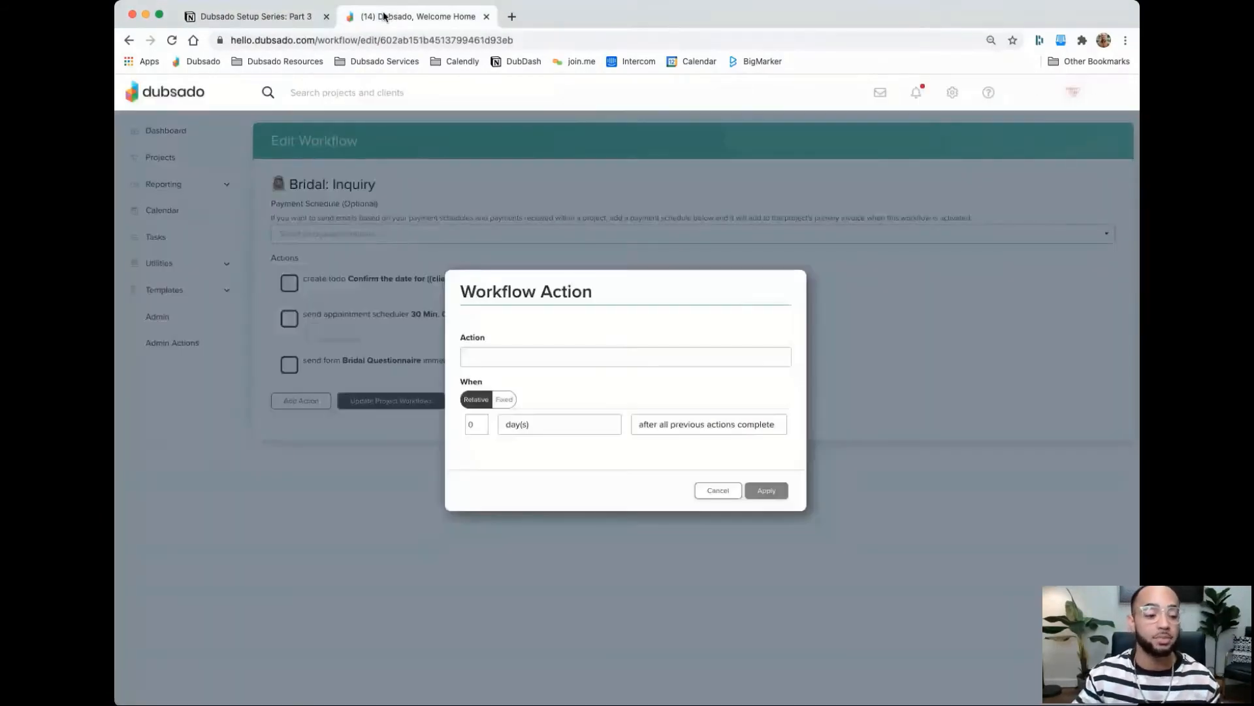
left_click(558, 360)
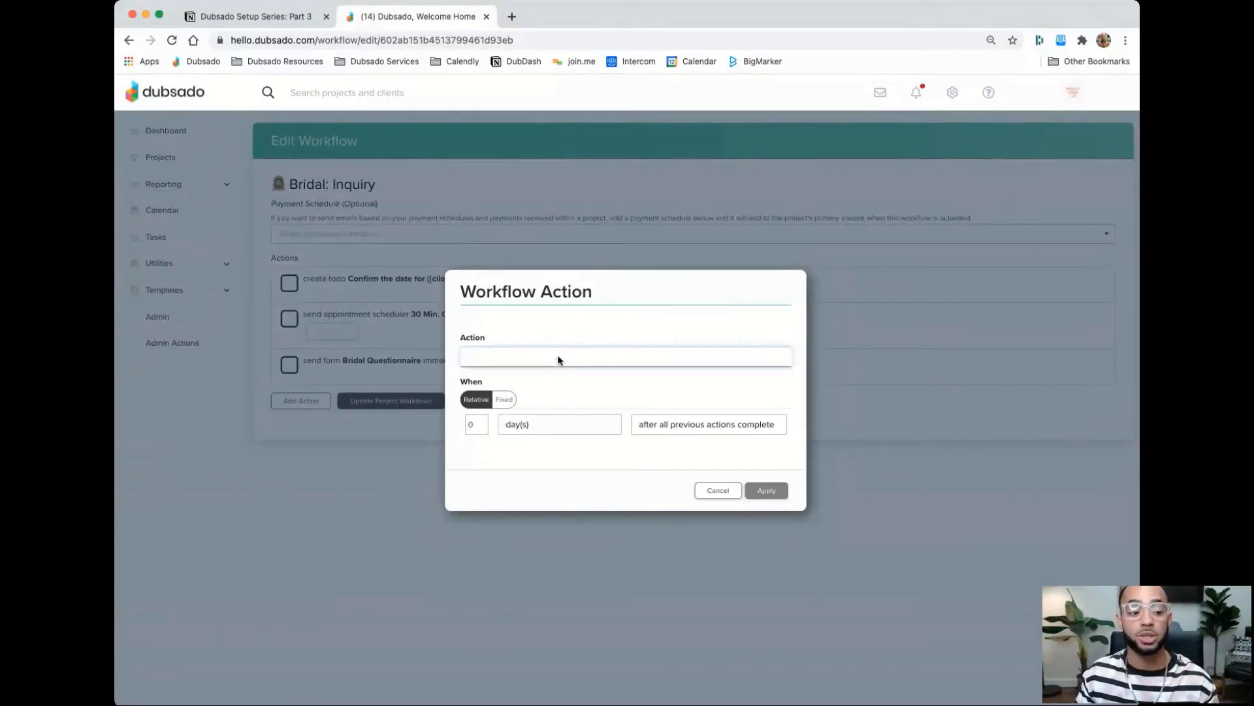
left_click(556, 399)
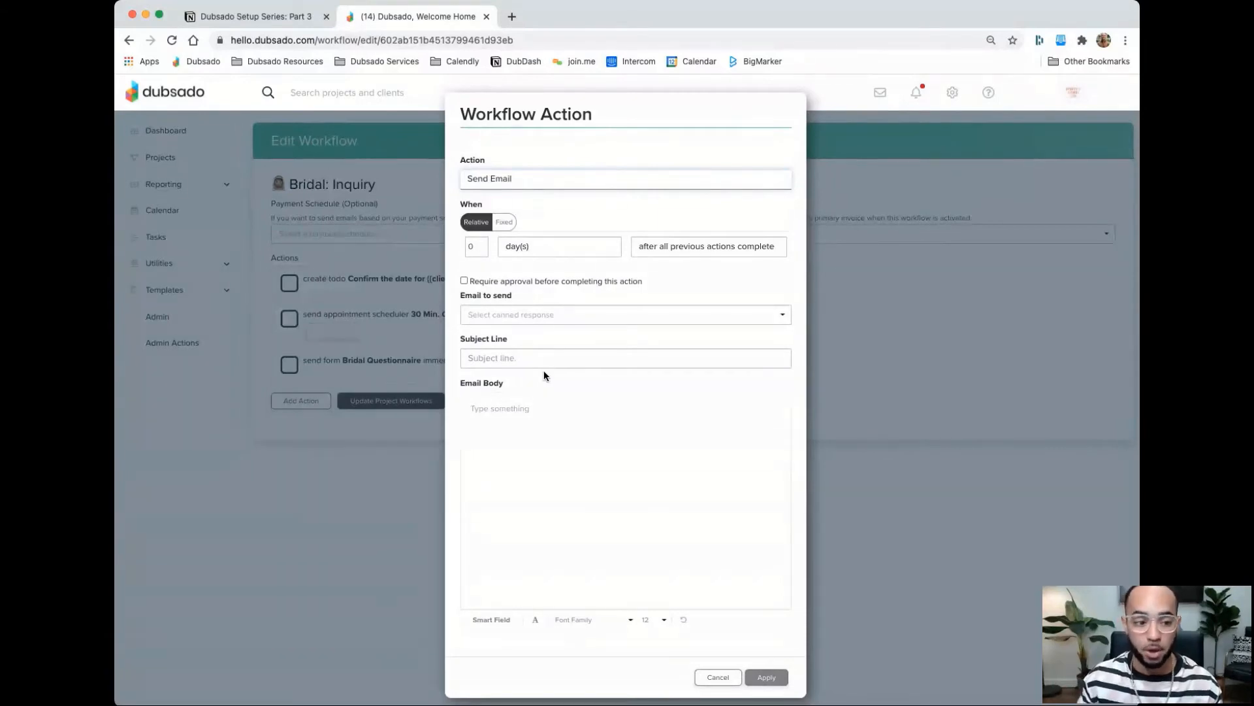
Set the Send Email action's timing to 3 days after form is not completed, watching the Bridal Questionnaire
left_click(481, 245)
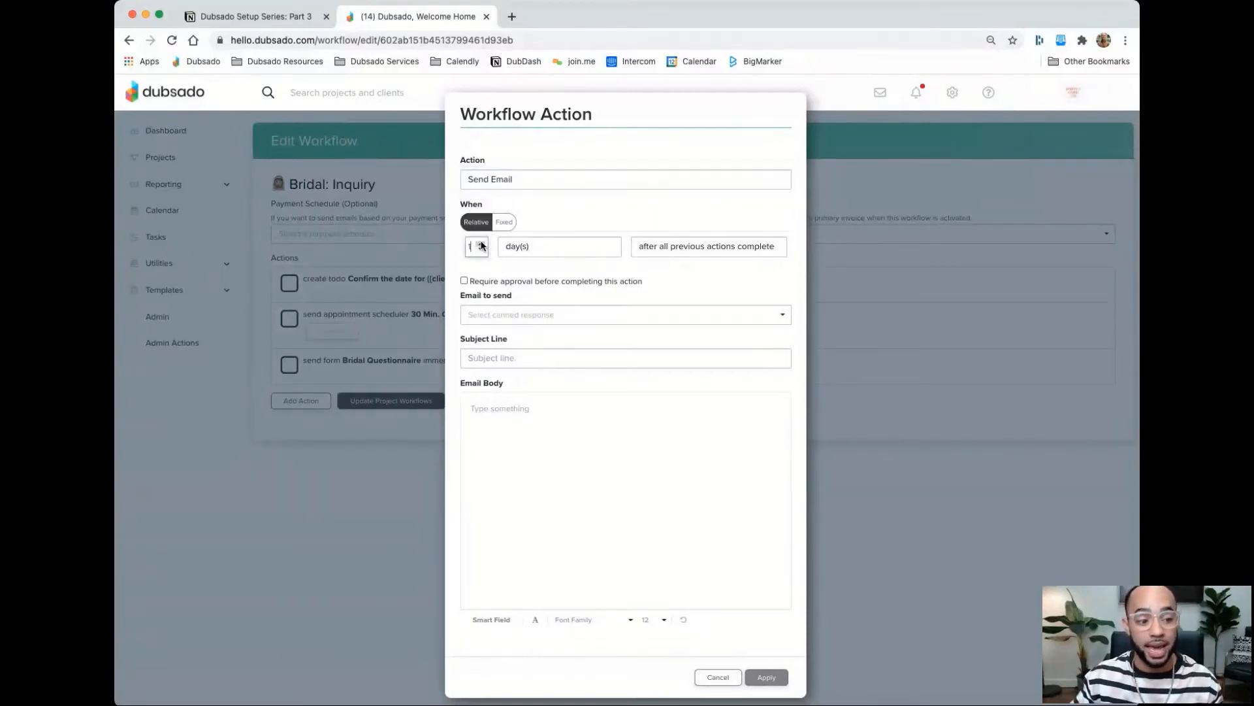
left_click(480, 245)
left_click(481, 244)
left_click(710, 246)
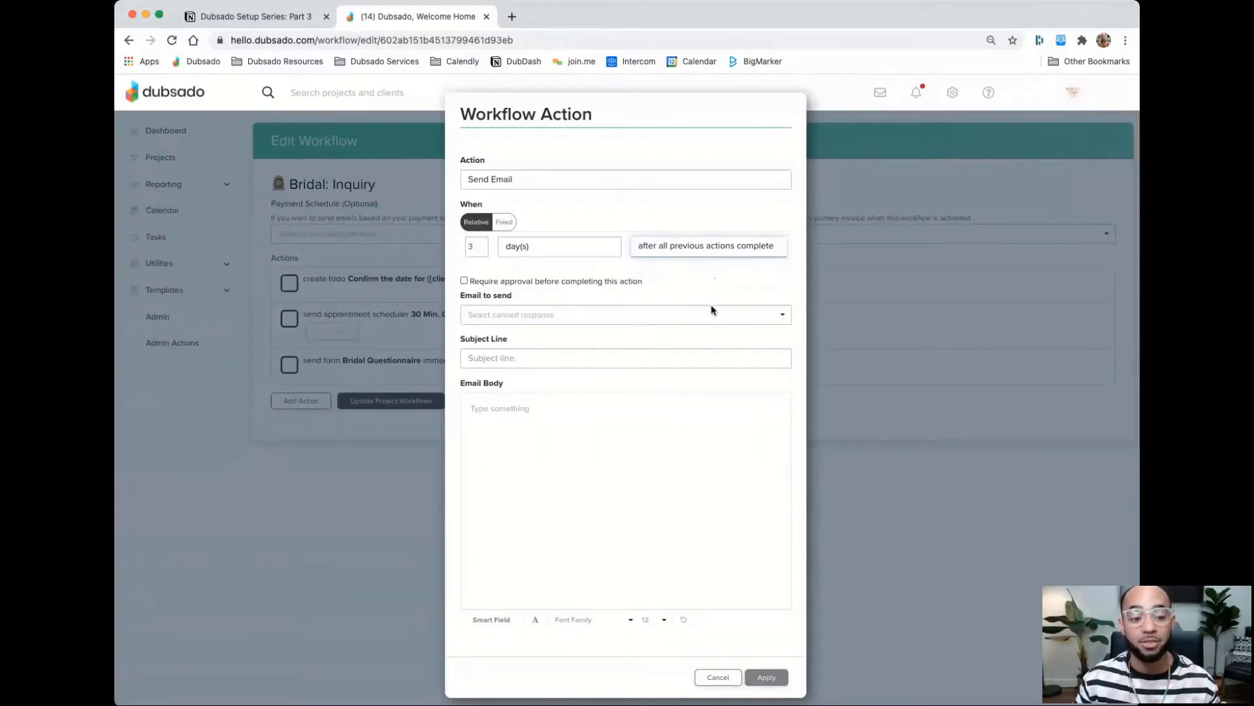
left_click(684, 254)
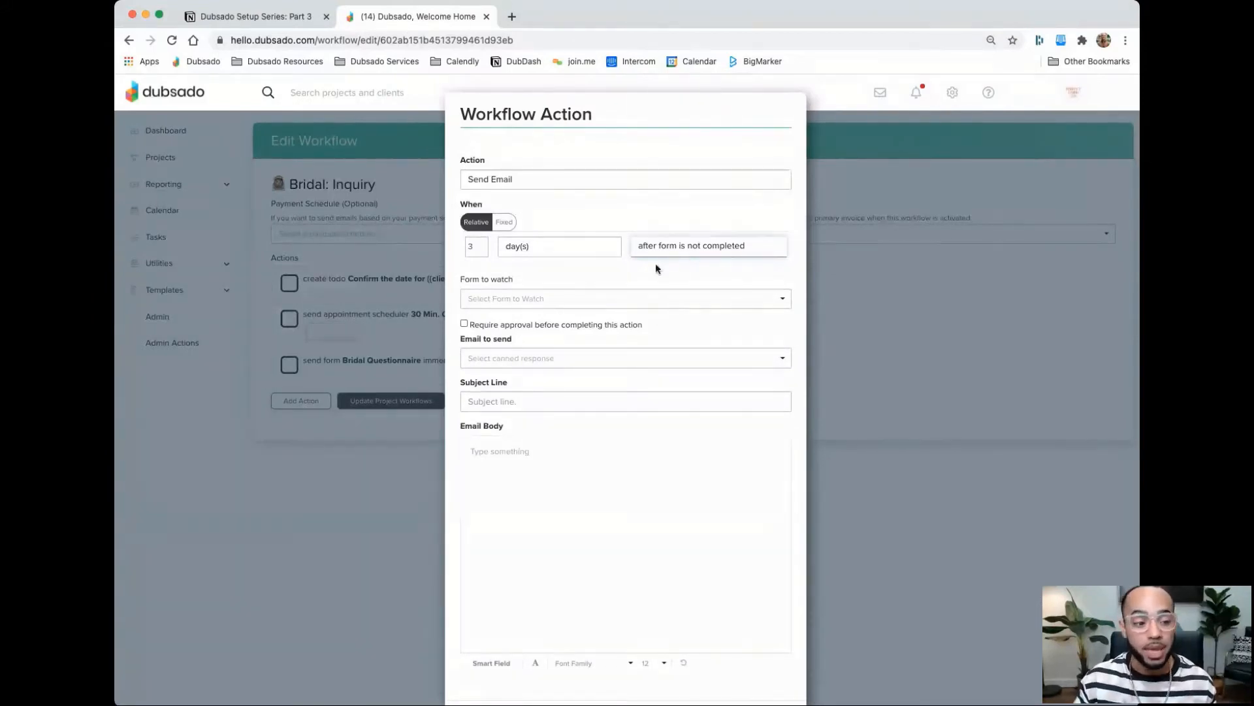
left_click(595, 297)
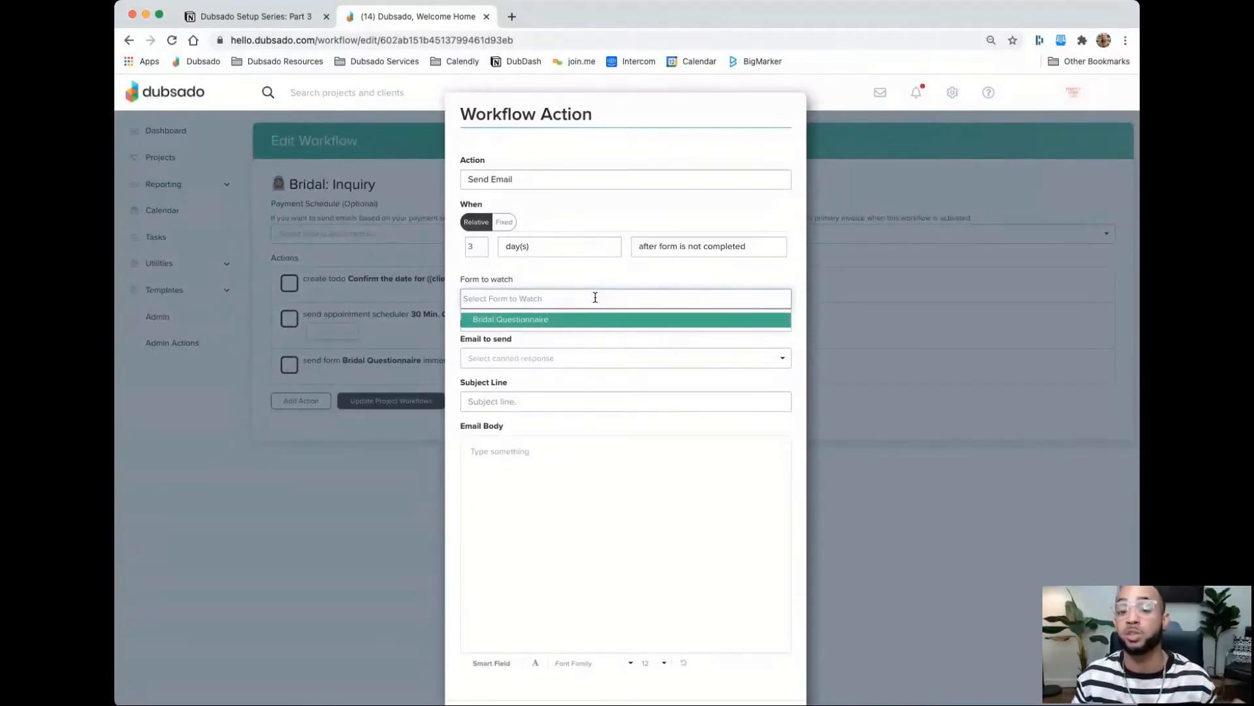
left_click(533, 323)
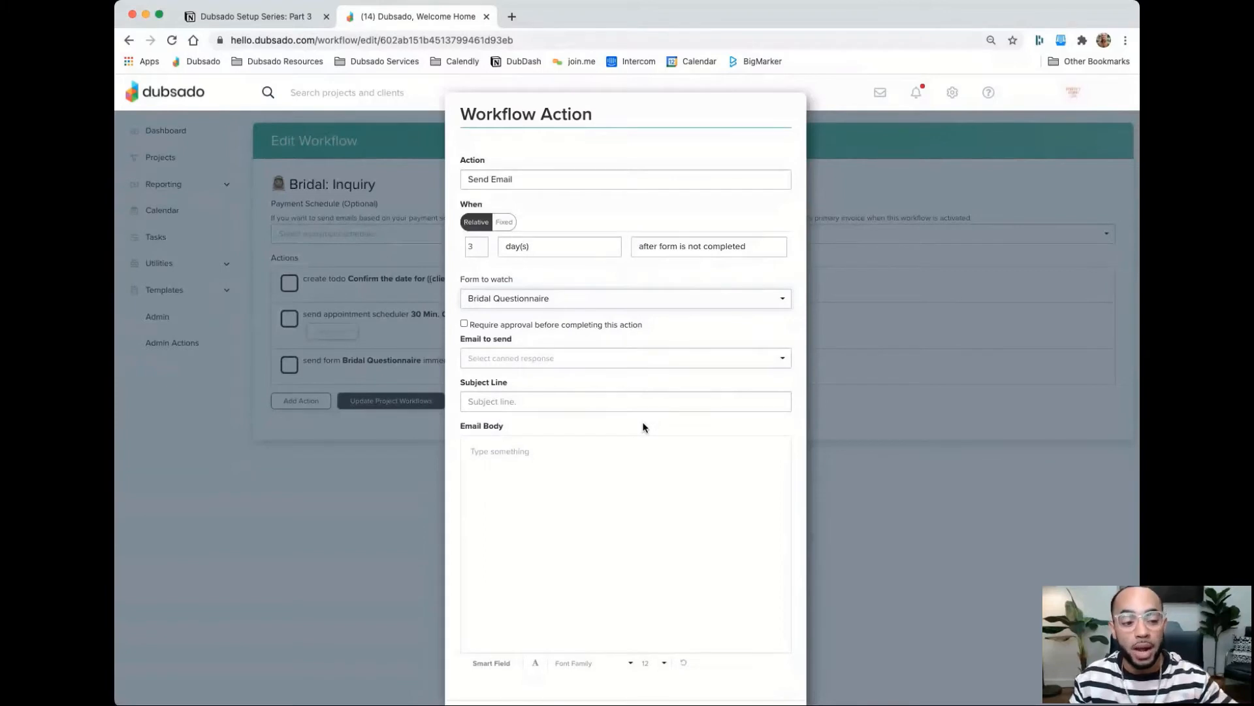
Change the follow-up action to Send Form and choose Bridal Questionnaire as the form template to send
left_click(567, 190)
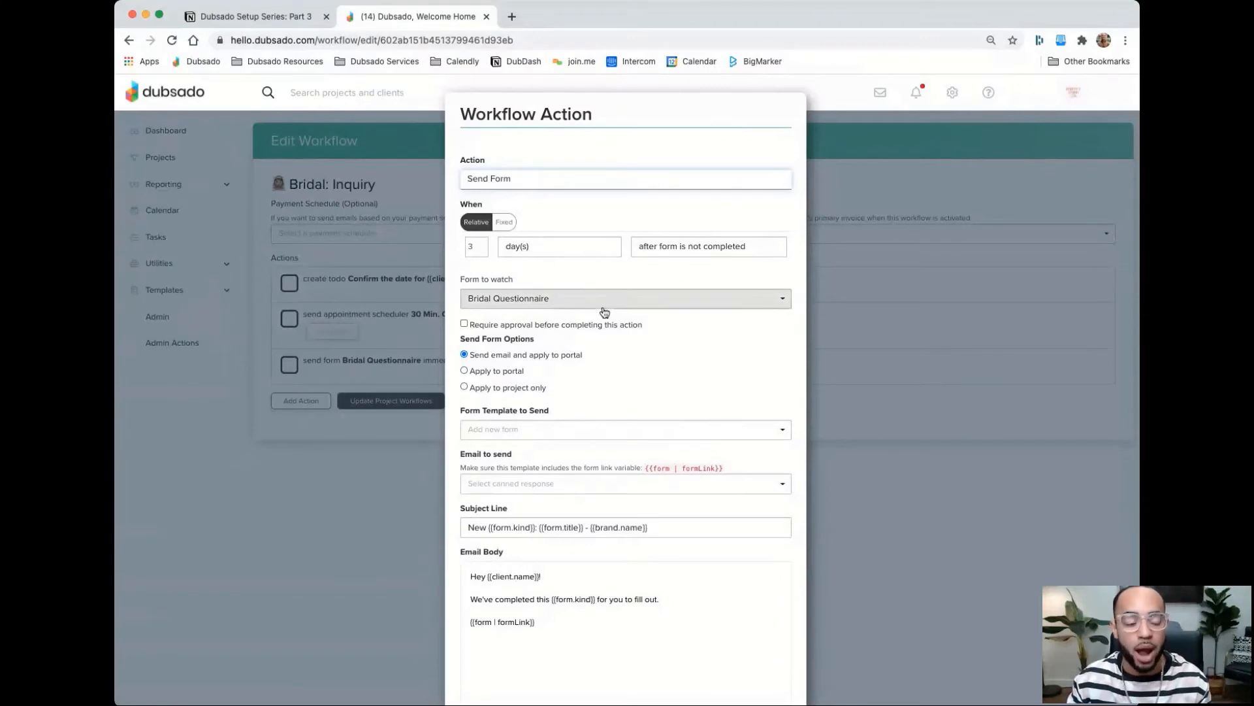
scroll(588, 366, "down", 1)
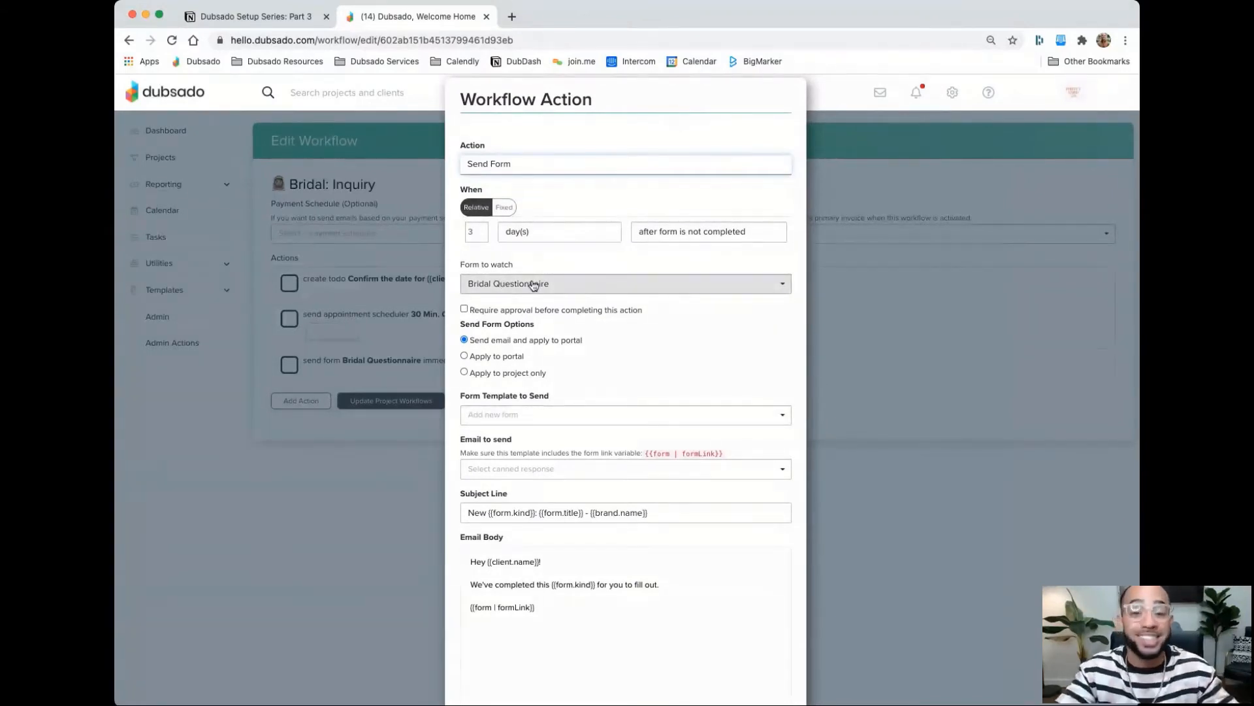
left_click(566, 418)
scroll(566, 467, "down", 5)
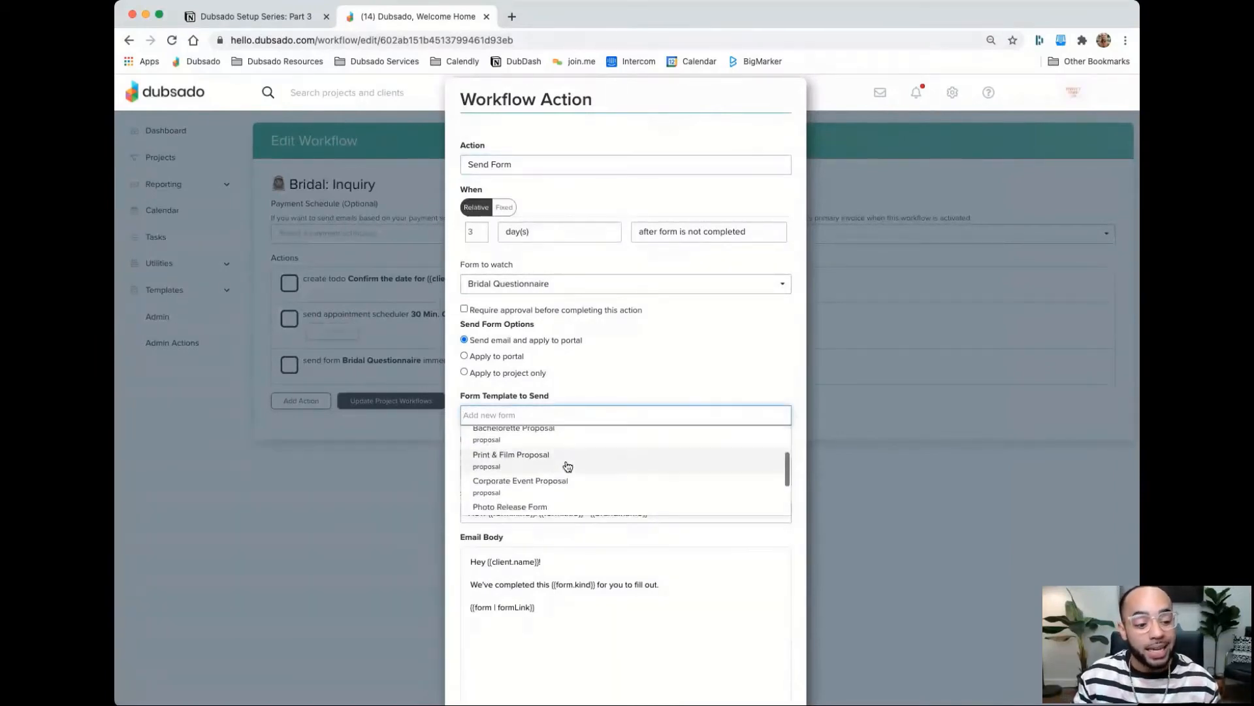
left_click(568, 466)
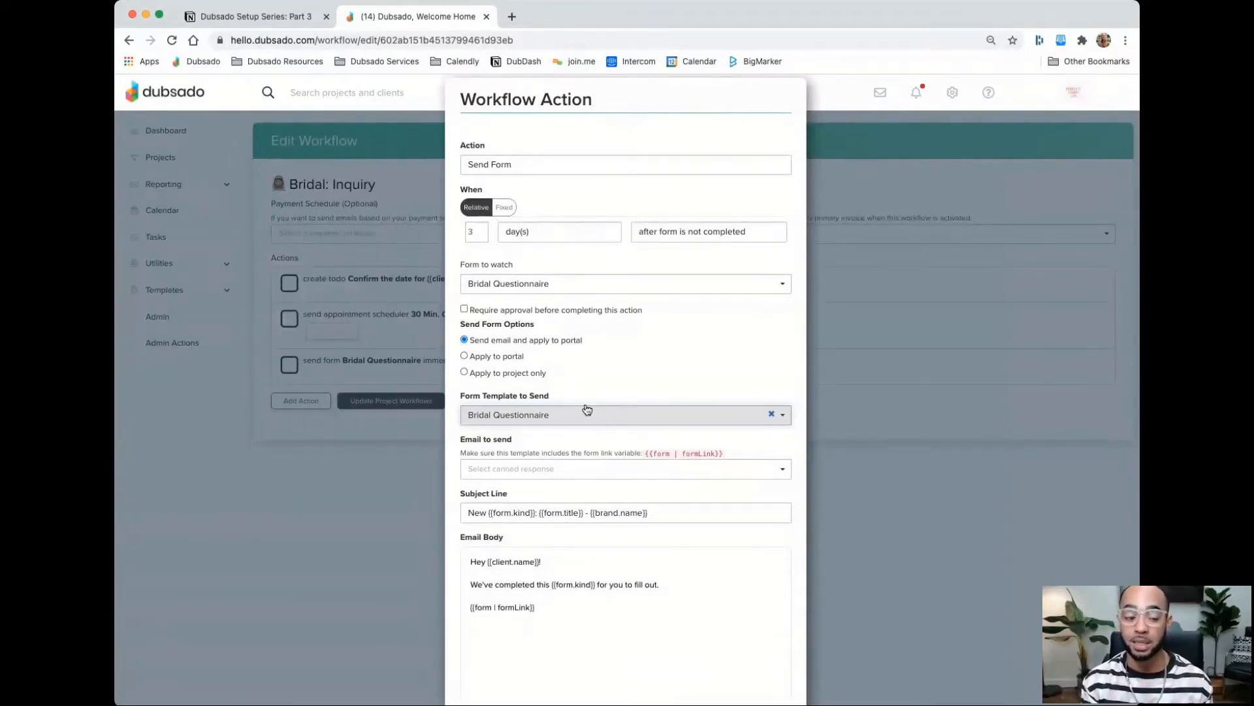
scroll(587, 409, "up", 1)
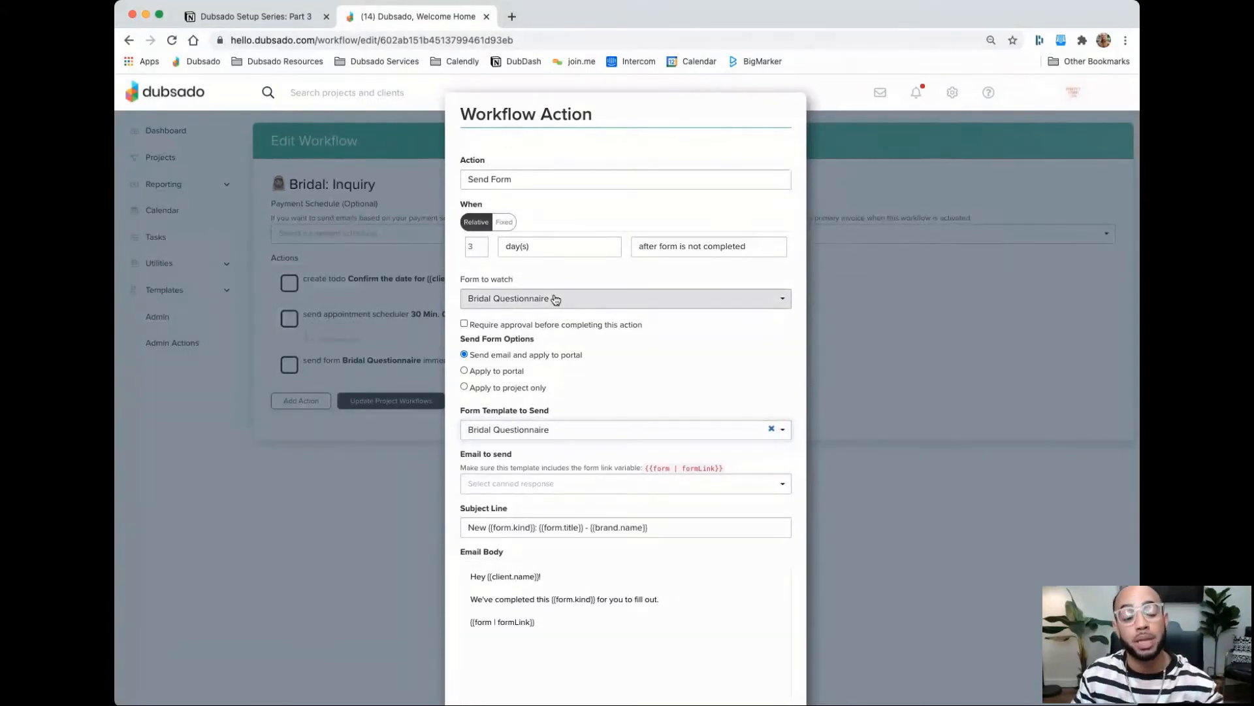
Choose the "Clients - Bridal Questionnaire Follow-Up" canned email for the form action and check the follow-up row in the Notion table
left_click(566, 484)
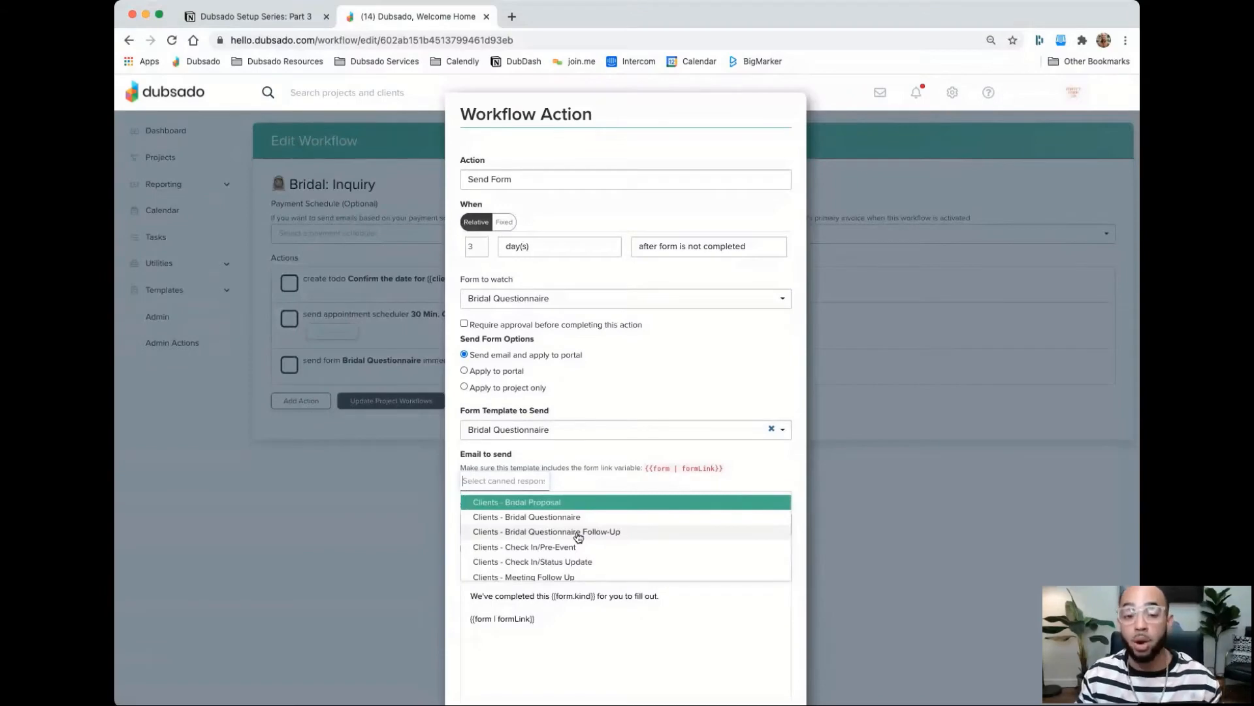
left_click(578, 533)
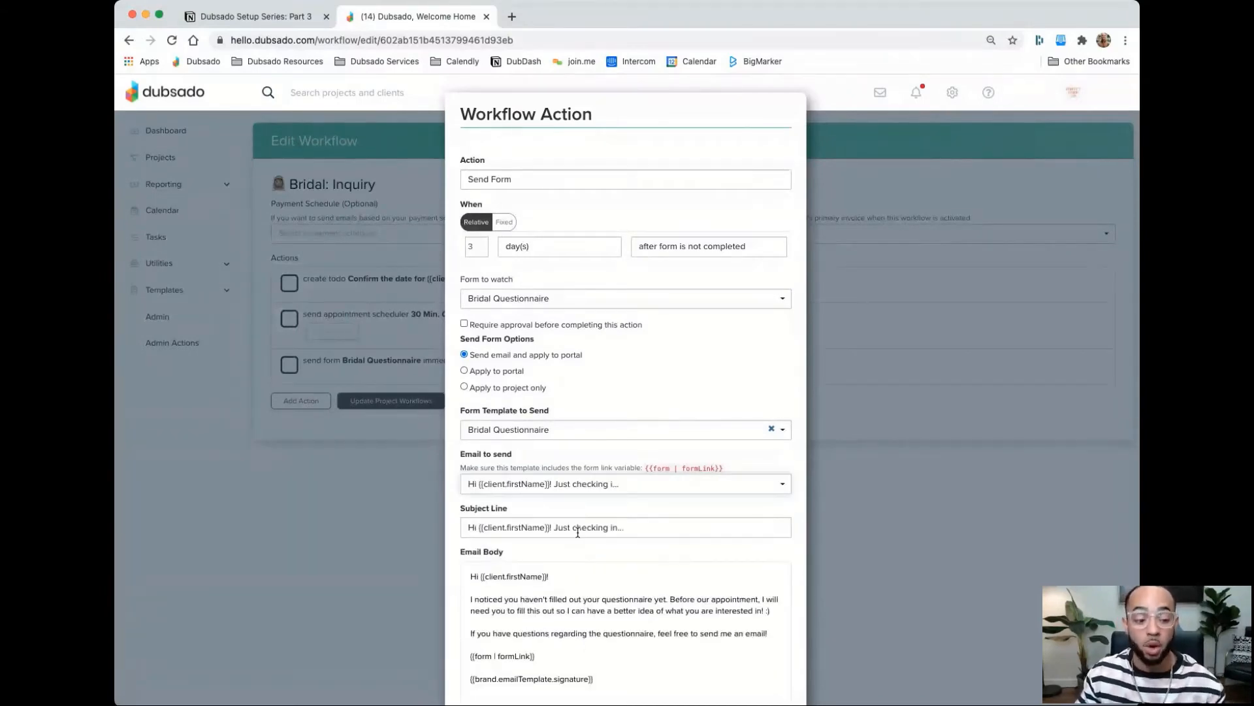
left_click(288, 23)
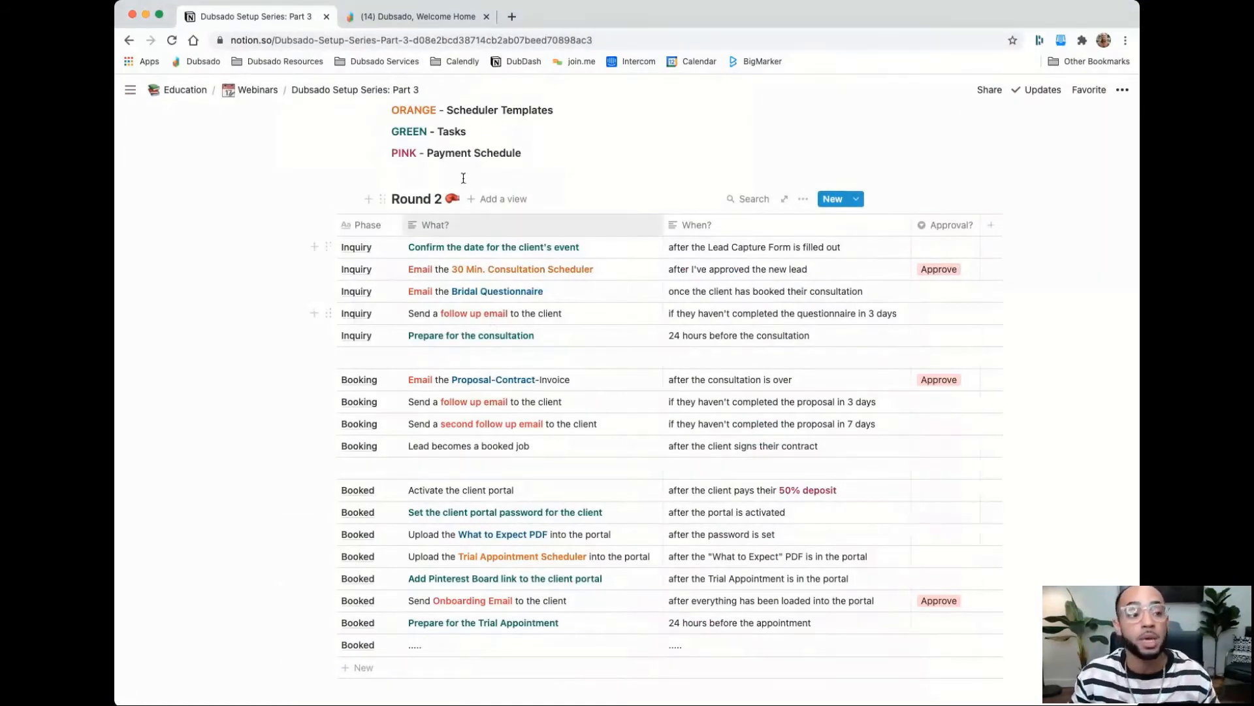
left_click(437, 24)
Review the {{form | formLink}} smart field in the follow-up email body and apply the form action to the Bridal: Inquiry workflow
scroll(594, 453, "down", 3)
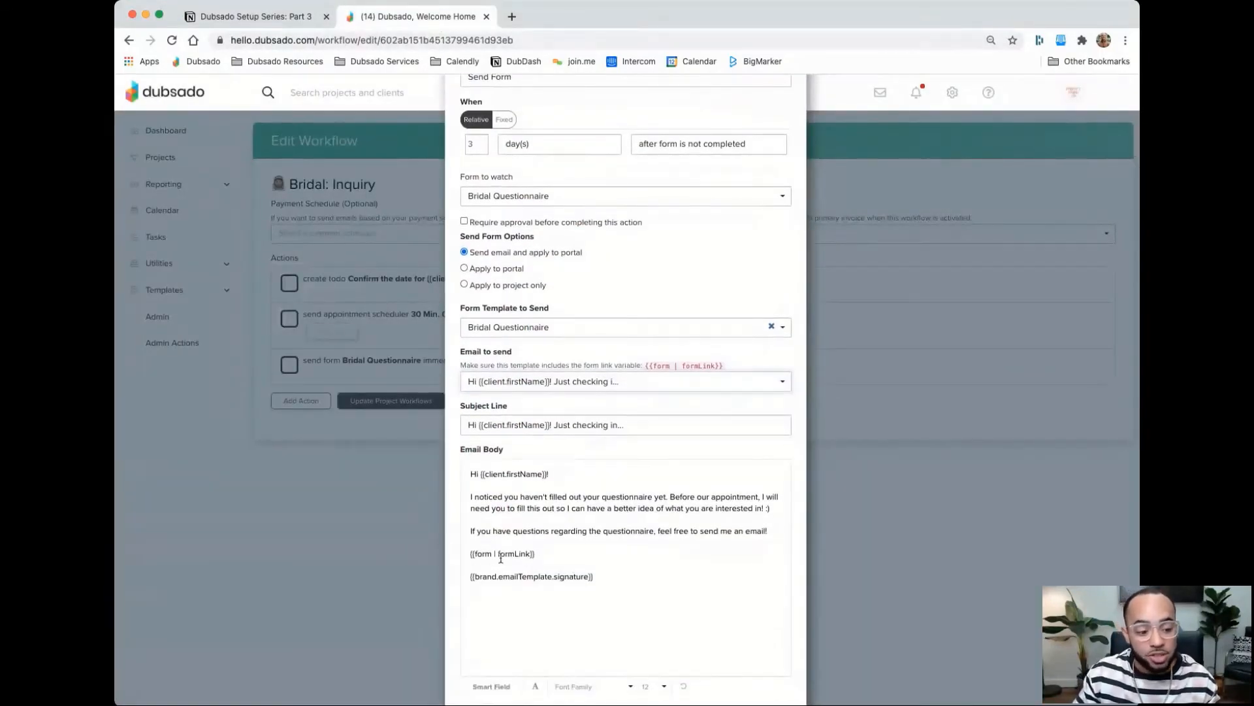
left_click(540, 554)
left_click_drag(540, 553, 469, 553)
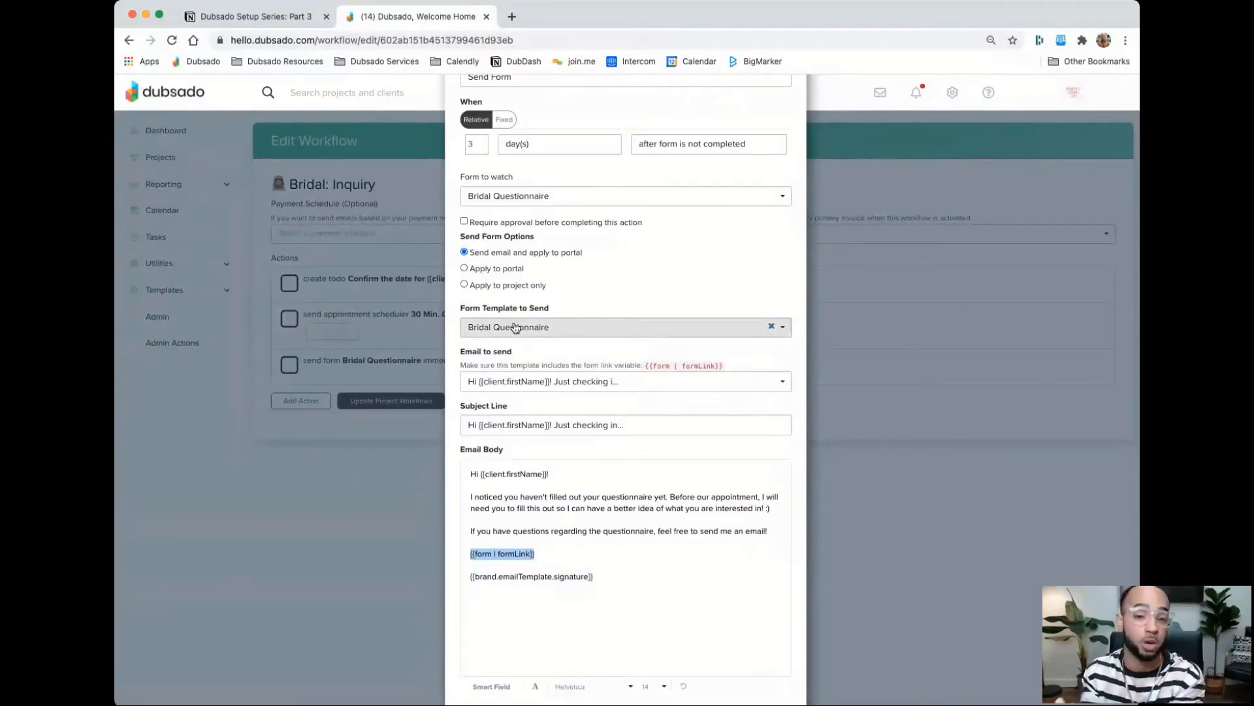
scroll(517, 324, "up", 3)
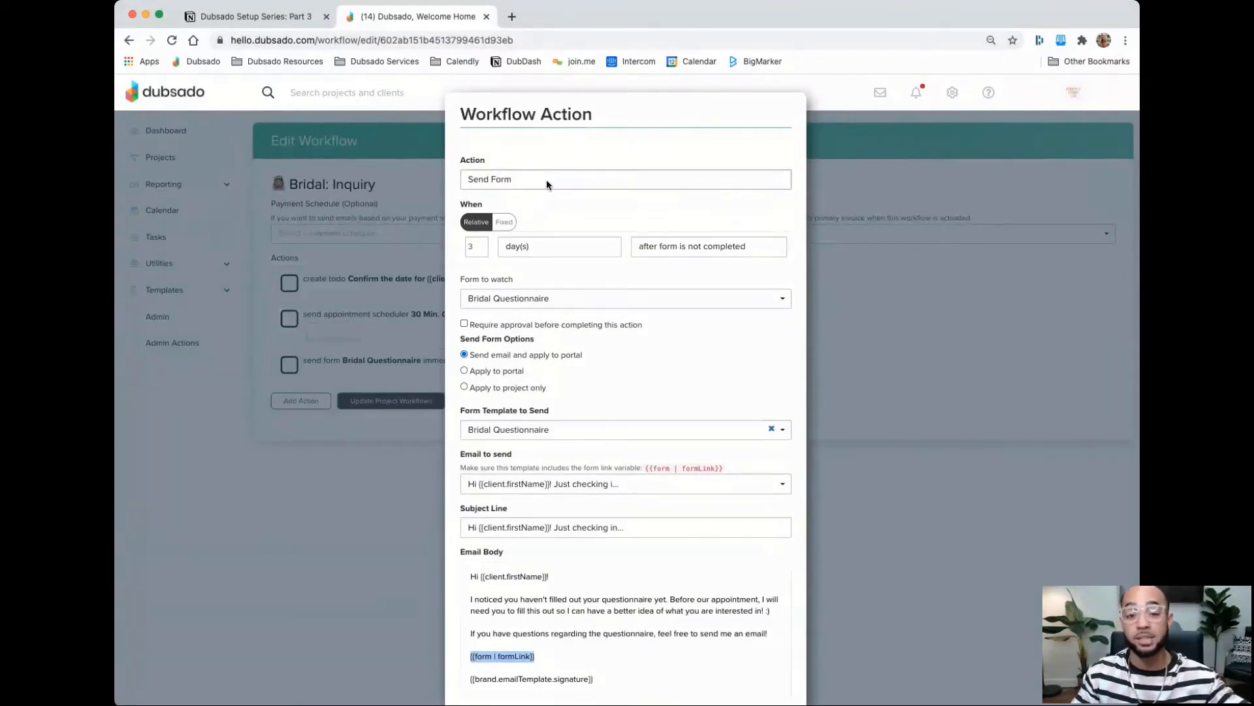
scroll(546, 179, "down", 3)
left_click(557, 563)
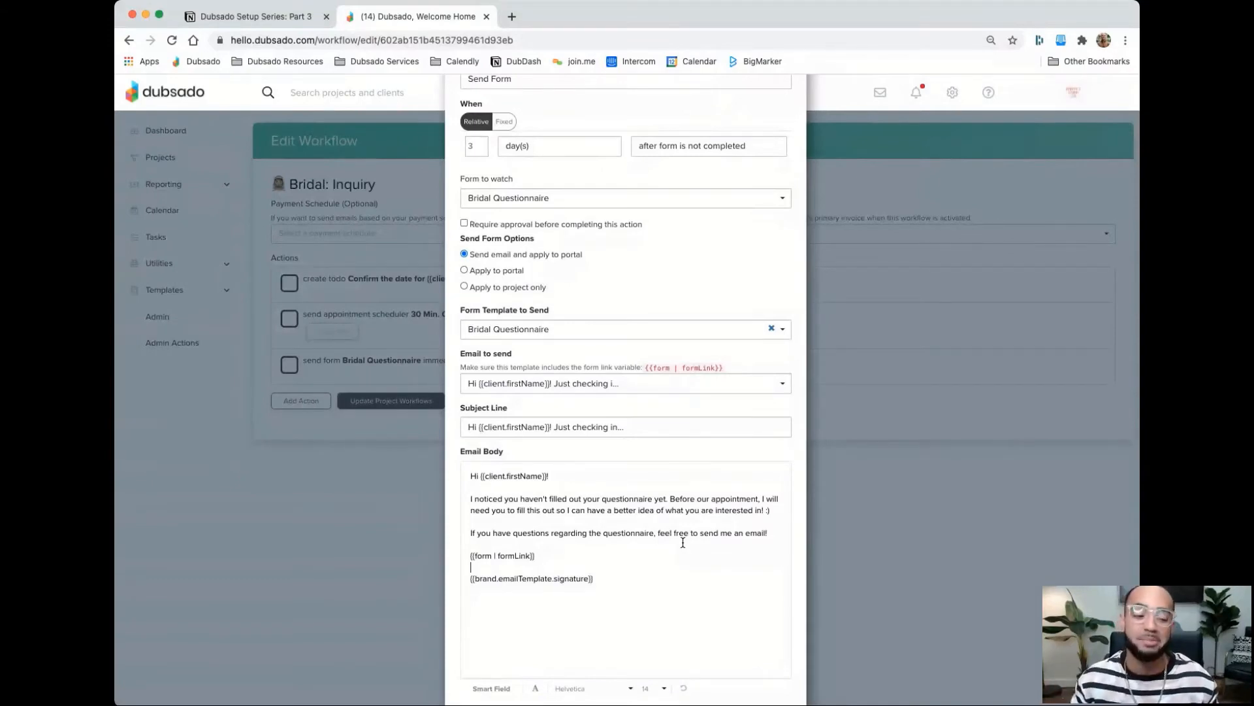
scroll(667, 563, "down", 2)
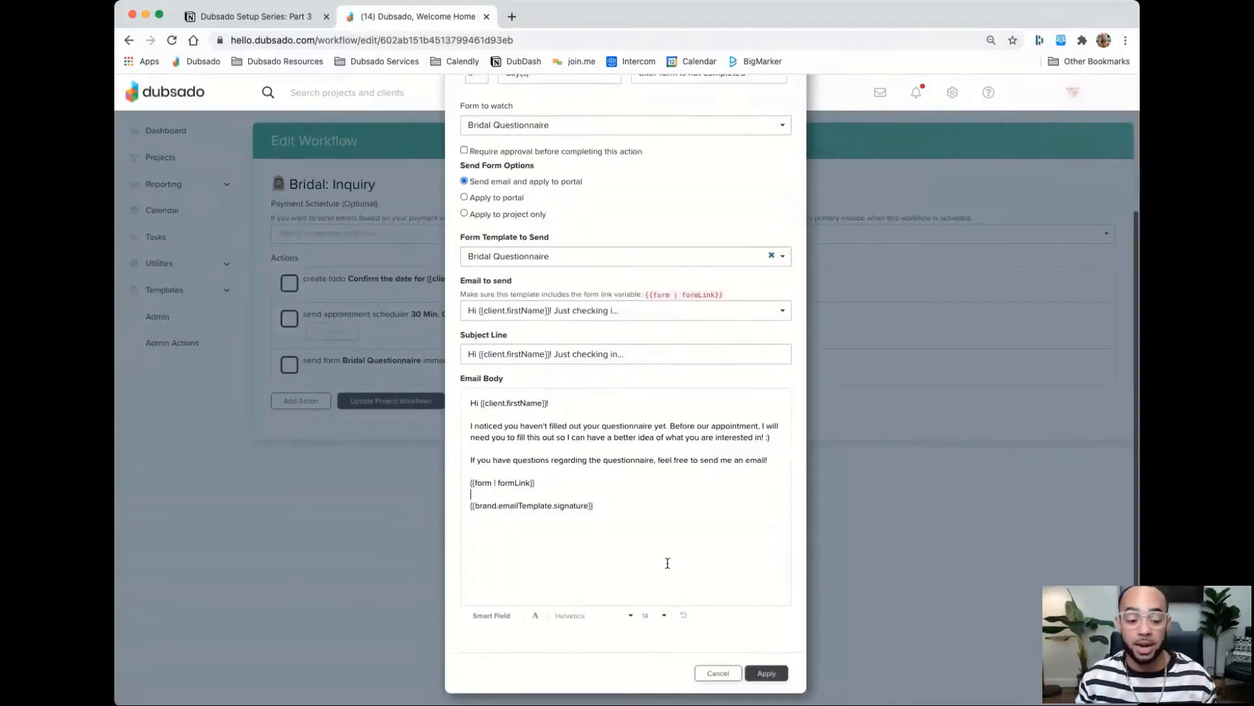
left_click(766, 673)
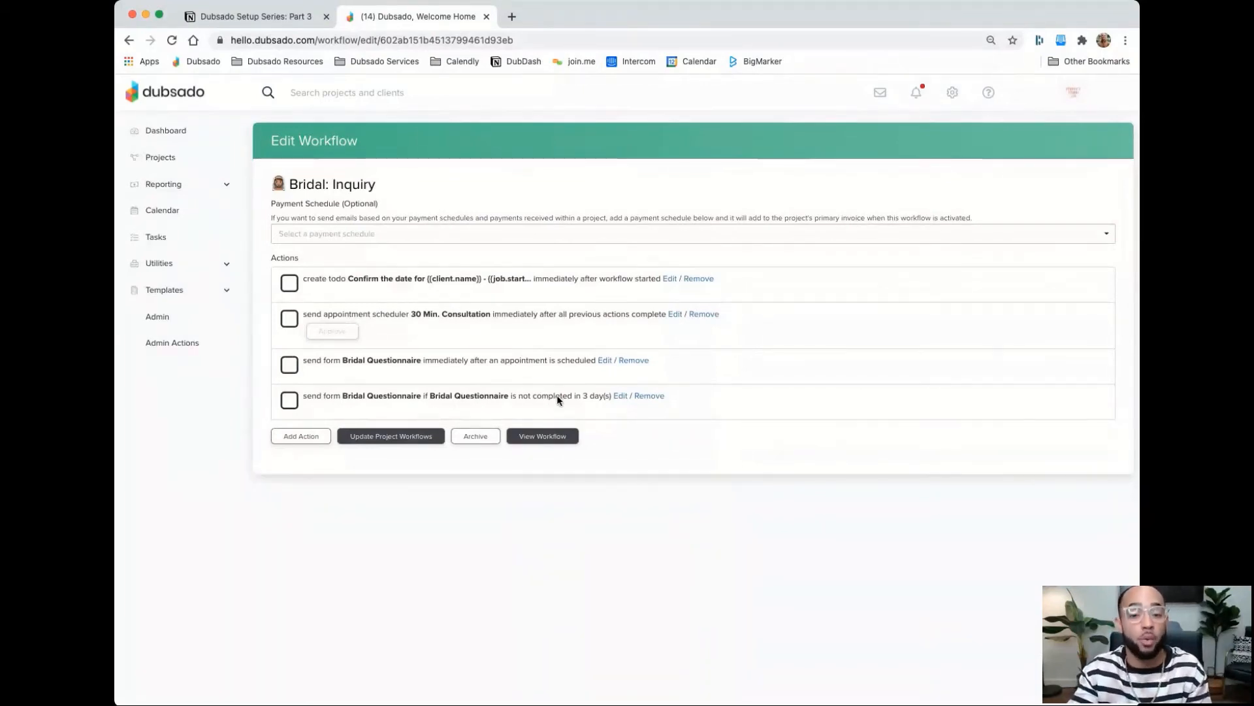
Check the consultation preparation row in the Notion table, then add a Create Todo action in Dubsado and assign it to the user
left_click(300, 24)
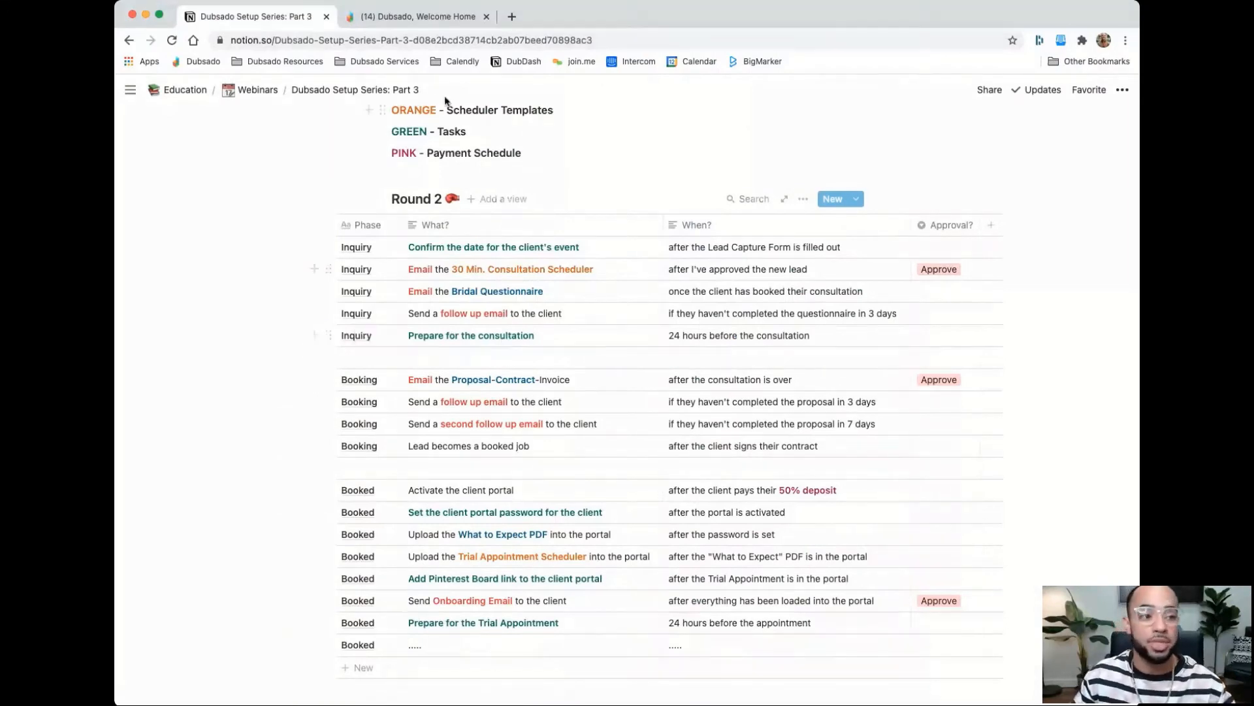
left_click(418, 16)
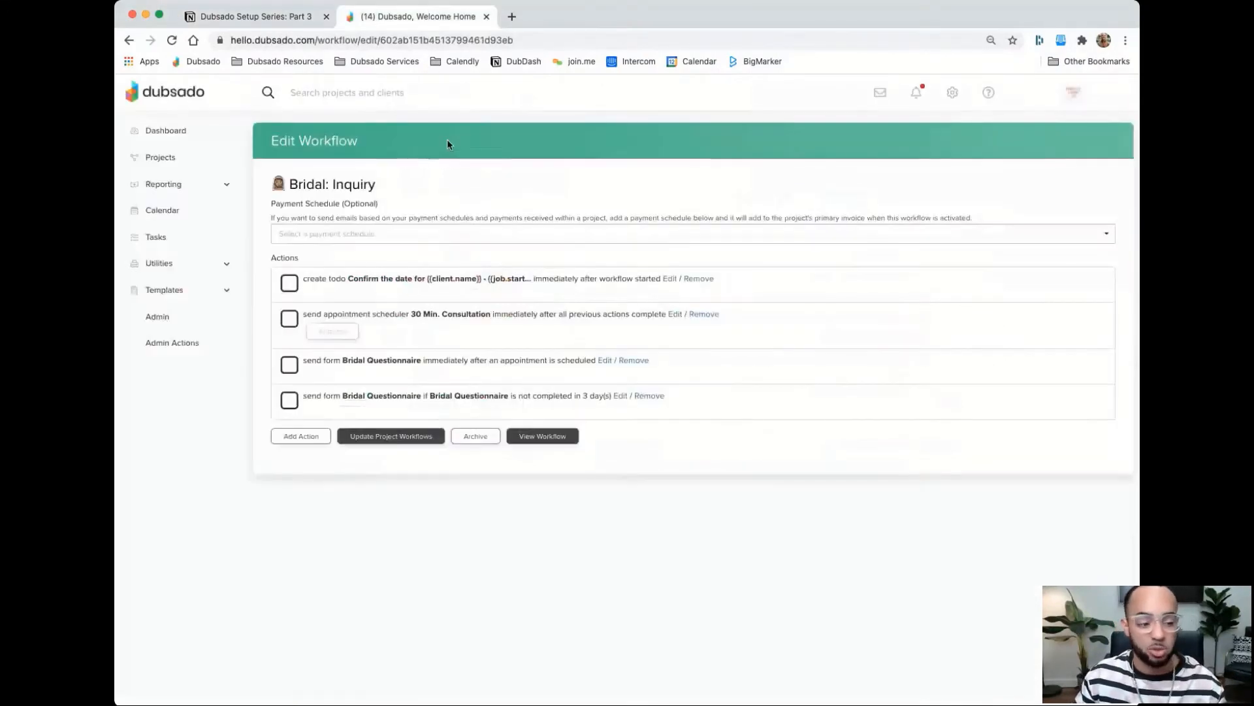
left_click(287, 443)
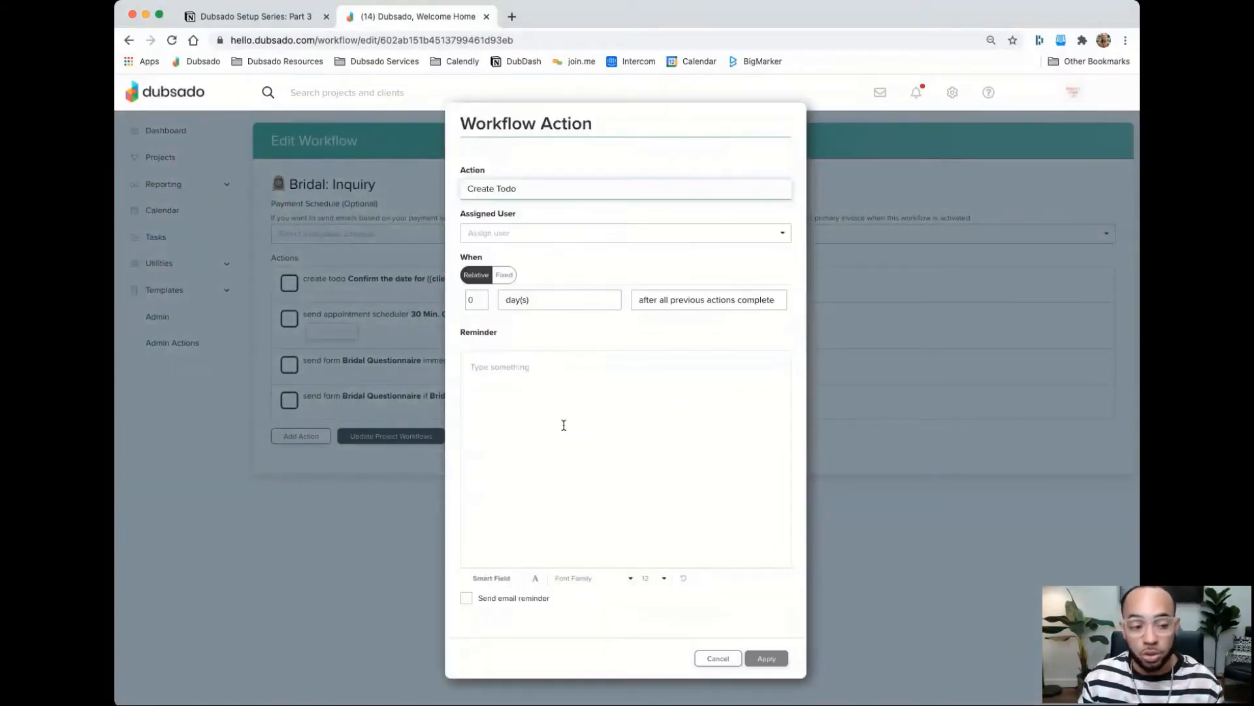
left_click(551, 237)
left_click(549, 256)
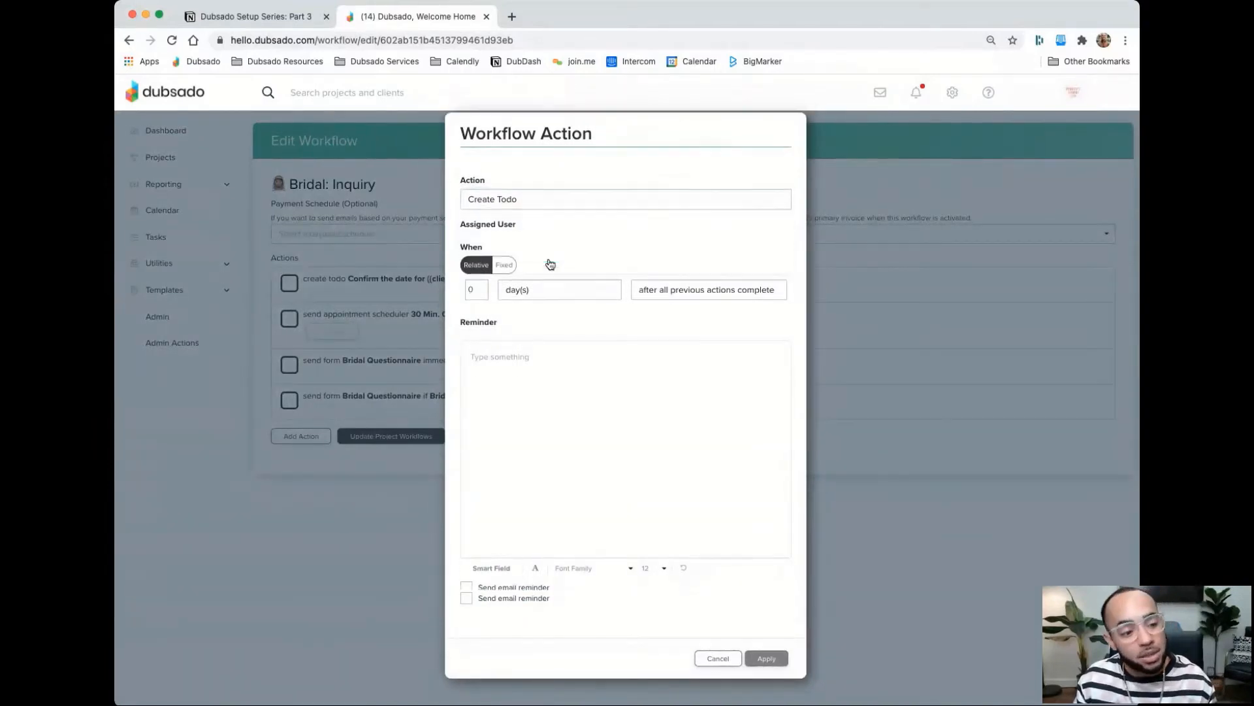
Check the to-do's timing in Notion and set it in Dubsado to 24 hours before an appointment start time for the 30 Min. Consultation scheduler
left_click(300, 18)
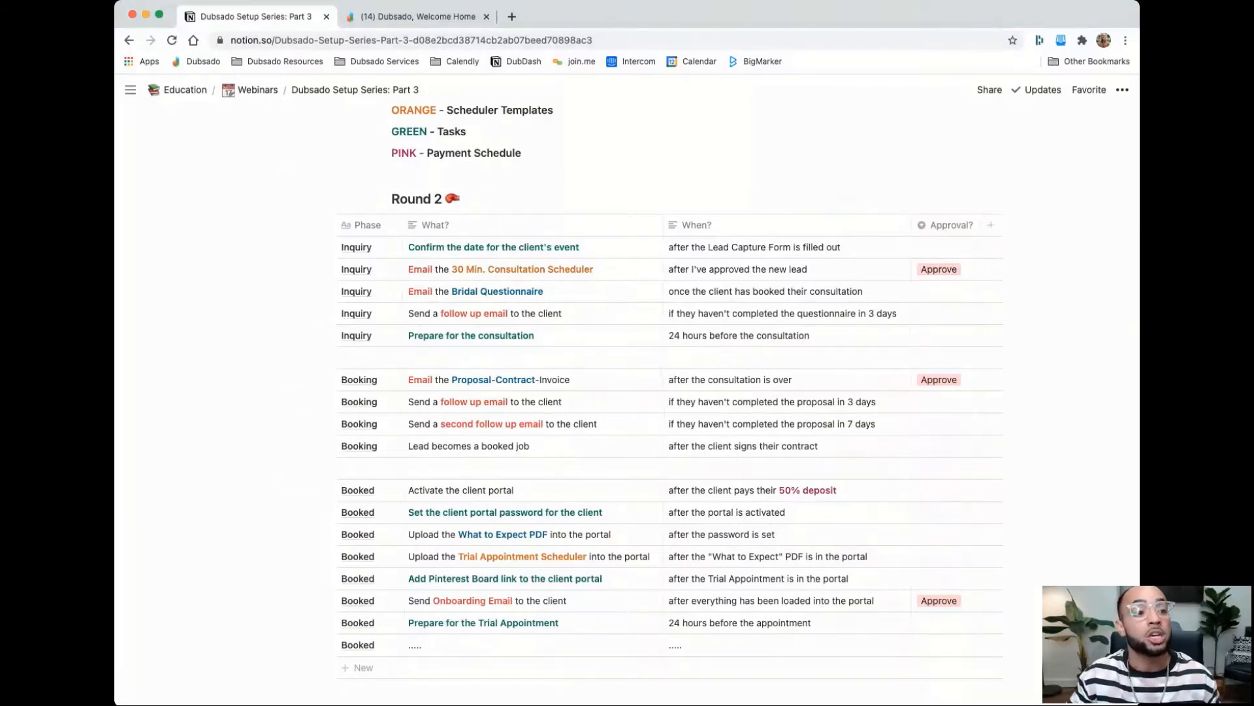
left_click(421, 17)
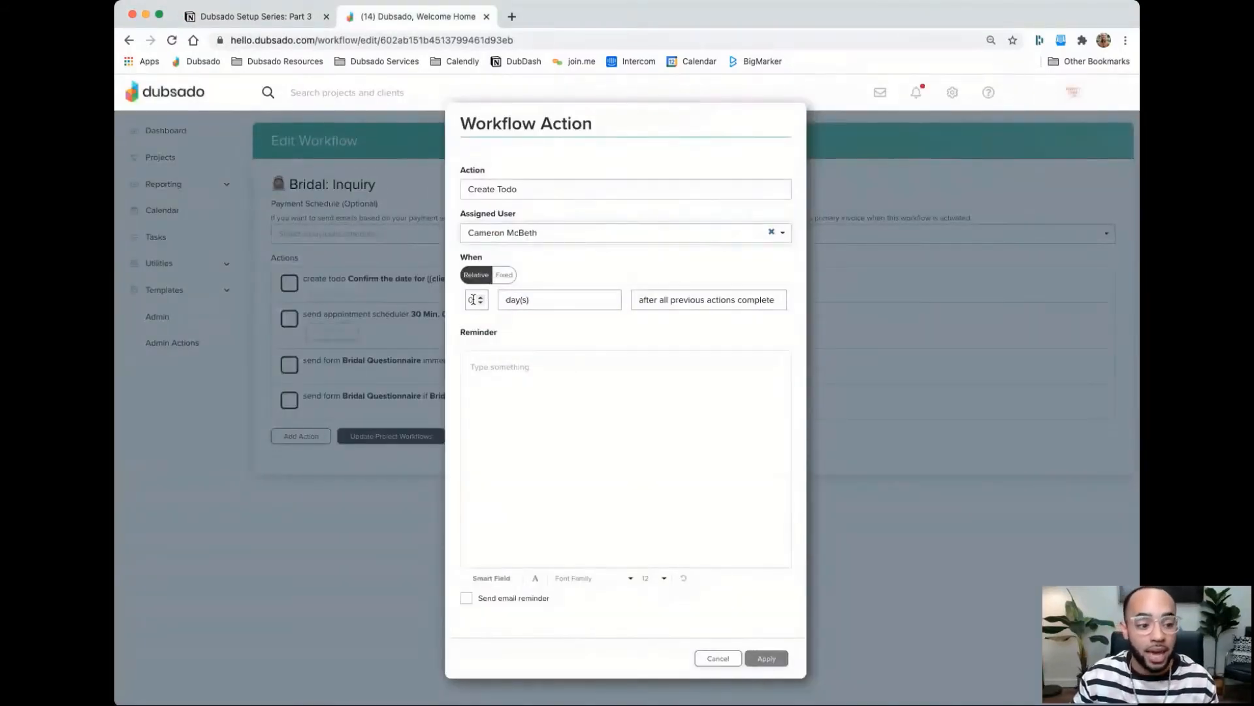
left_click_drag(475, 300, 466, 300)
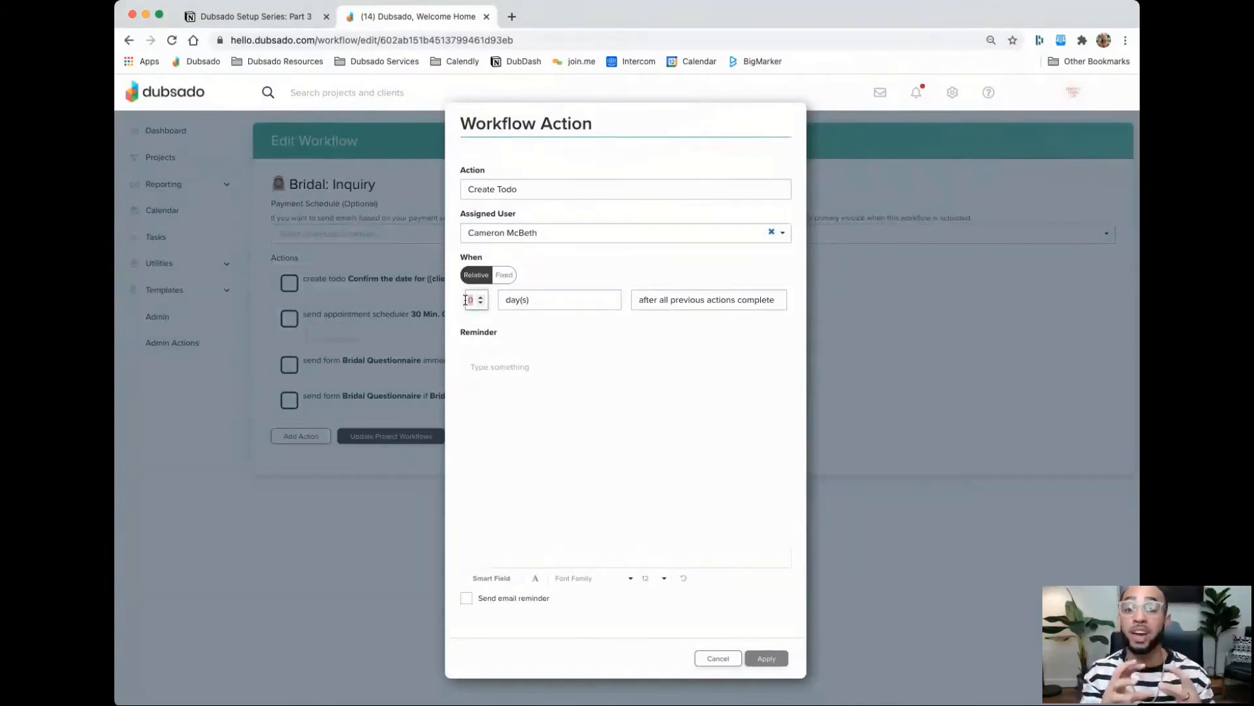
type("24")
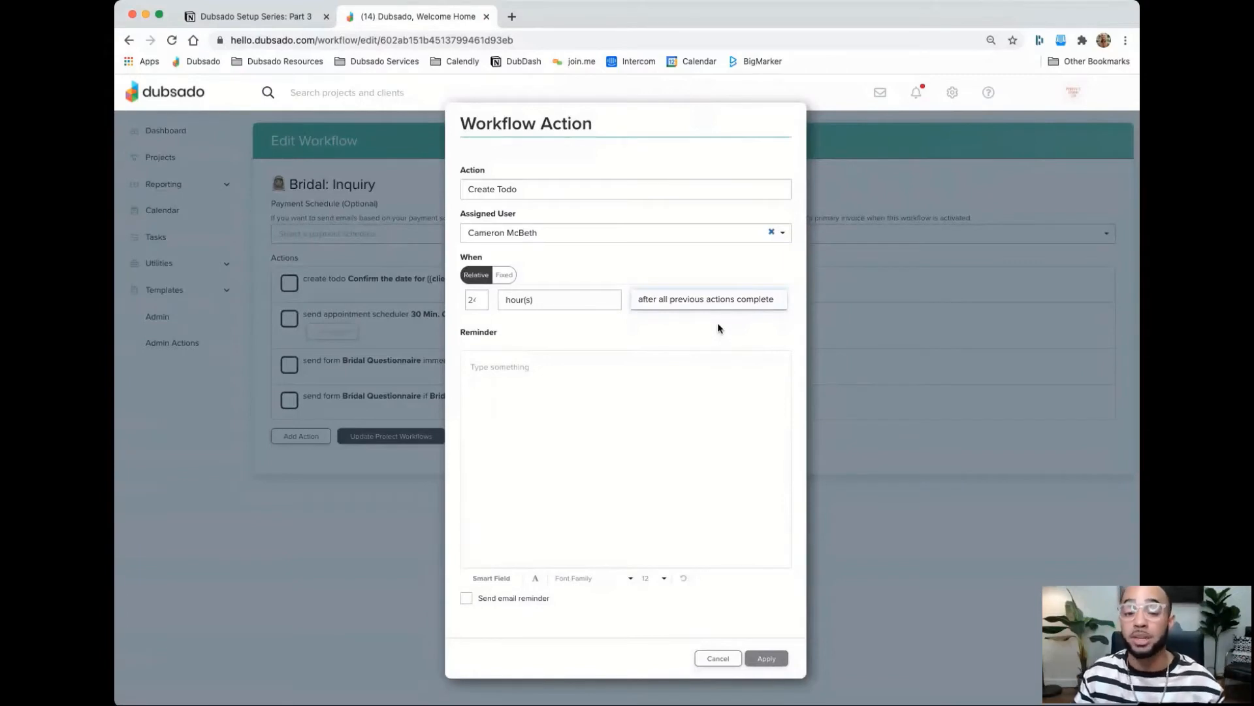
left_click(717, 328)
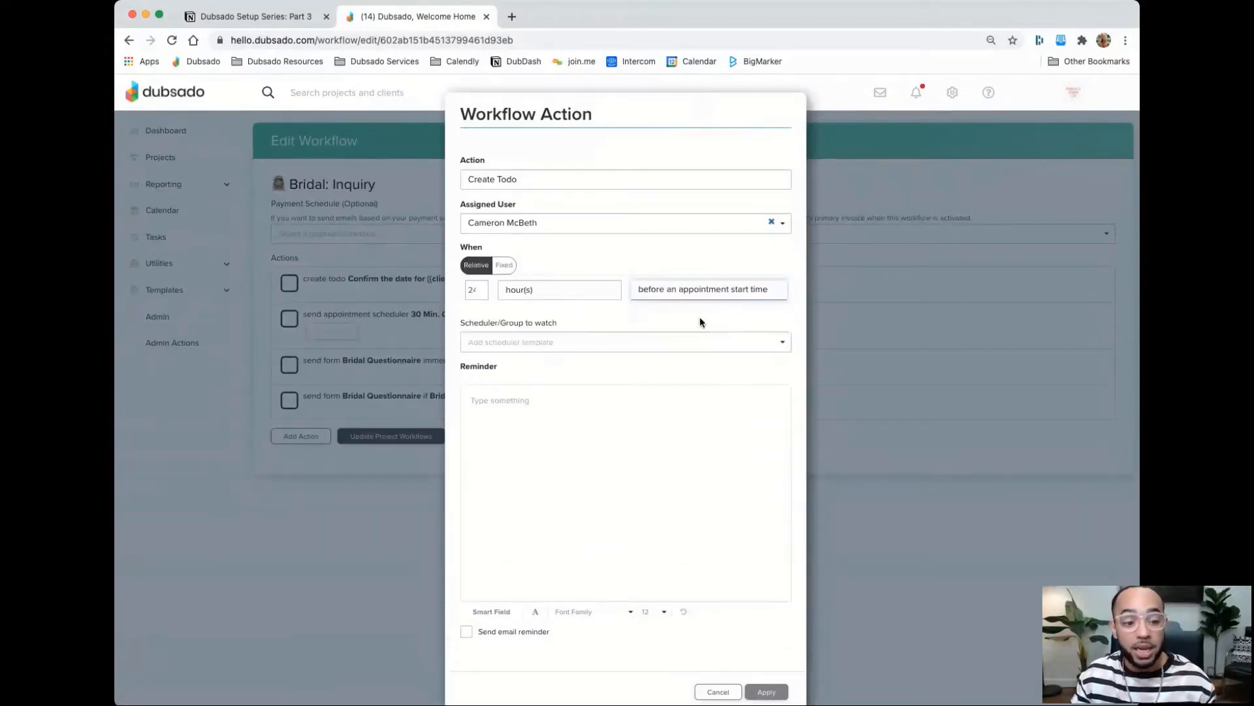
left_click(652, 340)
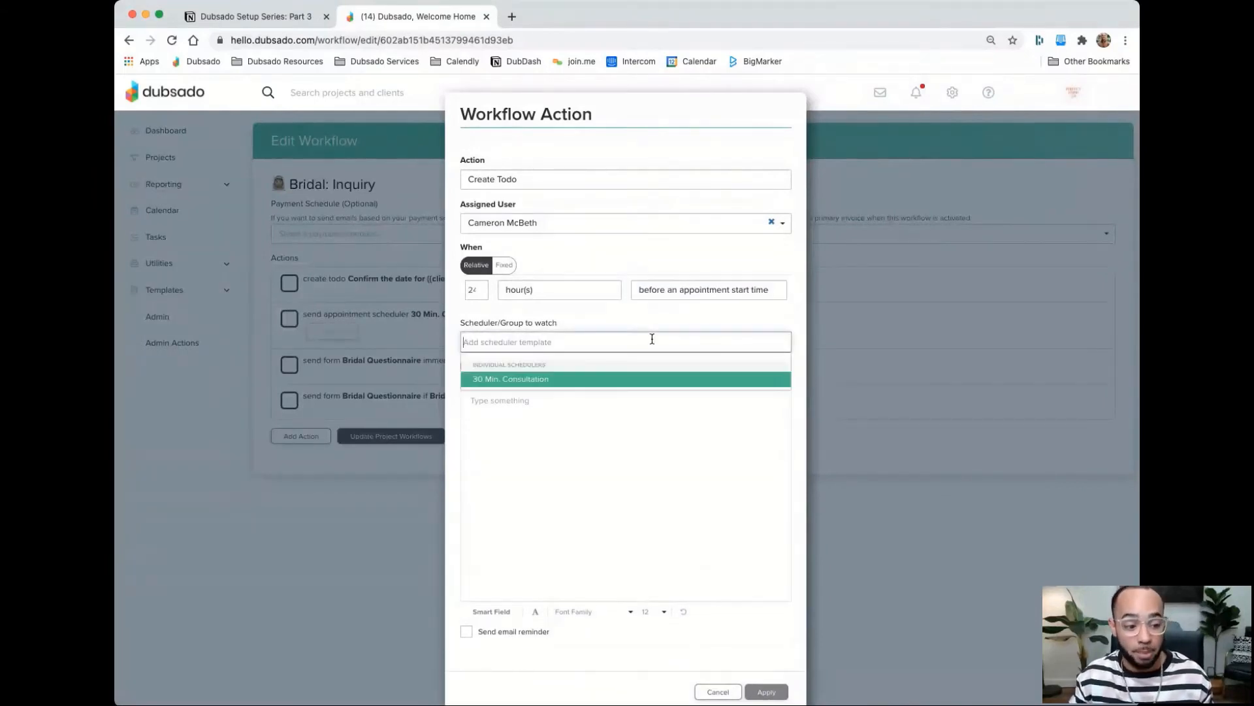
left_click(586, 378)
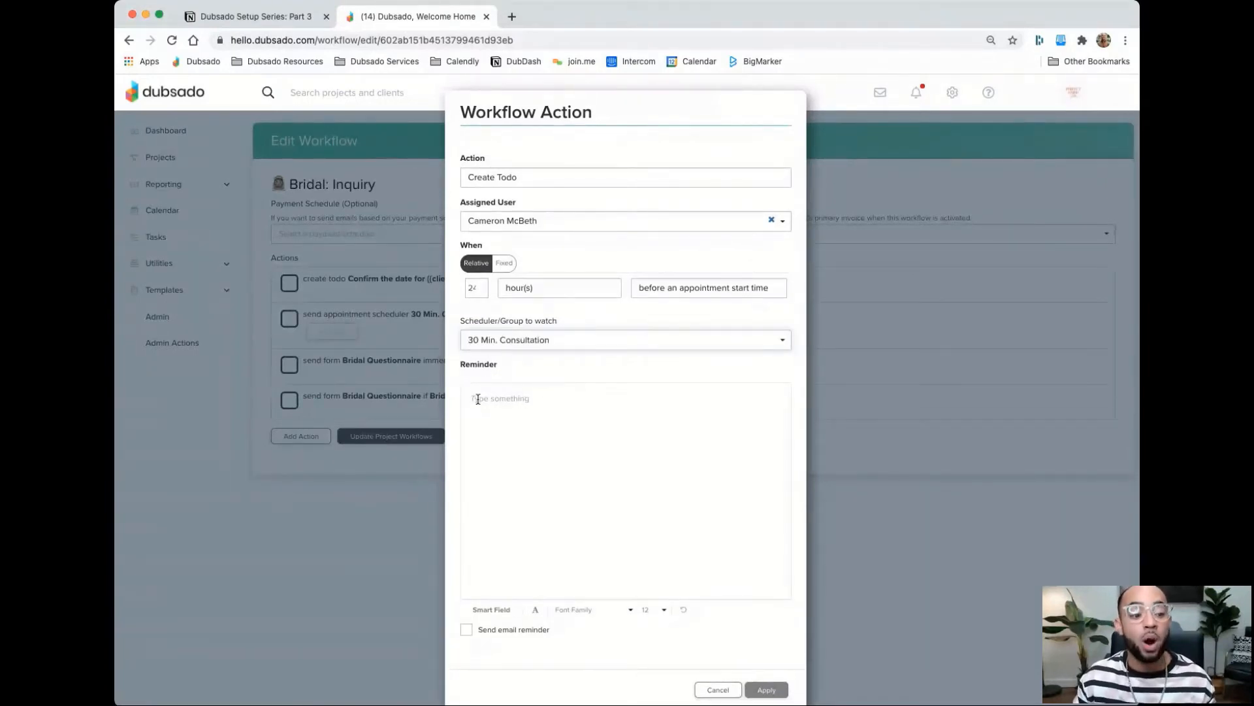
Write the to-do reminder "Prep for consultation with" followed by the client full name smart field
left_click(694, 398)
type("Prep for ")
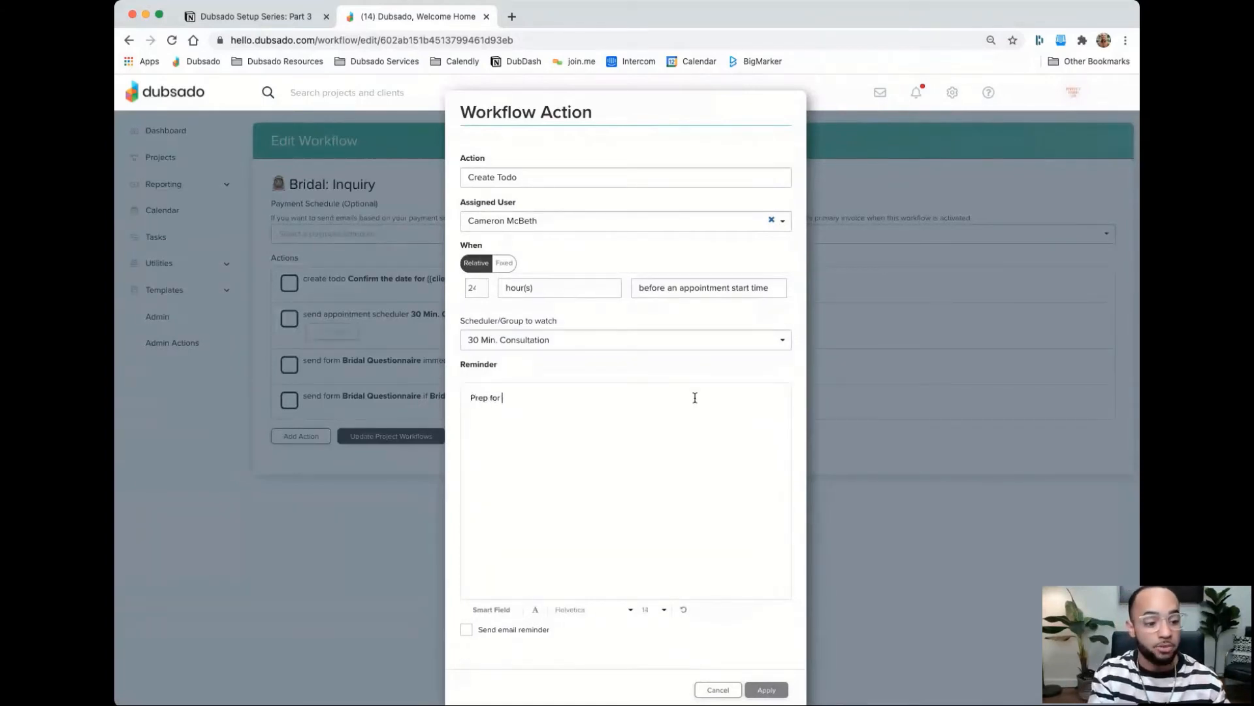
type("consultation with")
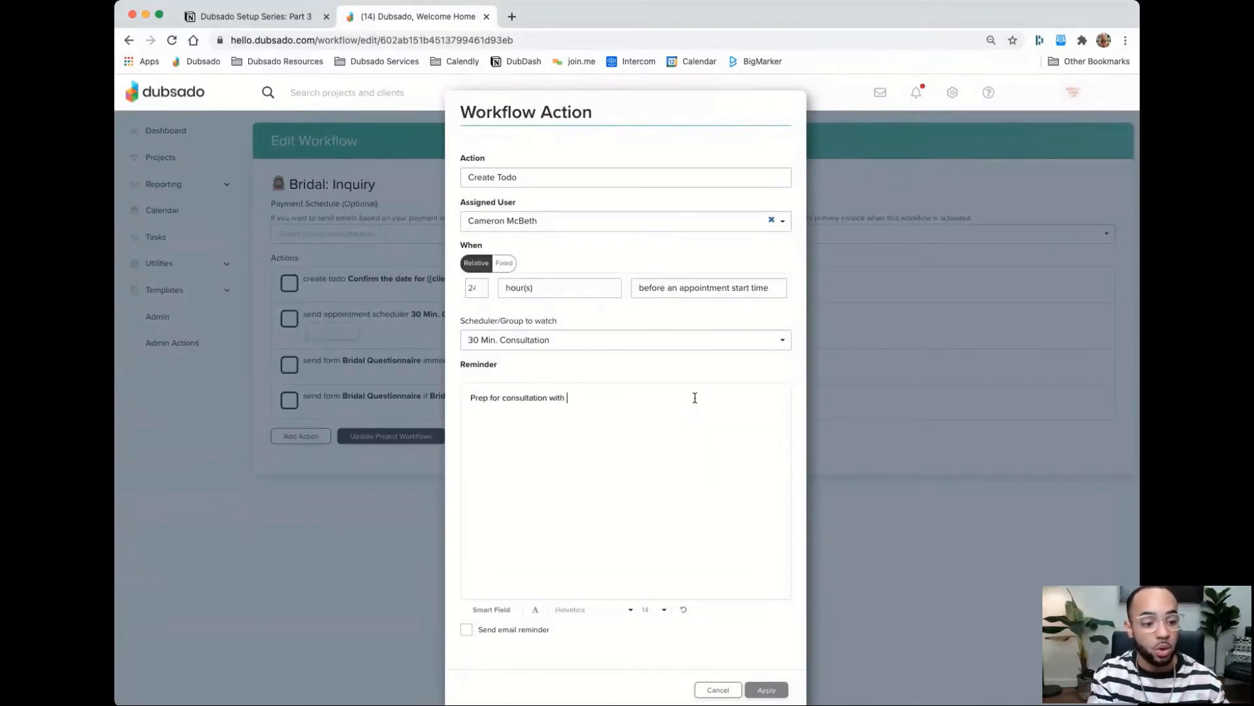
left_click(503, 611)
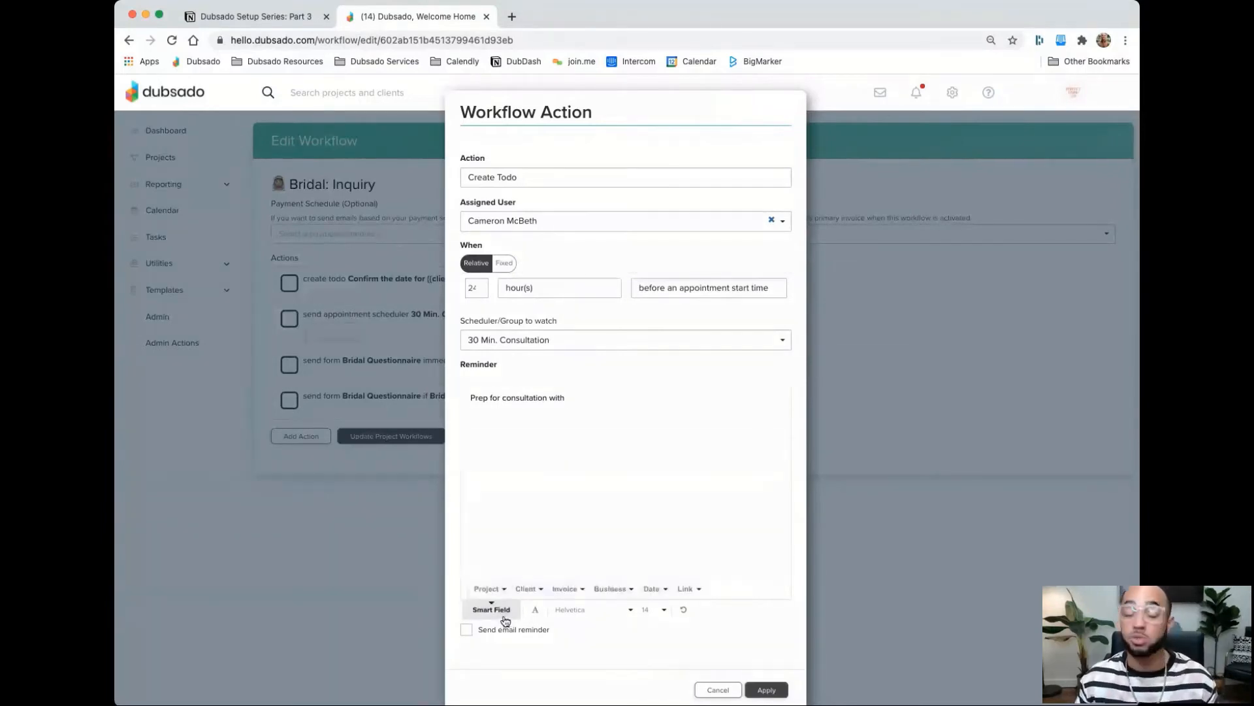
left_click(526, 588)
left_click(550, 423)
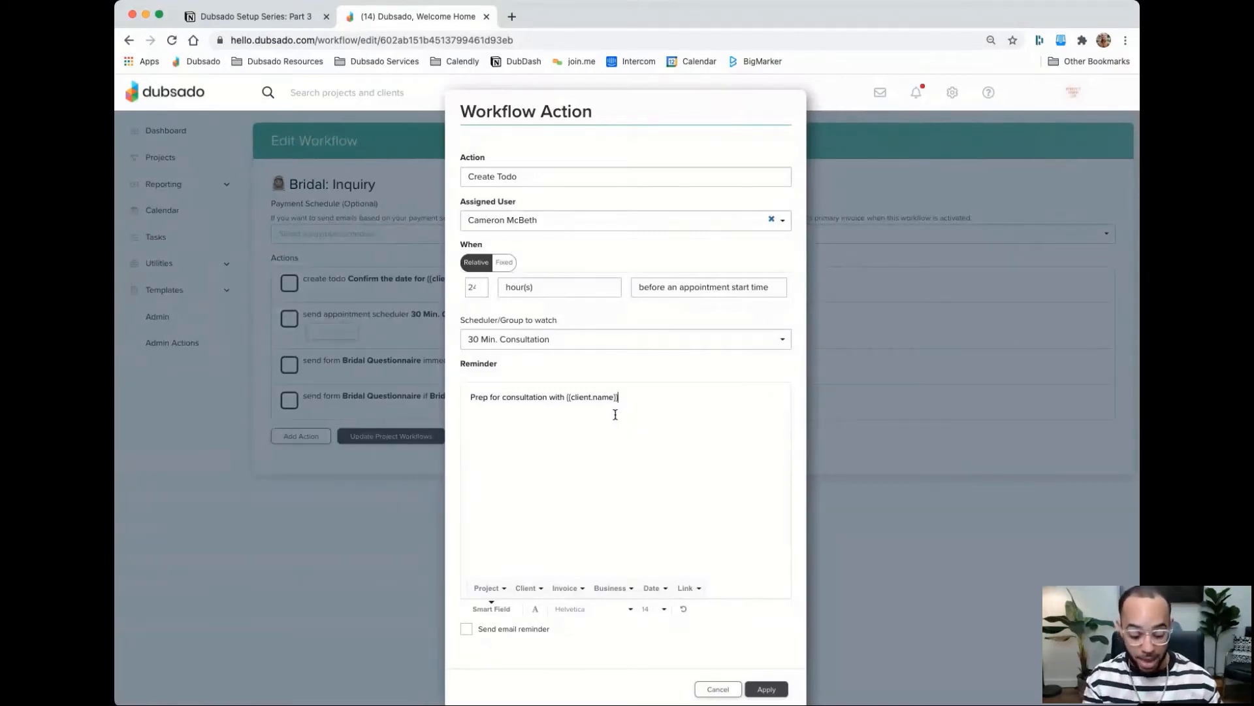
Add a dash and the client phone smart field to the reminder, and apply the to-do to the Bridal: Inquiry workflow
type("-")
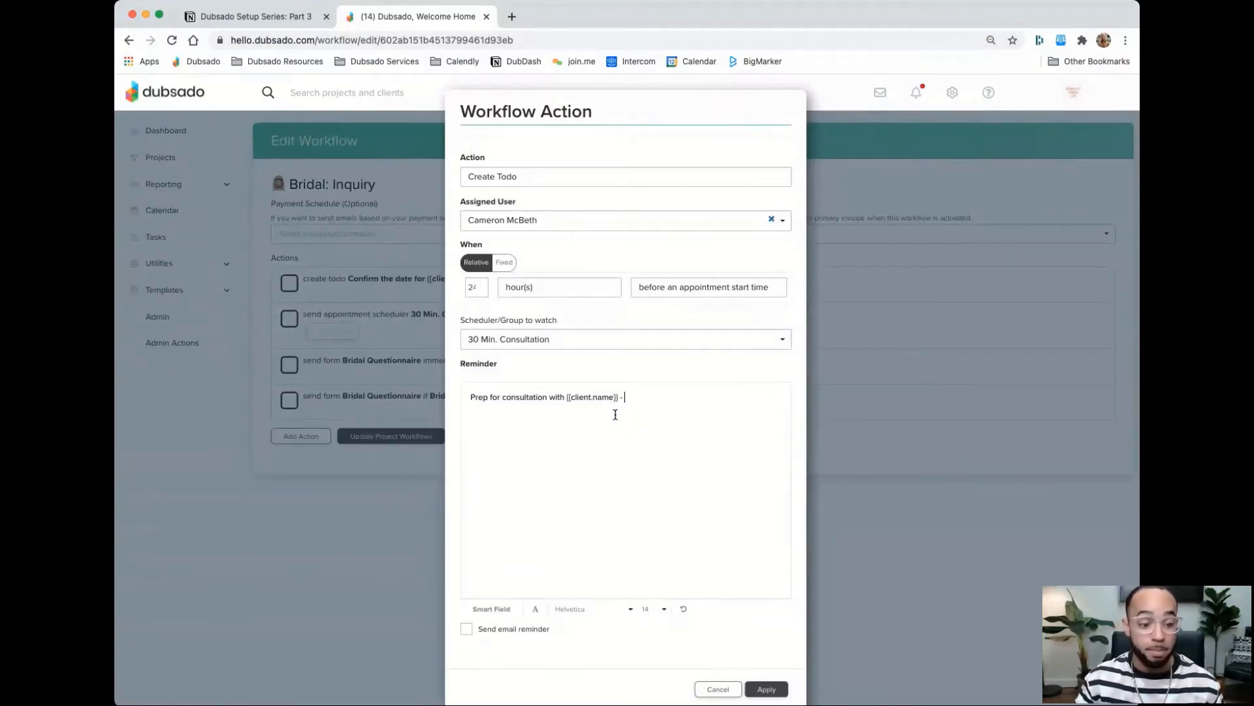
left_click(500, 611)
left_click(527, 588)
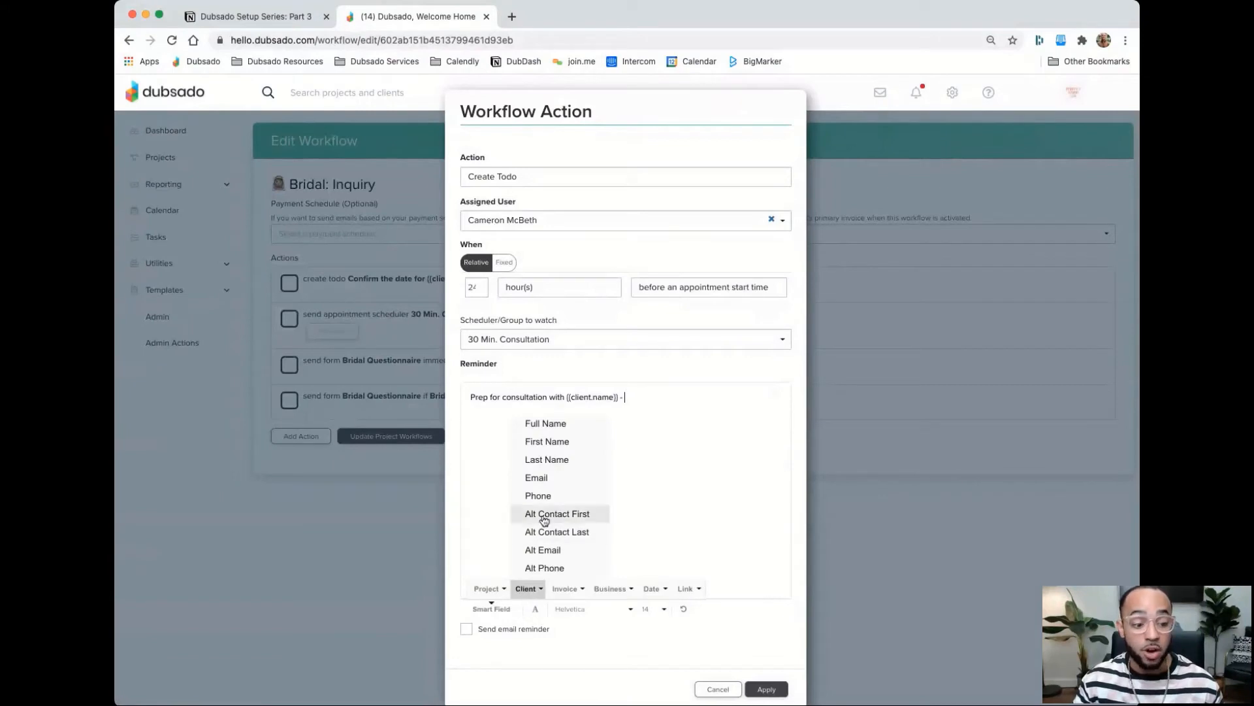
left_click(543, 496)
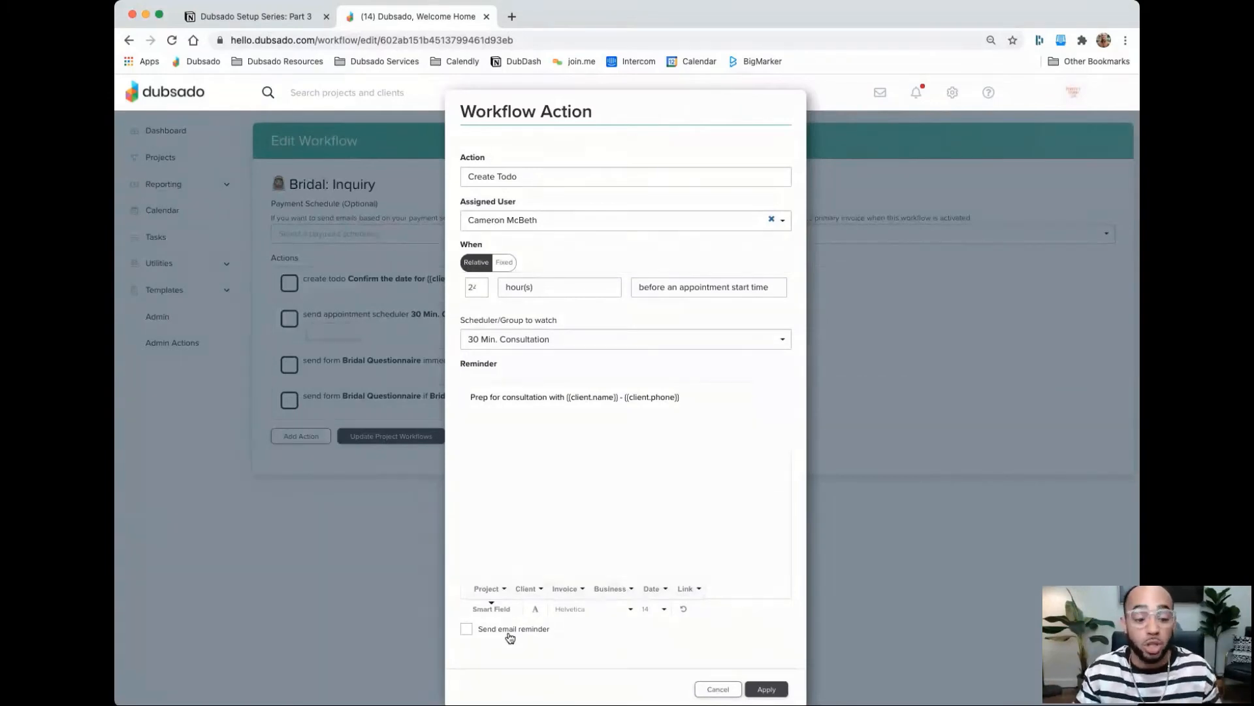
left_click(767, 689)
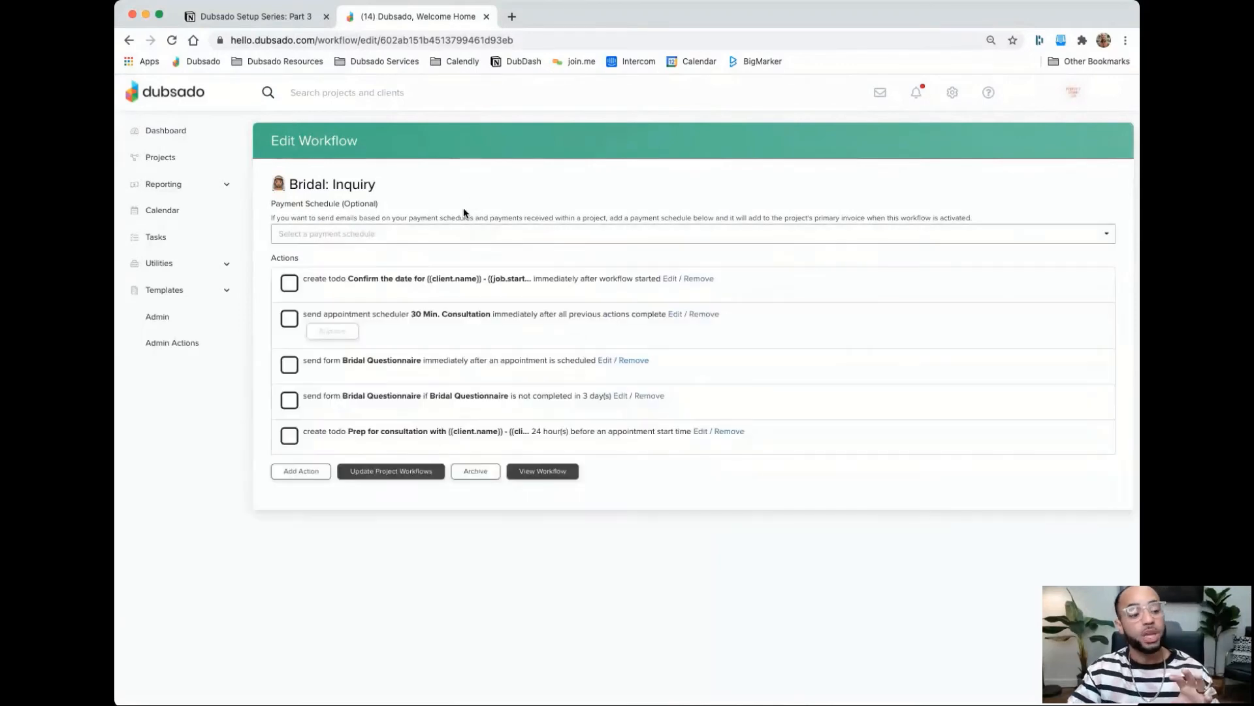
Compare the Bridal: Inquiry actions with the Notion process table, then select Bridal: Booking in Dubsado's workflow templates
left_click(295, 23)
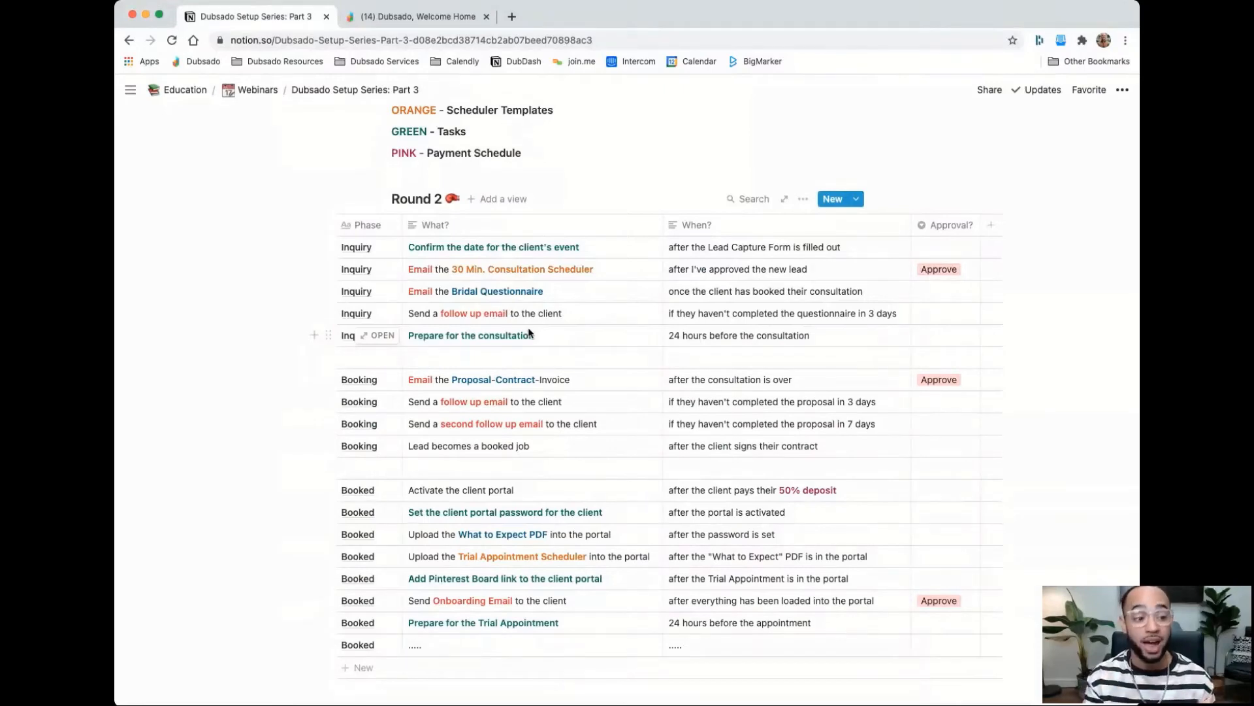
left_click(417, 17)
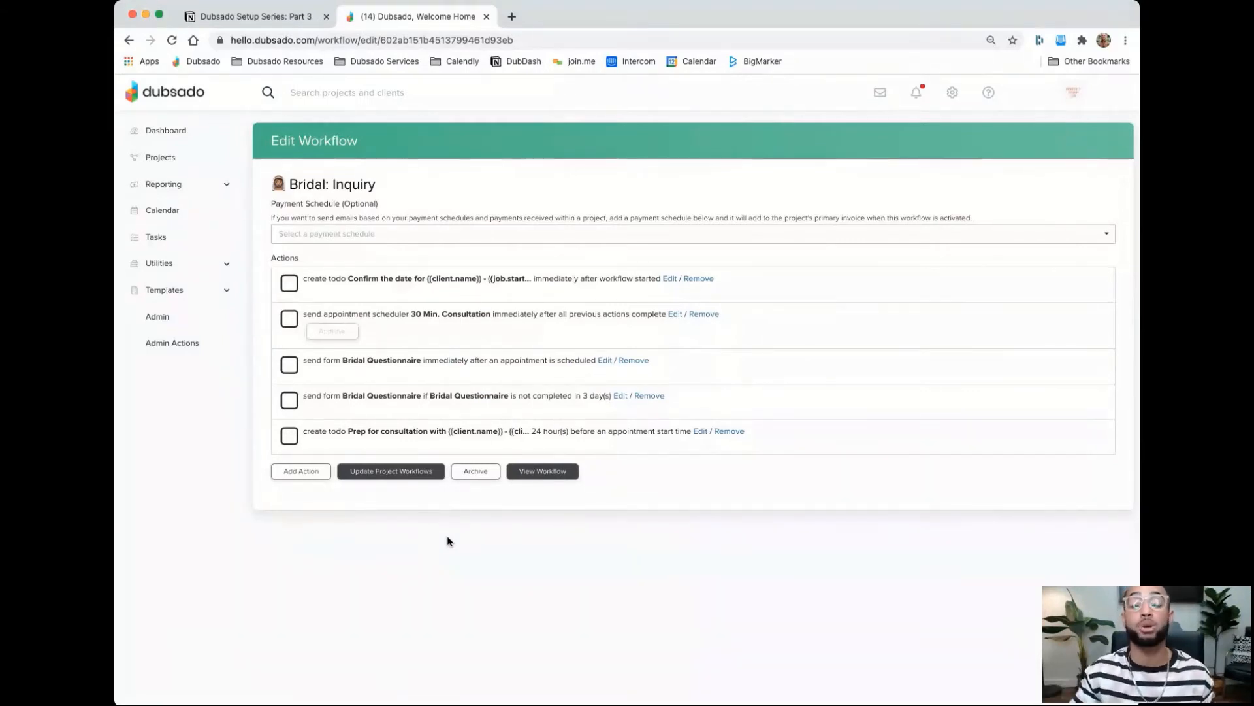
left_click(288, 15)
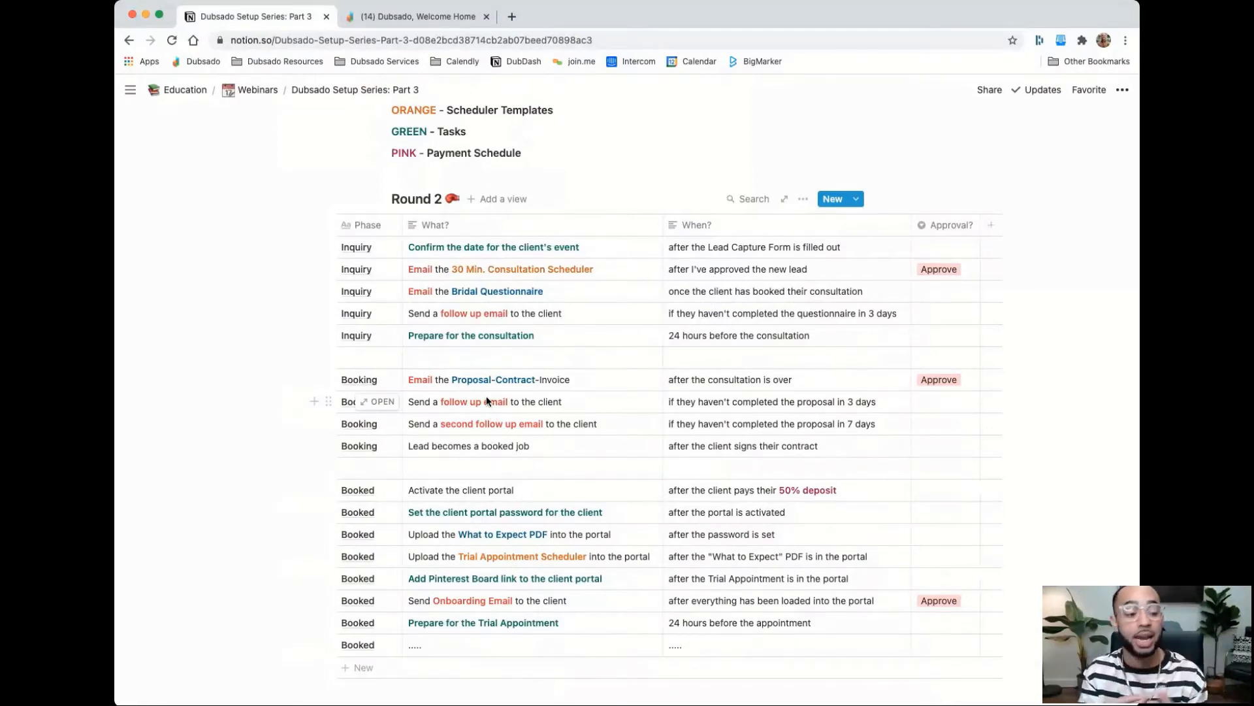
left_click(426, 17)
left_click(174, 290)
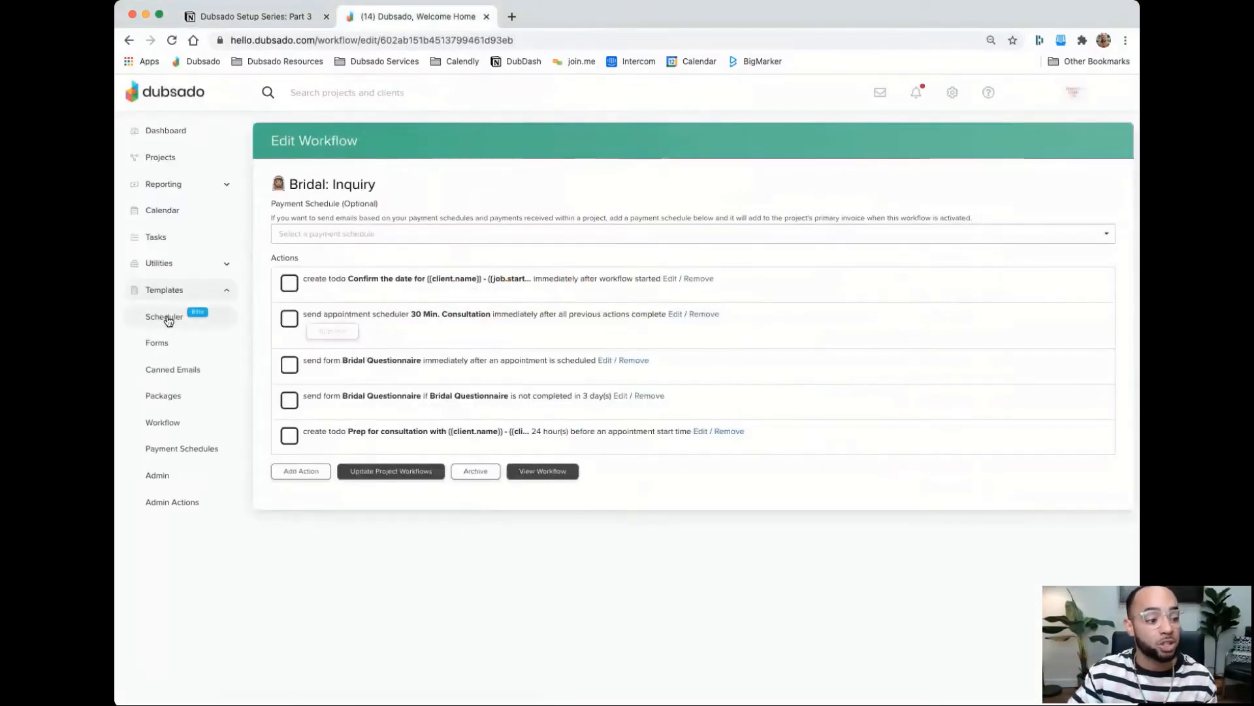
left_click(152, 423)
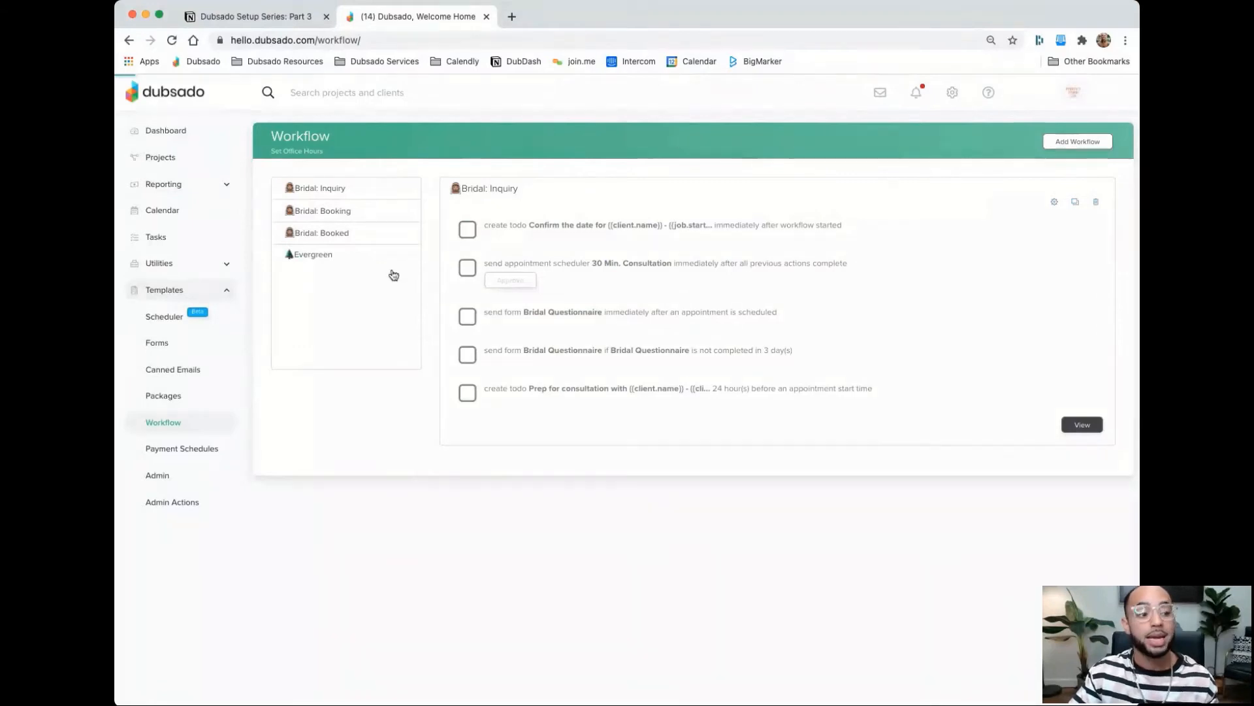
left_click(338, 213)
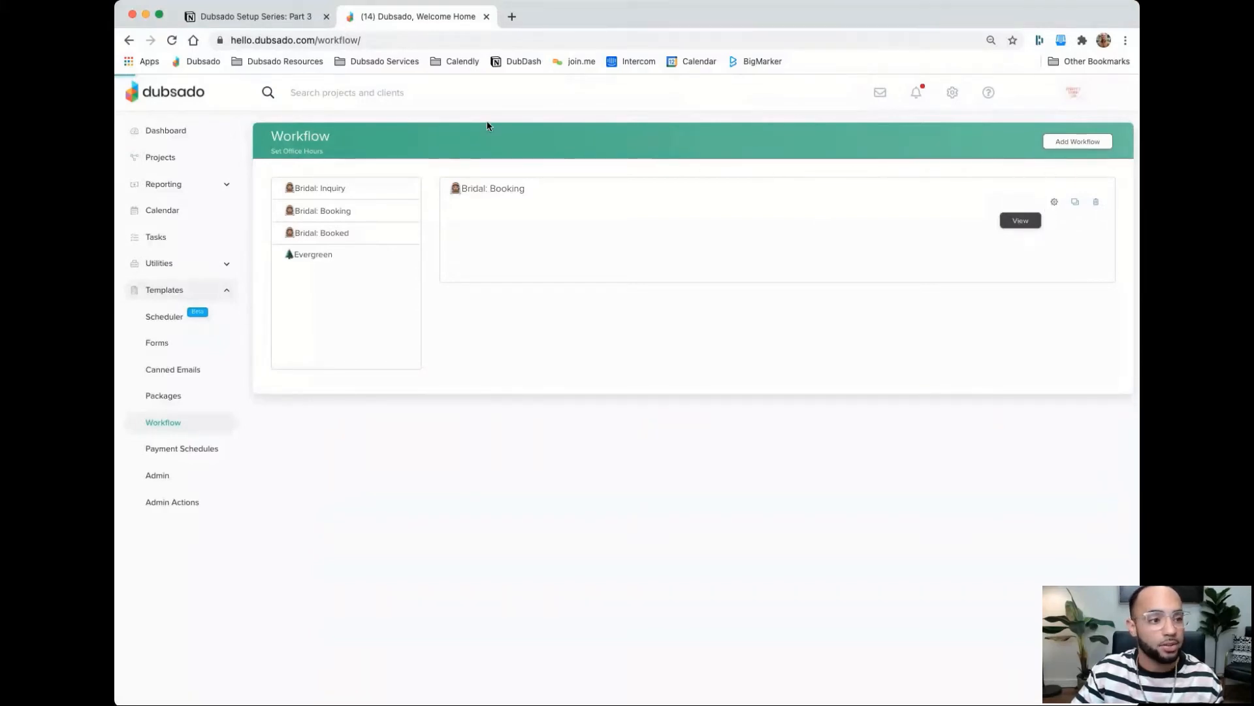
Check the Booking rows in Notion, reload Dubsado's workflow page and open the Bridal: Booking workflow for editing
left_click(269, 17)
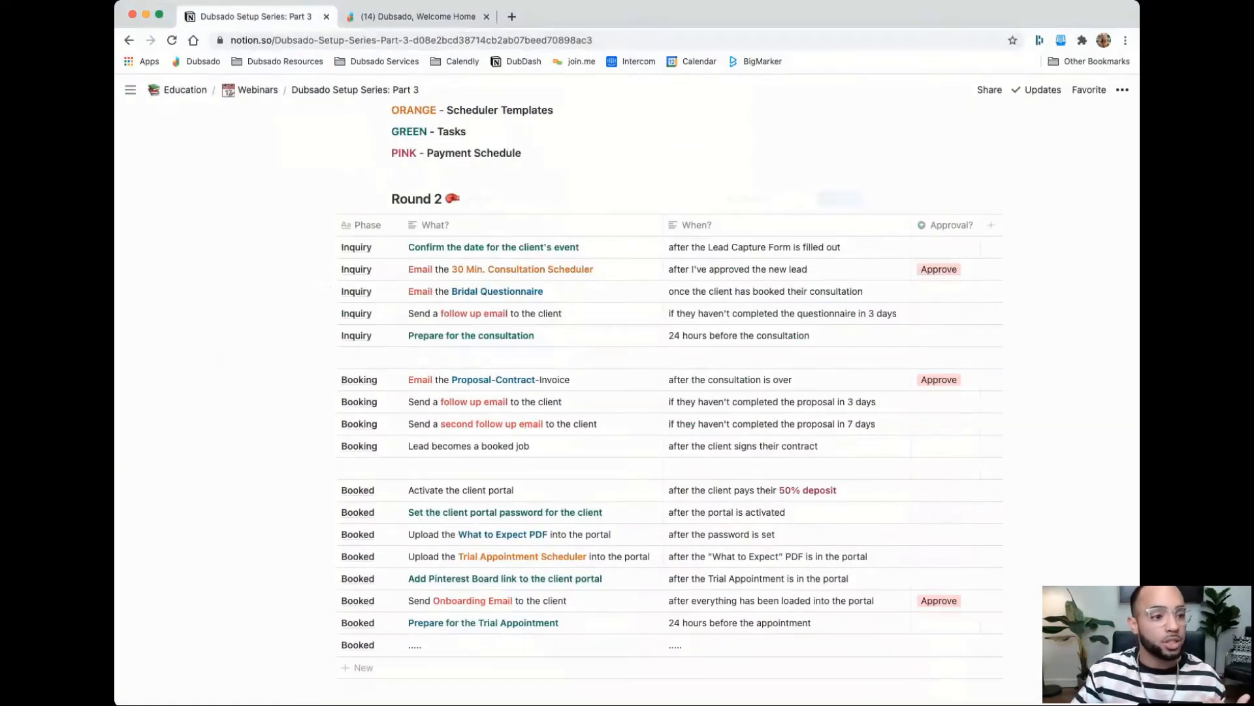
left_click(432, 18)
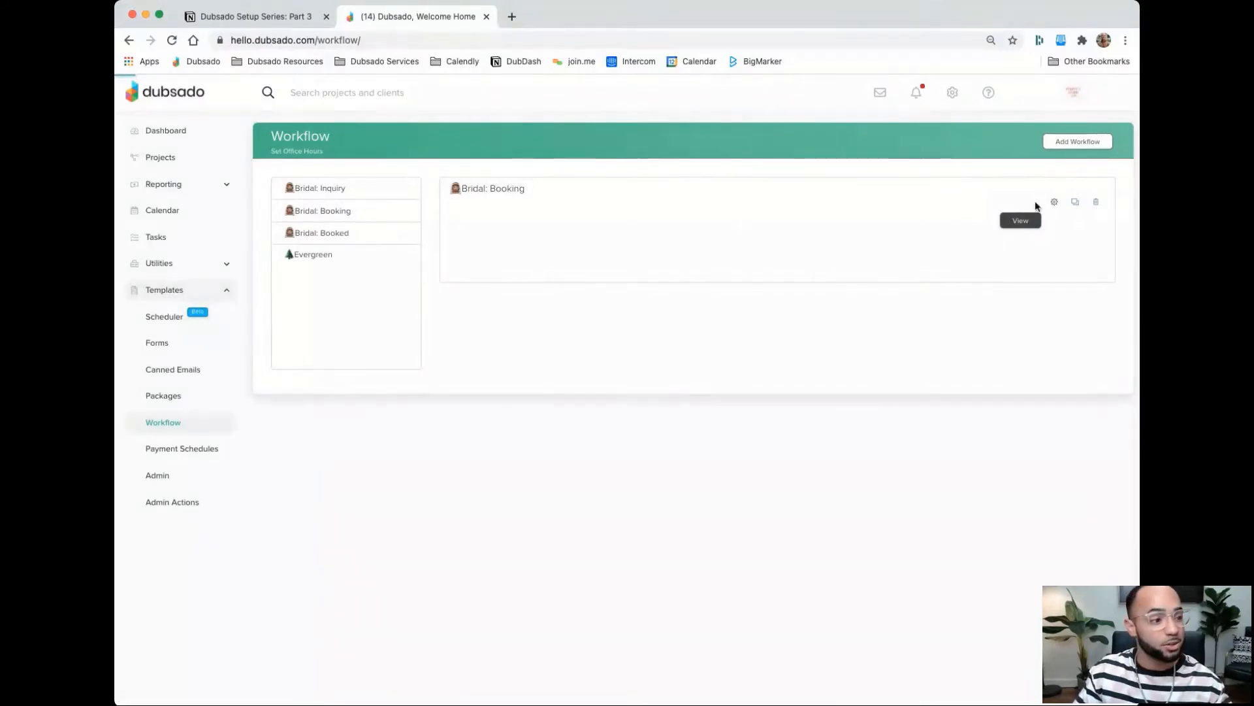
key("super+r")
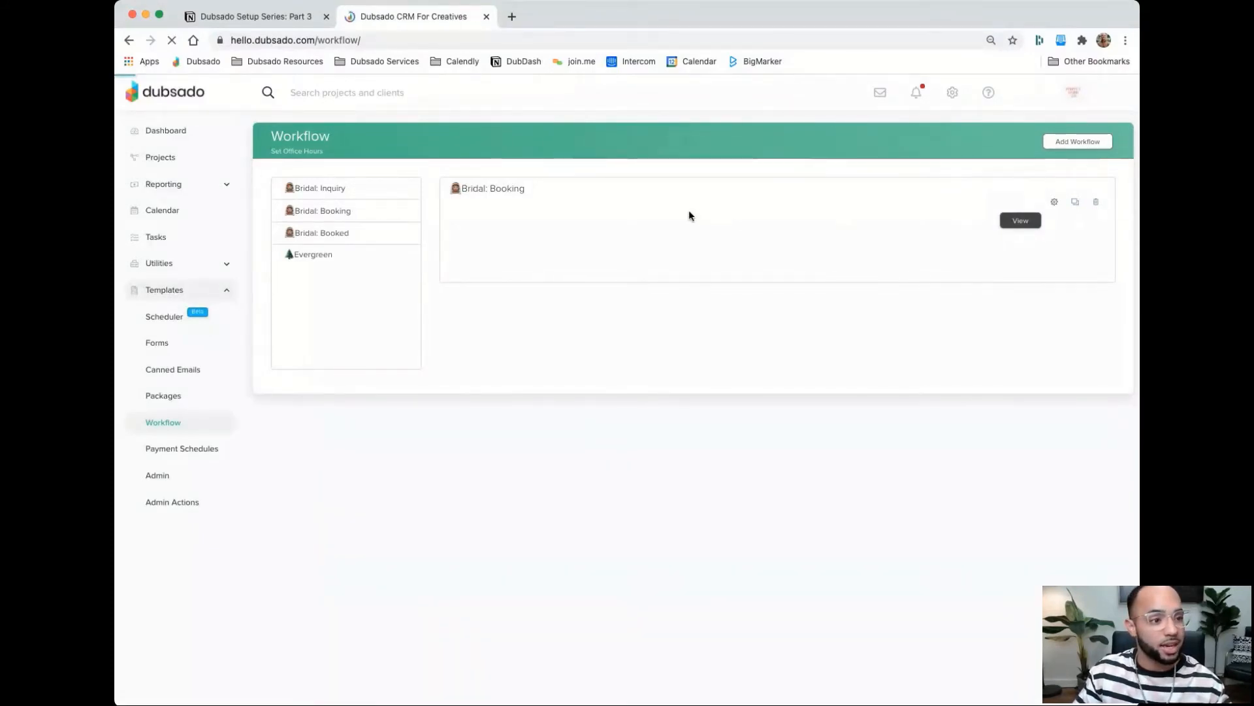
left_click(273, 18)
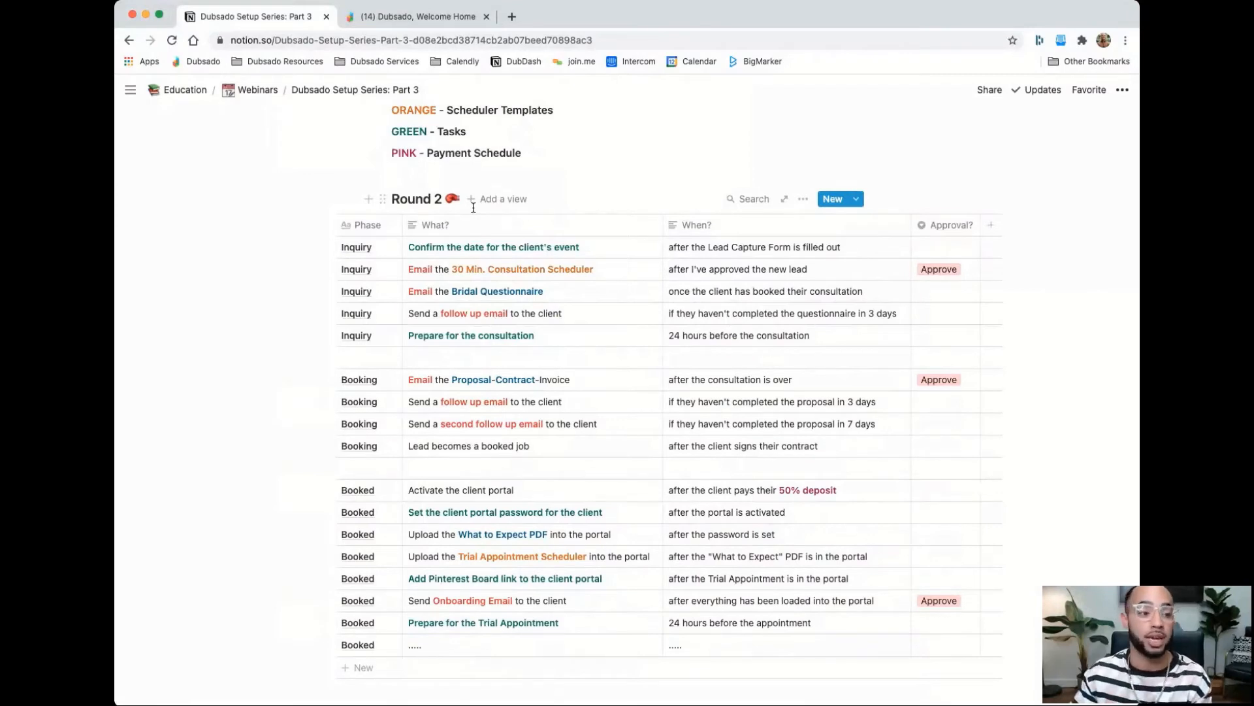
left_click(428, 16)
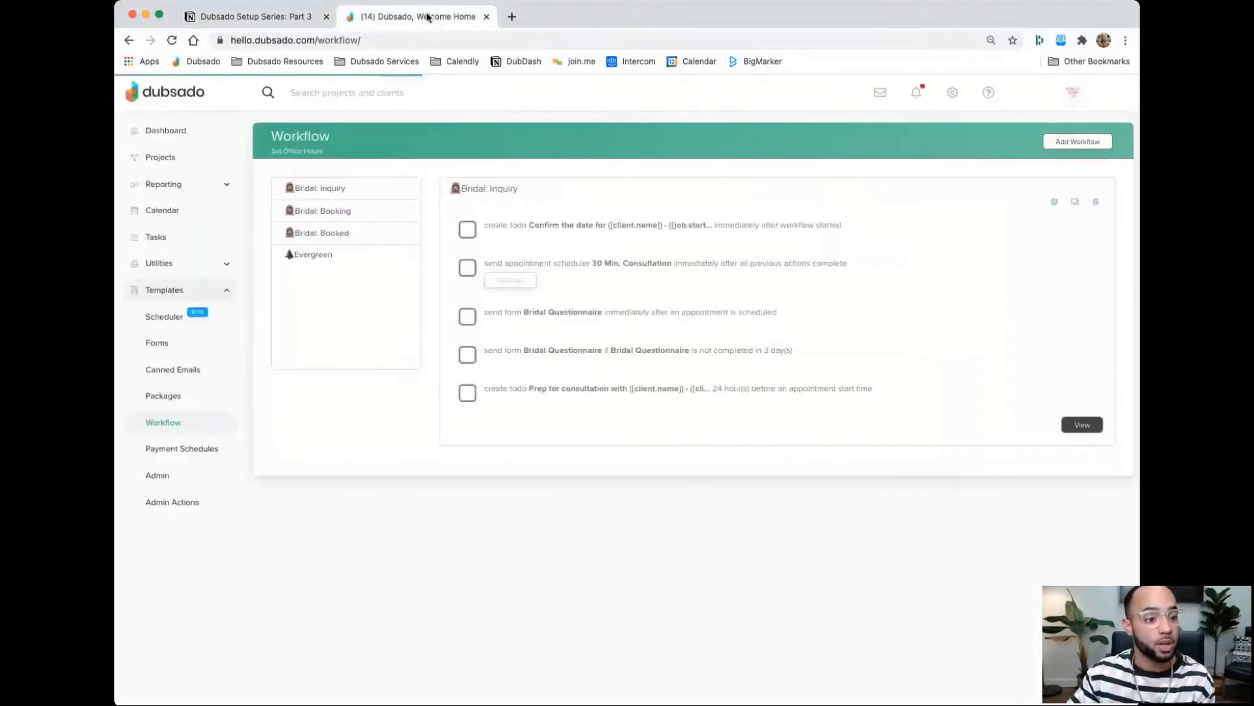
left_click(341, 217)
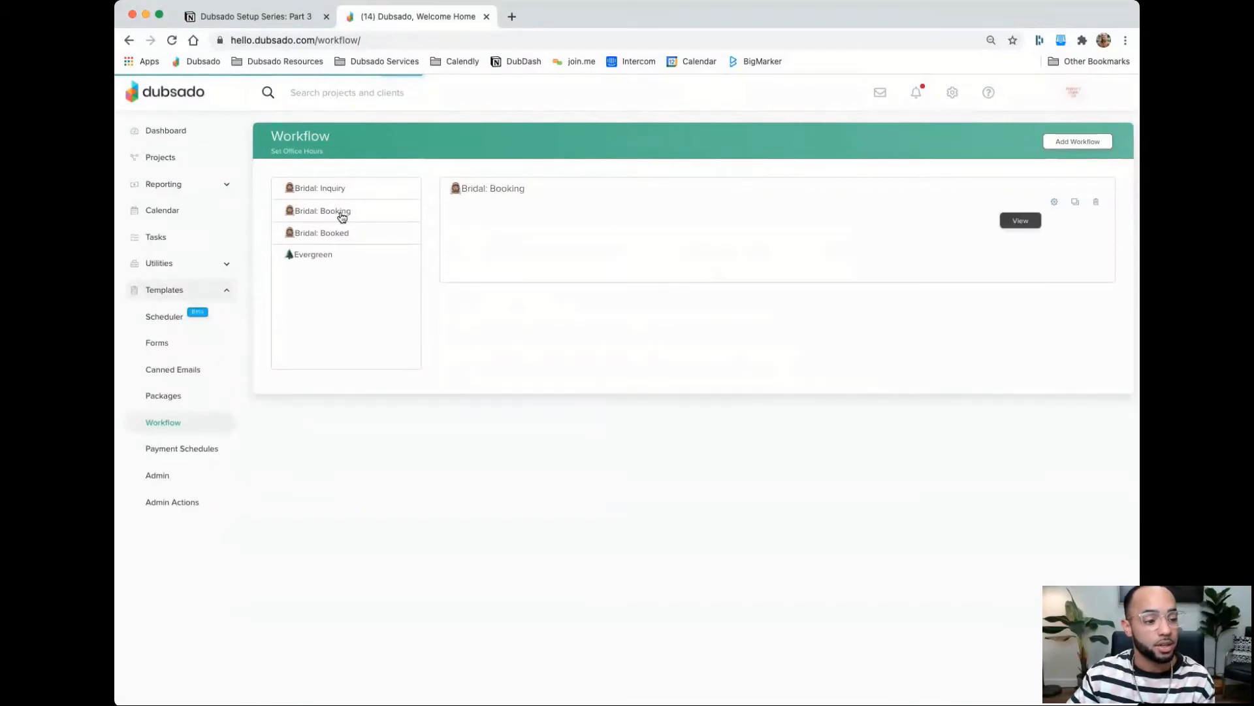
left_click(1053, 202)
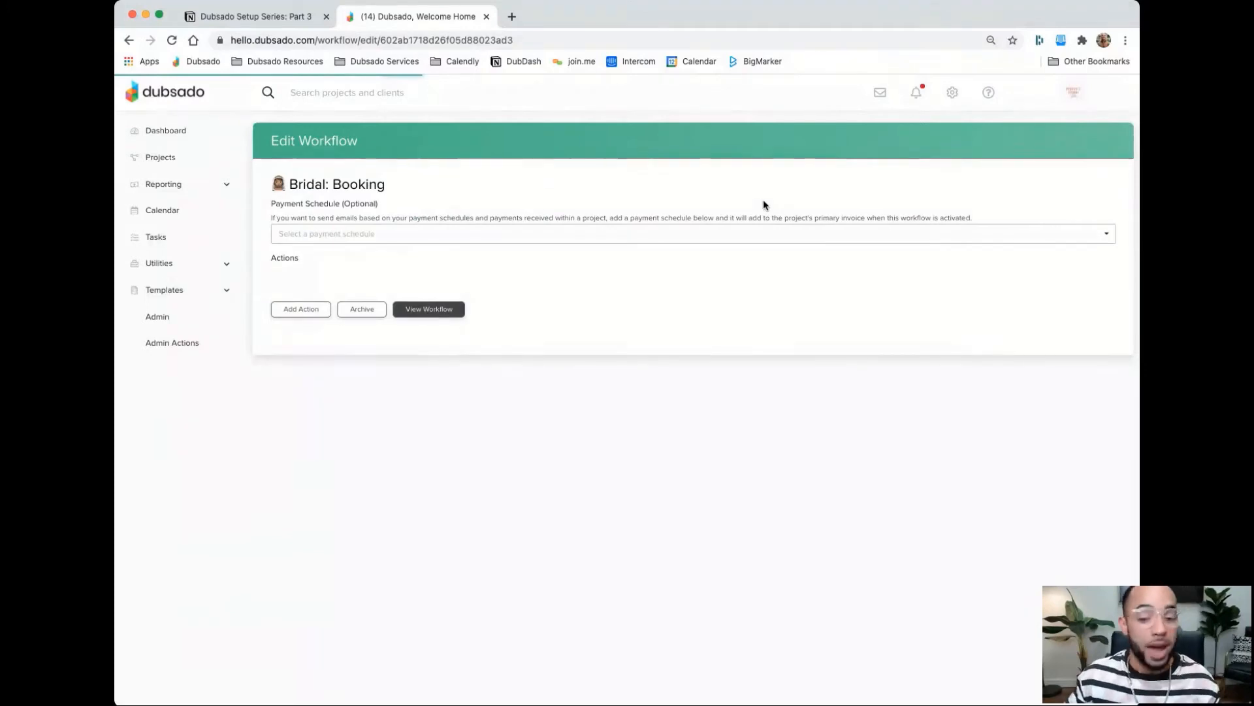
Add a Send Form action to the Bridal: Booking workflow
left_click(320, 312)
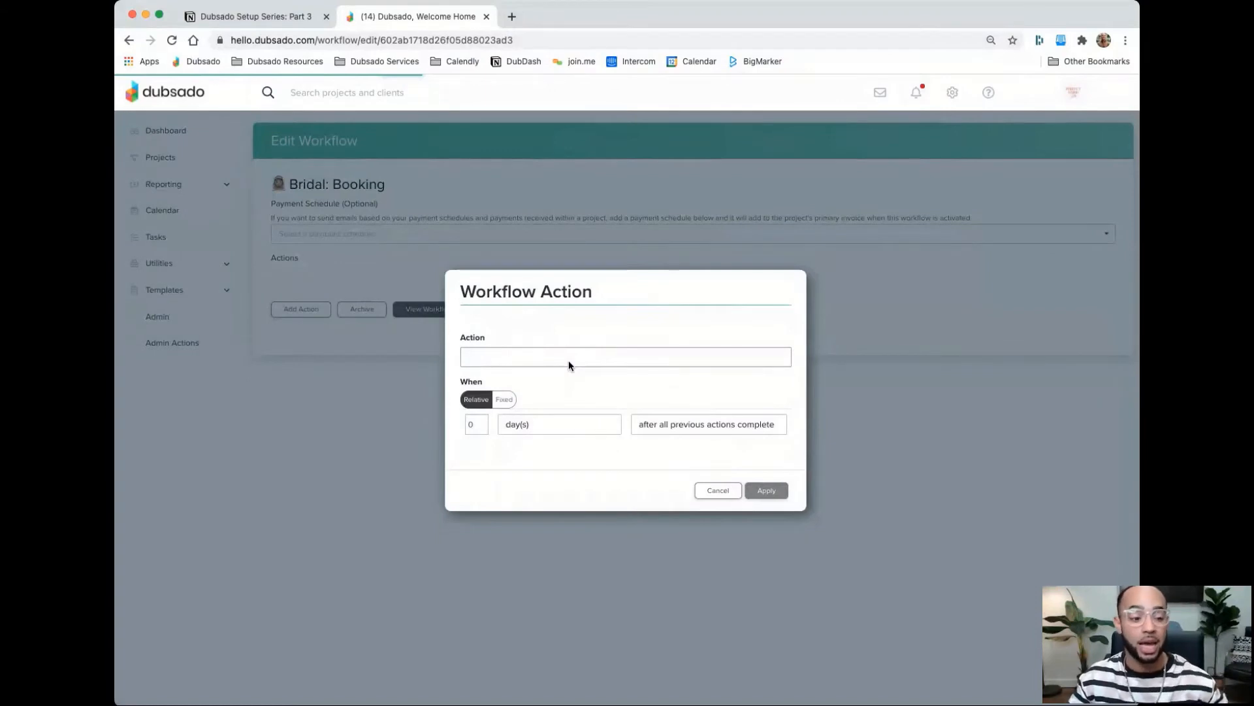
left_click(569, 361)
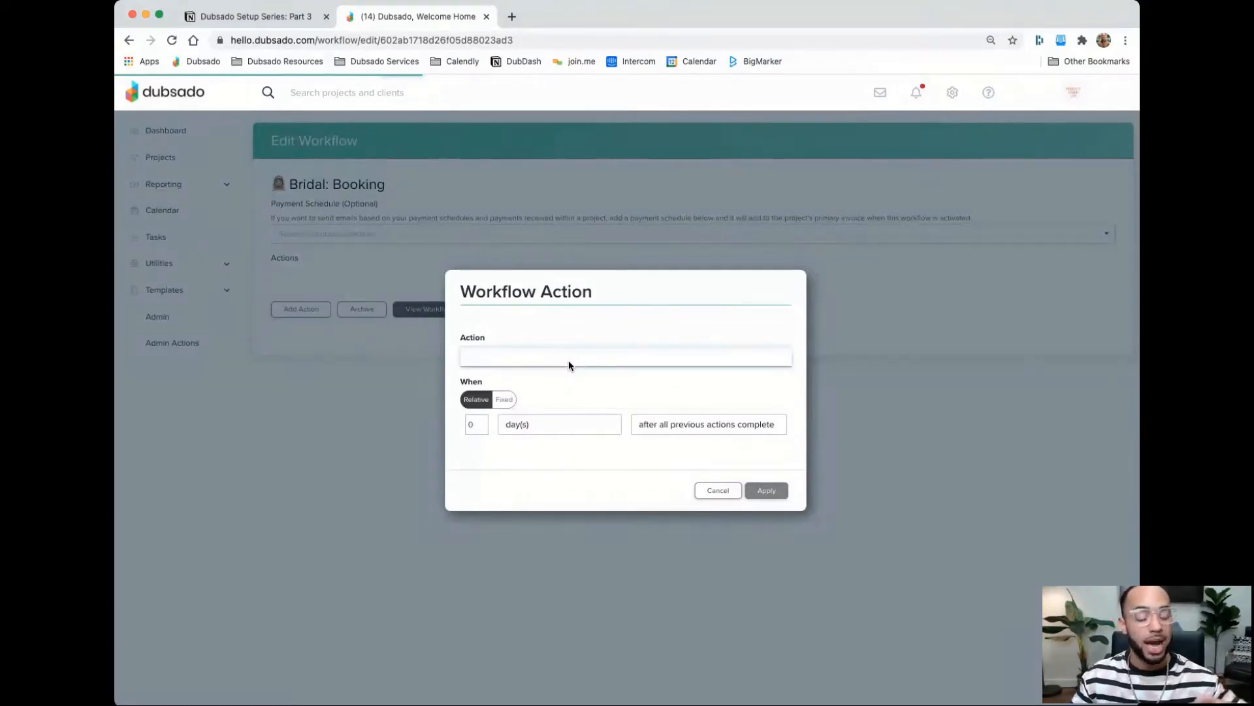
left_click(566, 412)
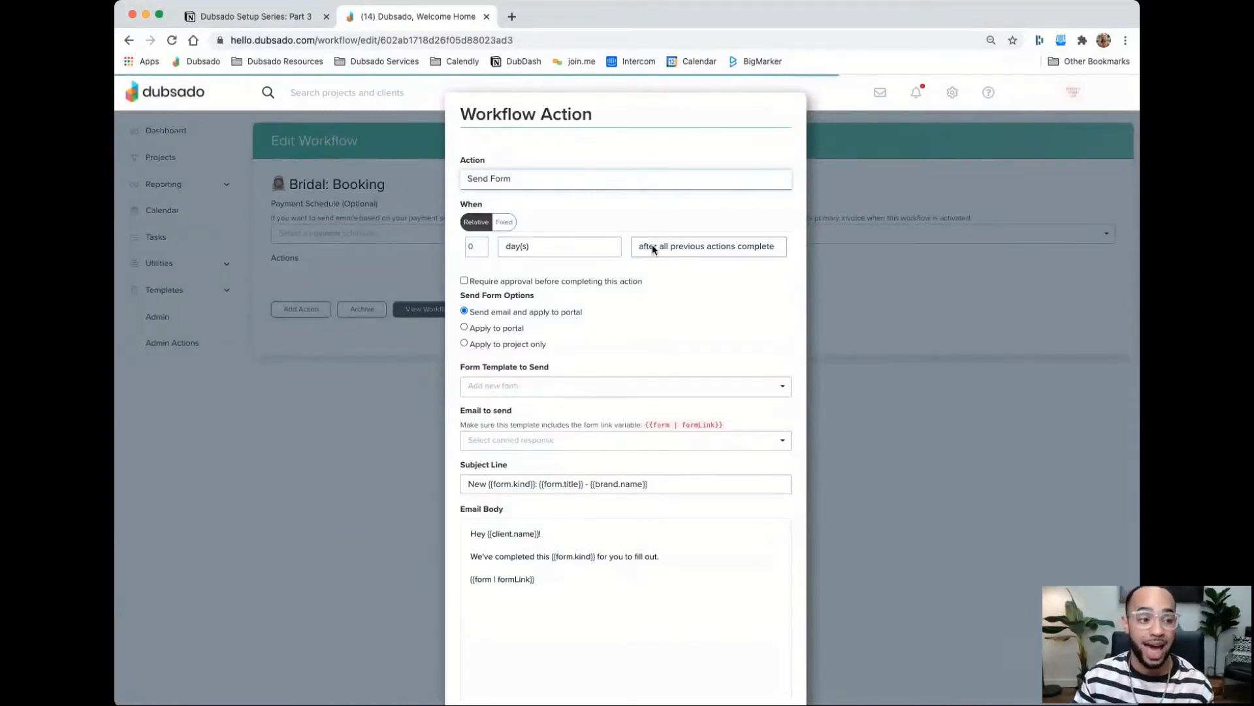
left_click(284, 24)
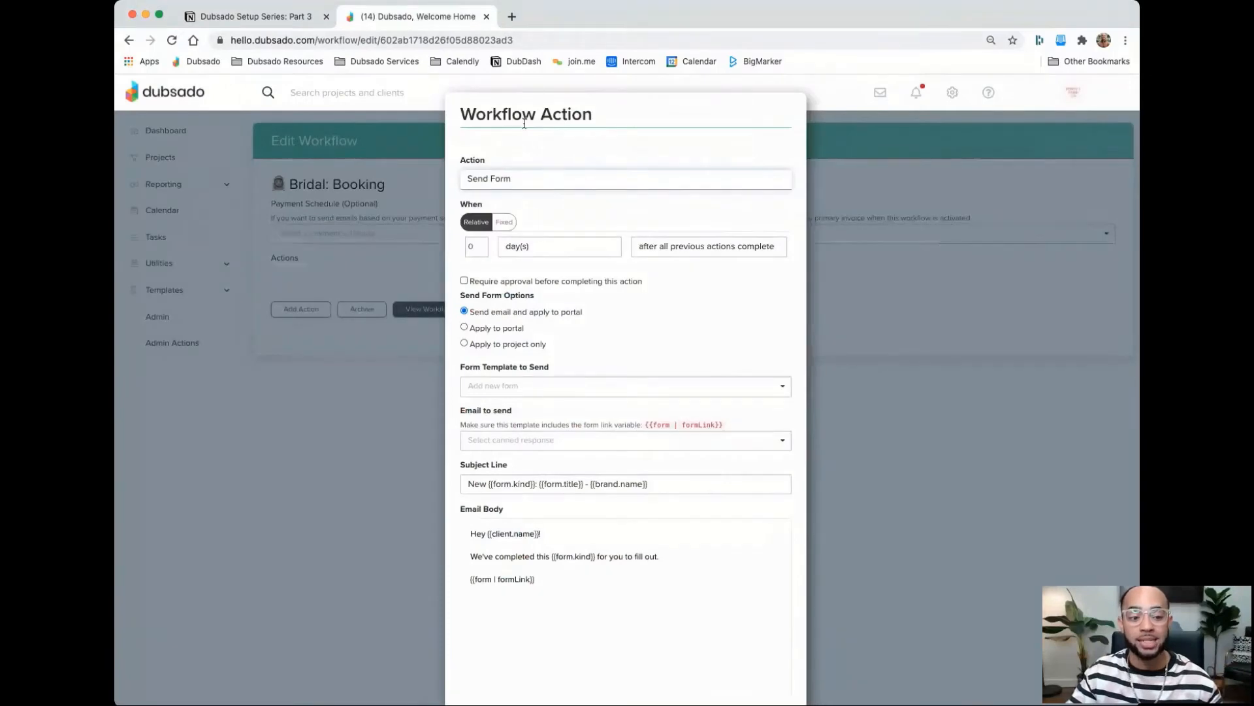
Try timing the form action after an appointment has ended, and return the trigger to after all previous actions complete
left_click(723, 247)
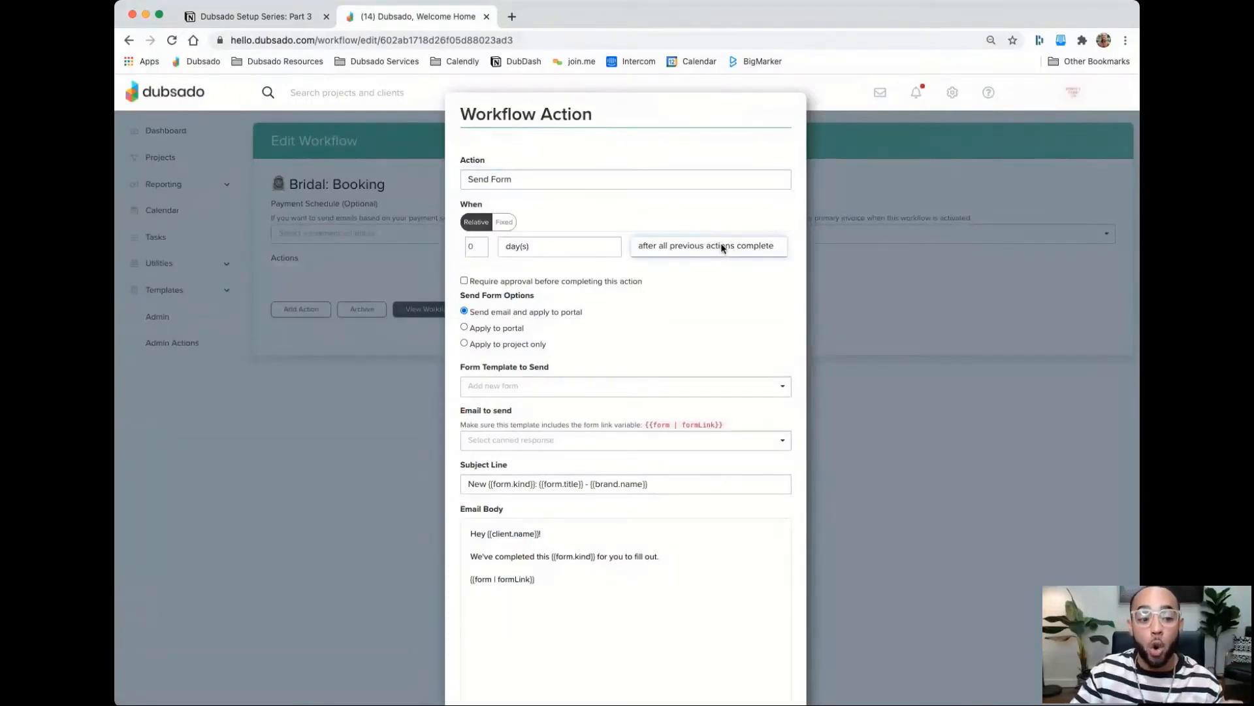
left_click(723, 296)
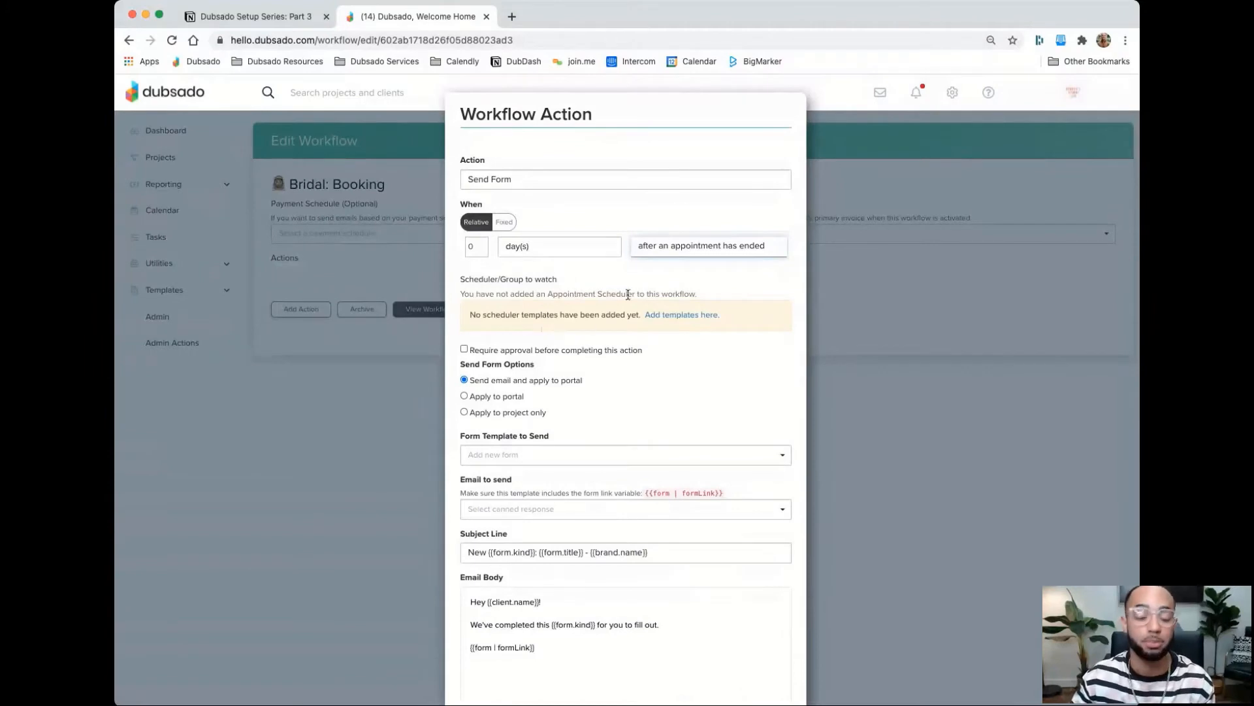
left_click(679, 207)
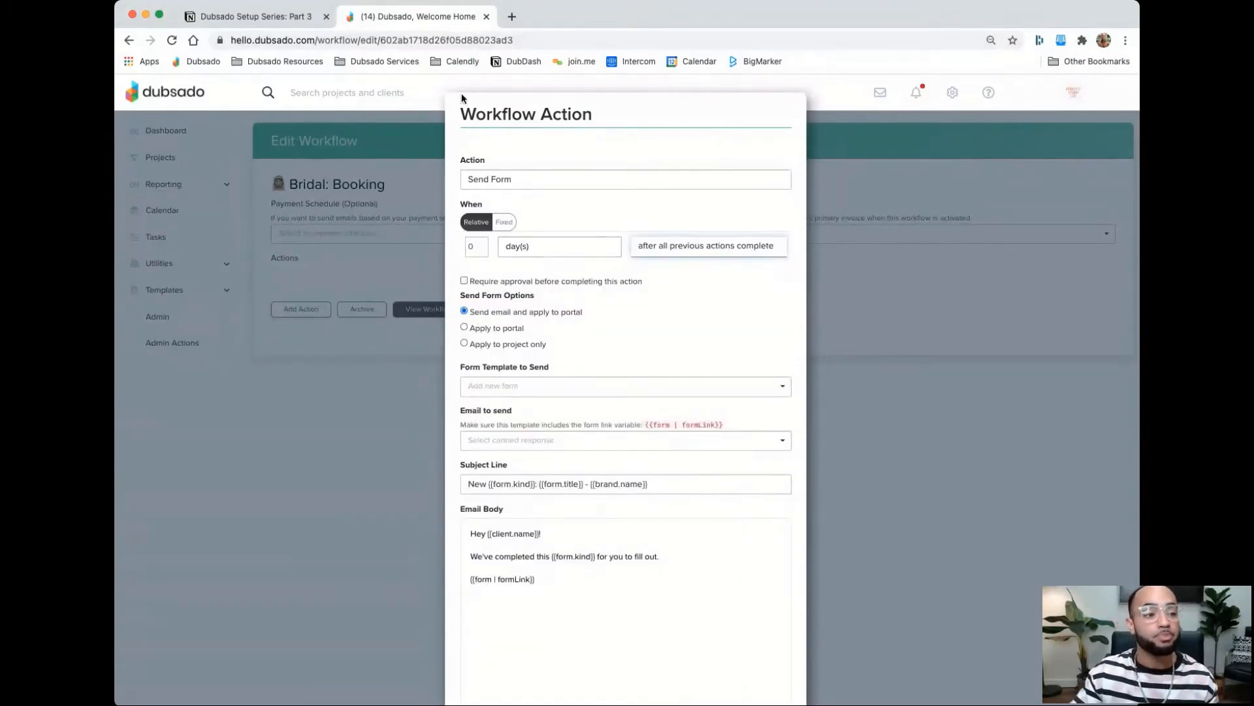
Check the proposal row's approval in Notion, then require approval in Dubsado and choose Bridal Proposal as the form template
left_click(275, 21)
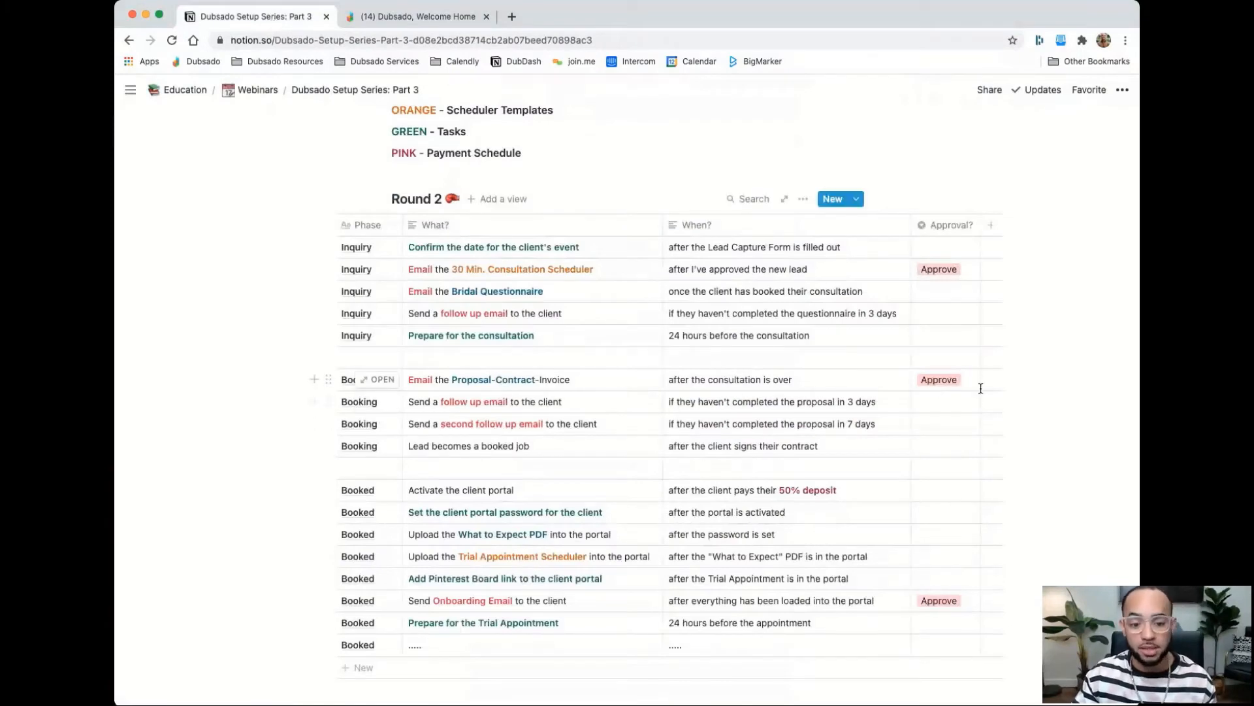
left_click(386, 18)
left_click(464, 281)
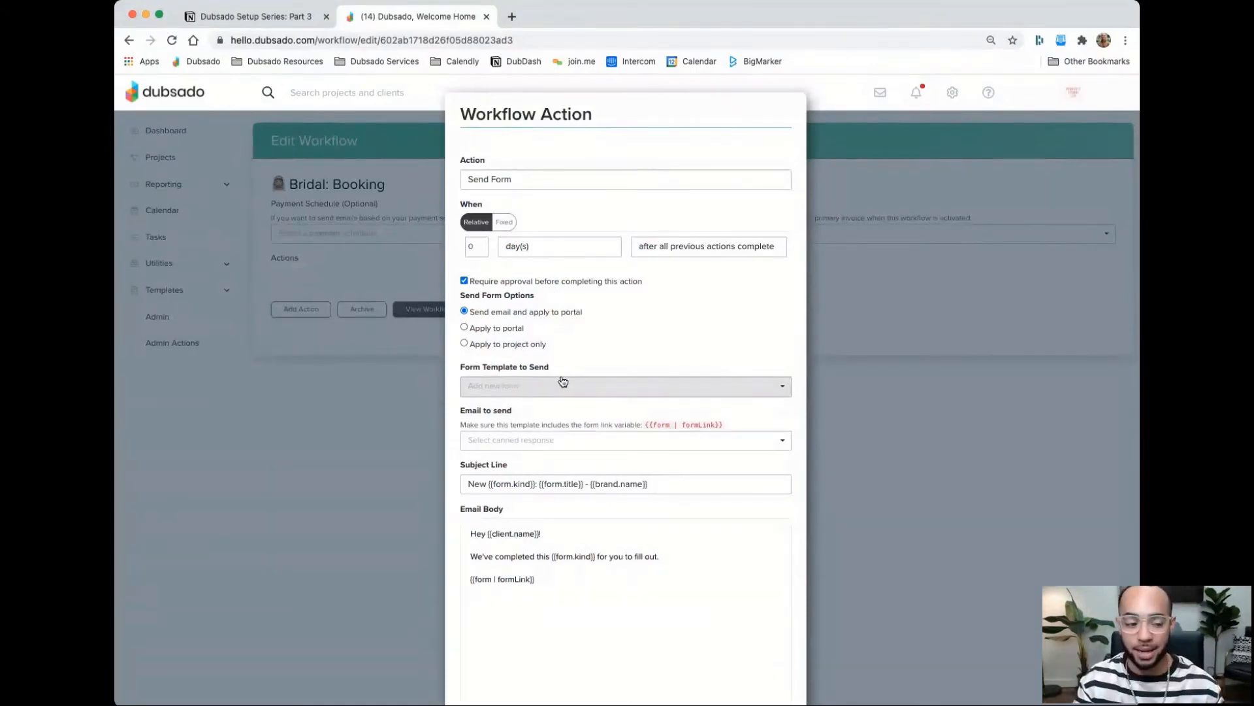
left_click(565, 387)
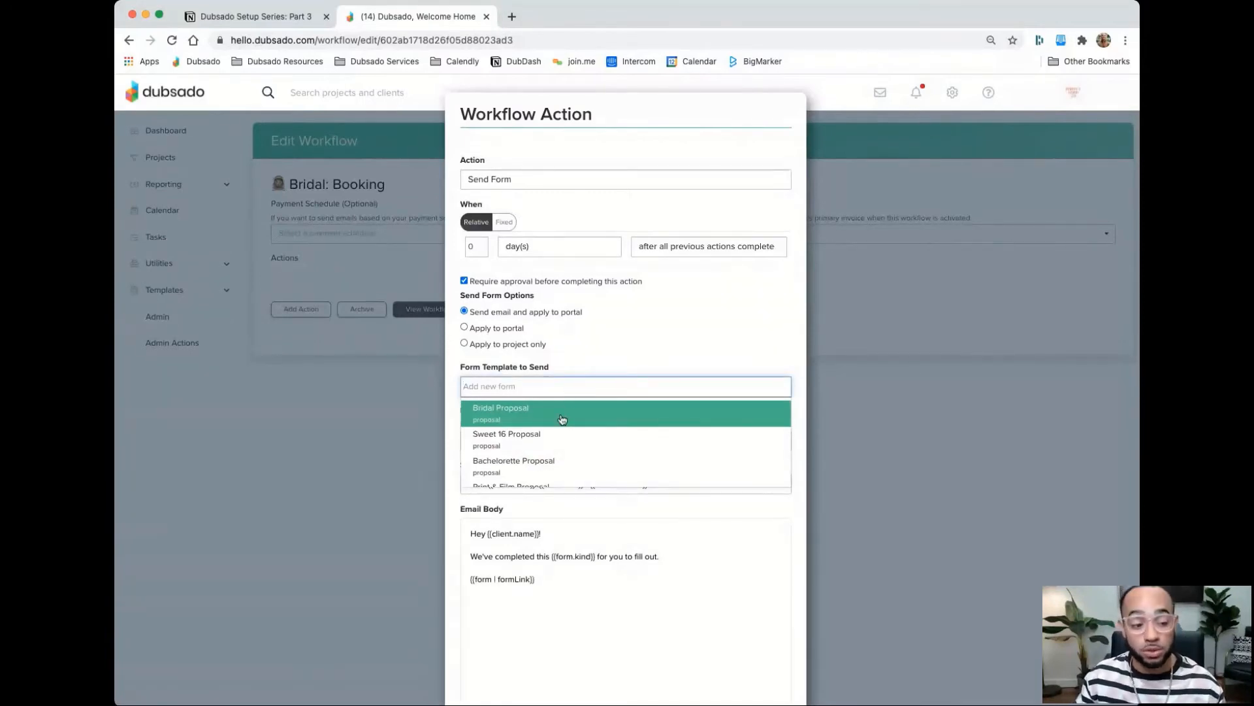
left_click(562, 419)
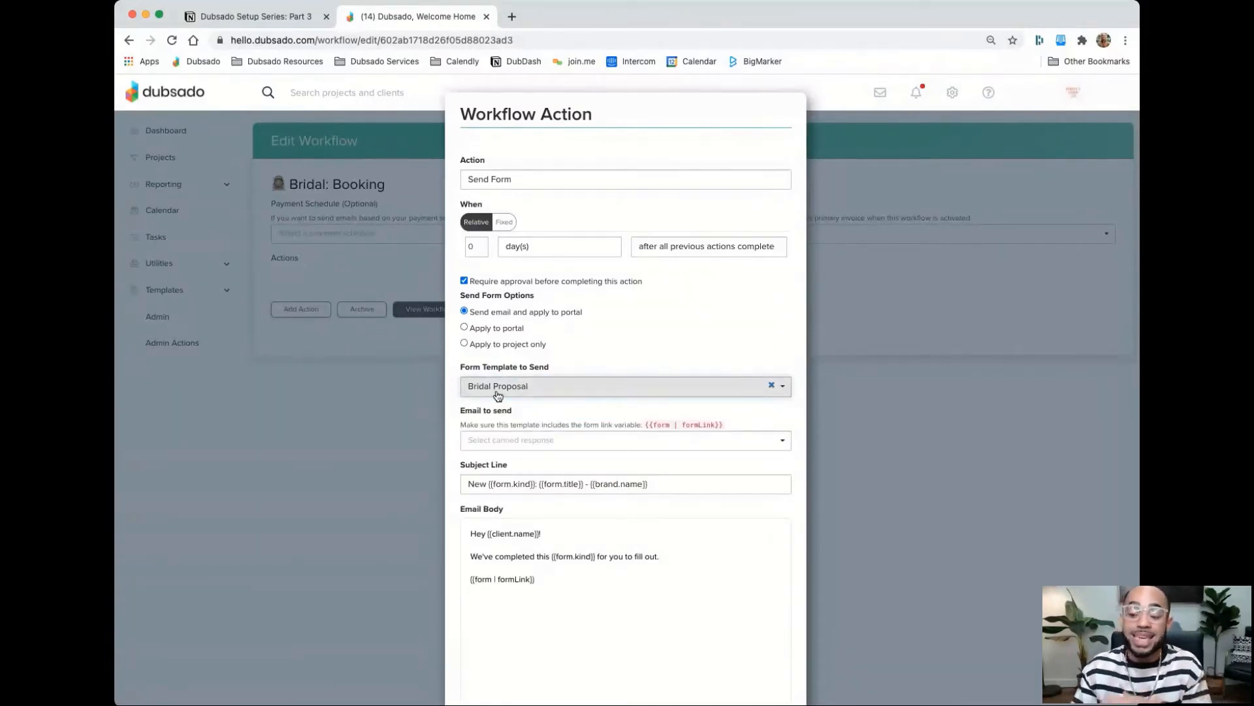
Choose the "Clients - Bridal Proposal" canned email for the form action and review its subject and body
left_click(523, 441)
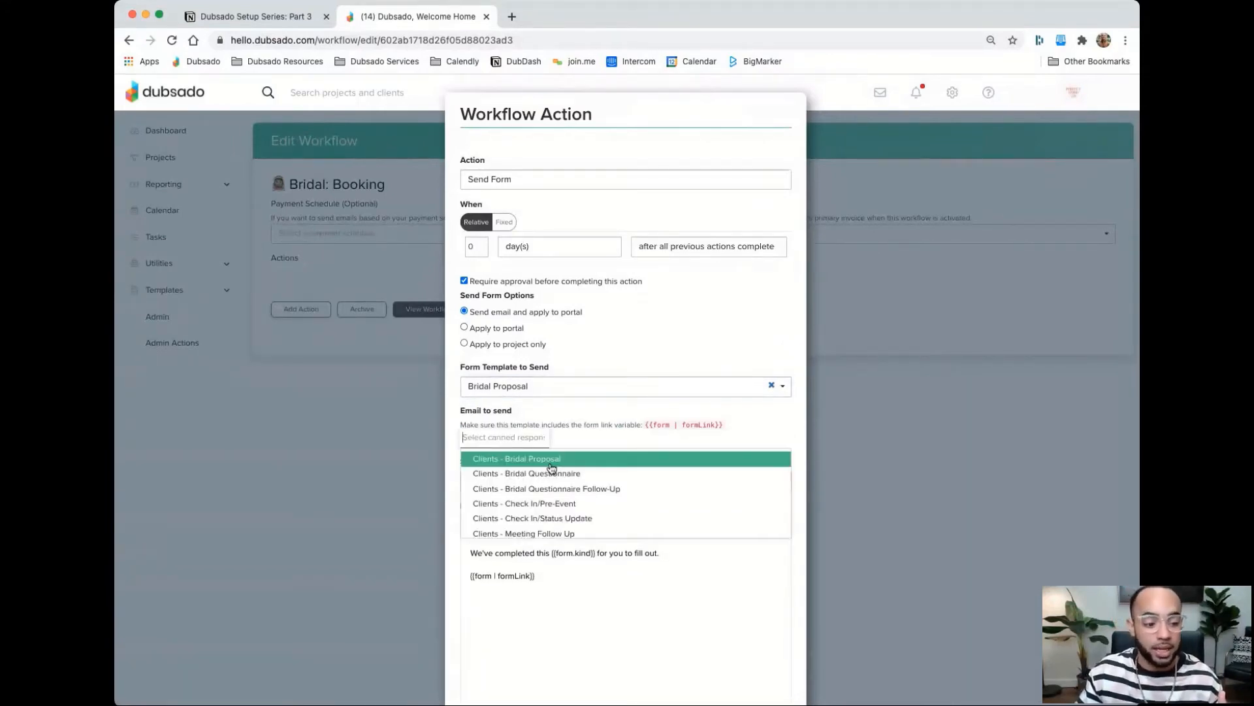
left_click(534, 460)
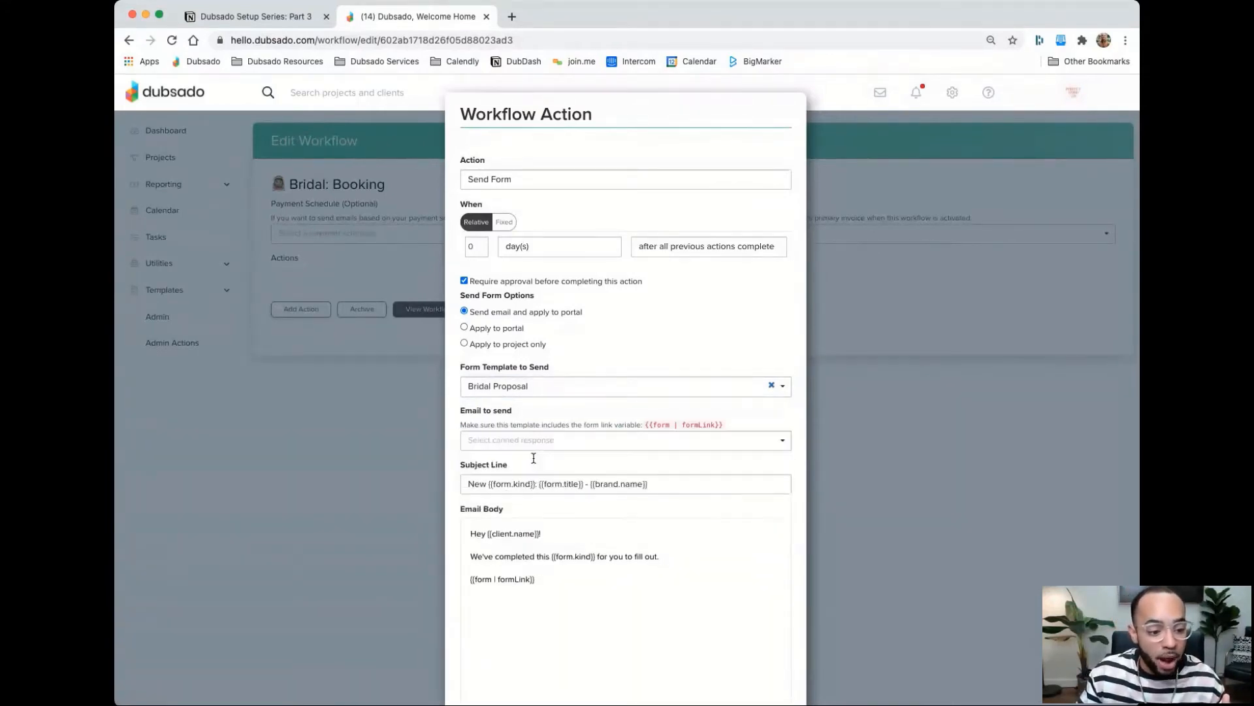
scroll(612, 520, "down", 1)
scroll(611, 519, "down", 2)
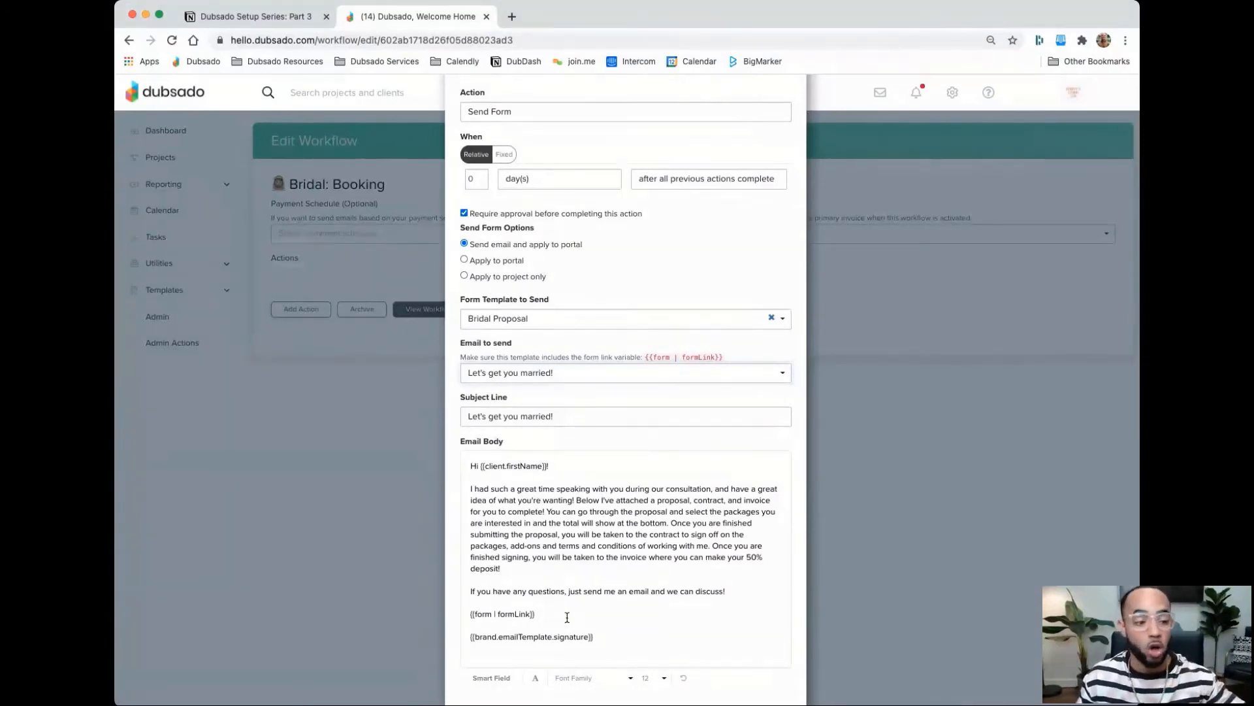
Apply the Bridal Proposal form action and check the proposal follow-up email's timing in the Notion process table
scroll(706, 588, "down", 3)
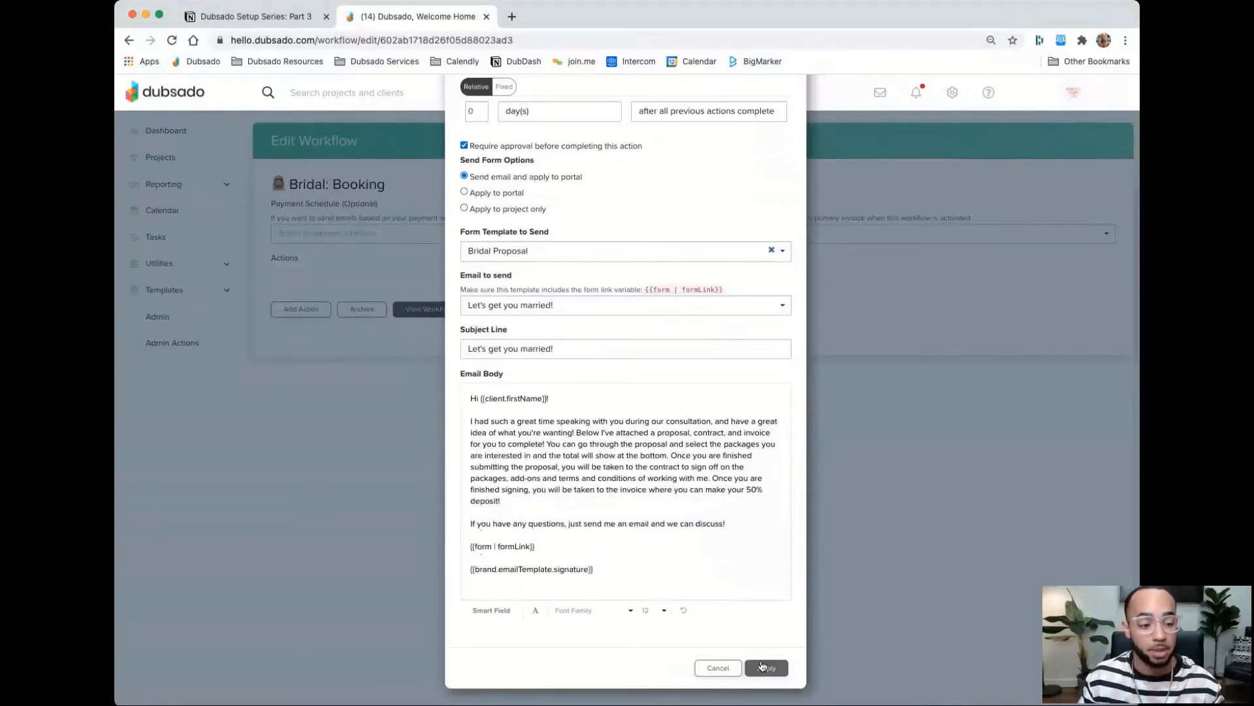
left_click(765, 667)
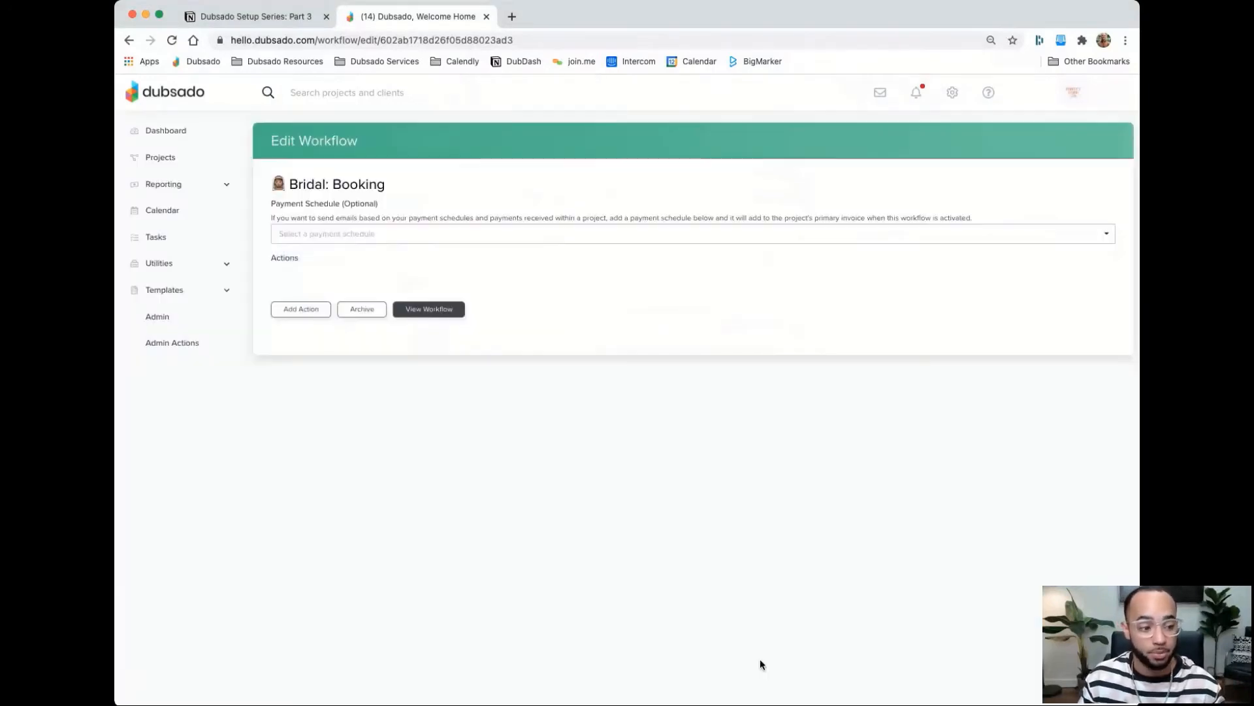
left_click(285, 18)
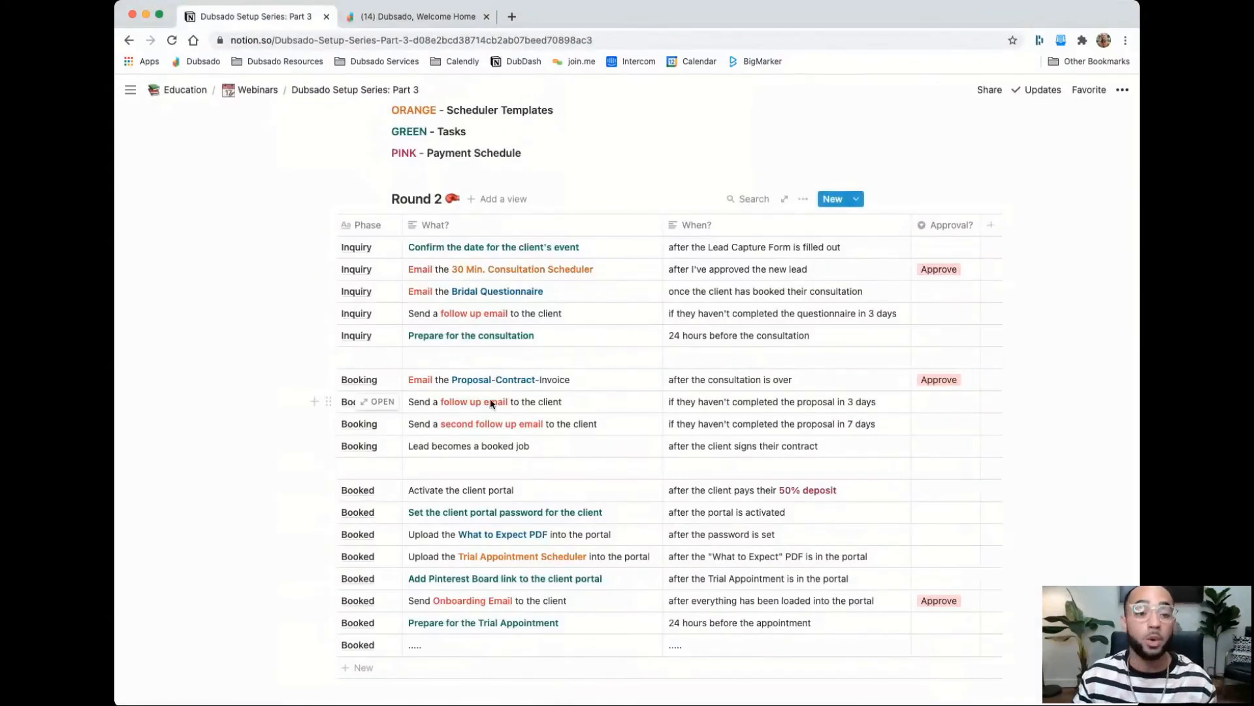
left_click(439, 15)
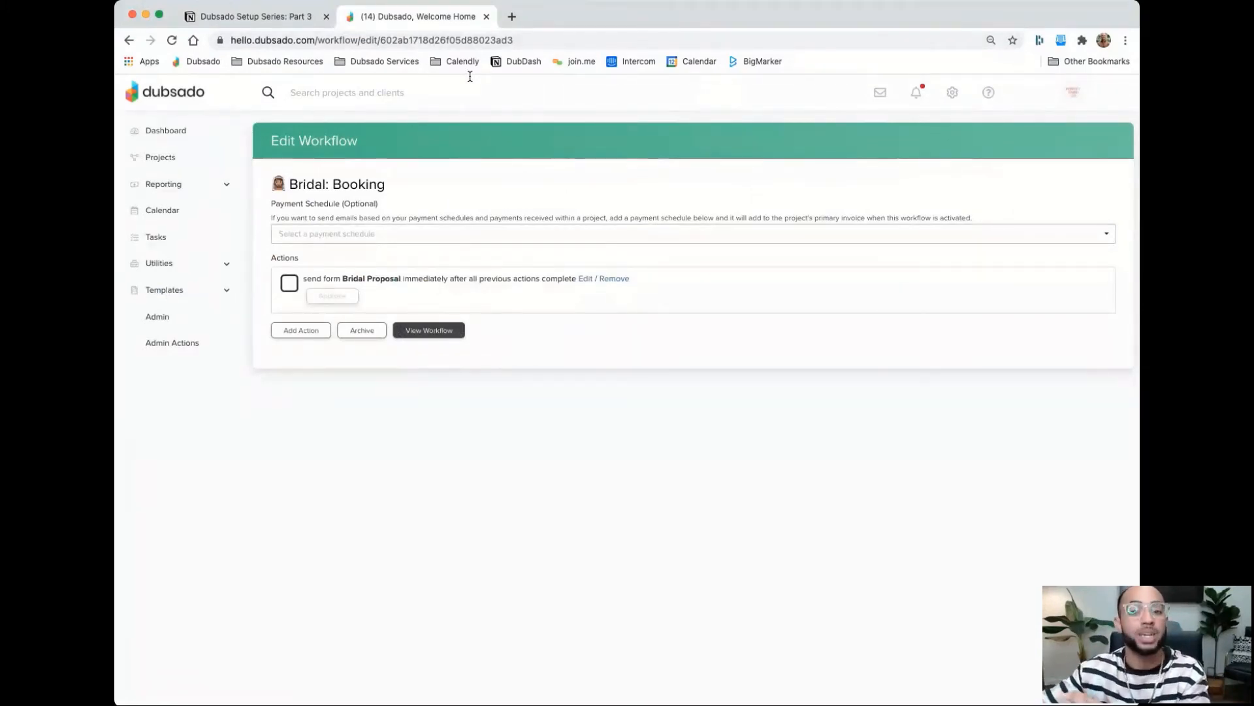
left_click(282, 19)
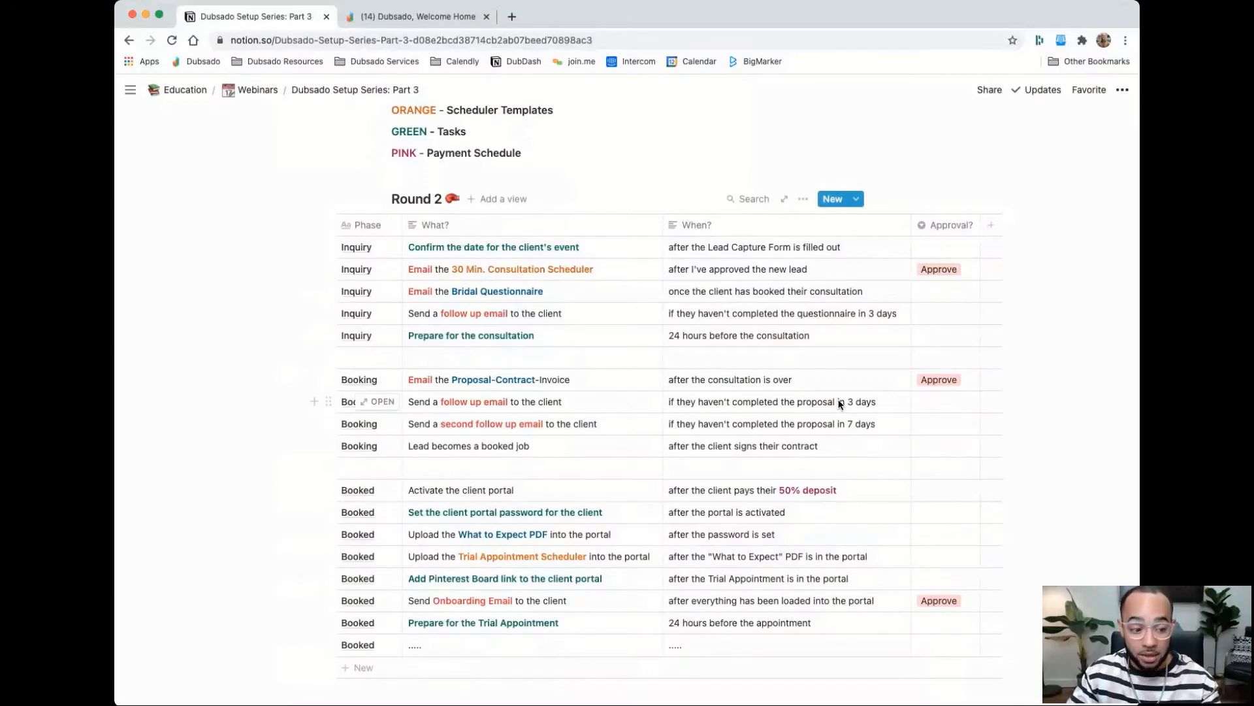
left_click(411, 17)
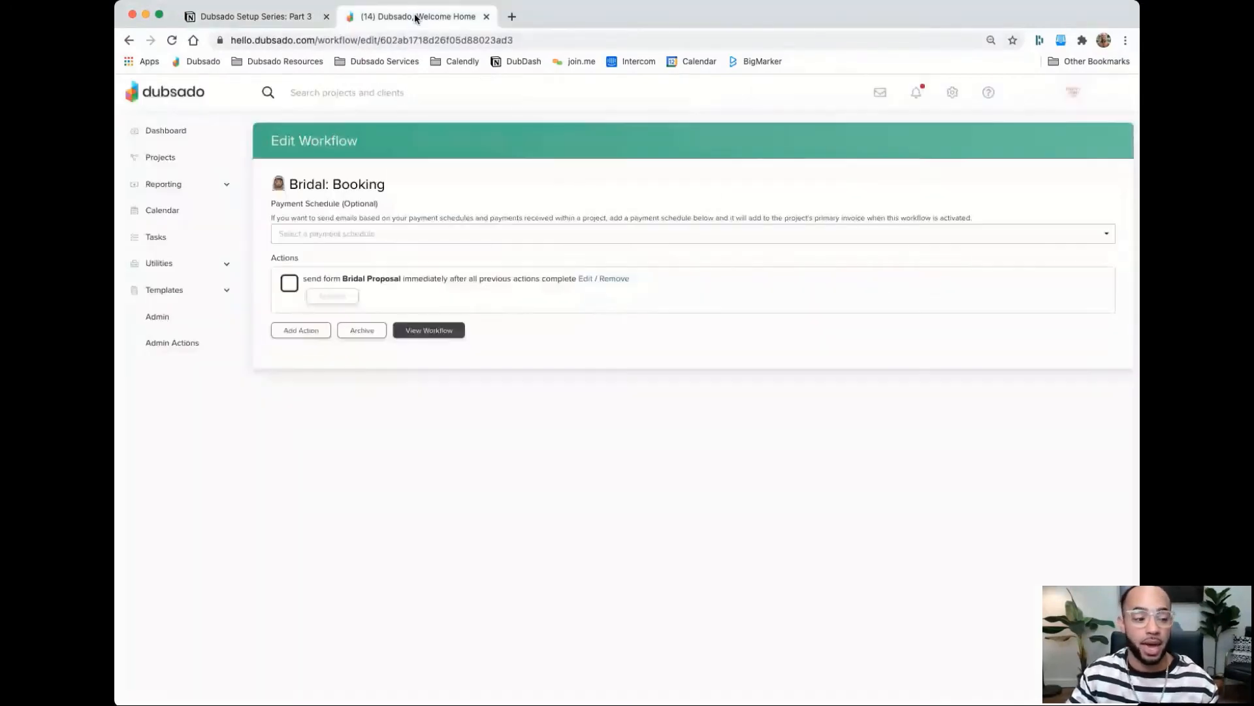
Add a Send Form action to the Booking workflow, timed 3 days after form is not completed, watching the Bridal Proposal form
left_click(302, 330)
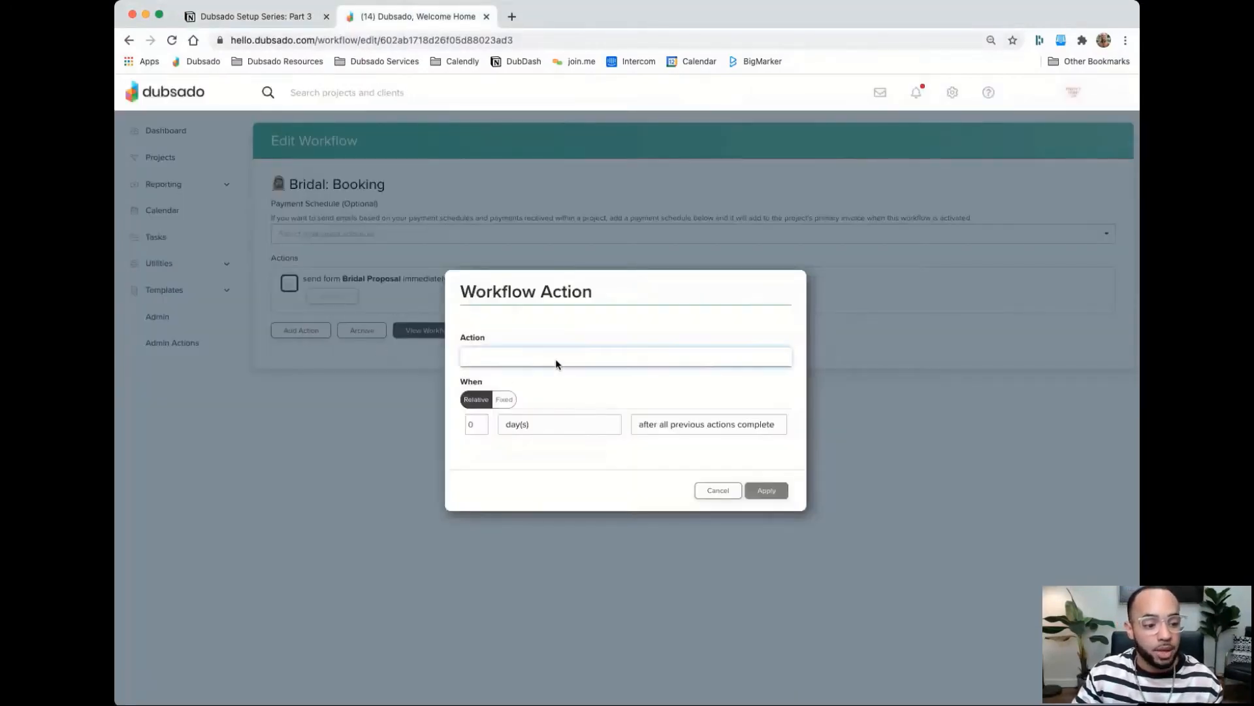
left_click(556, 363)
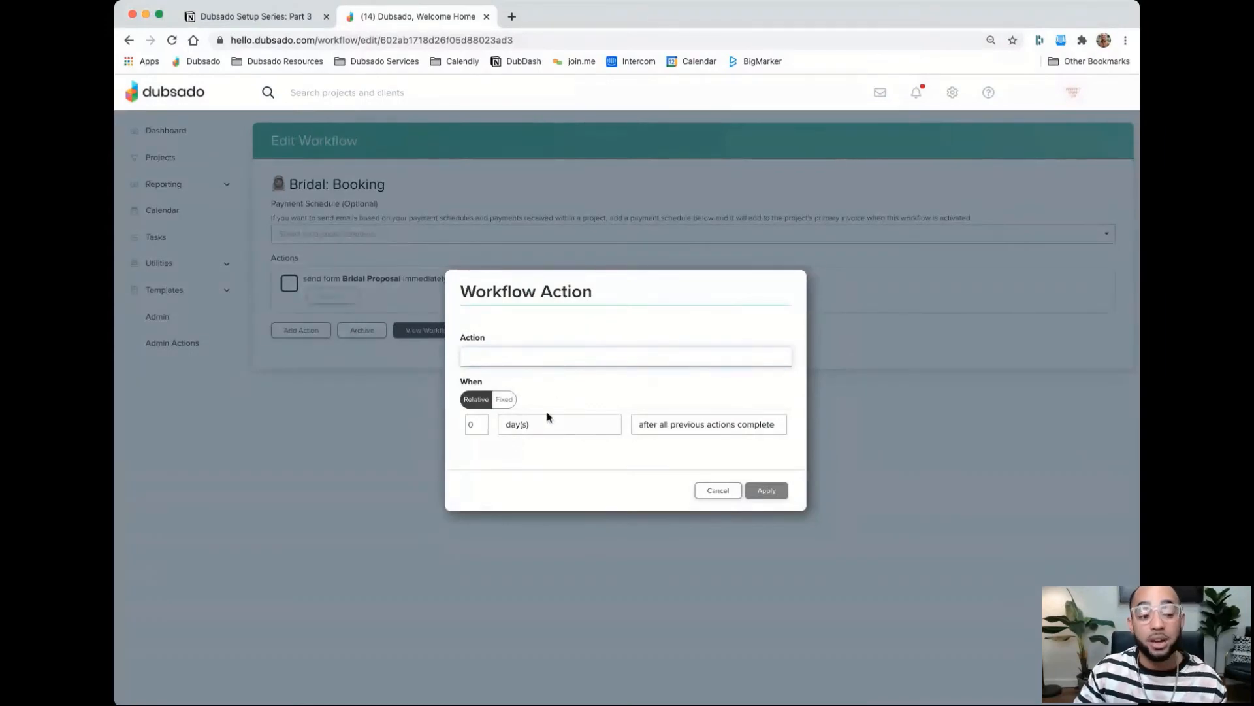
left_click(547, 411)
double_click(477, 246)
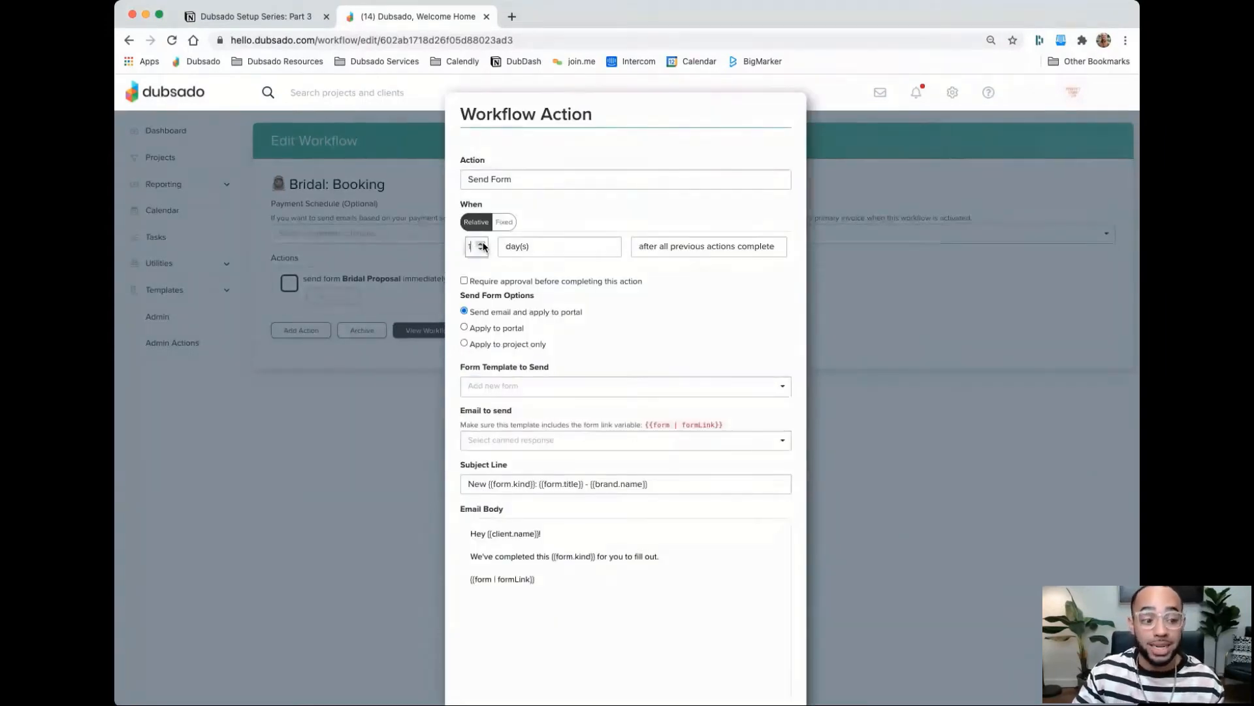
type("3")
left_click(663, 248)
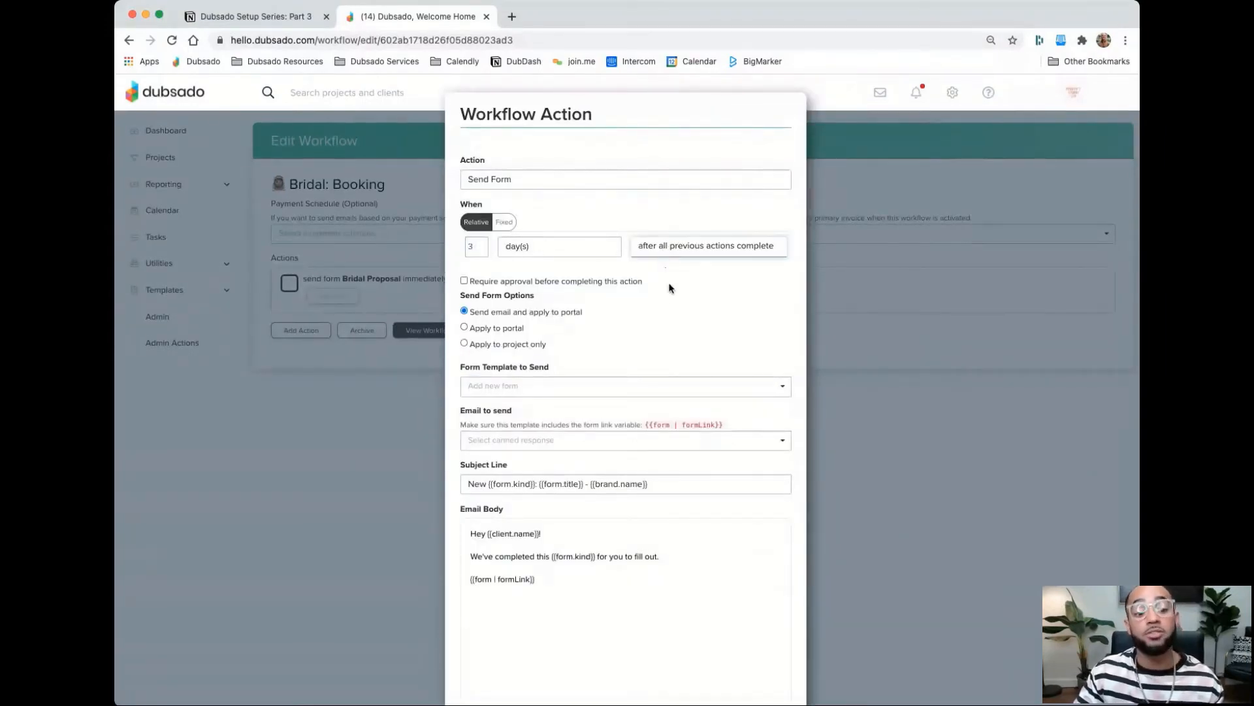
left_click(671, 303)
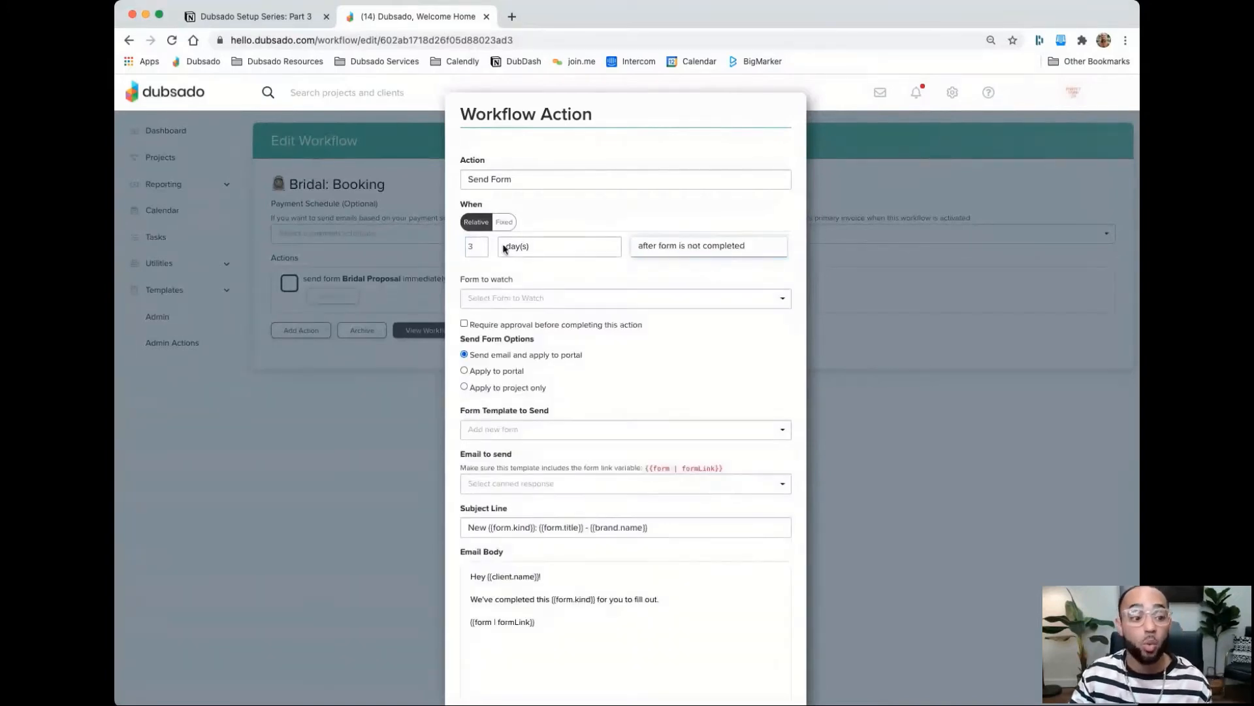
left_click(560, 298)
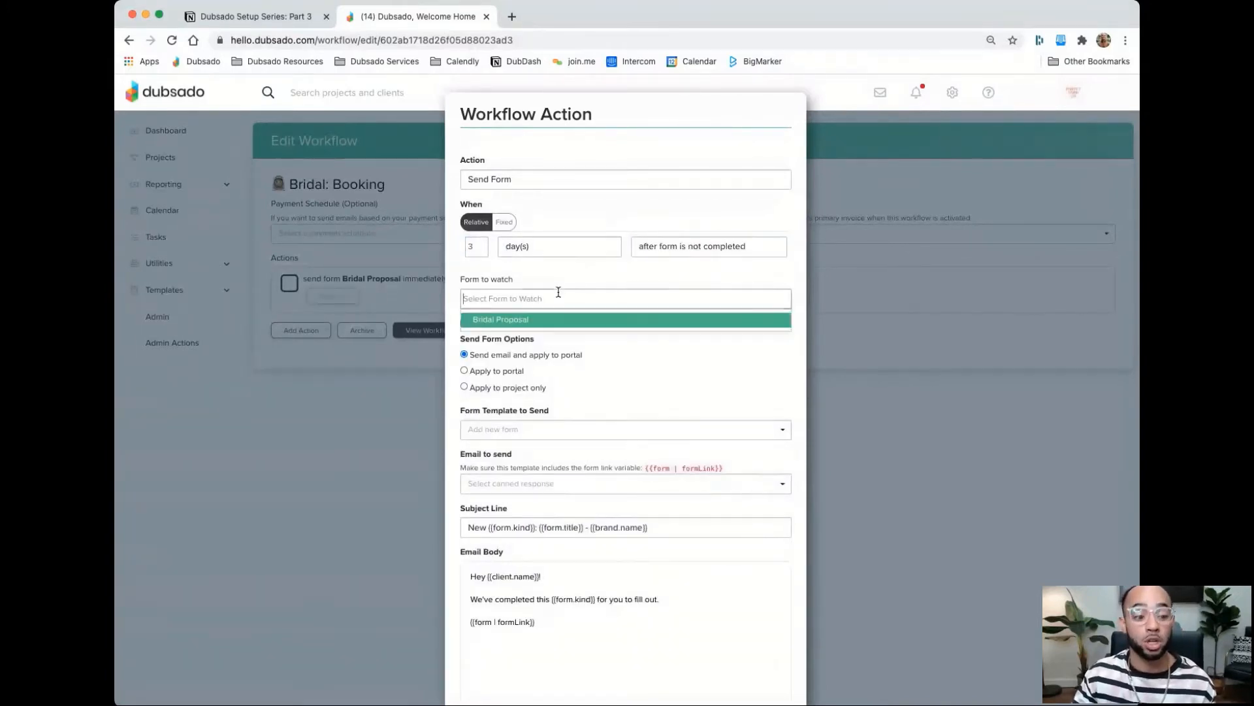
left_click(534, 321)
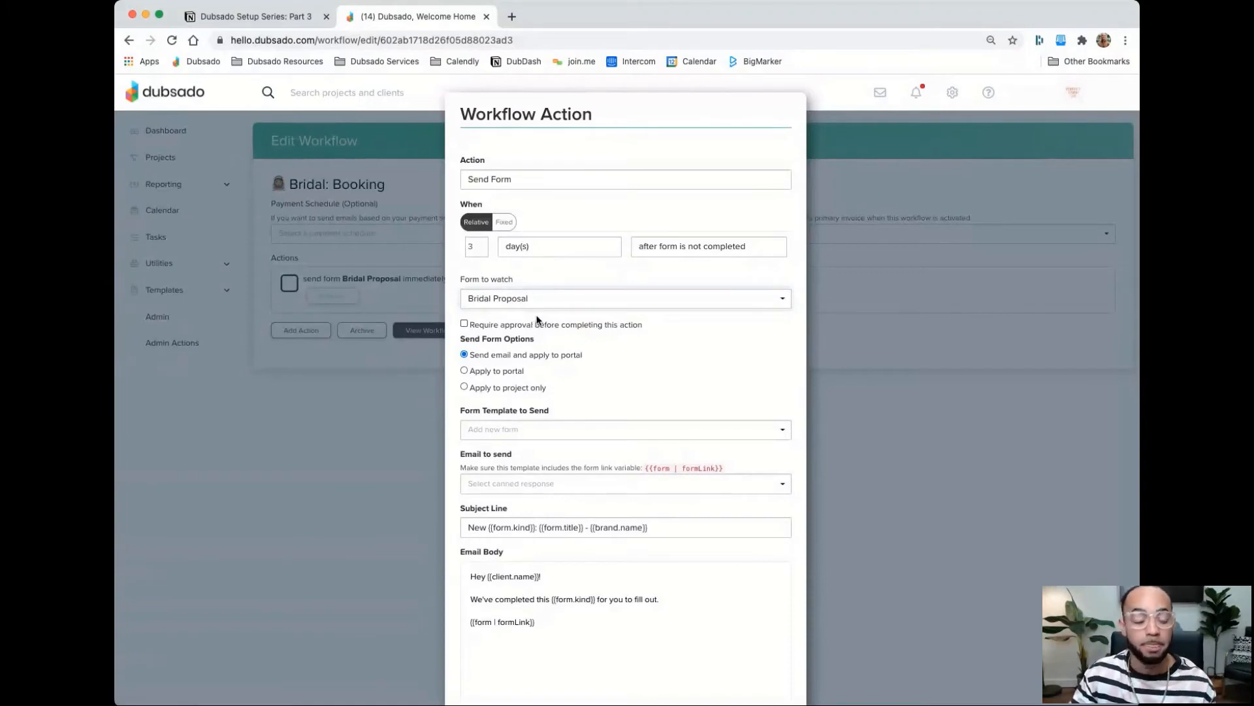
Choose Bridal Proposal as the form template and "Clients - Proposal Follow-Up #1" as the email to send
left_click(533, 426)
left_click(521, 455)
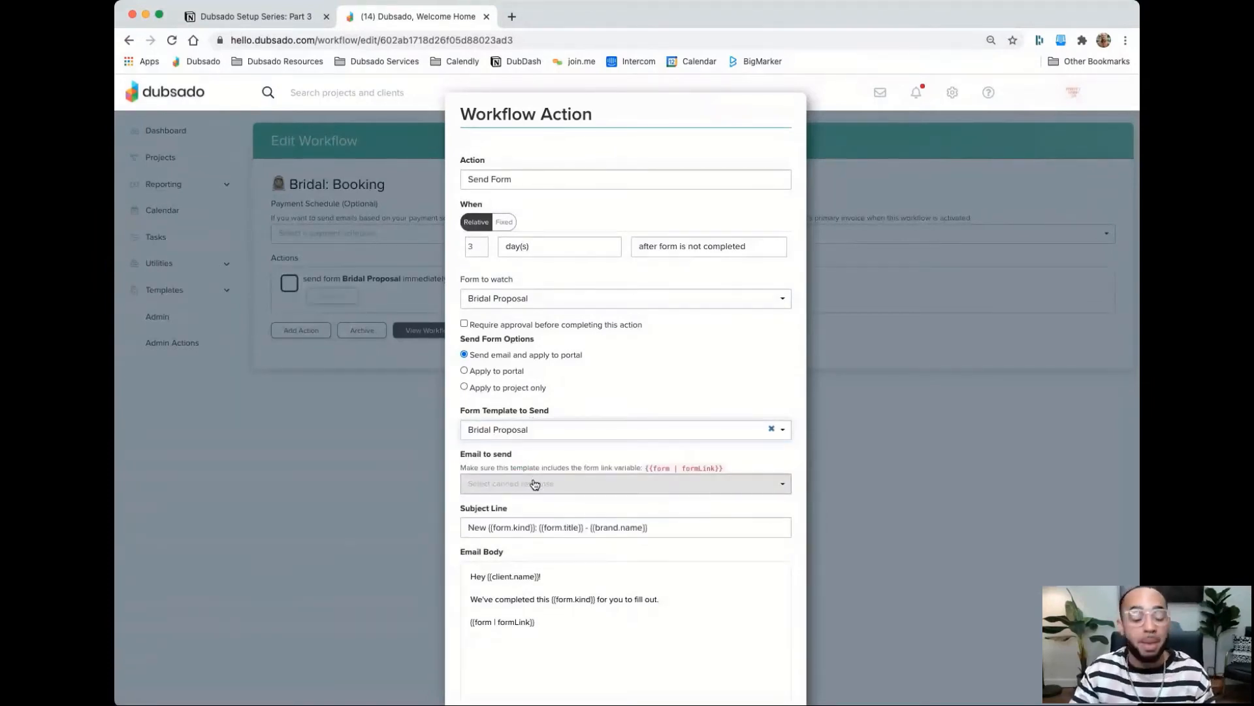
left_click(535, 484)
scroll(558, 548, "down", 1)
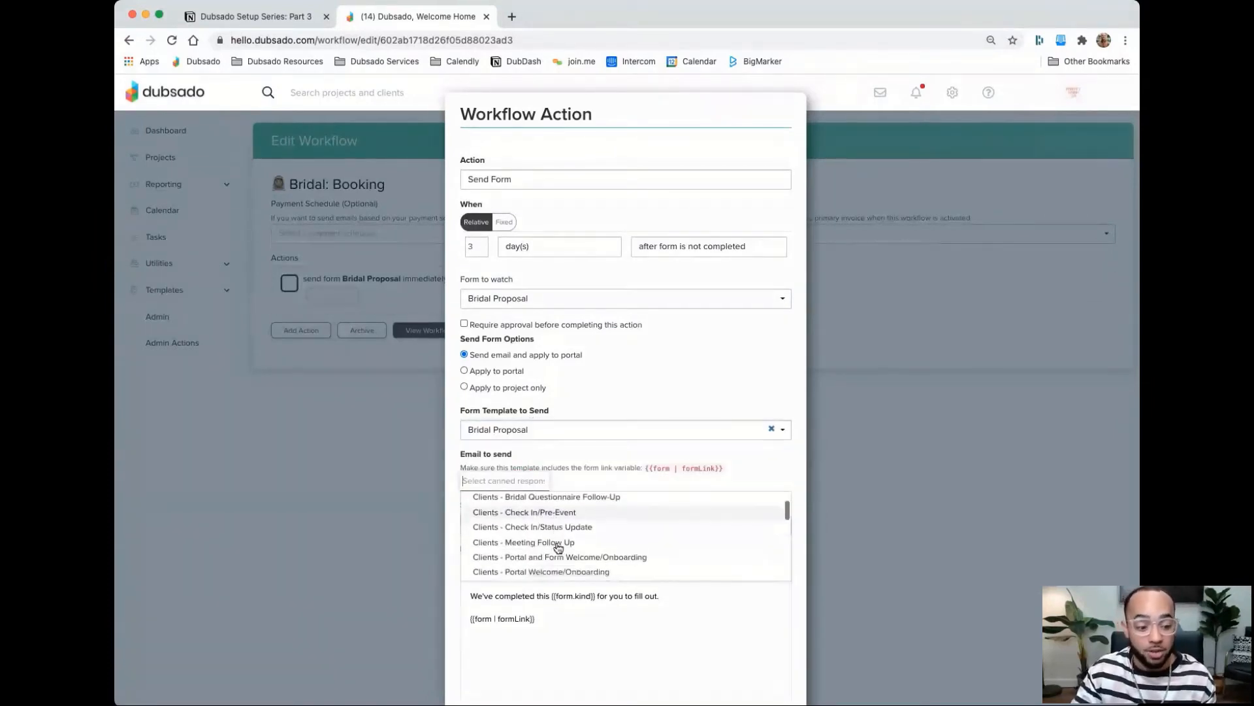
scroll(557, 547, "down", 2)
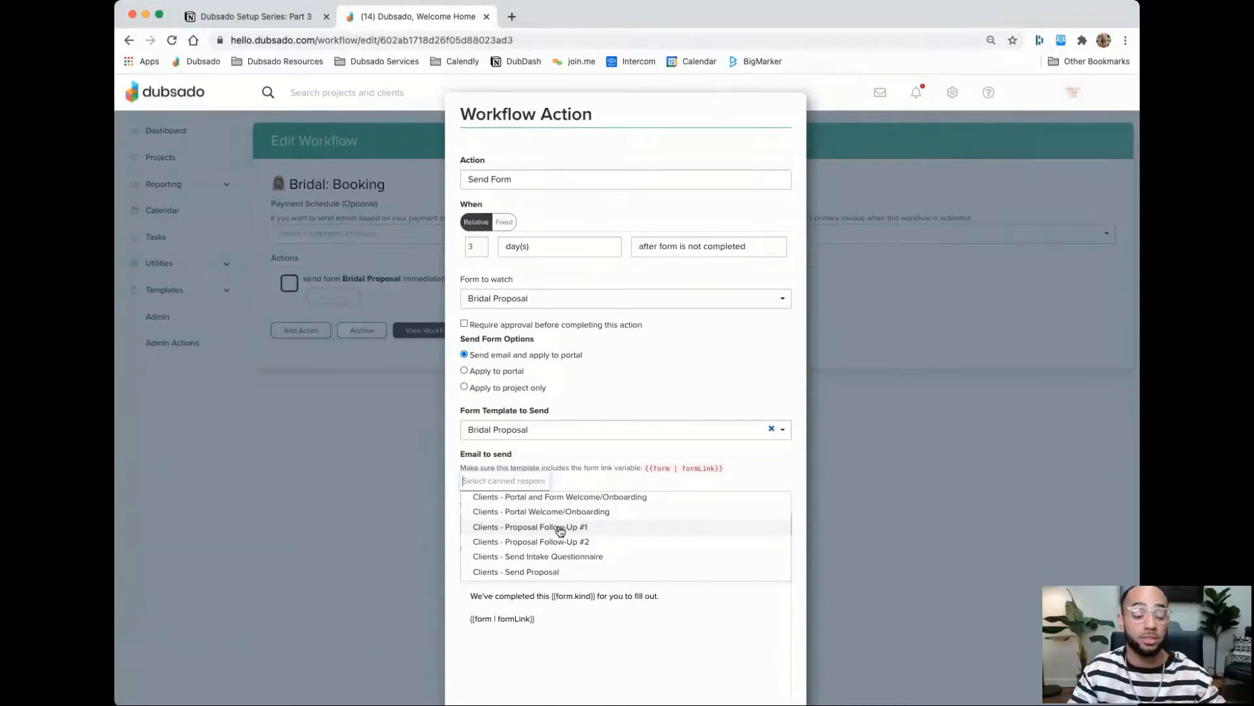
left_click(560, 529)
scroll(574, 554, "down", 3)
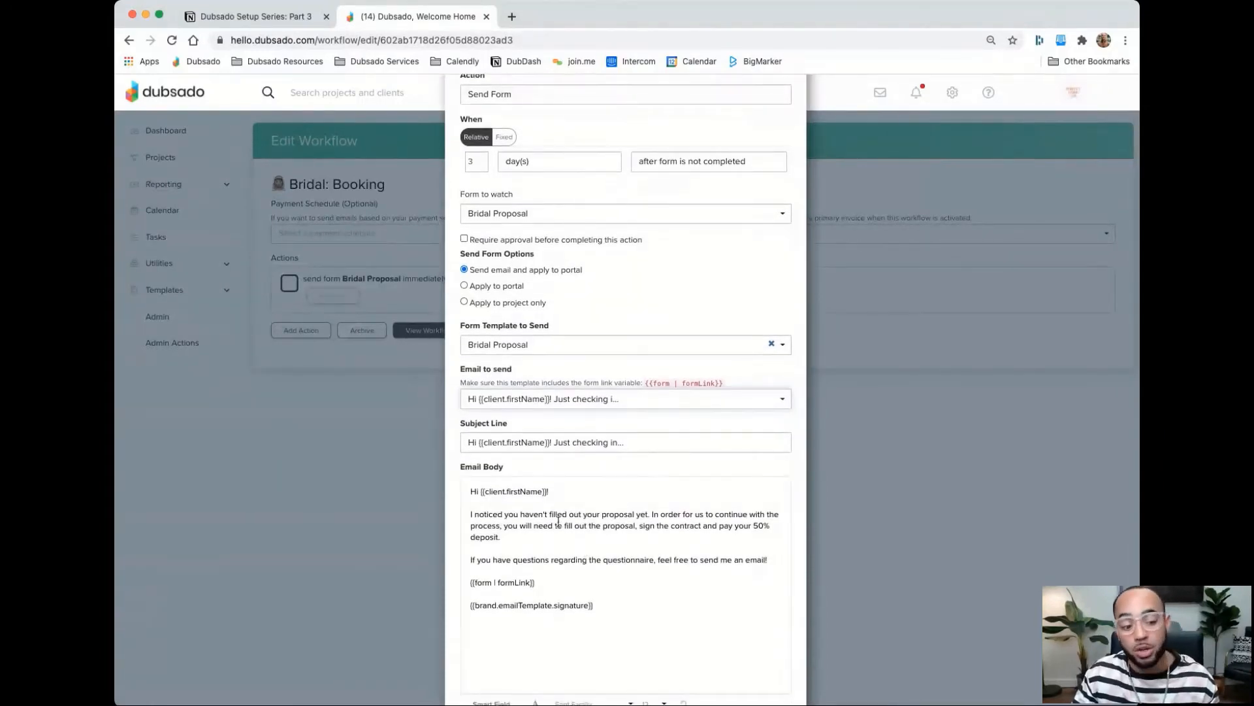
Check the first follow-up email's body for the form link variable and apply the action
left_click(637, 525)
type(",")
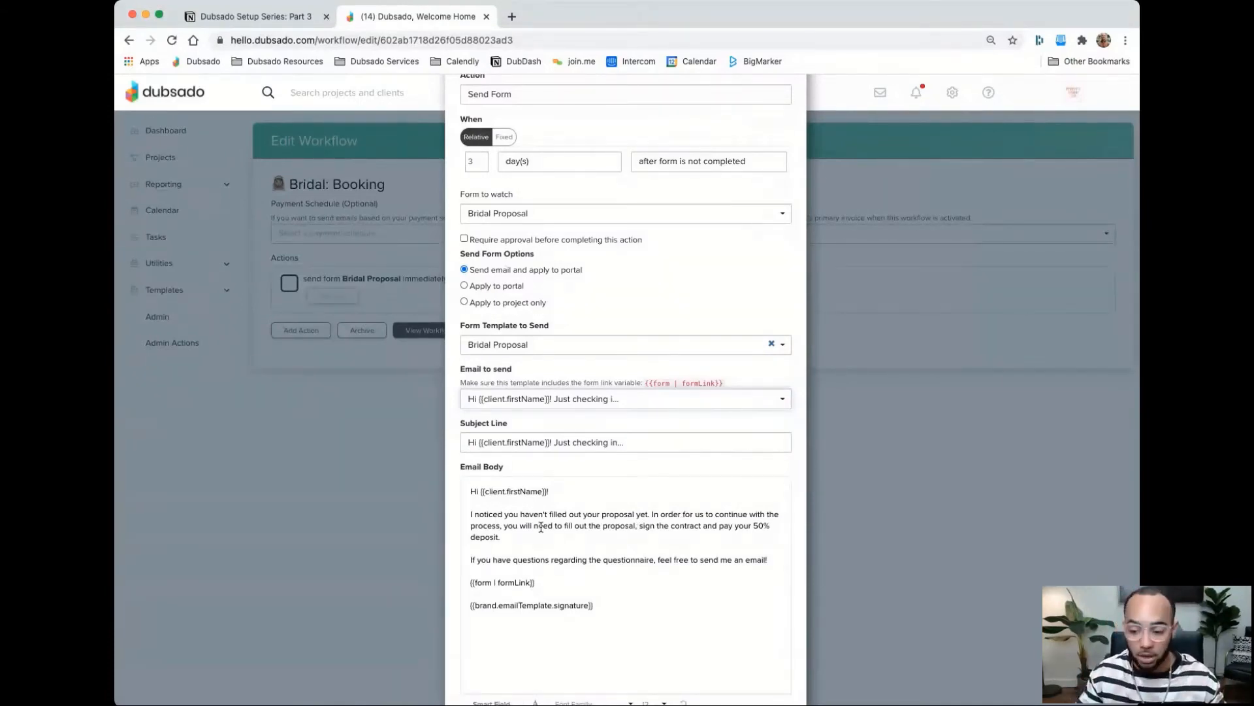
left_click_drag(535, 583, 474, 584)
left_click(563, 583)
scroll(585, 583, "down", 3)
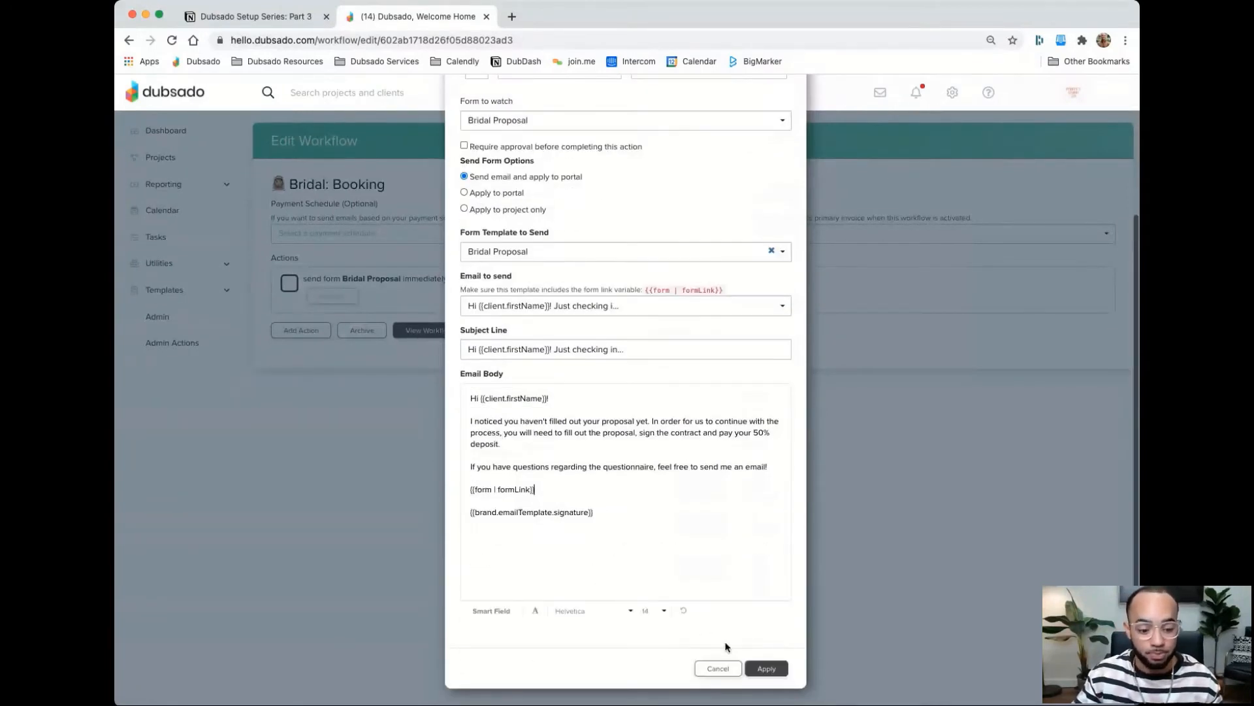
left_click(782, 670)
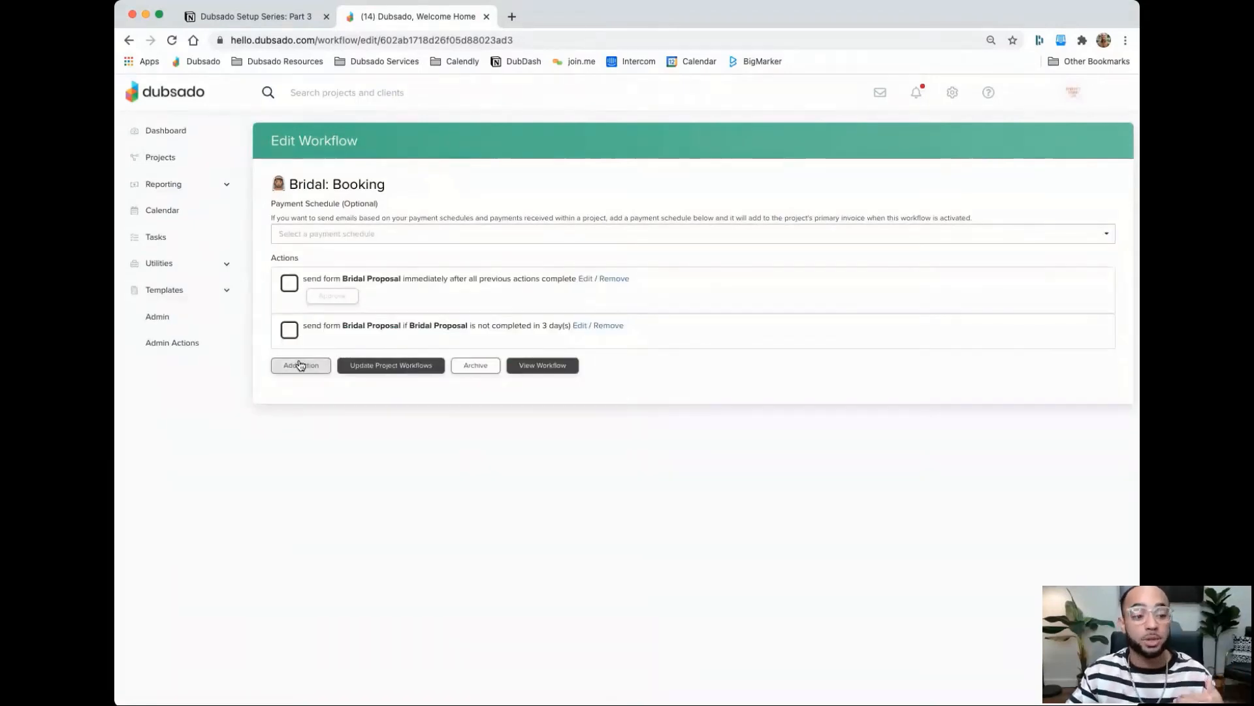
Add another Send Form action, timed 7 days after form is not completed, with Bridal Proposal as the form to watch
left_click(300, 365)
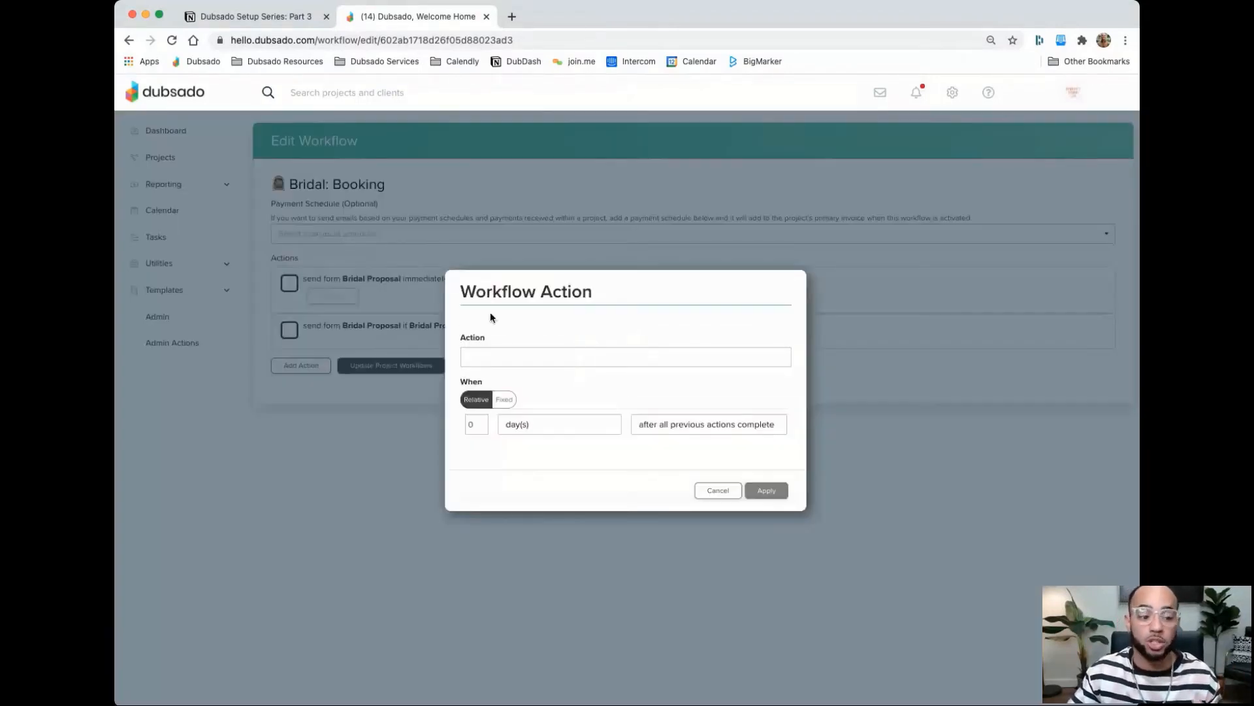
left_click(592, 415)
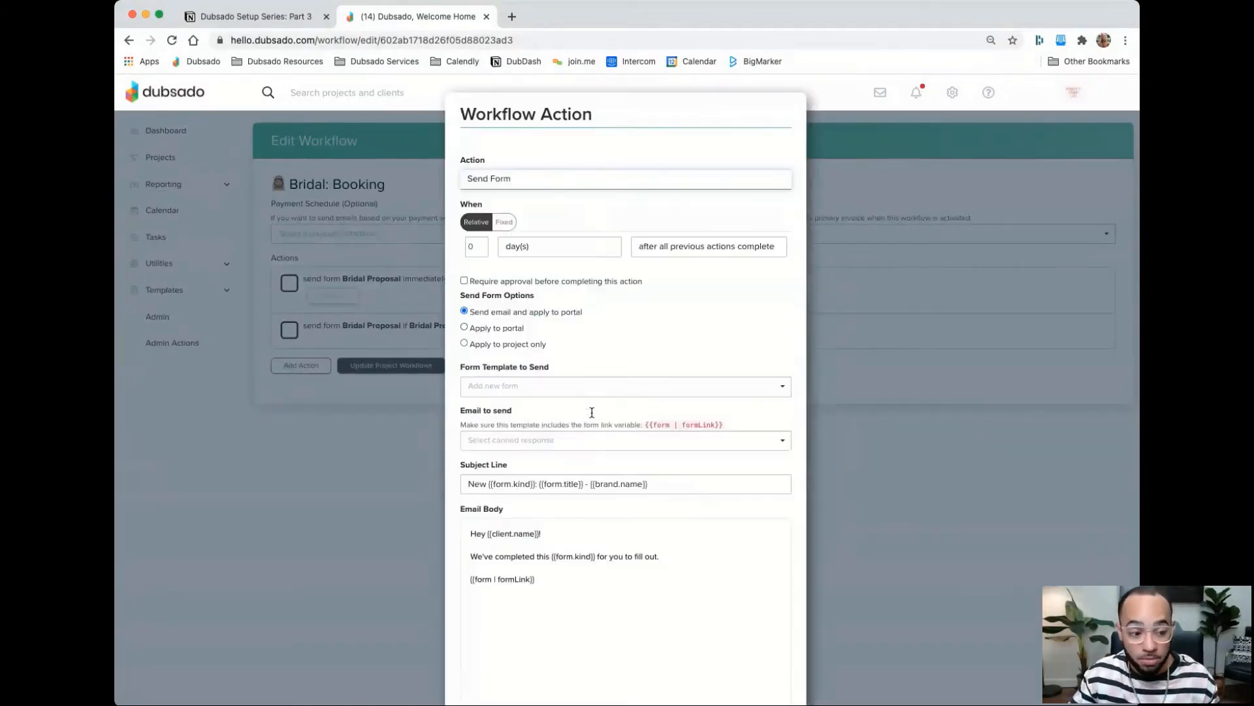
left_click(482, 244)
left_click(481, 243)
left_click(481, 244)
left_click(481, 244)
left_click(482, 244)
left_click(482, 244)
left_click(482, 244)
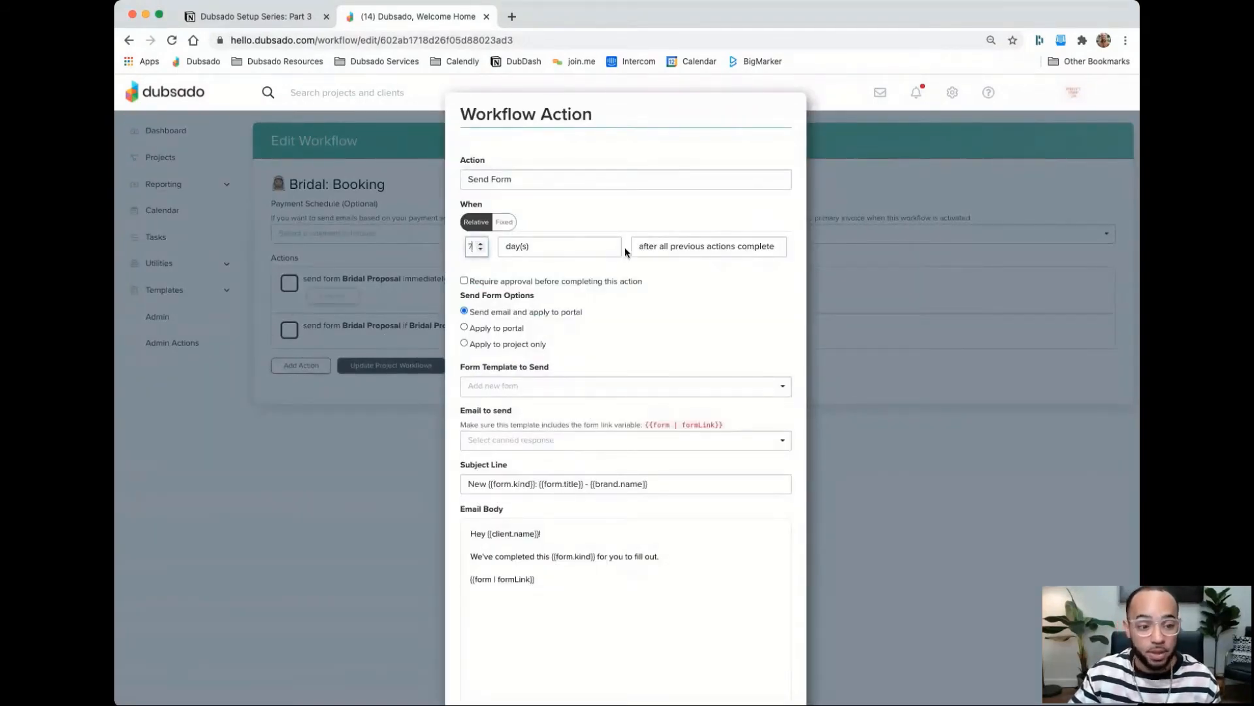
left_click(652, 245)
left_click(663, 300)
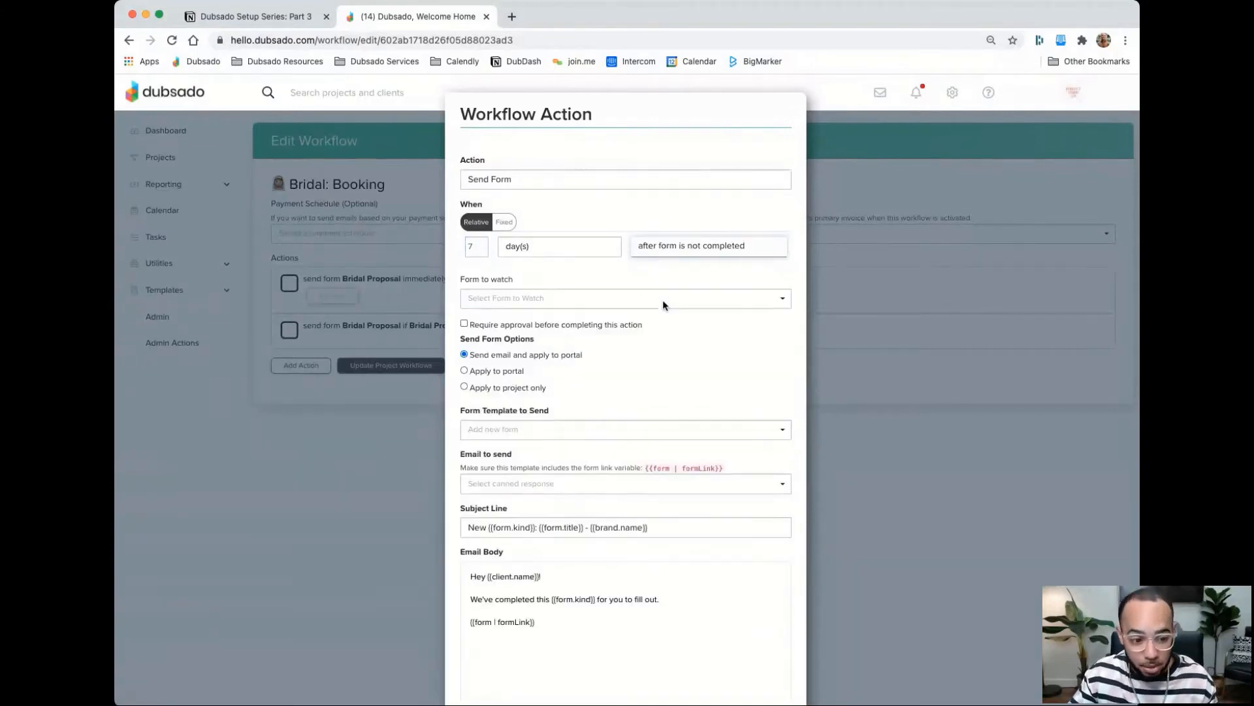
left_click(580, 299)
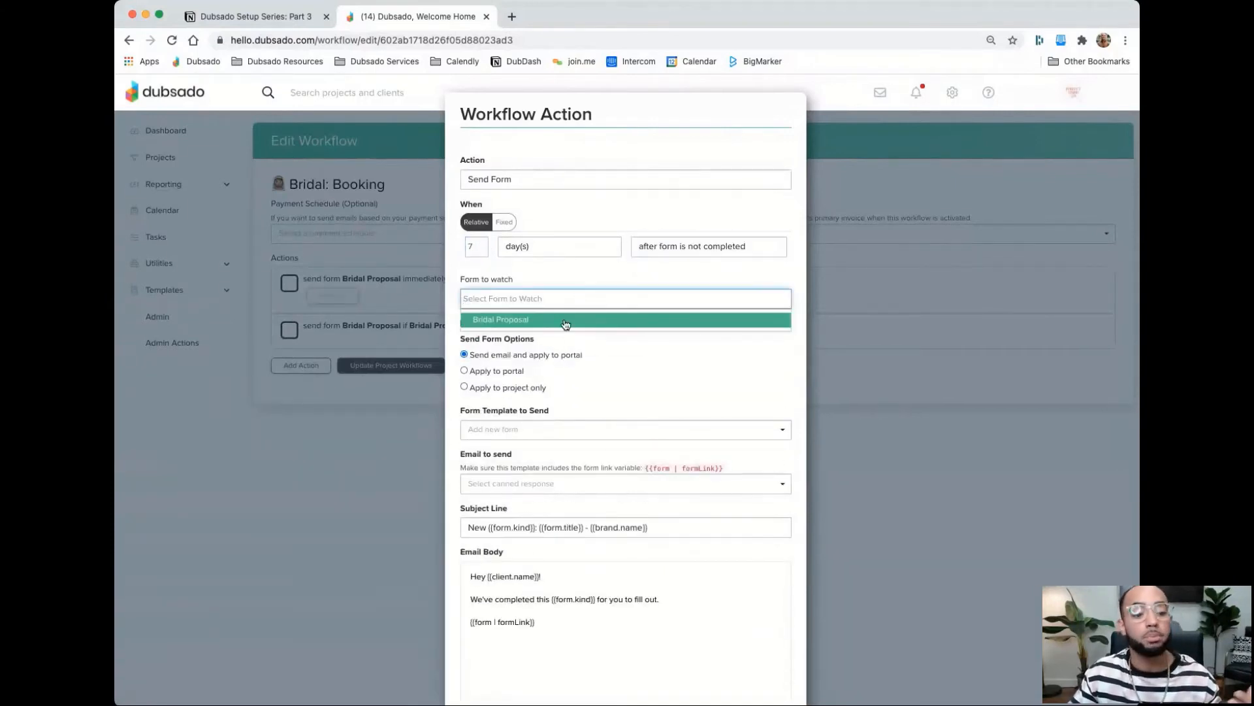
left_click(566, 320)
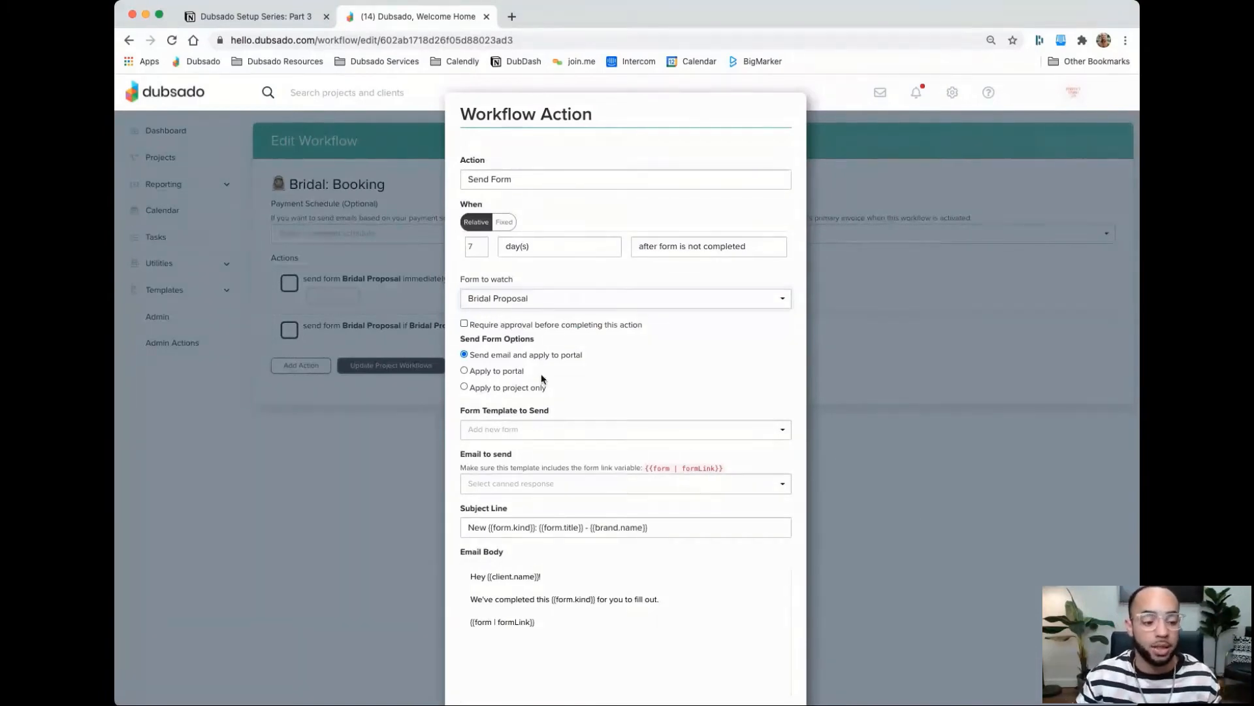
Choose the Bridal Proposal template and the "Clients - Proposal Follow-Up #2" email for the 7-day action, and apply it
left_click(553, 429)
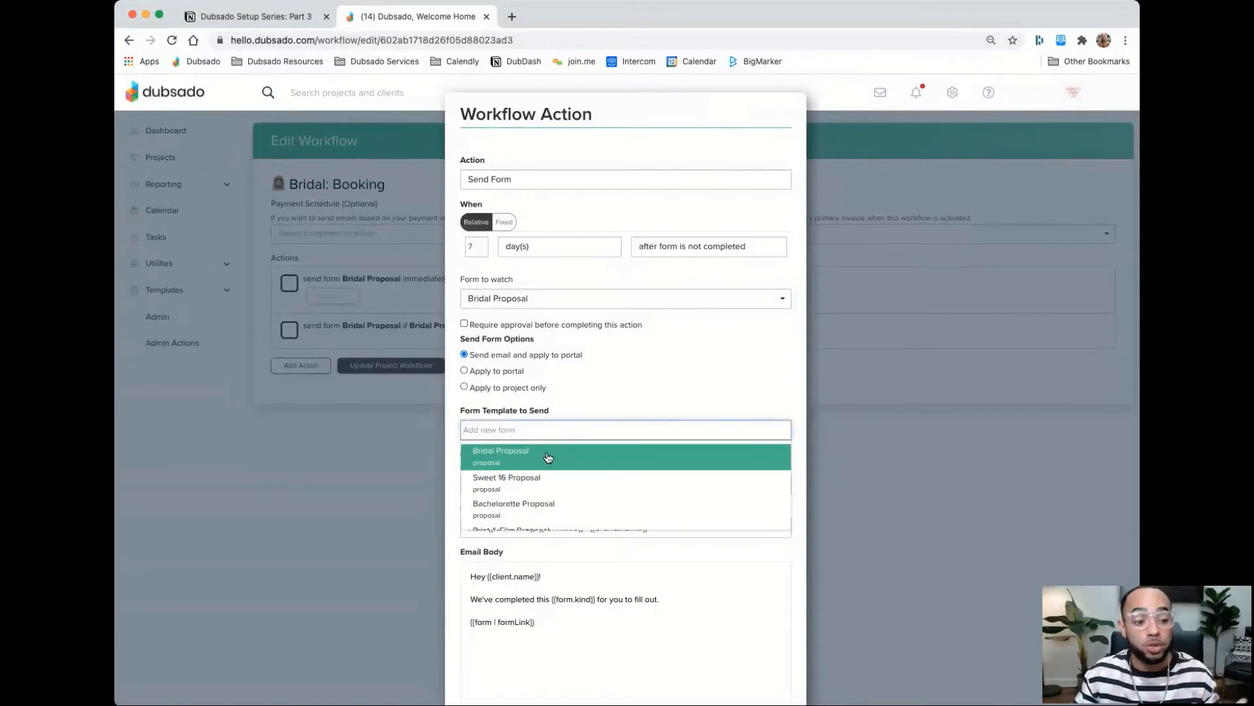
left_click(548, 456)
left_click(554, 484)
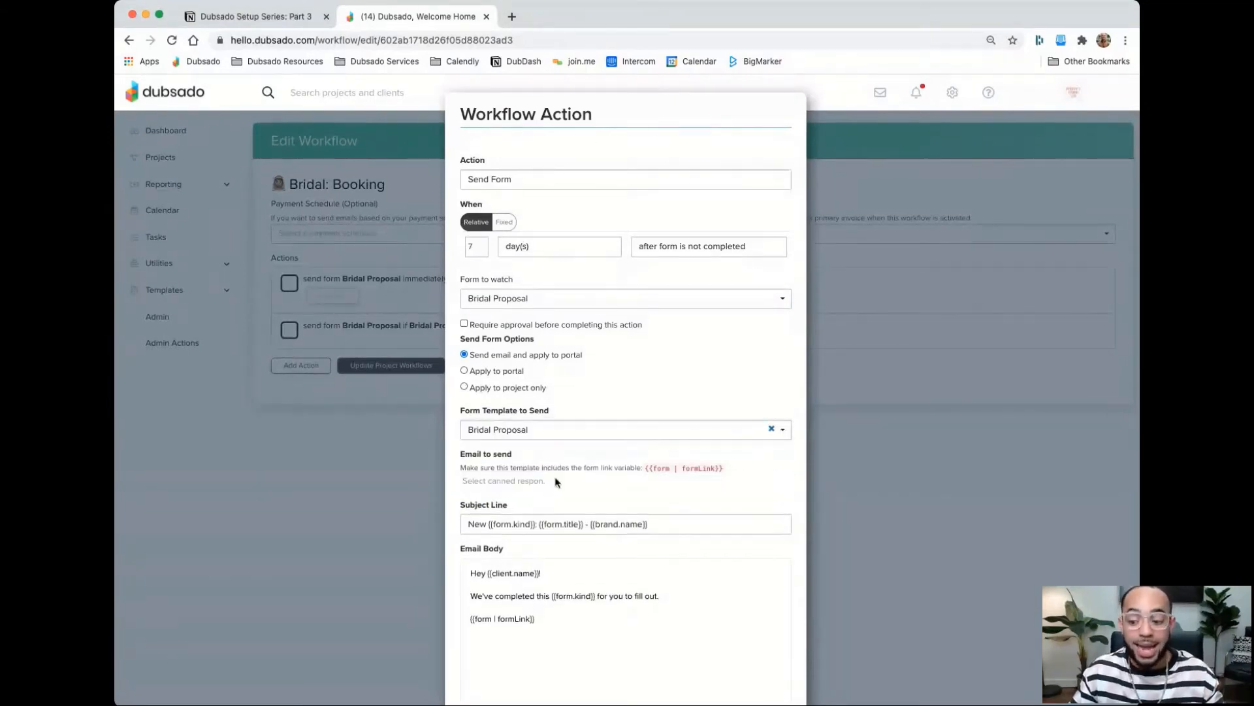
scroll(551, 518, "down", 5)
scroll(549, 522, "down", 1)
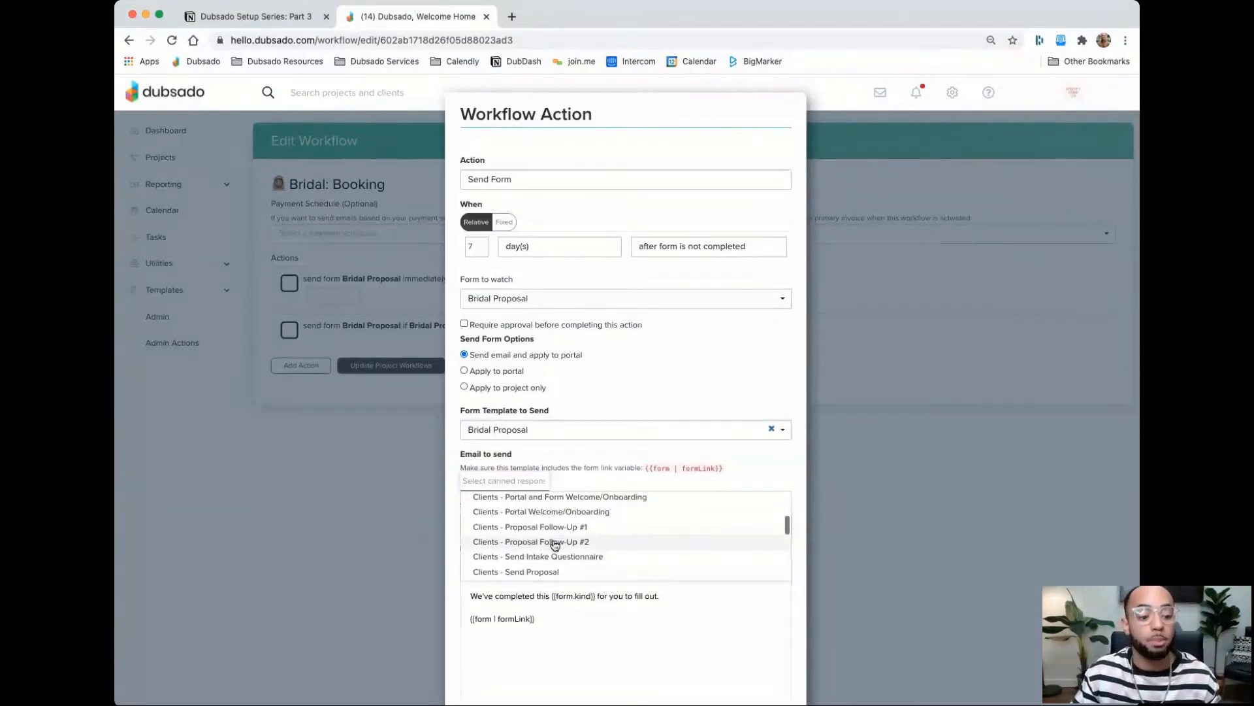
left_click(552, 537)
scroll(603, 538, "down", 1)
scroll(602, 539, "down", 1)
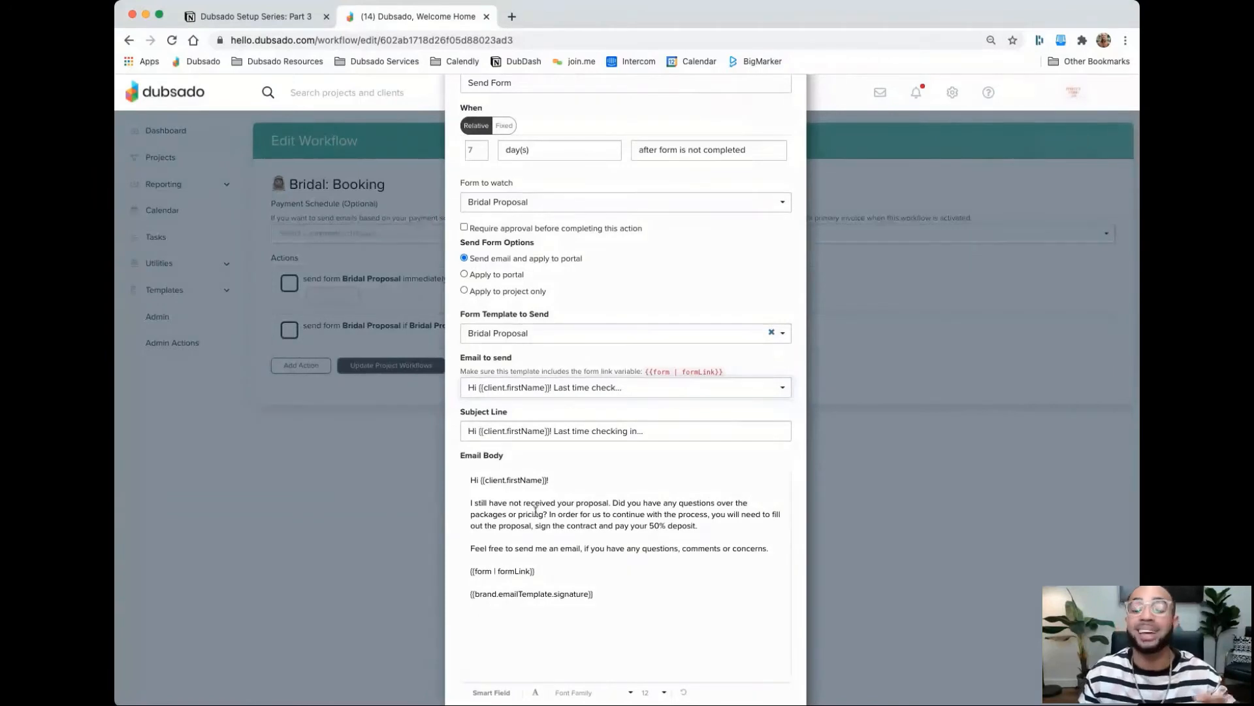
scroll(554, 526, "down", 2)
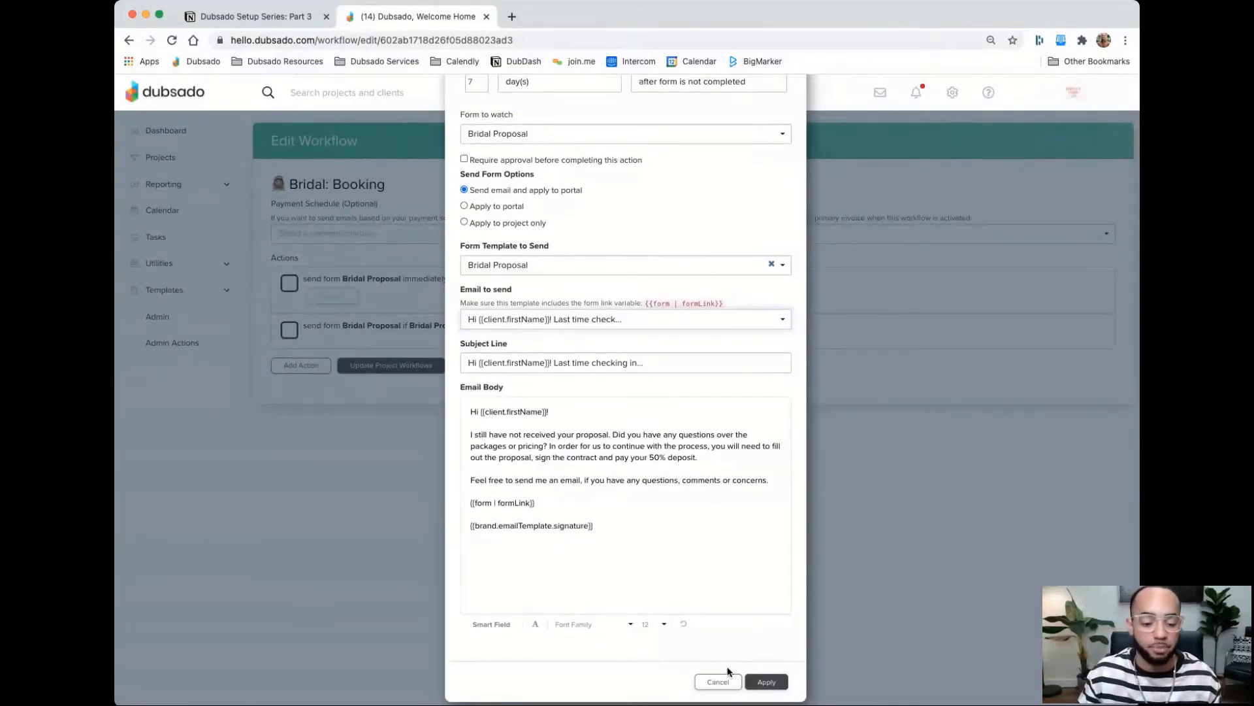
left_click(765, 683)
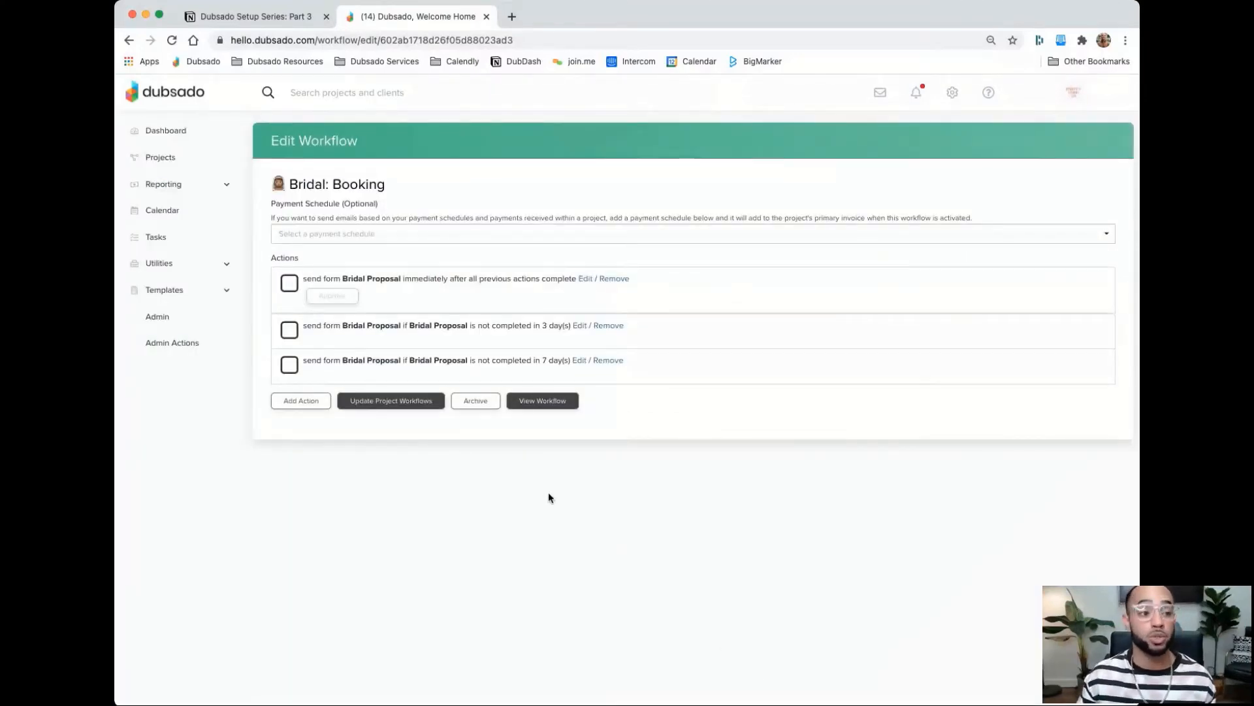
Review the remaining Booking and Booked rows in the Notion process table and return to the Dubsado workflow
left_click(257, 13)
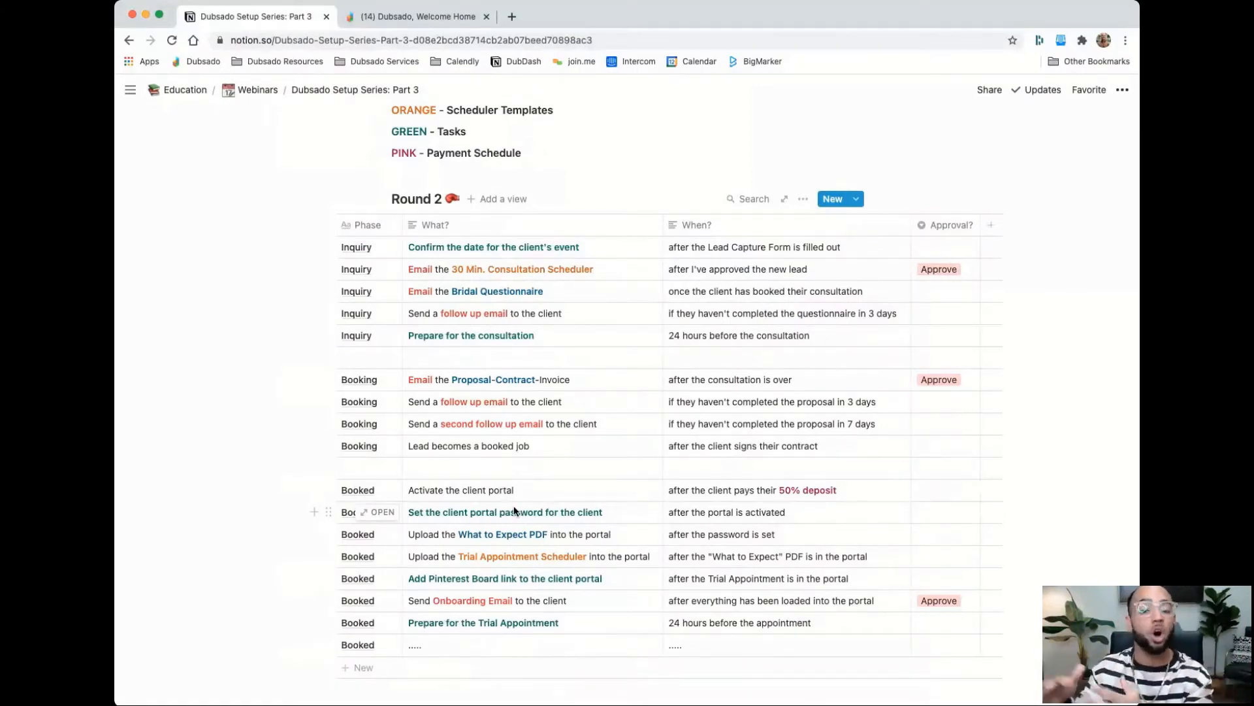
scroll(514, 511, "right", 2)
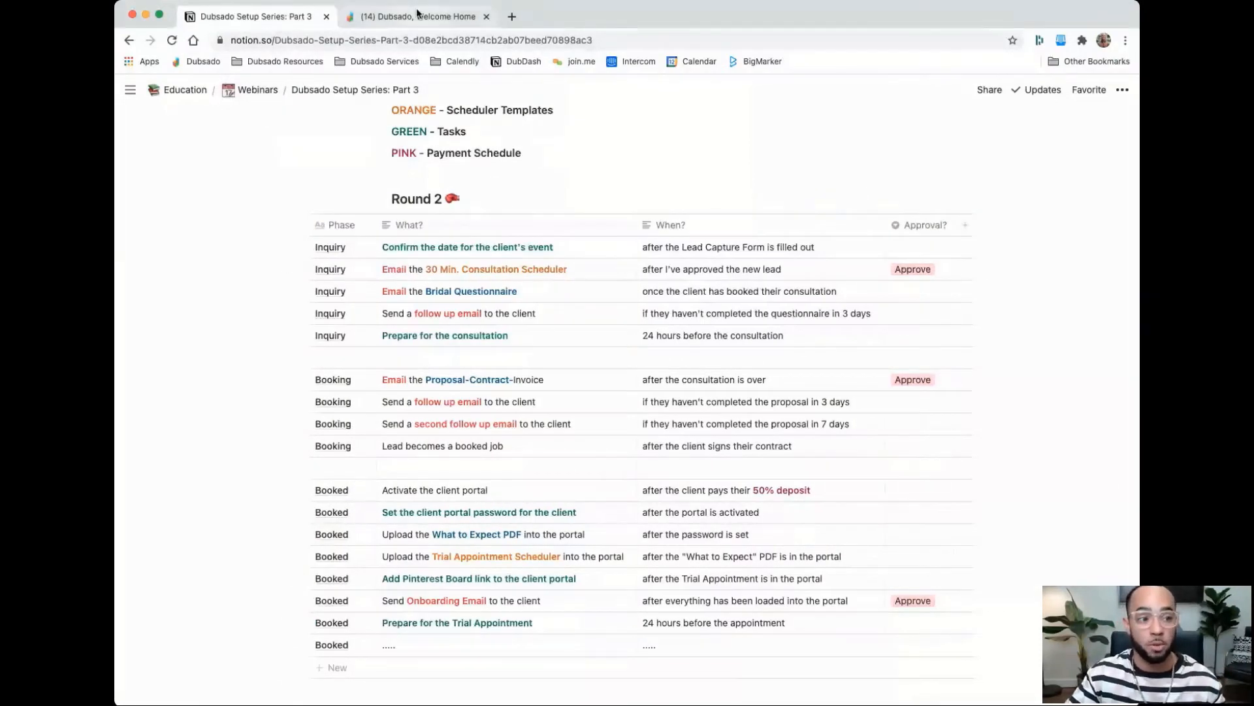
left_click(457, 17)
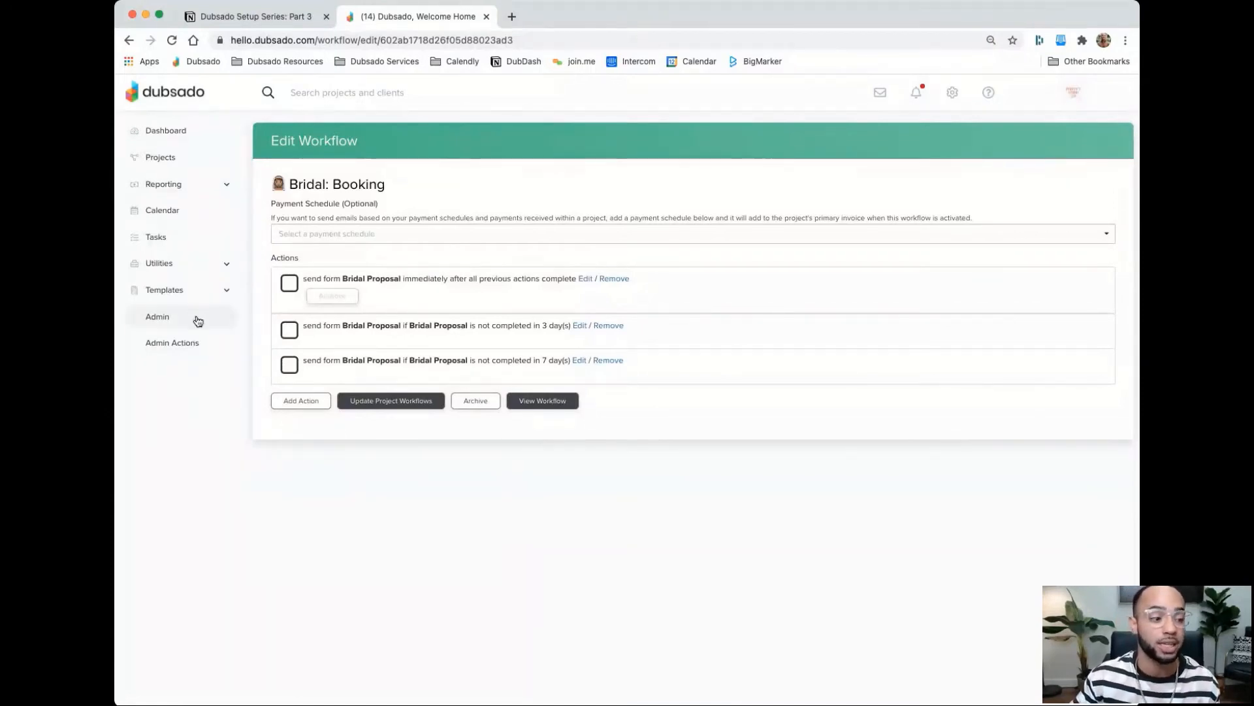
Open the workflow templates list, and switch to Notion to review the Guidelines & Tips under Build Out Your Workflow
left_click(167, 291)
left_click(164, 421)
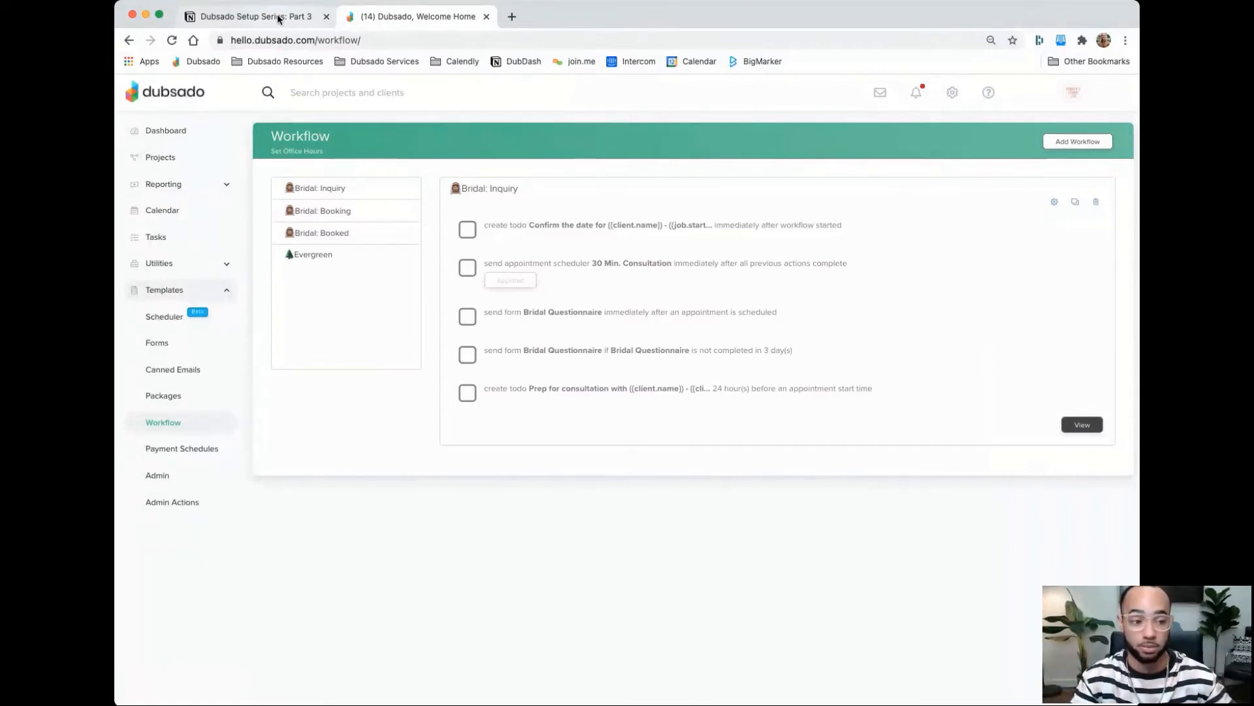
left_click(256, 18)
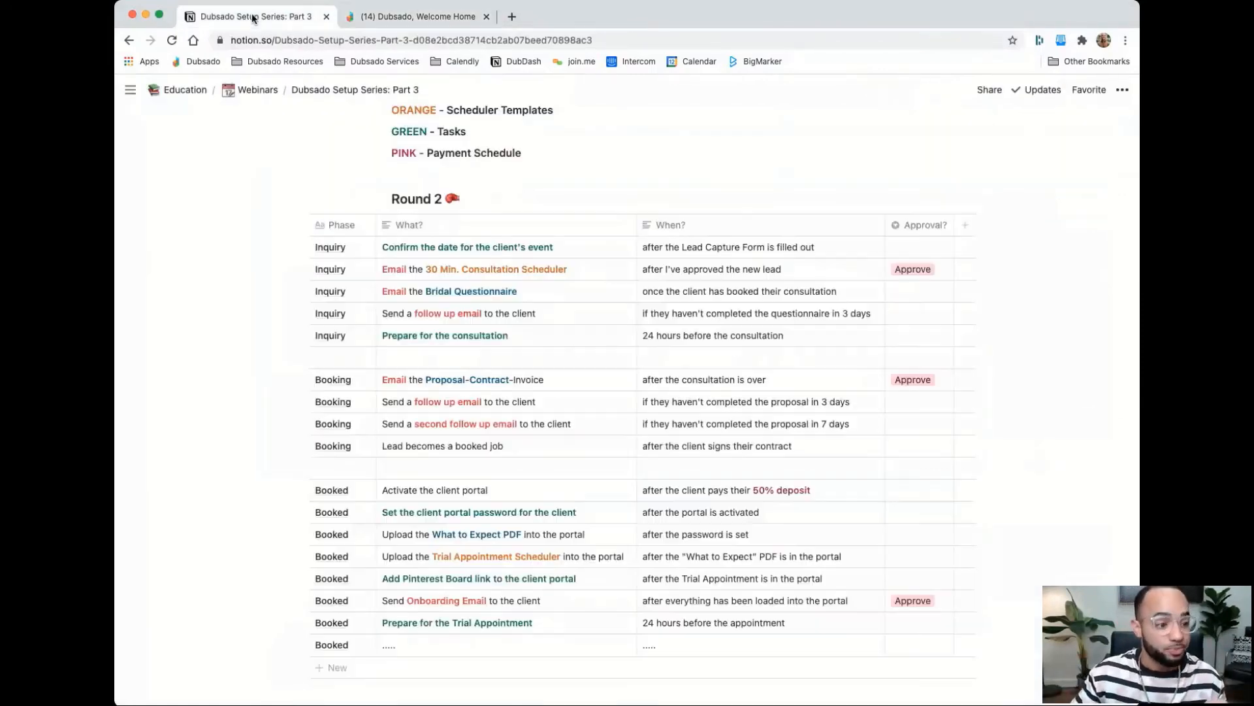
scroll(436, 336, "down", 3)
scroll(435, 336, "down", 6)
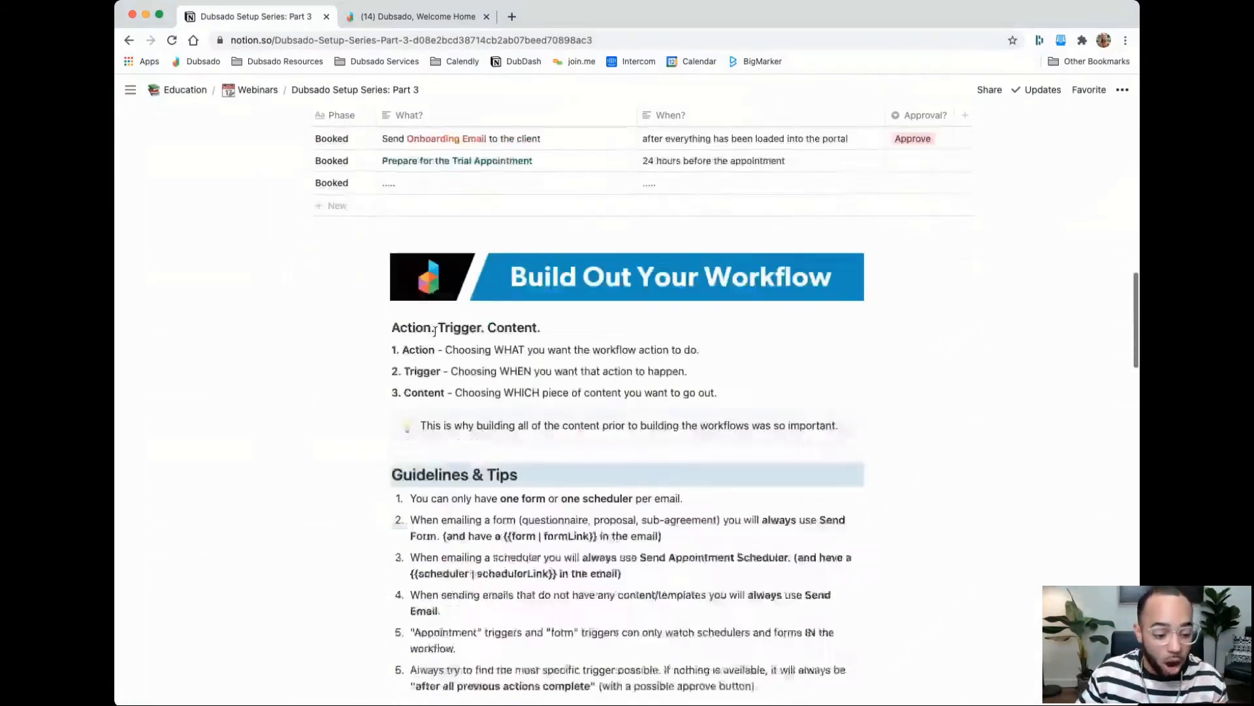
scroll(435, 331, "up", 1)
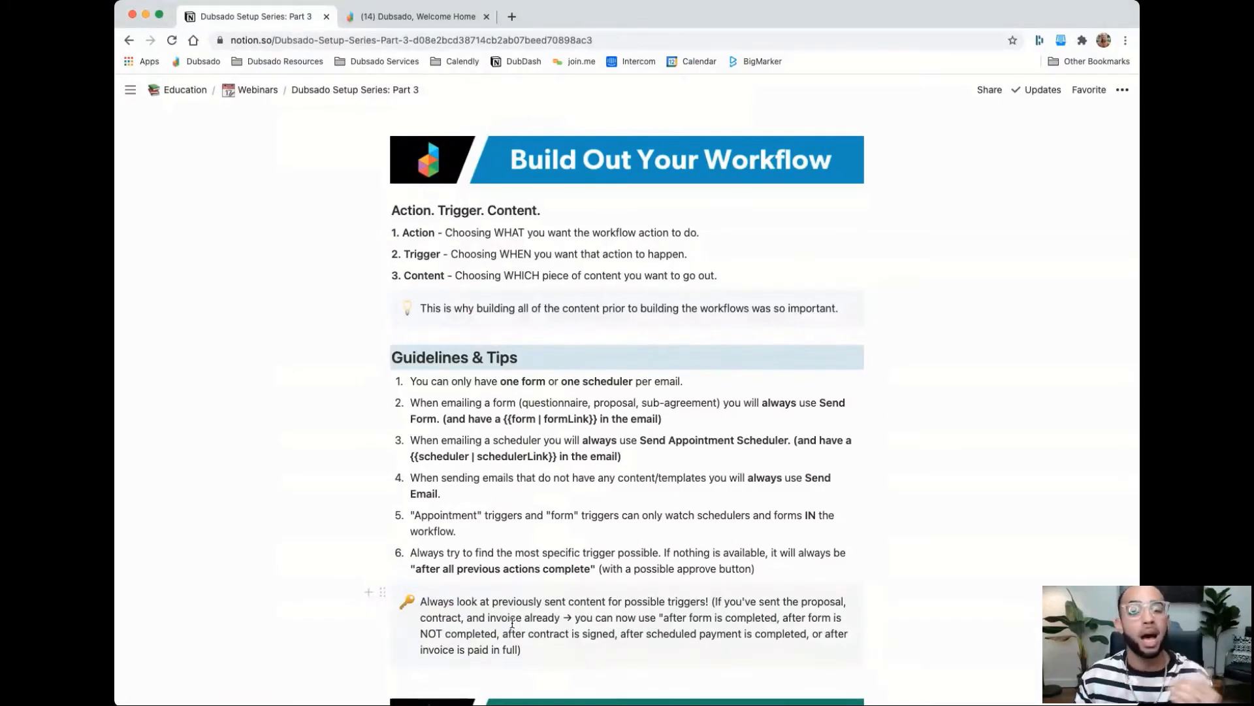
Switch to Dubsado, reopen the Bridal: Booking workflow for editing and assign it the 50/50 payment schedule
left_click(412, 17)
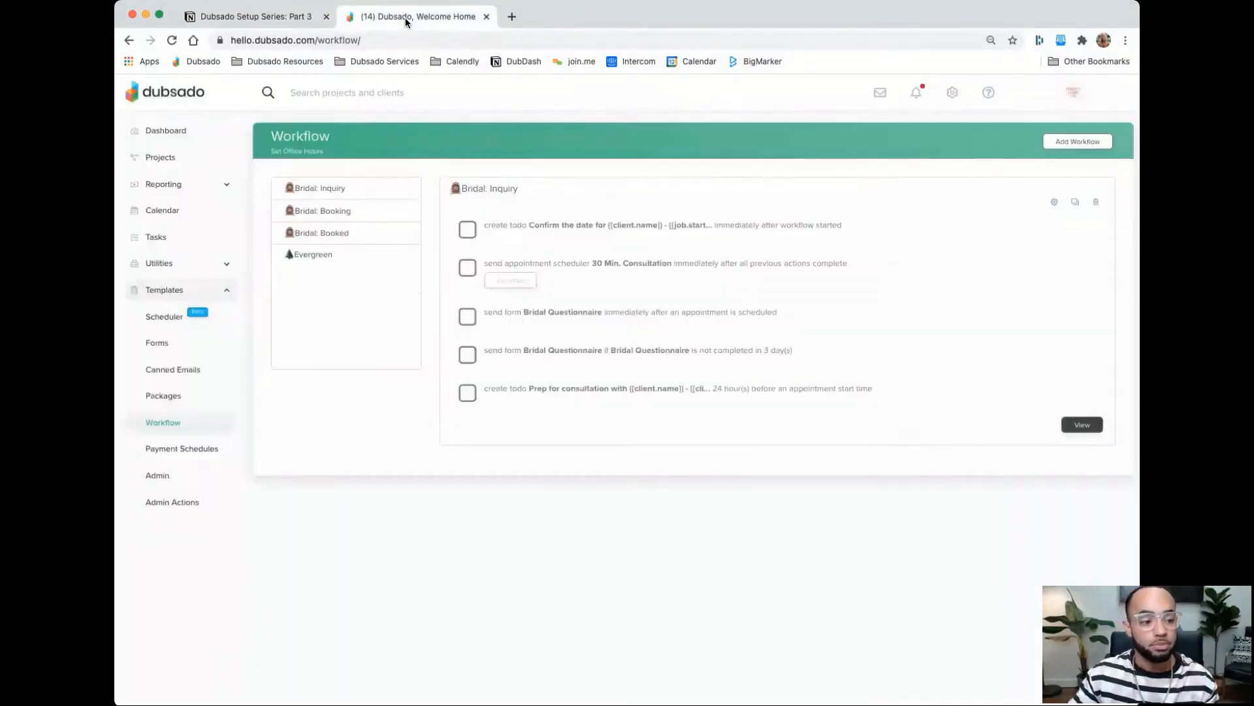
left_click(332, 219)
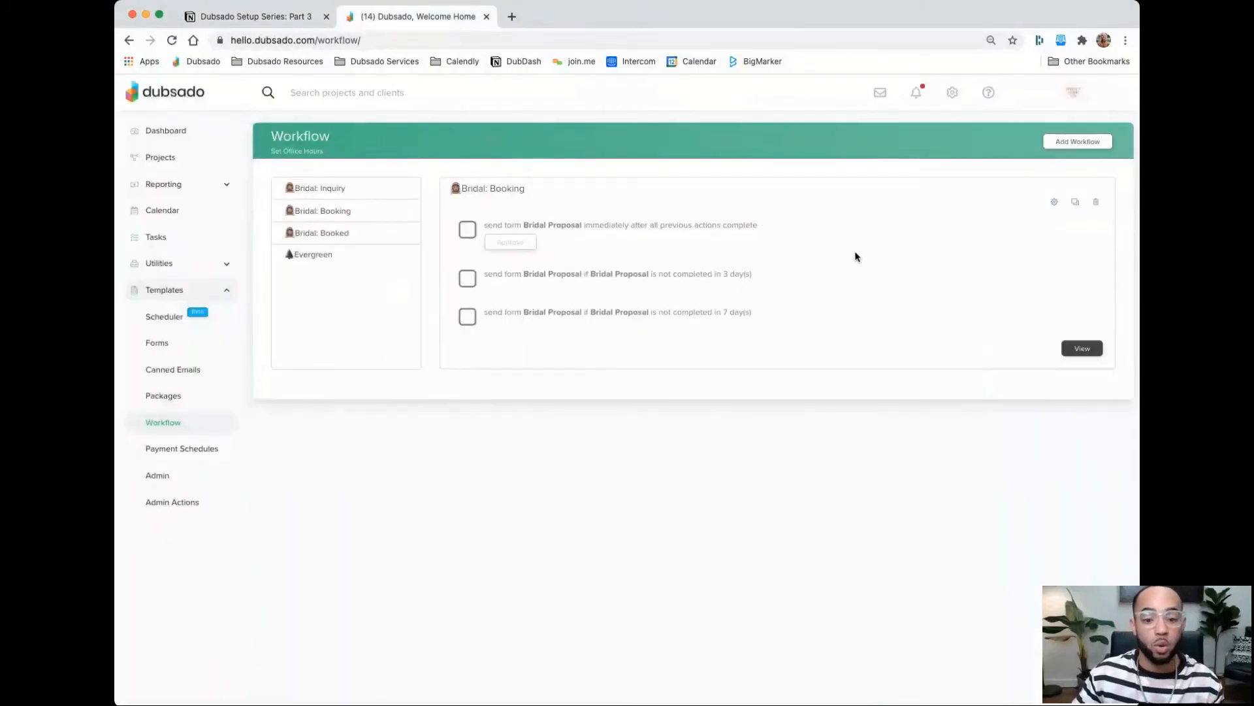
left_click(1054, 203)
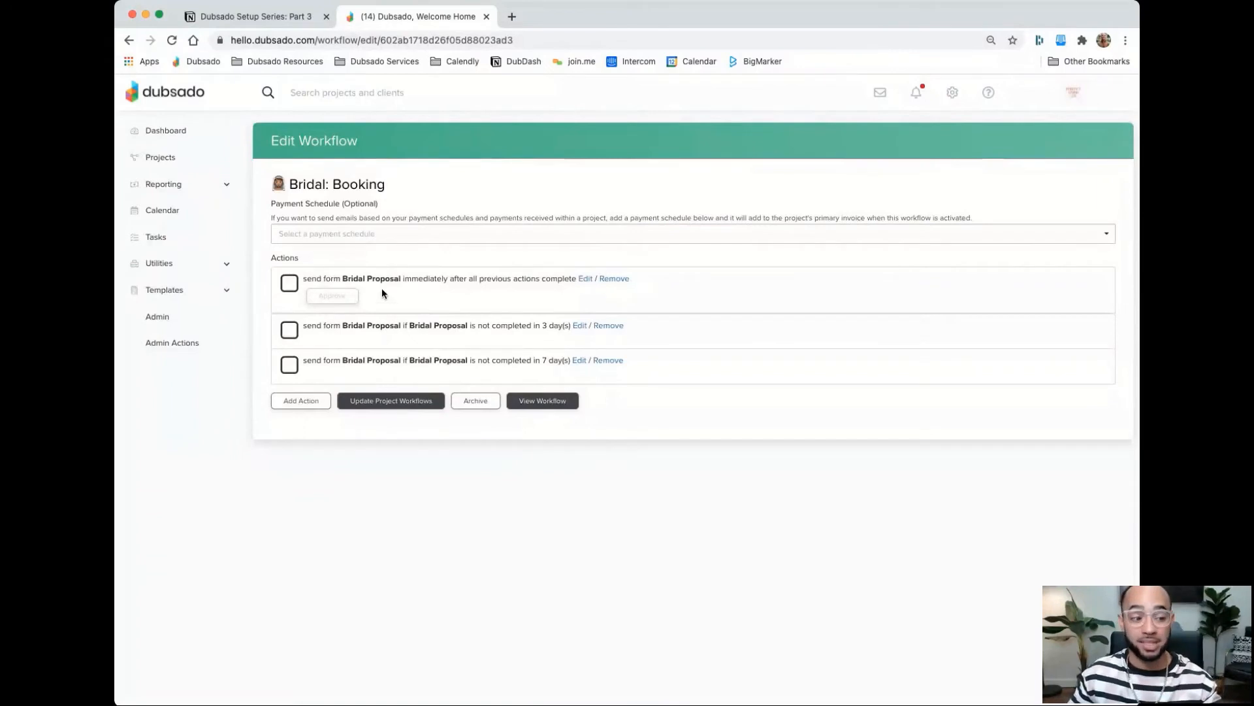
left_click(383, 234)
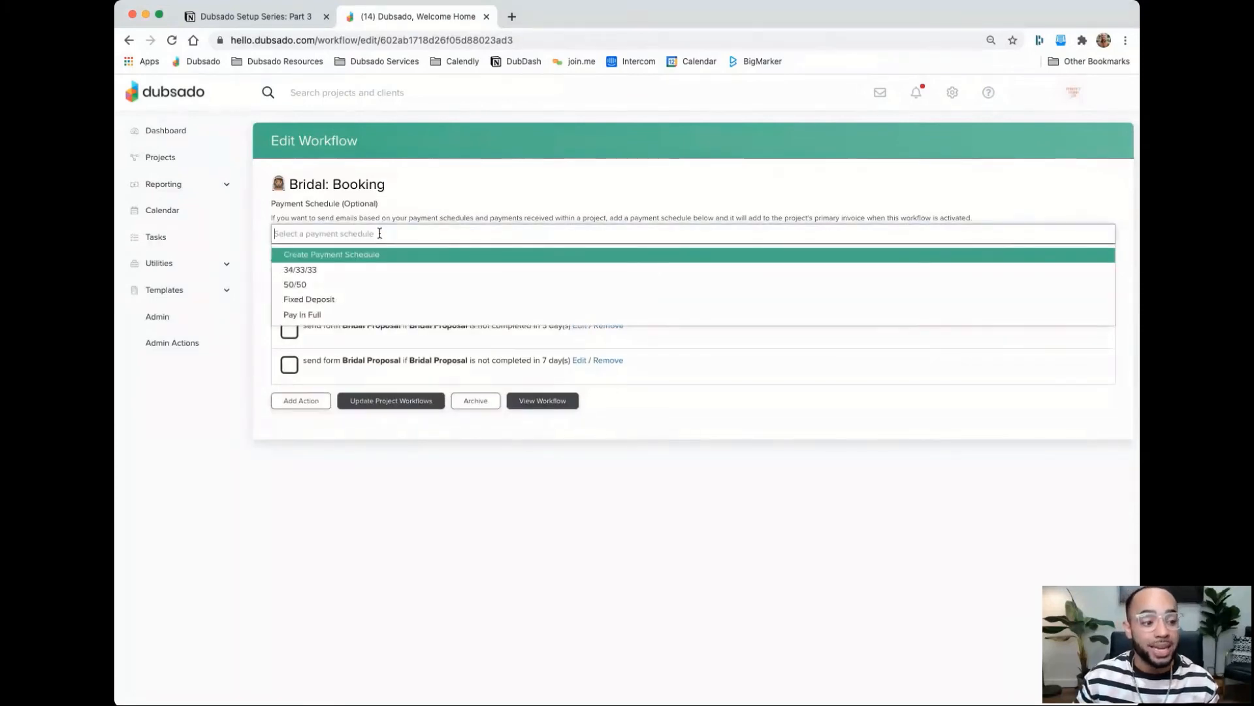
left_click(356, 285)
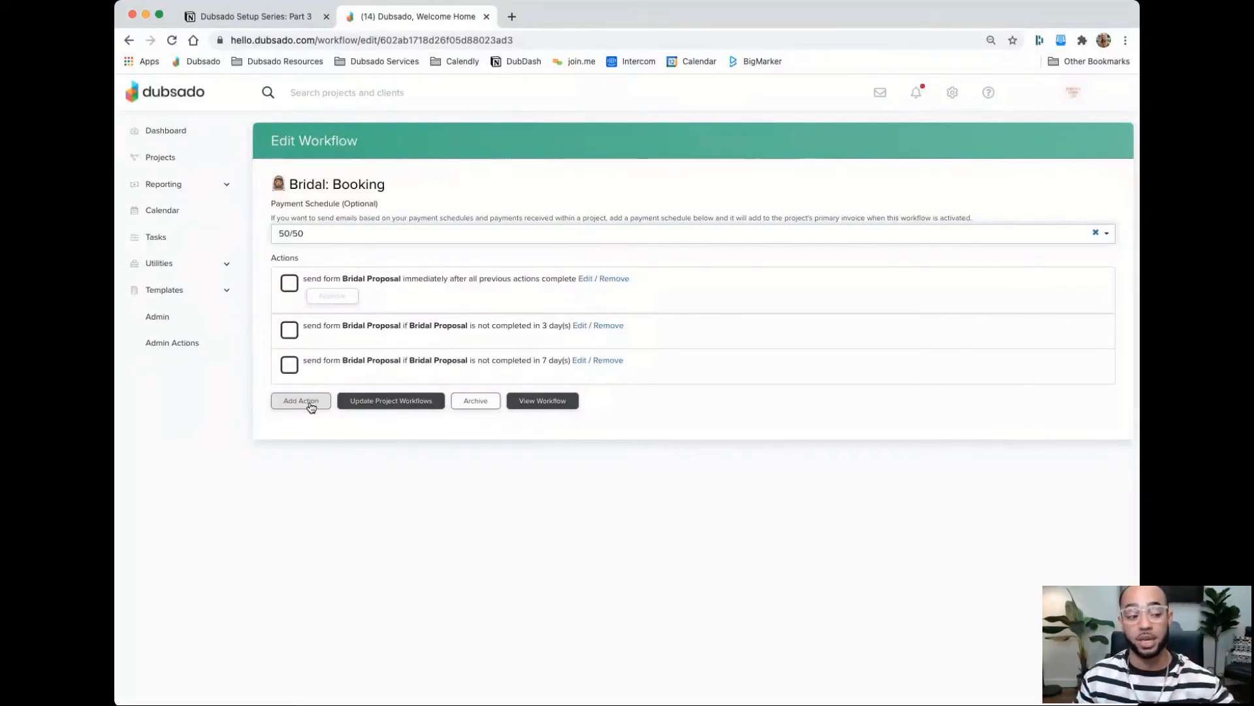
Open the Bridal: Inquiry workflow for editing to look over its actions
left_click(180, 291)
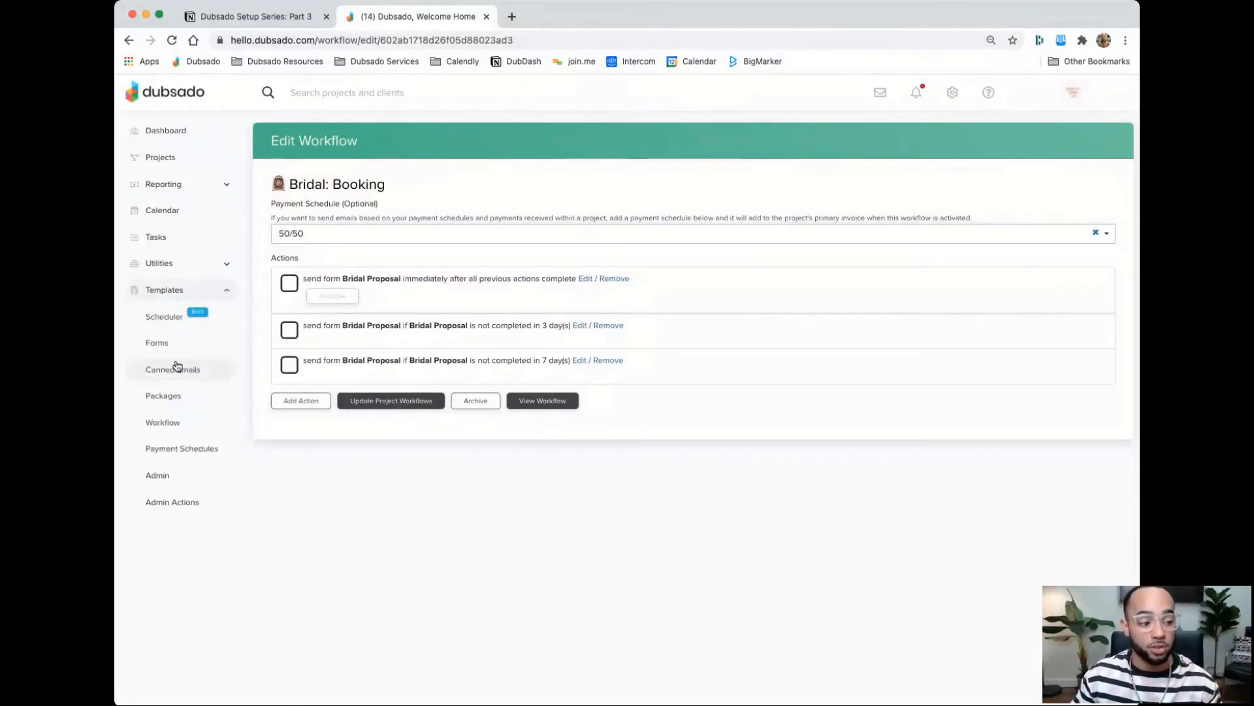
left_click(171, 422)
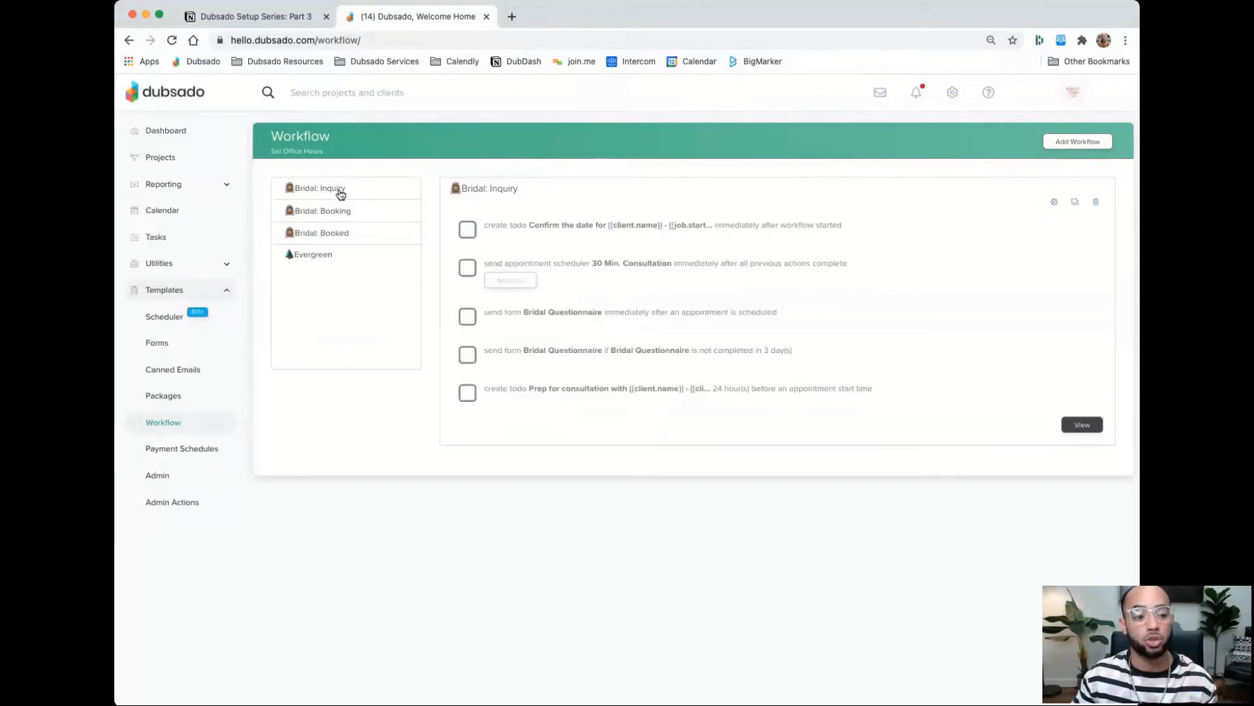
left_click(1055, 204)
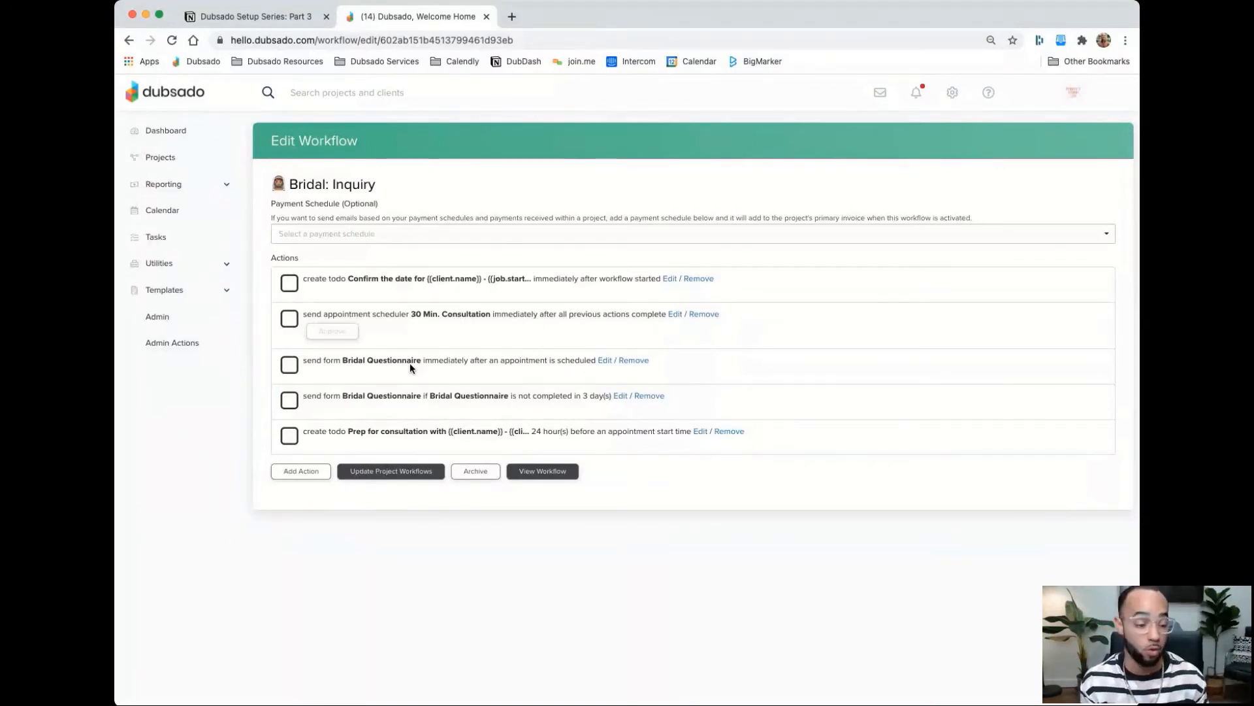
Switch to the Notion guide's Project Statuses & Tags section and view the road trip map enlarged
left_click(308, 18)
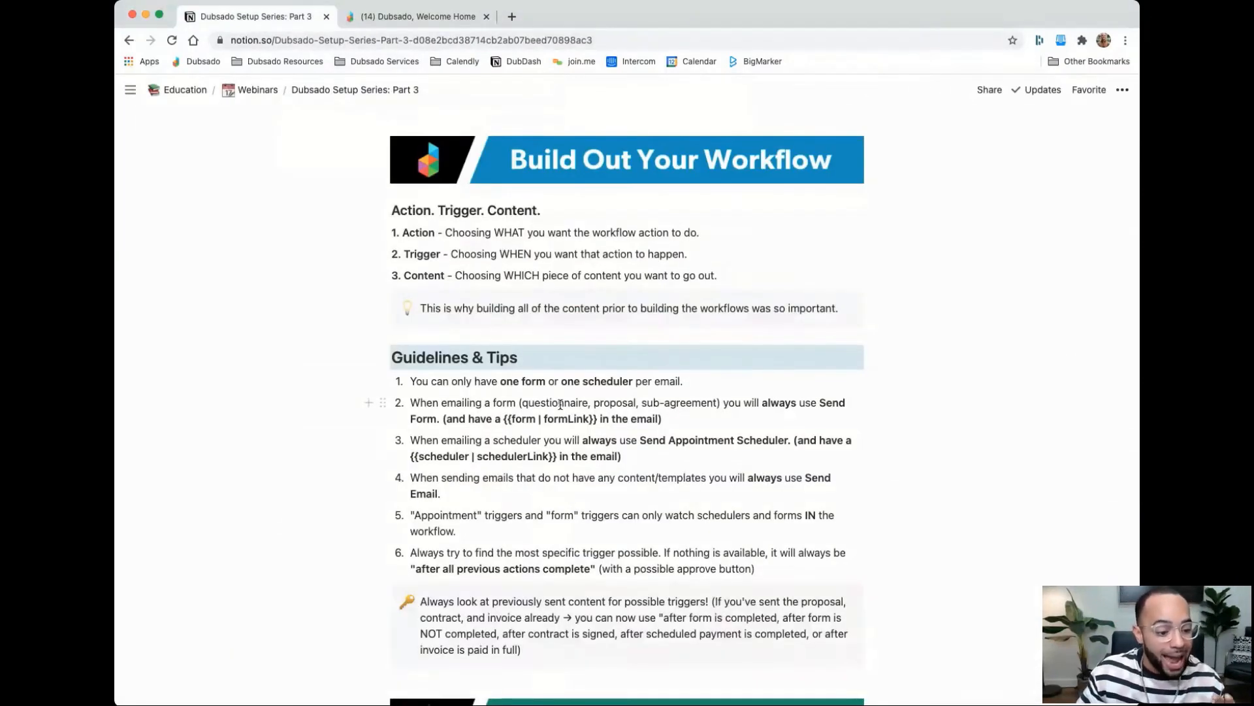
scroll(546, 390, "down", 7)
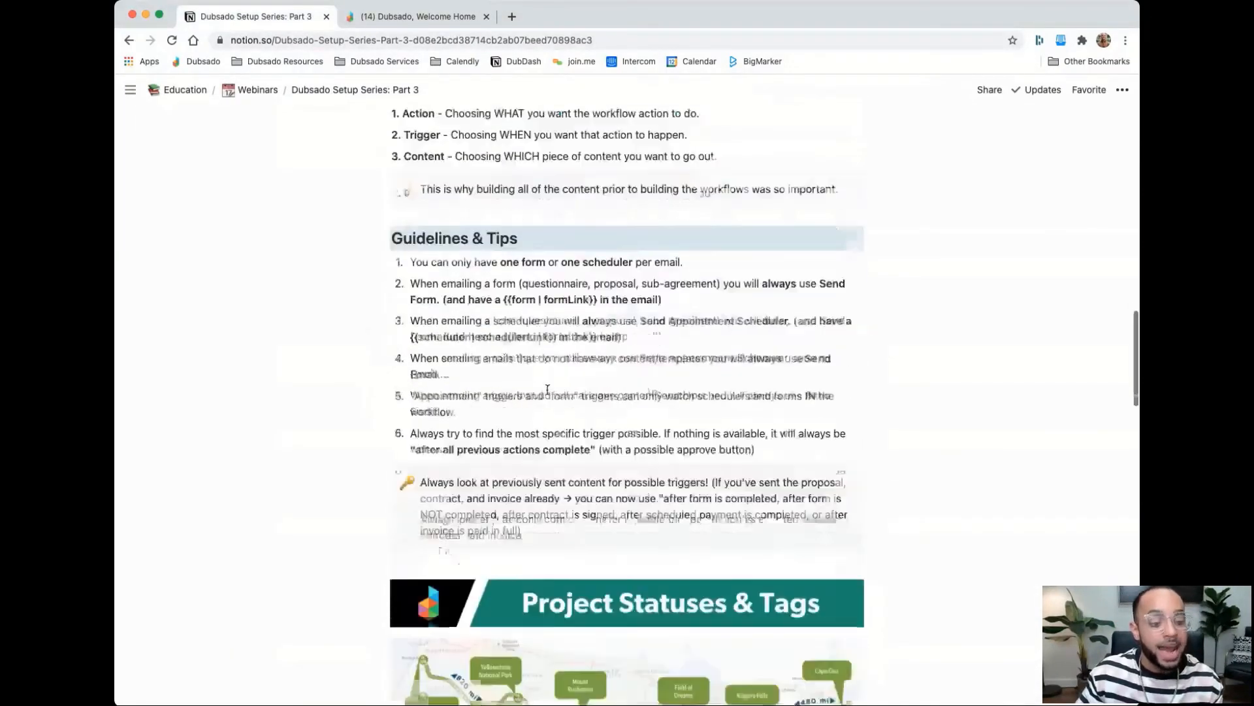
scroll(548, 394, "down", 1)
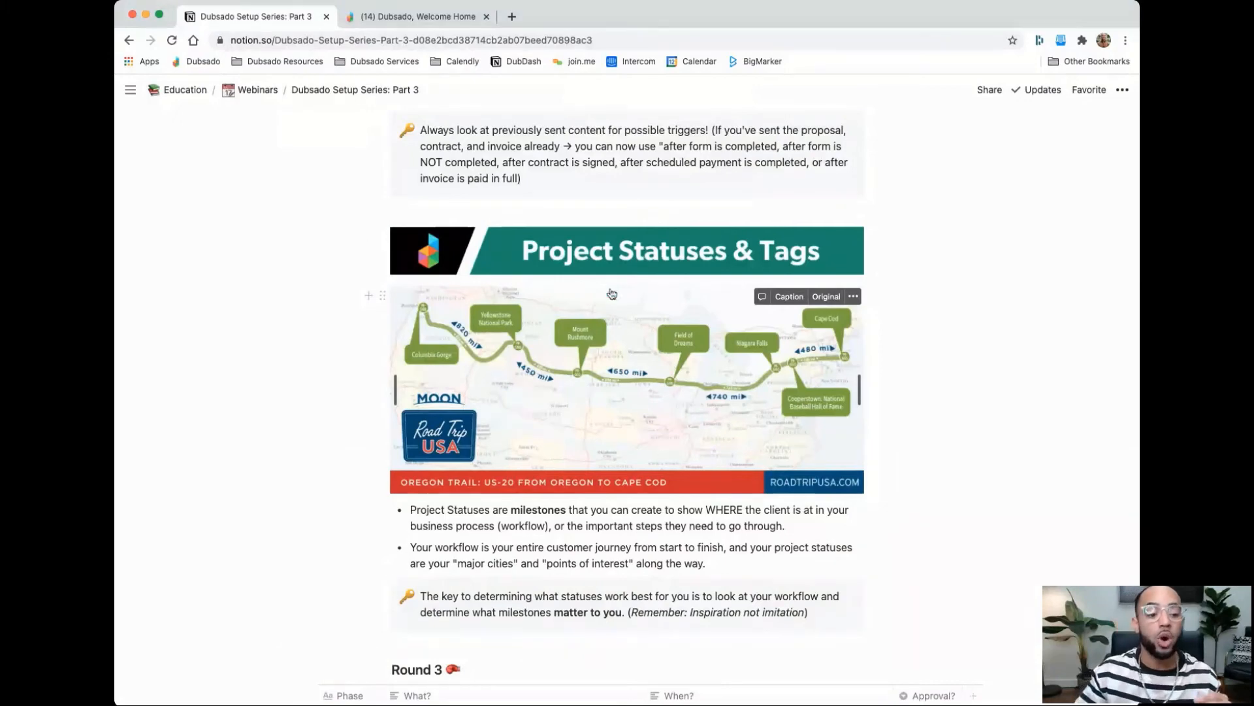
left_click(627, 359)
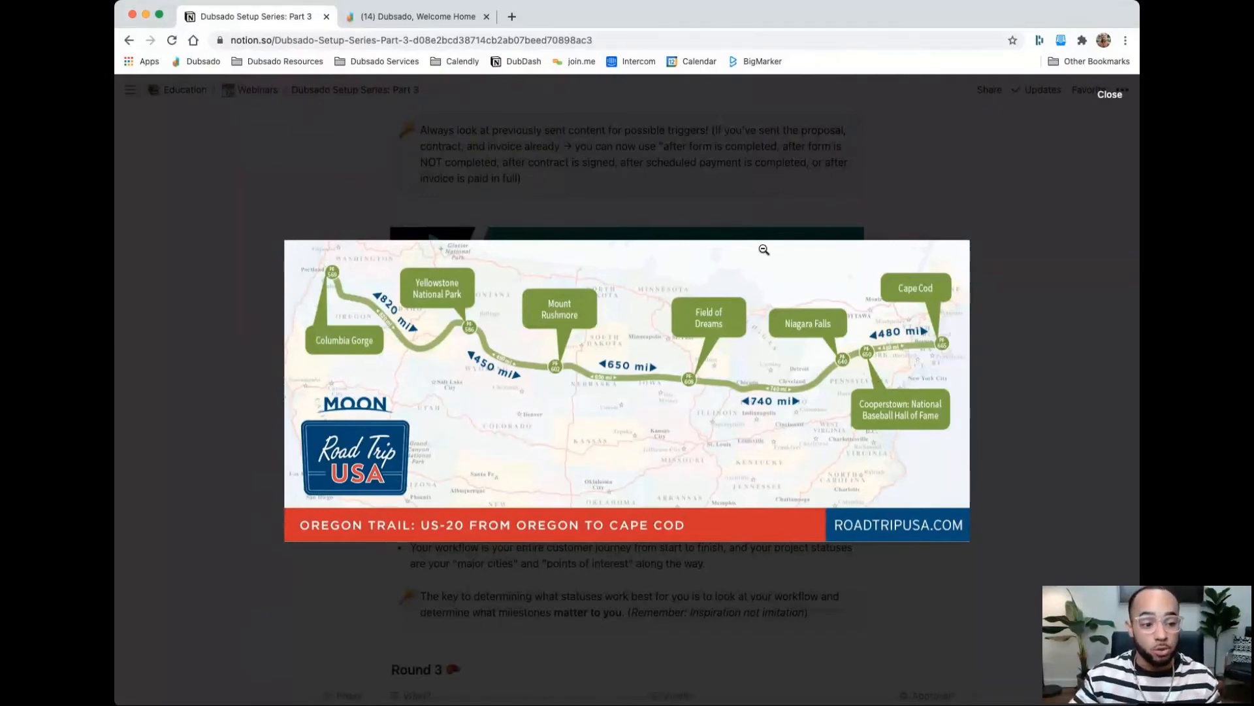
left_click(645, 189)
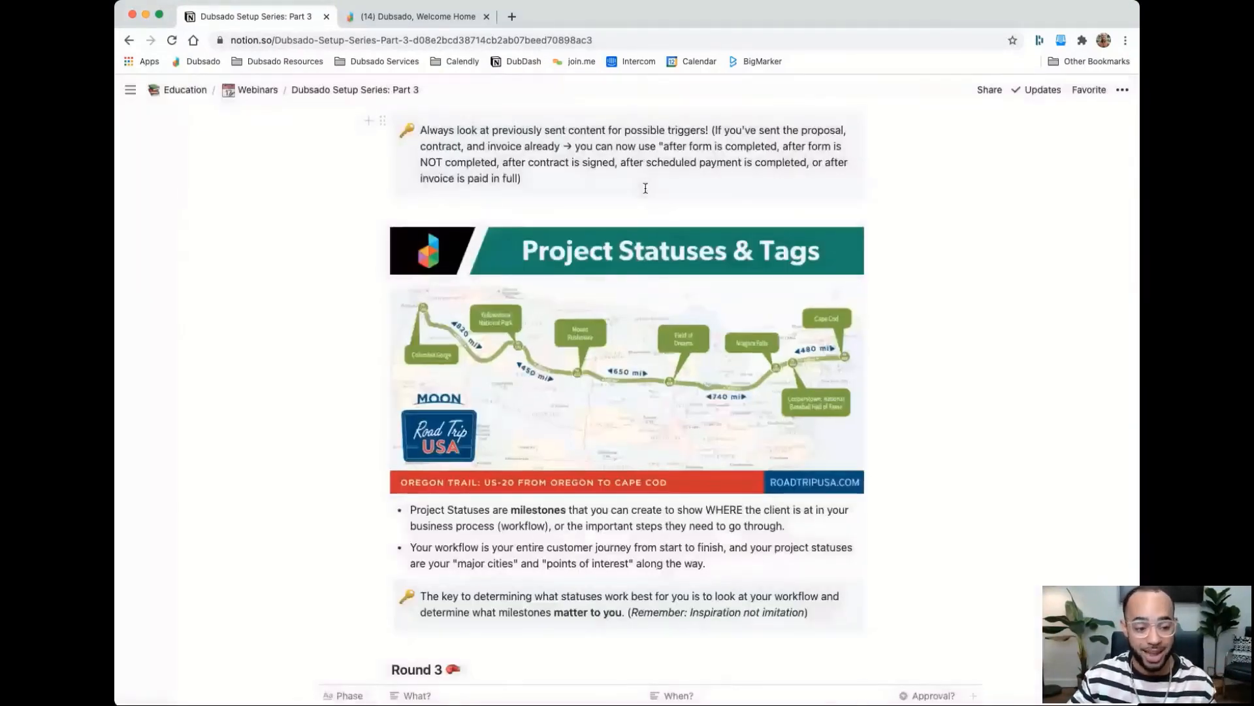
Switch to Dubsado's projects list and examine all Lead and Job statuses, from New Inquiries to Send "Thank You" Gift
left_click(399, 18)
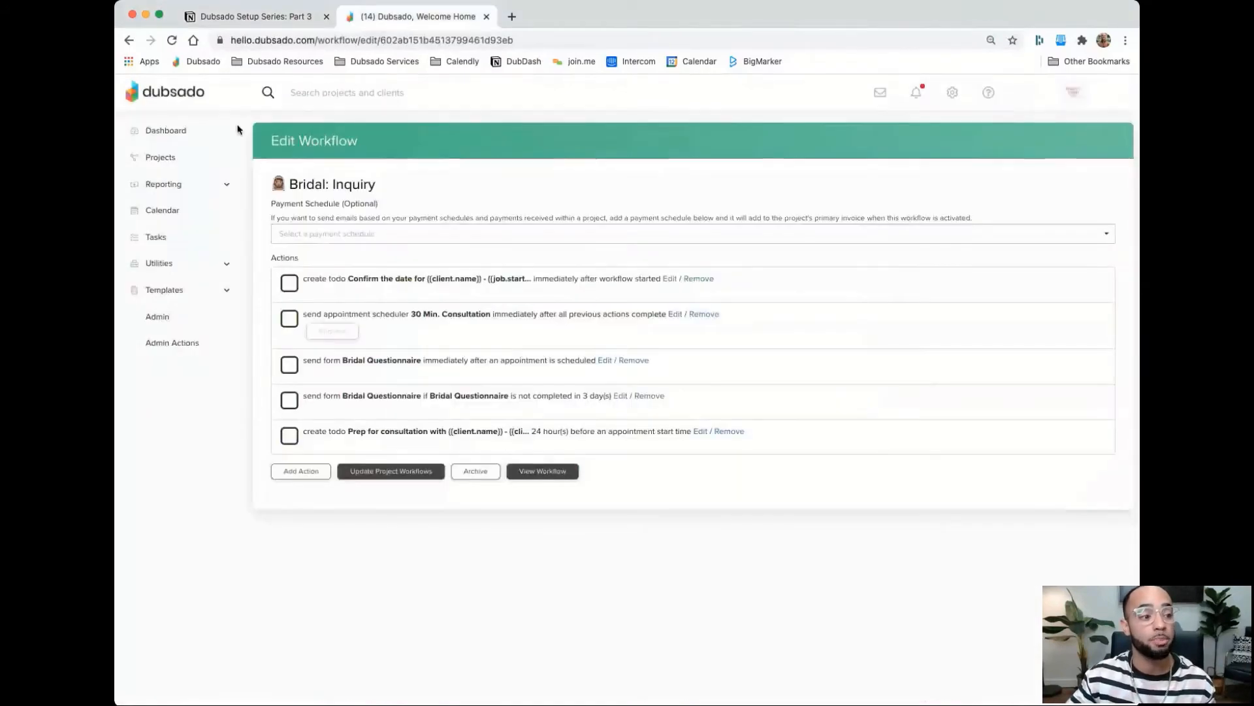
left_click(160, 157)
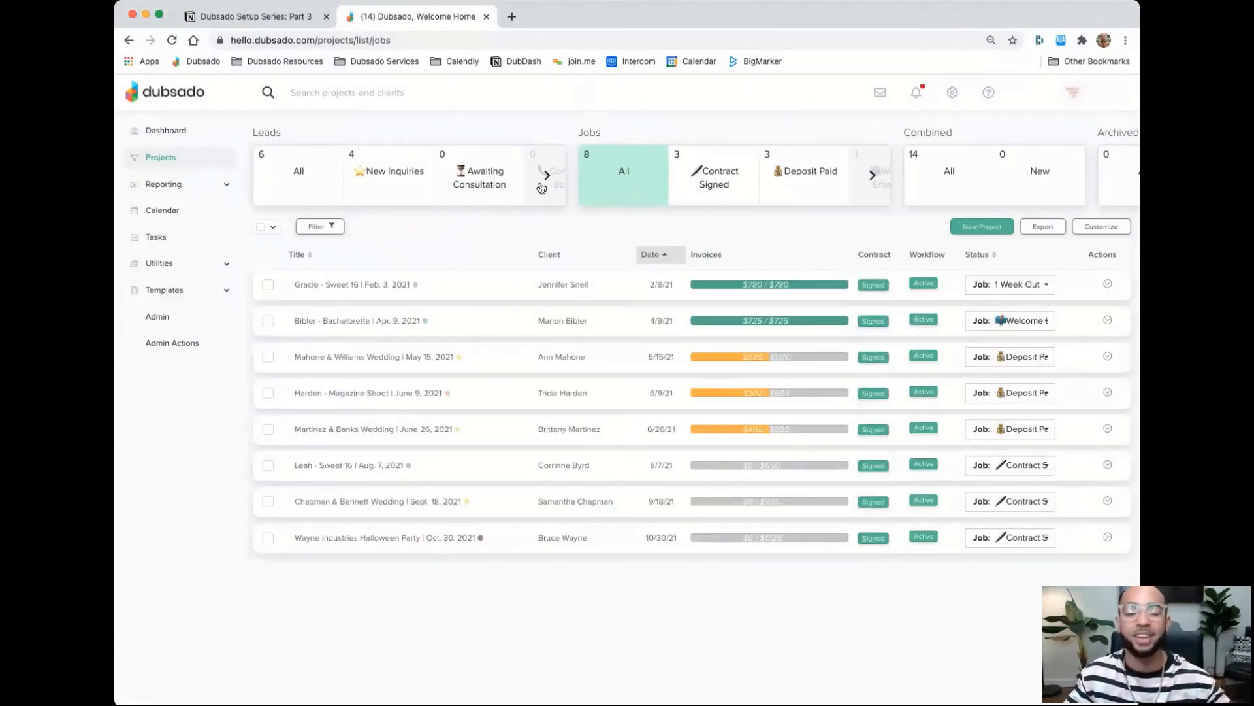
left_click(544, 182)
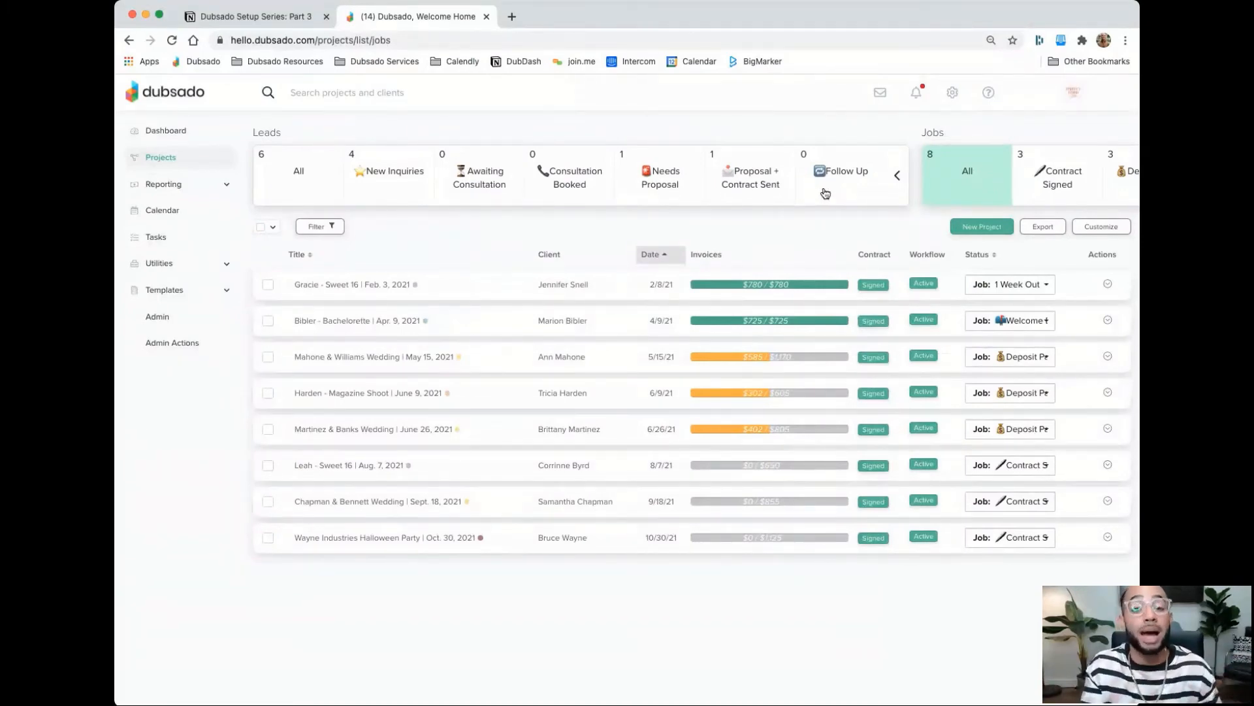
scroll(826, 194, "right", 1)
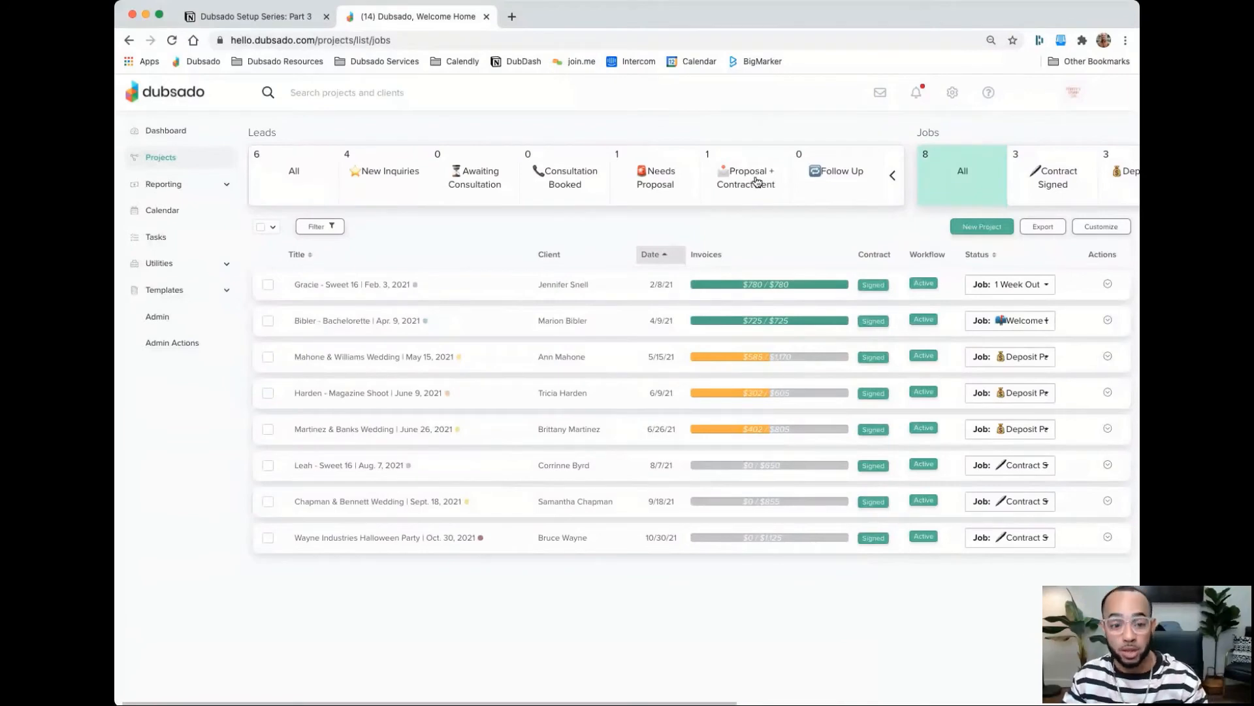
scroll(778, 186, "right", 2)
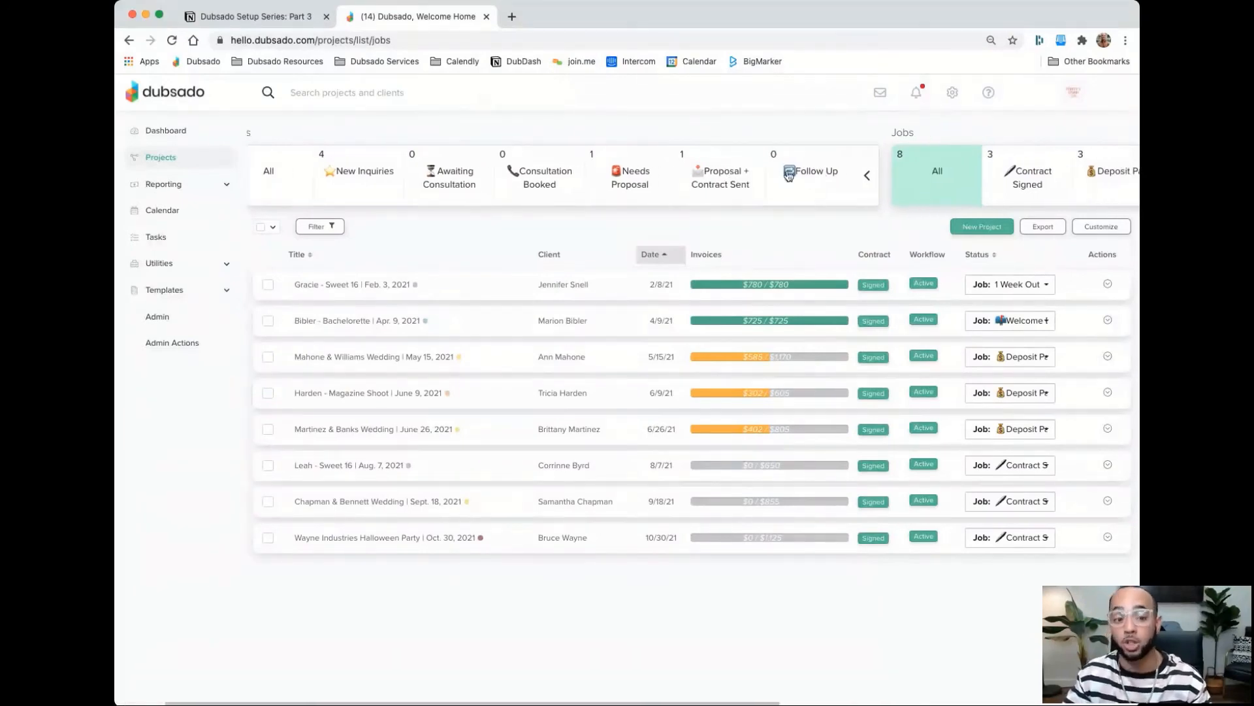
scroll(801, 203, "right", 10)
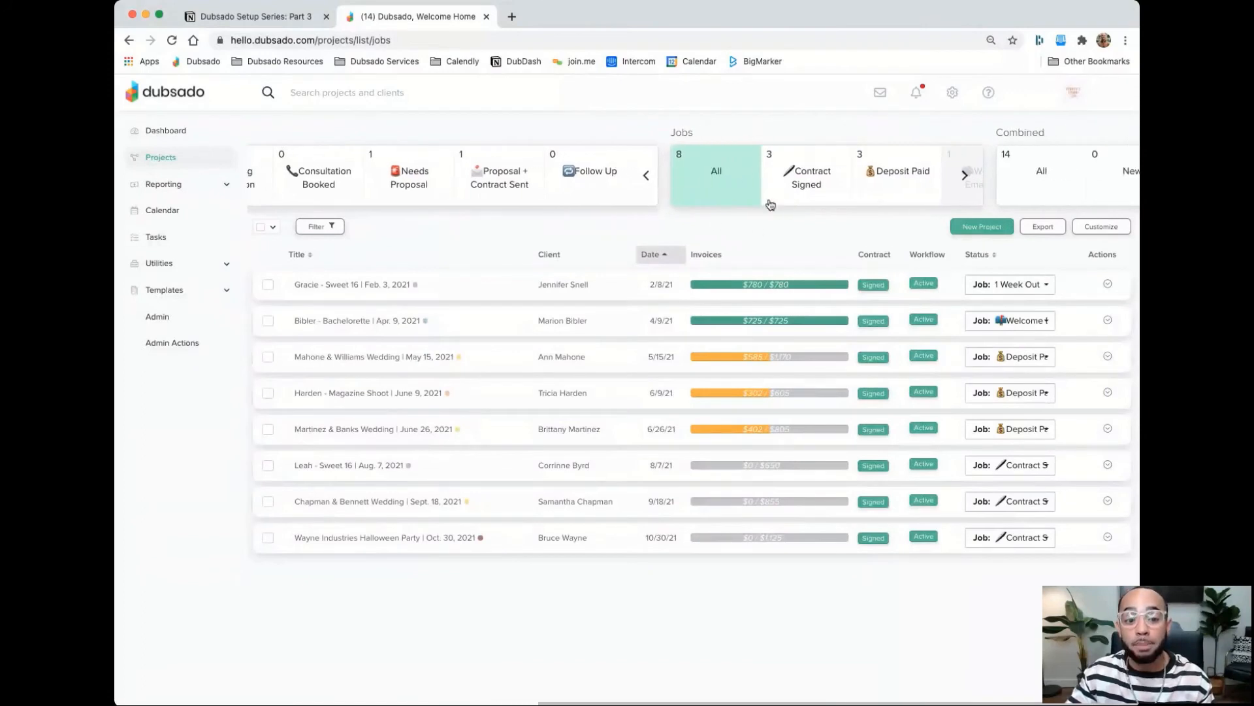
left_click(965, 175)
scroll(849, 183, "right", 5)
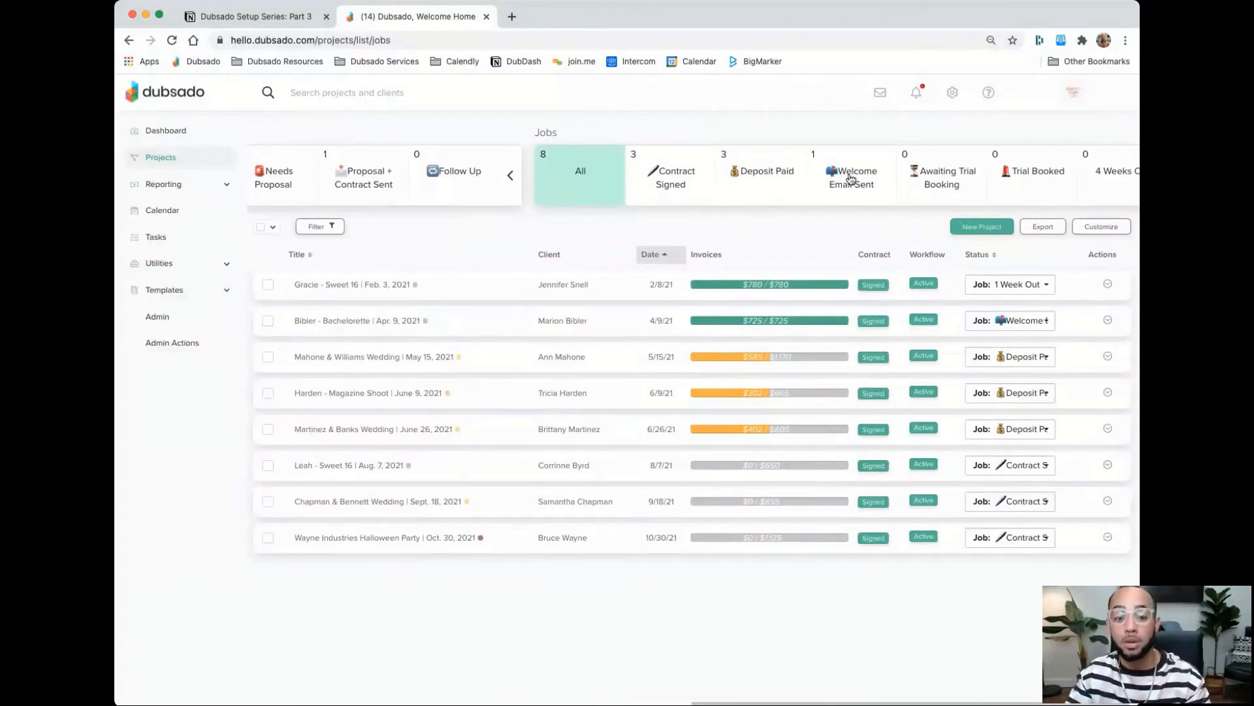
scroll(846, 175, "right", 4)
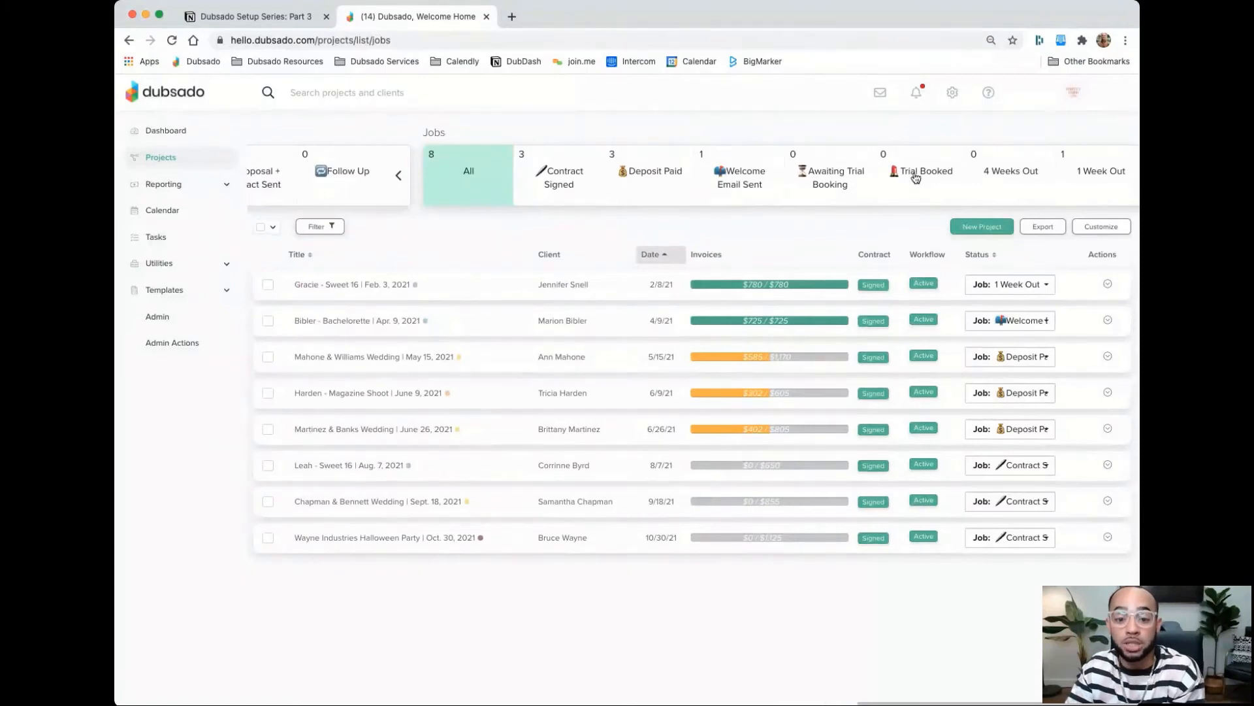
scroll(916, 177, "right", 5)
scroll(916, 176, "right", 1)
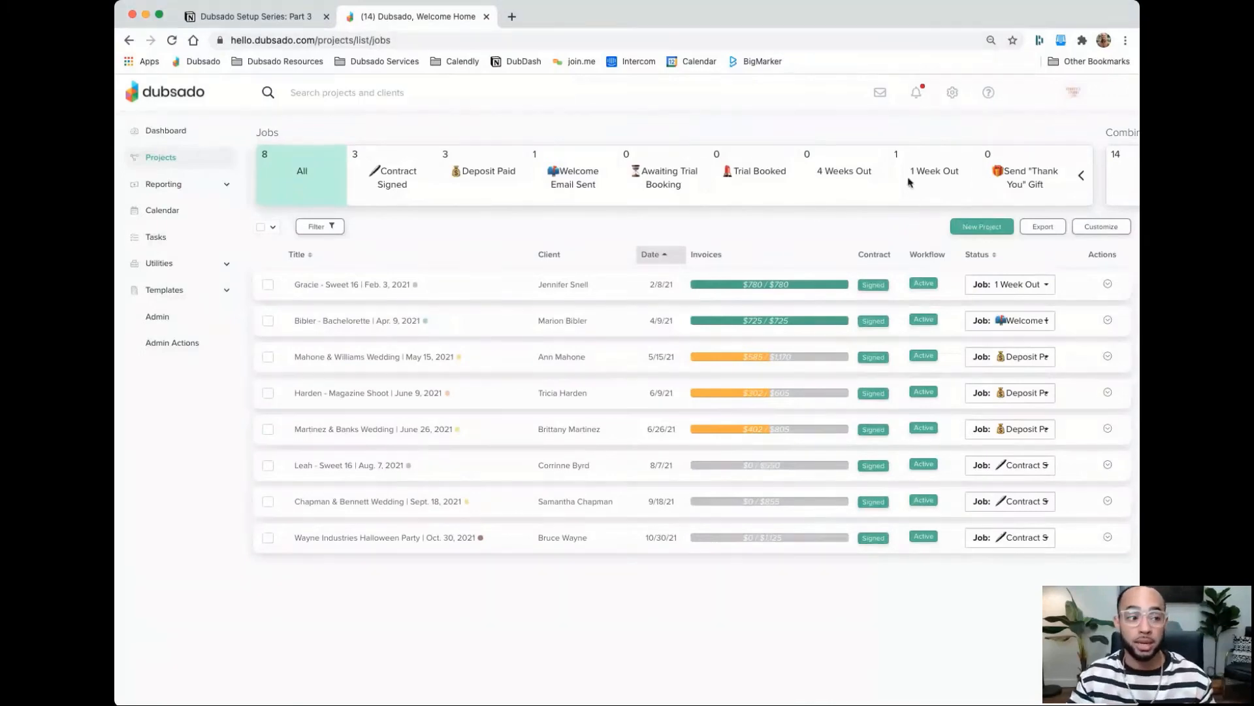
Enlarge the Notion road trip map again to compare its stops with the job statuses in Dubsado
left_click(256, 17)
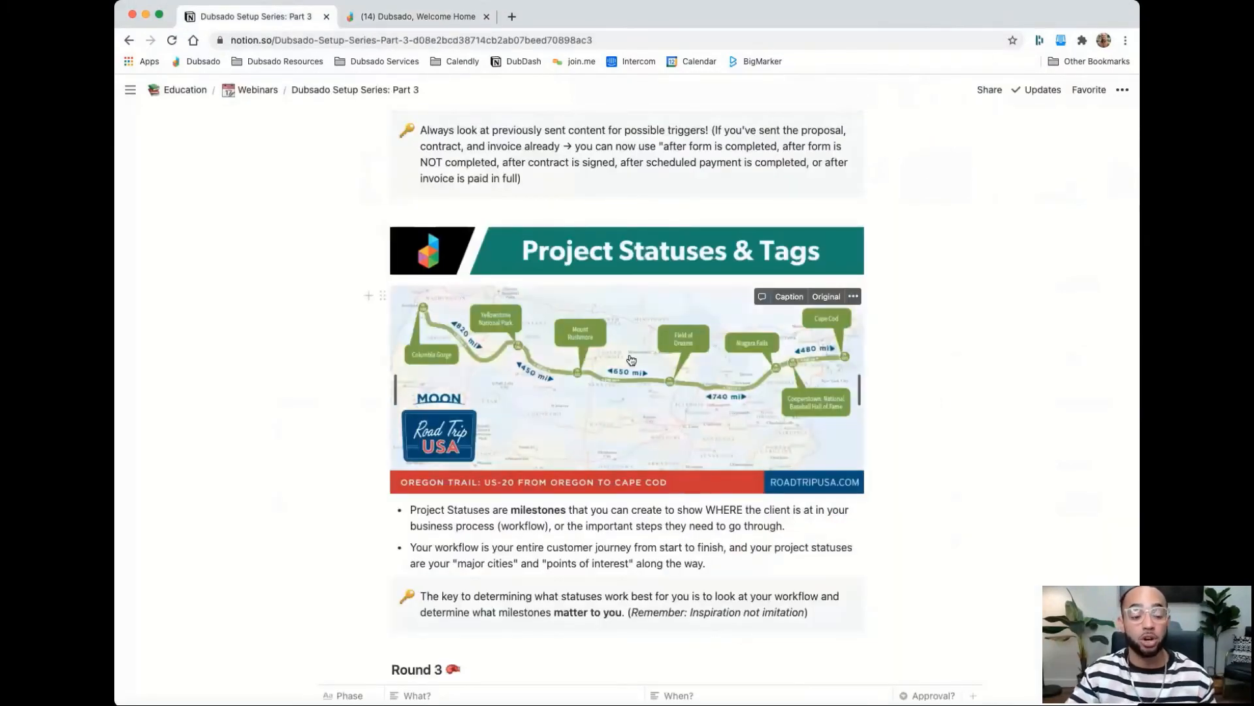
left_click(650, 339)
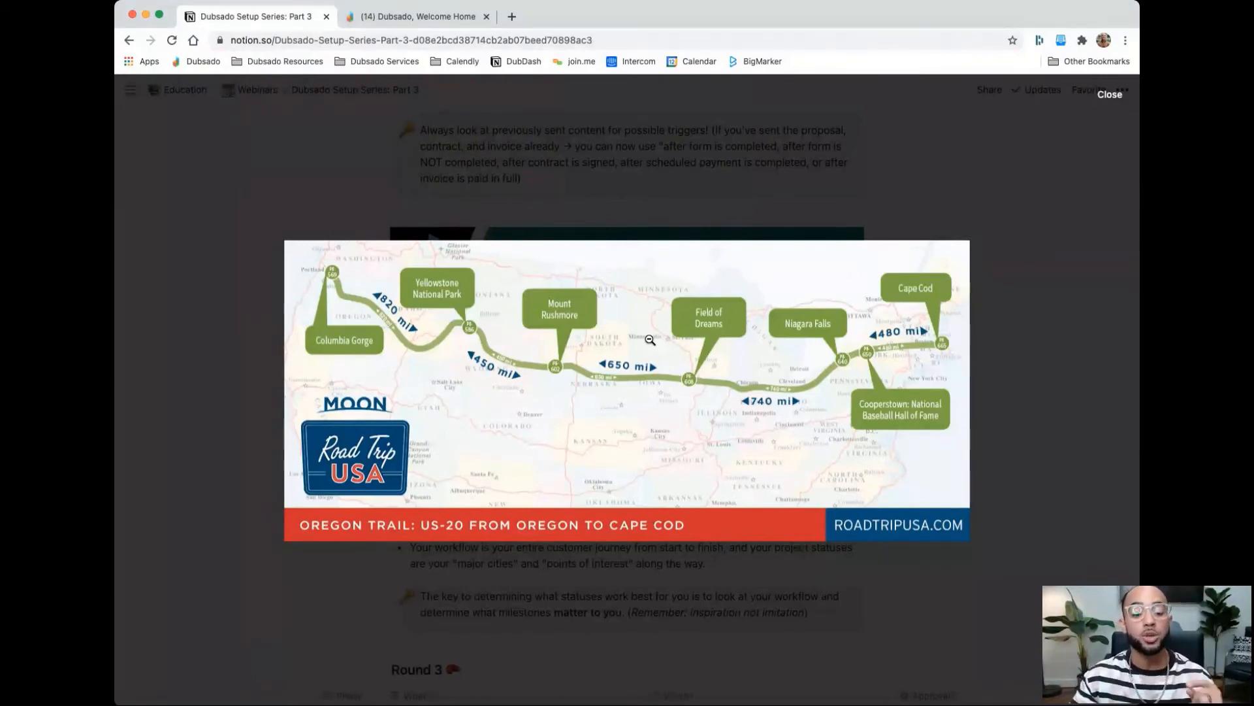
left_click(782, 204)
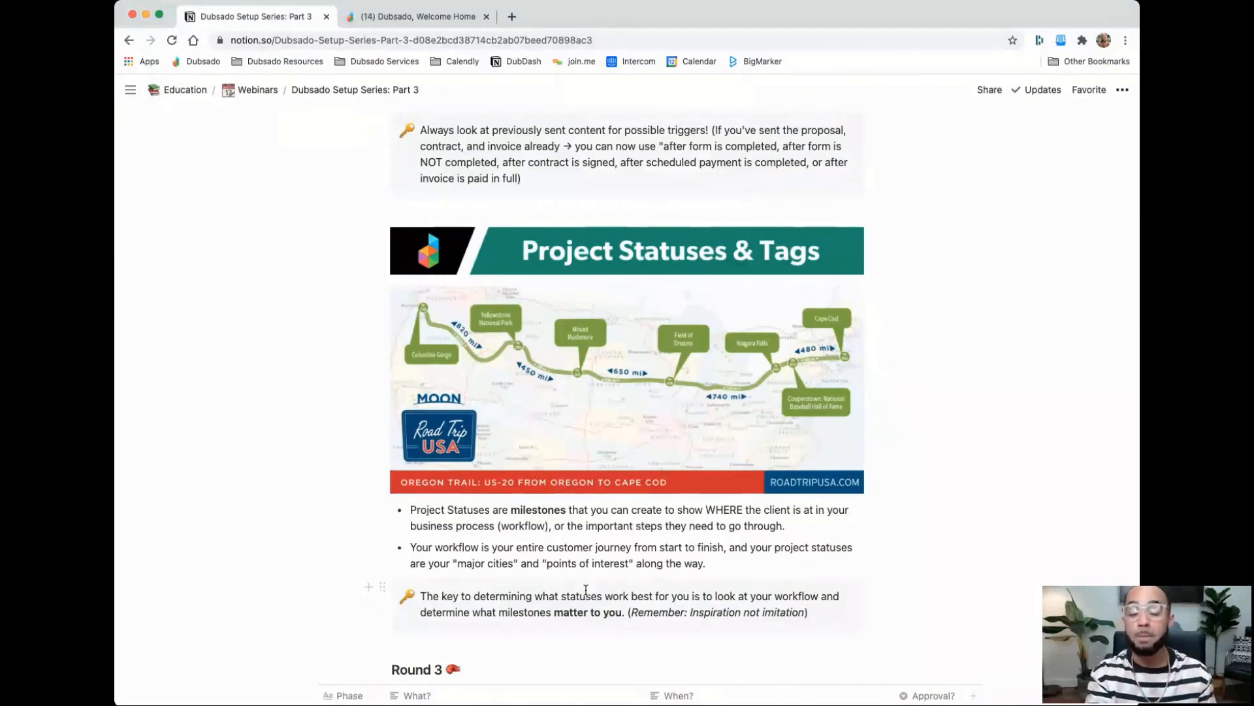
left_click(370, 18)
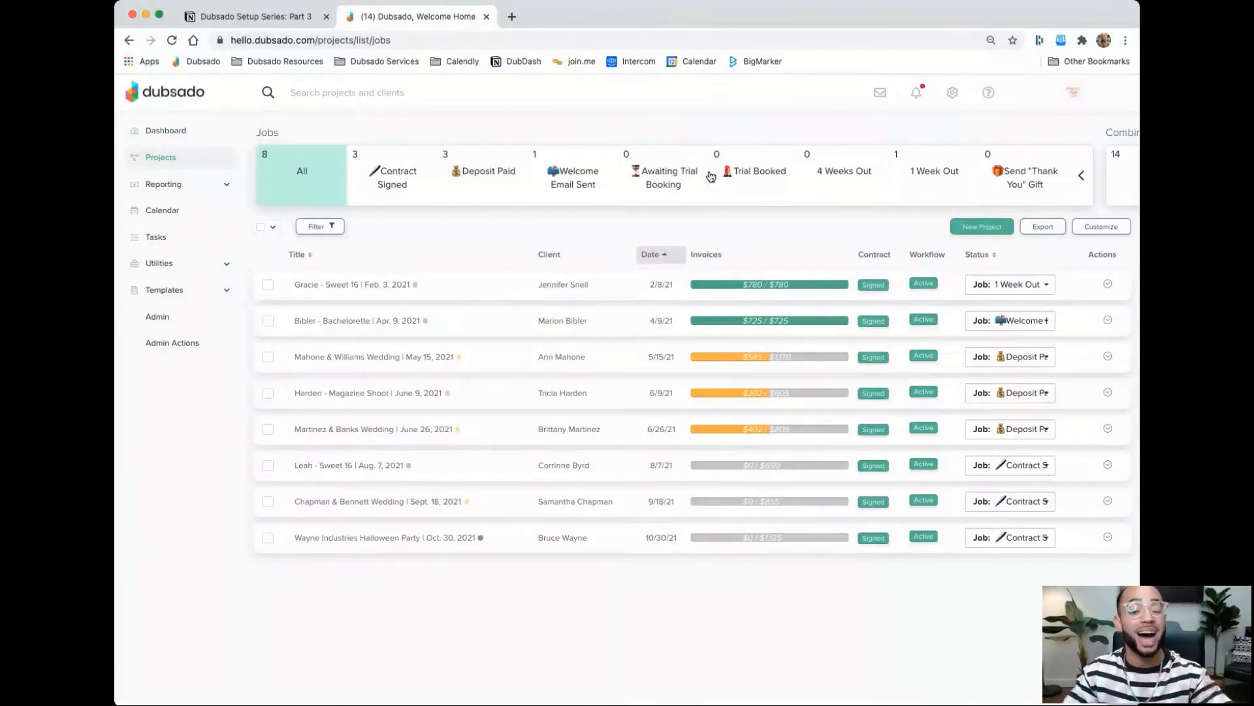
Return to Notion and examine the Round 3 process table against the LEAD and JOB status lists beneath it
left_click(304, 23)
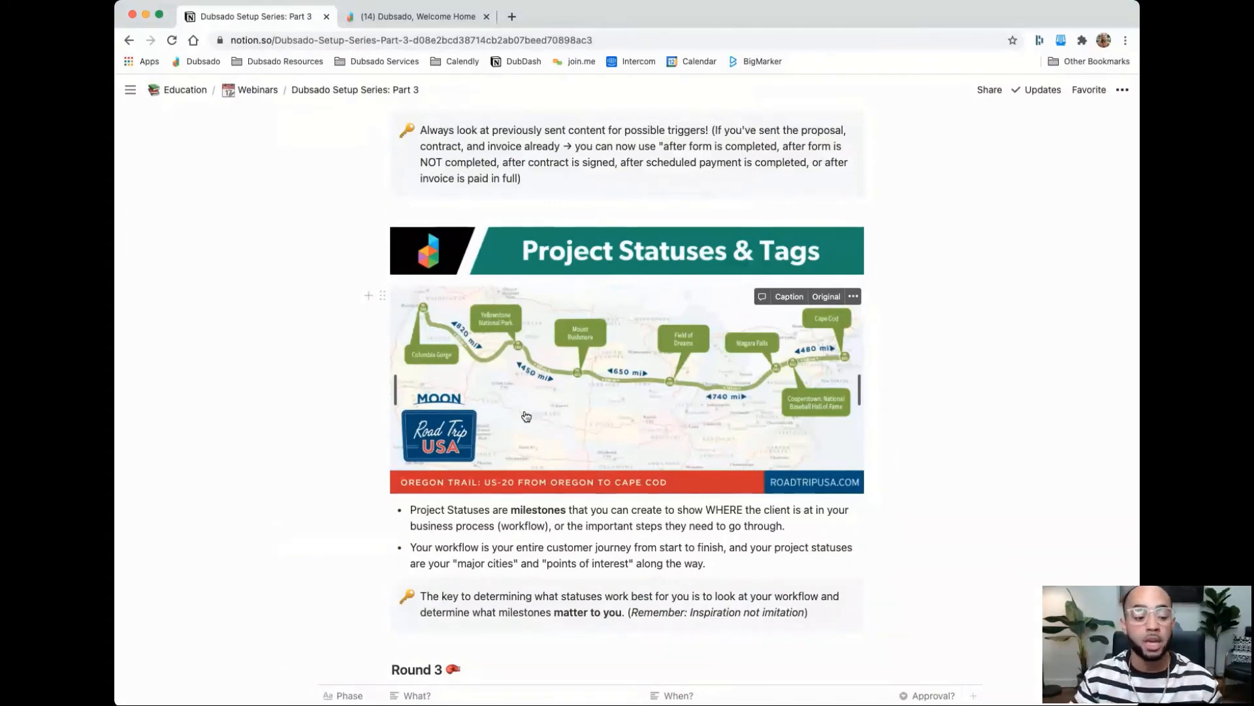
scroll(542, 477, "down", 1)
scroll(541, 470, "down", 5)
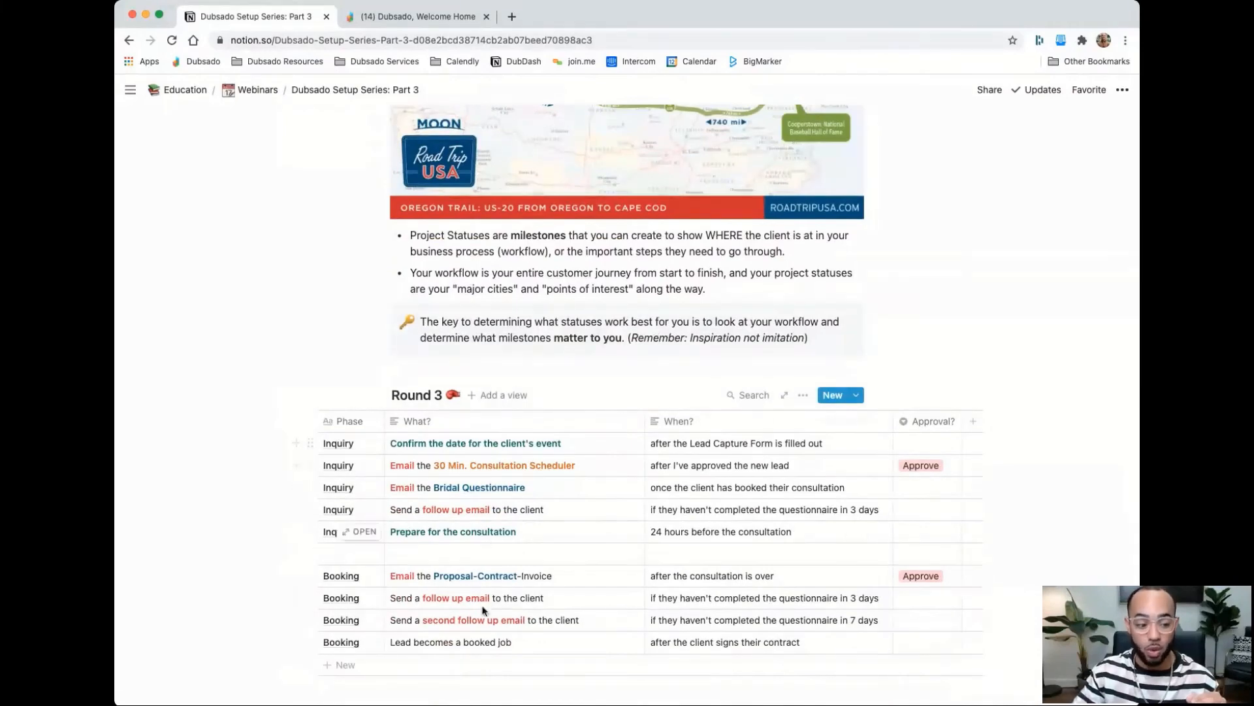
scroll(487, 533, "down", 1)
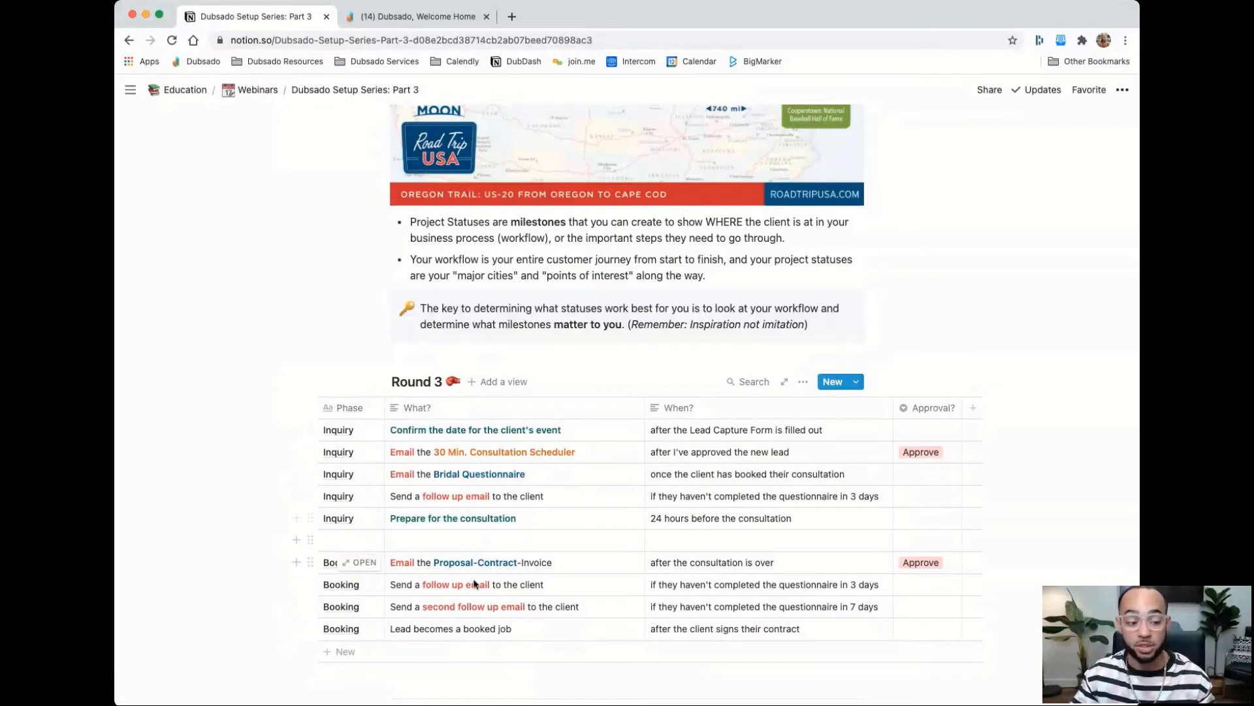
scroll(467, 617, "down", 4)
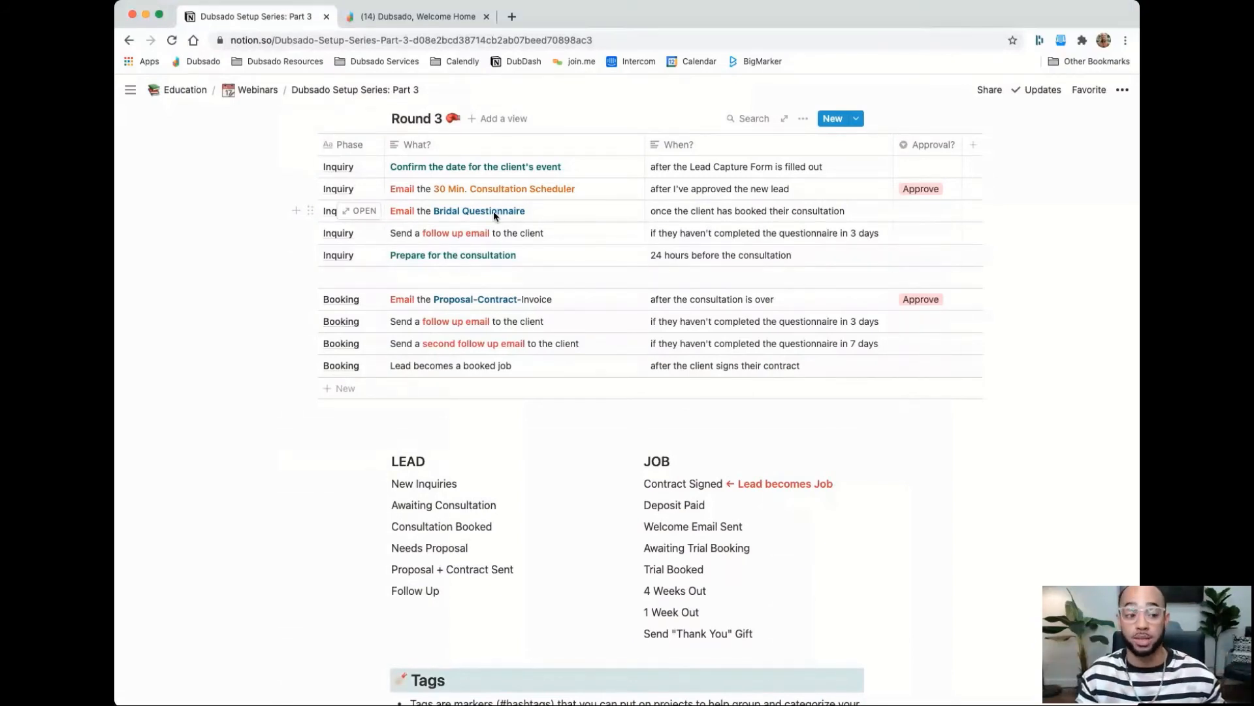
scroll(410, 233, "right", 1)
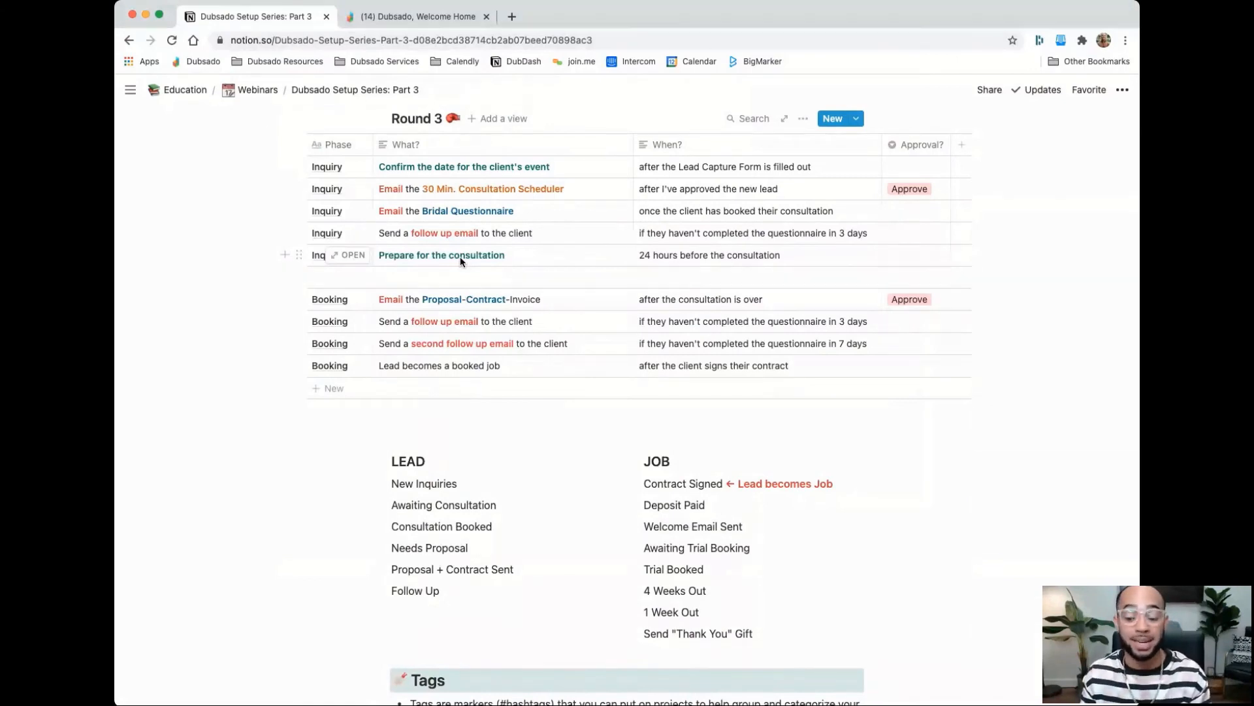
Review the LEAD and JOB status lists in Notion and open the project status customization page in Dubsado
scroll(456, 272, "right", 1)
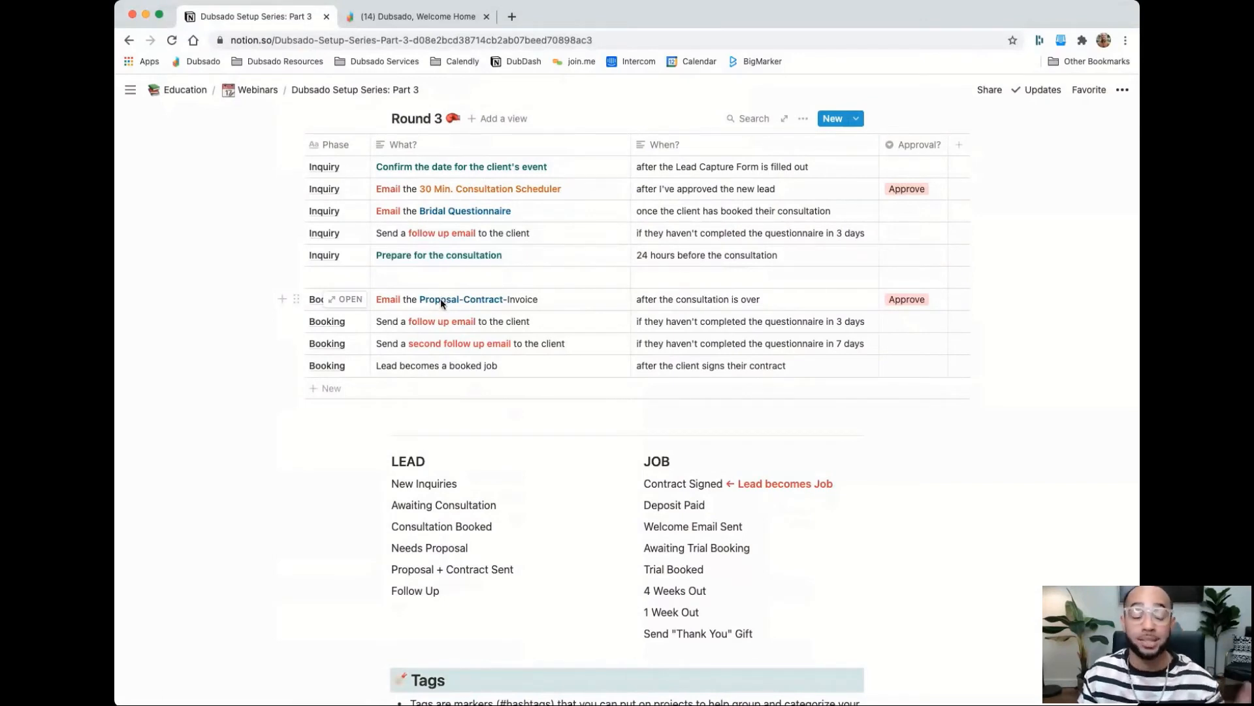
scroll(425, 510, "down", 1)
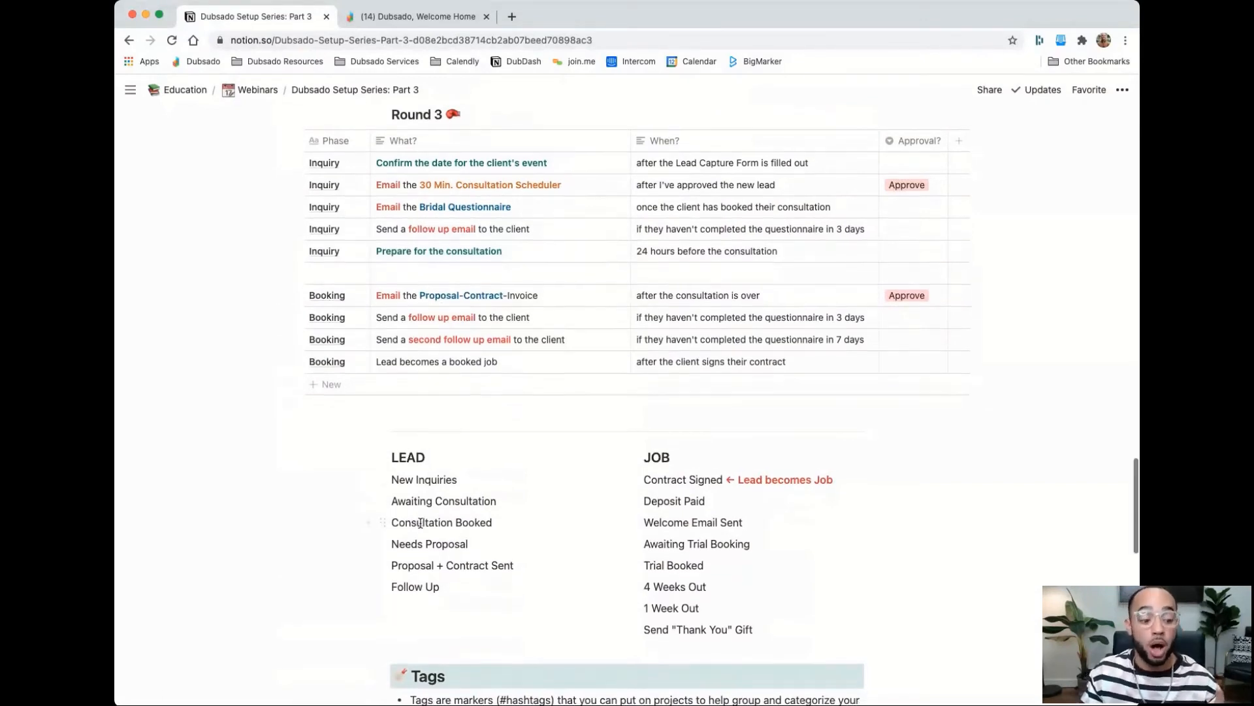
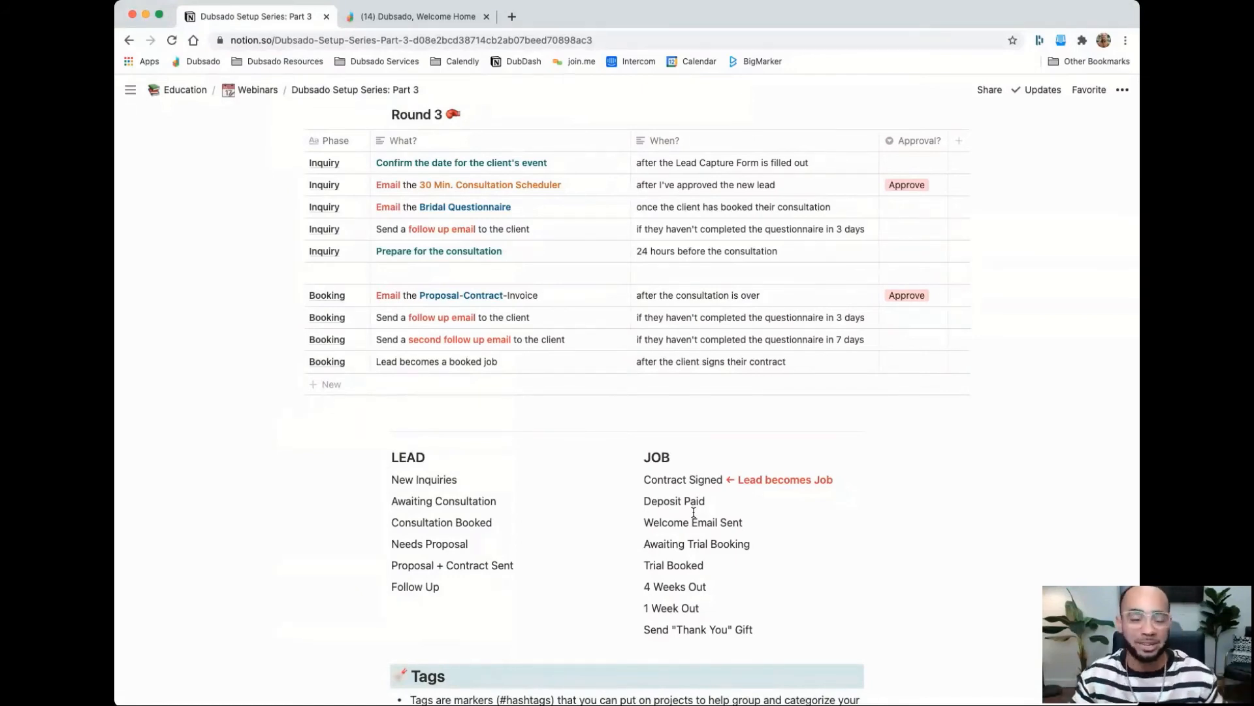
left_click(418, 17)
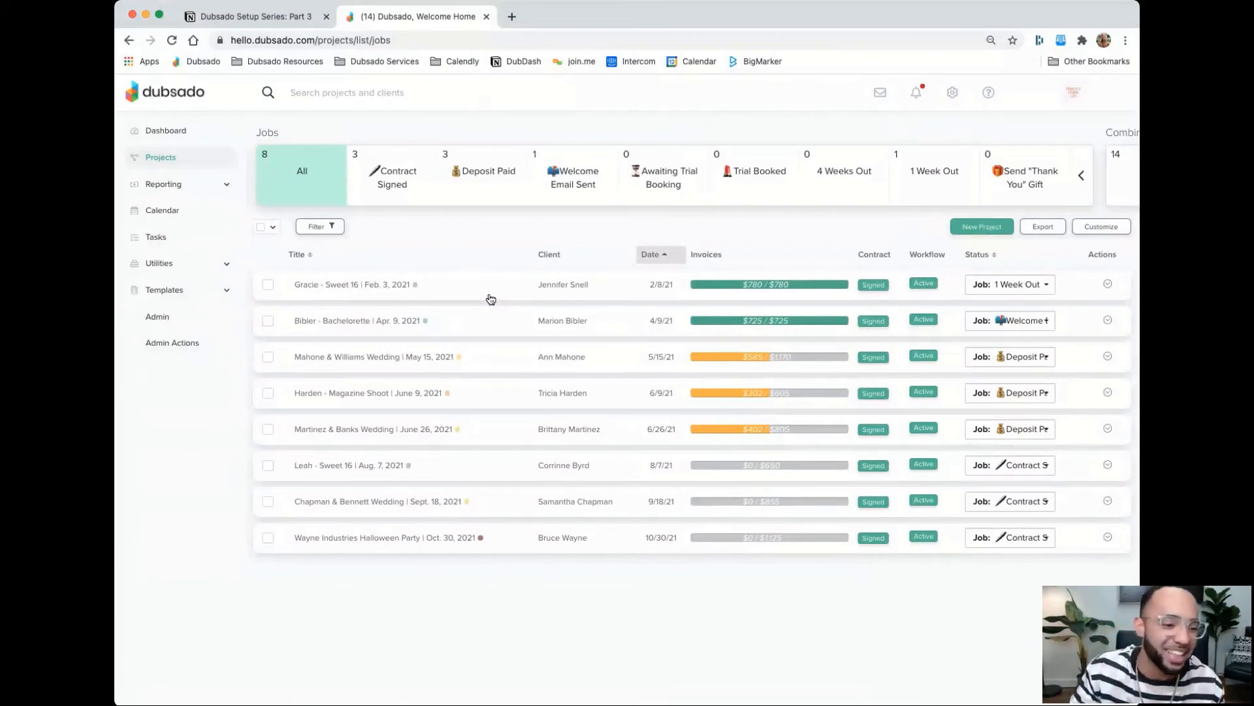
scroll(352, 194, "left", 5)
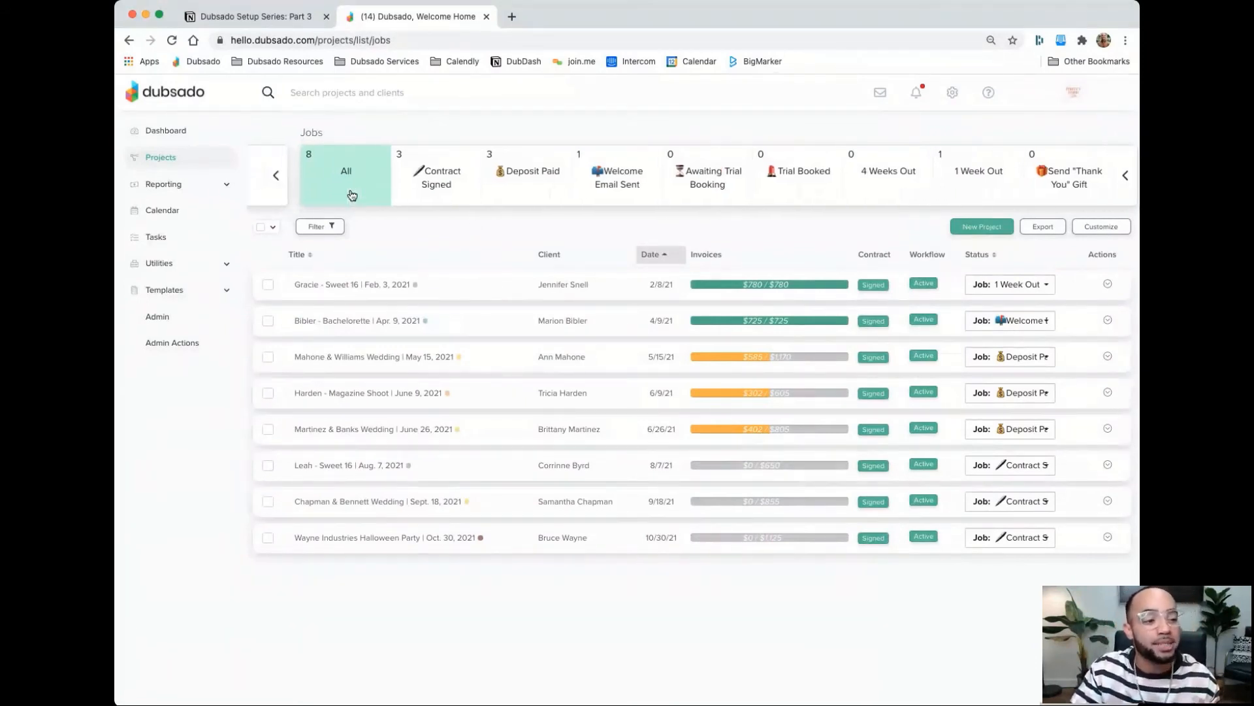
scroll(351, 195, "left", 2)
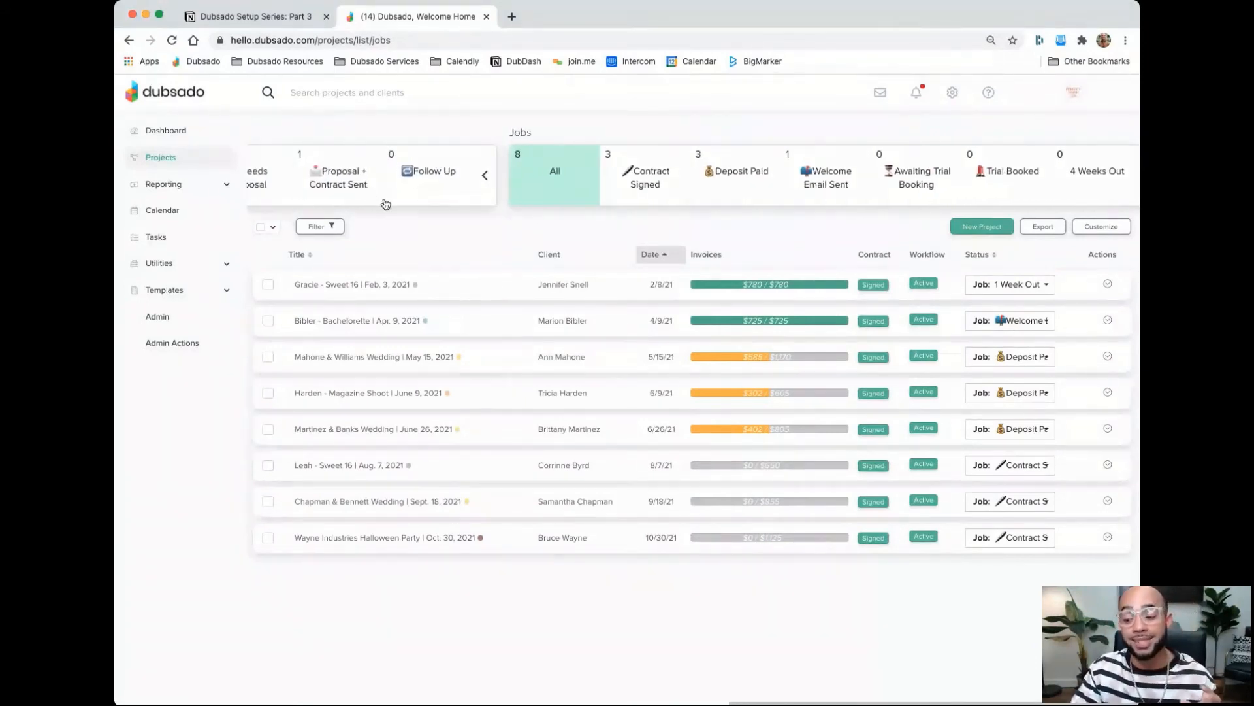
left_click(1095, 228)
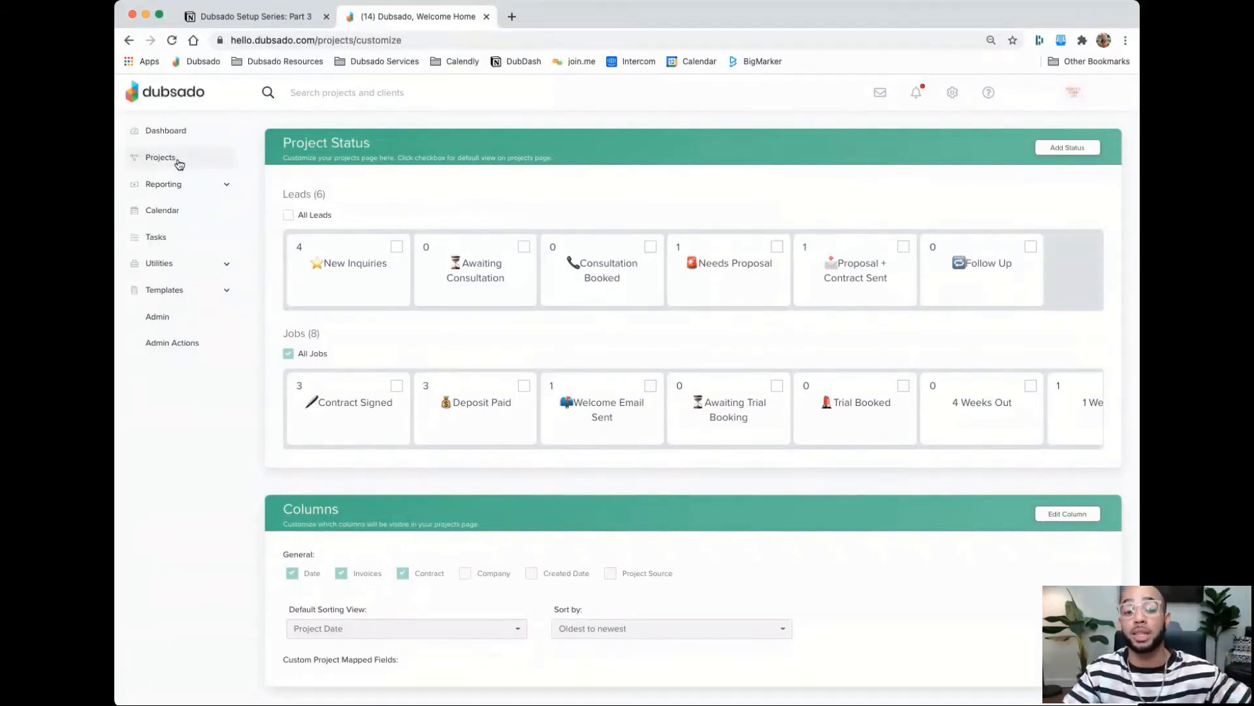
Return to the Notion guide and examine the "Lead becomes Job" note by Contract Signed and the Tags section
left_click(254, 22)
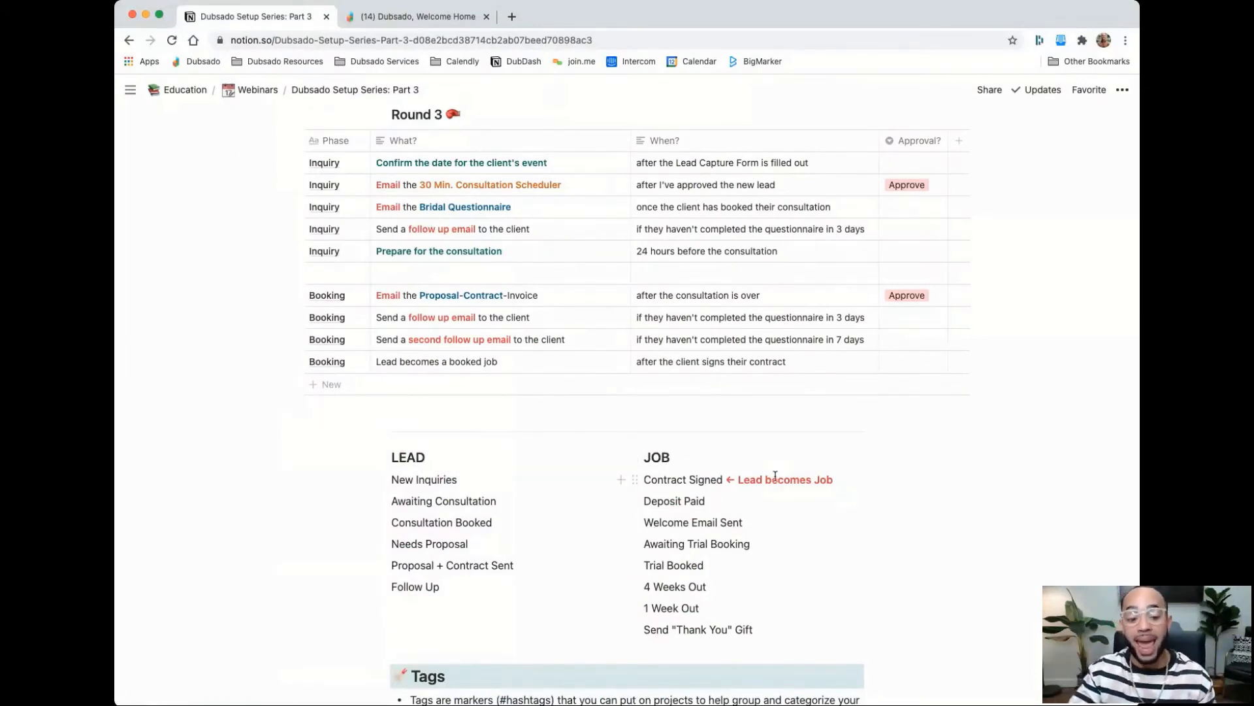
left_click_drag(838, 479, 727, 479)
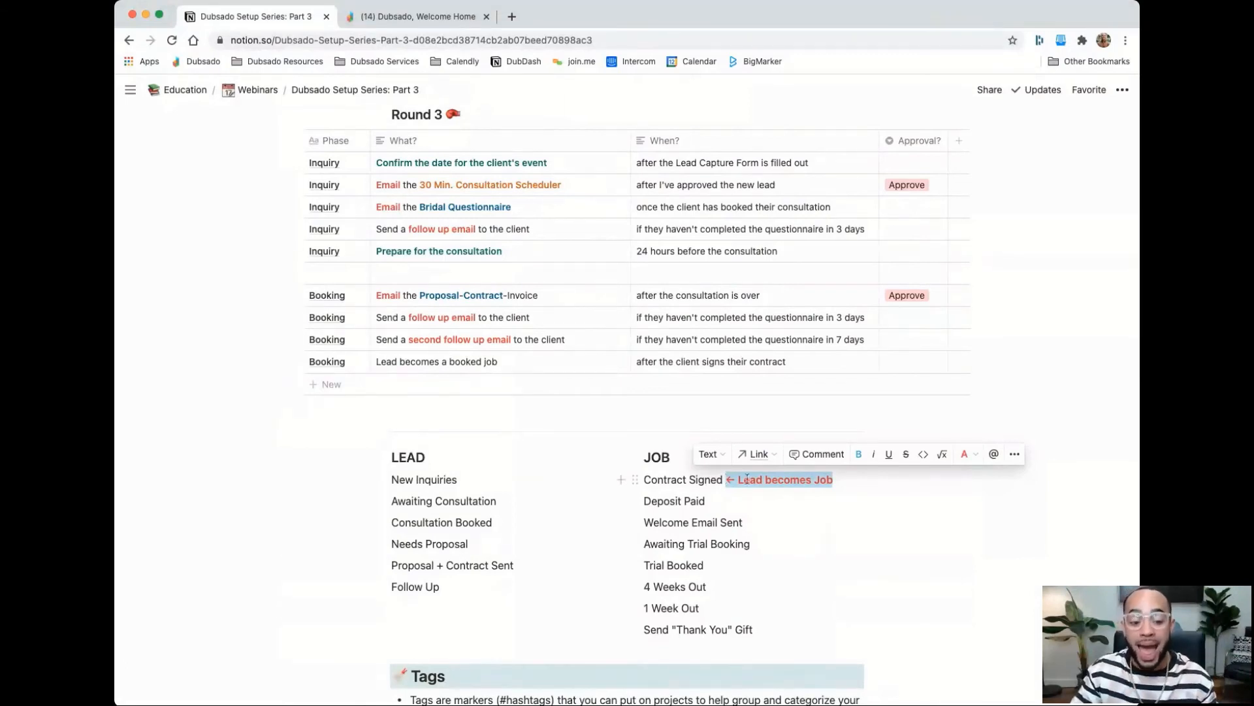
left_click(807, 495)
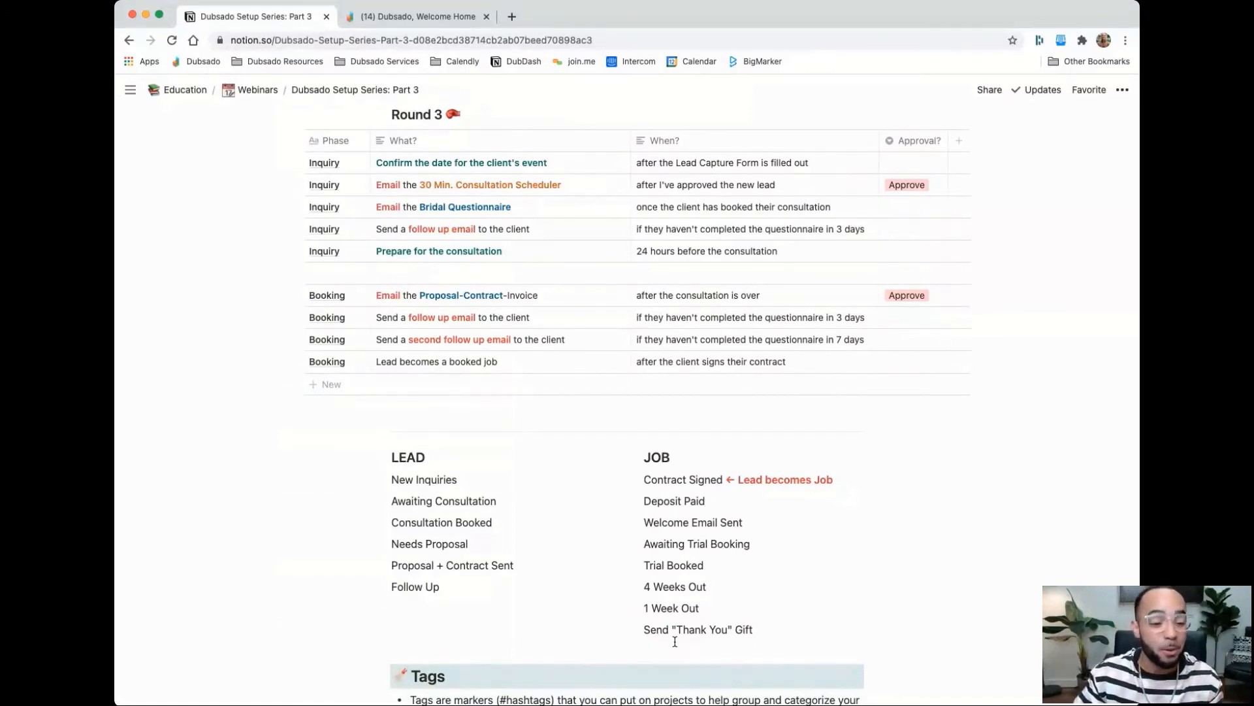
scroll(681, 526, "down", 3)
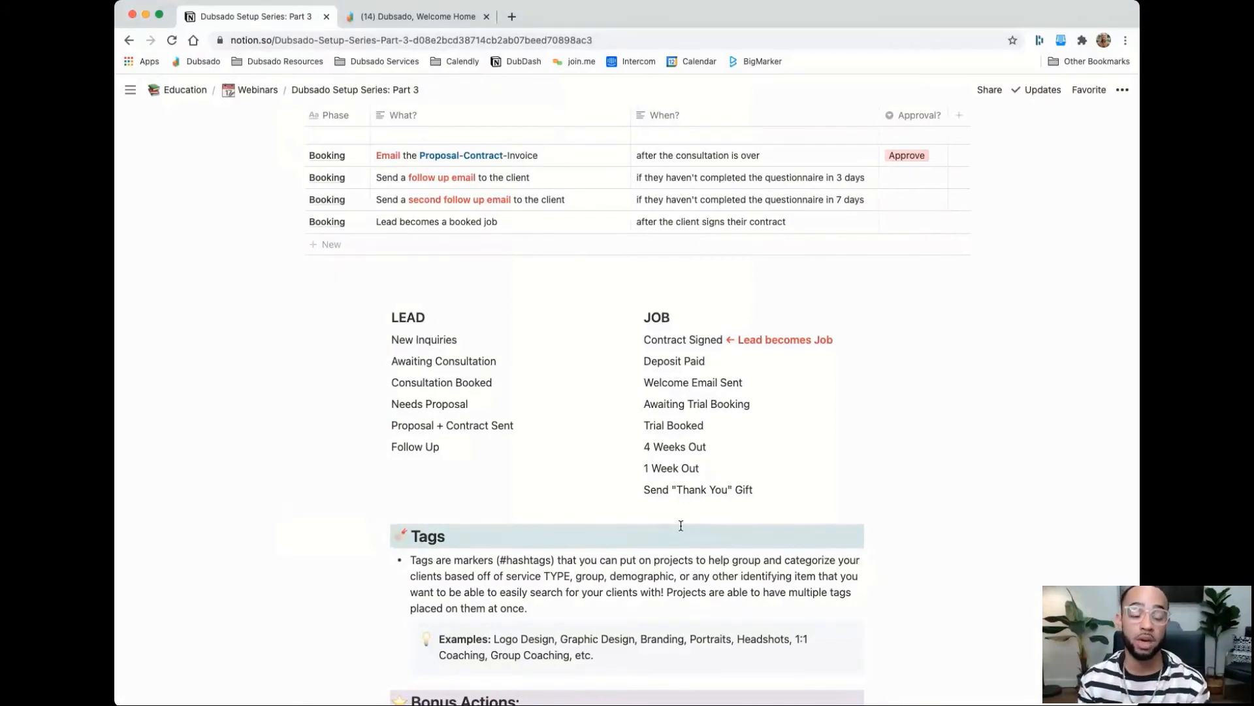
Switch to Dubsado's projects list and examine the coloured tag markers beside the project titles
left_click(421, 16)
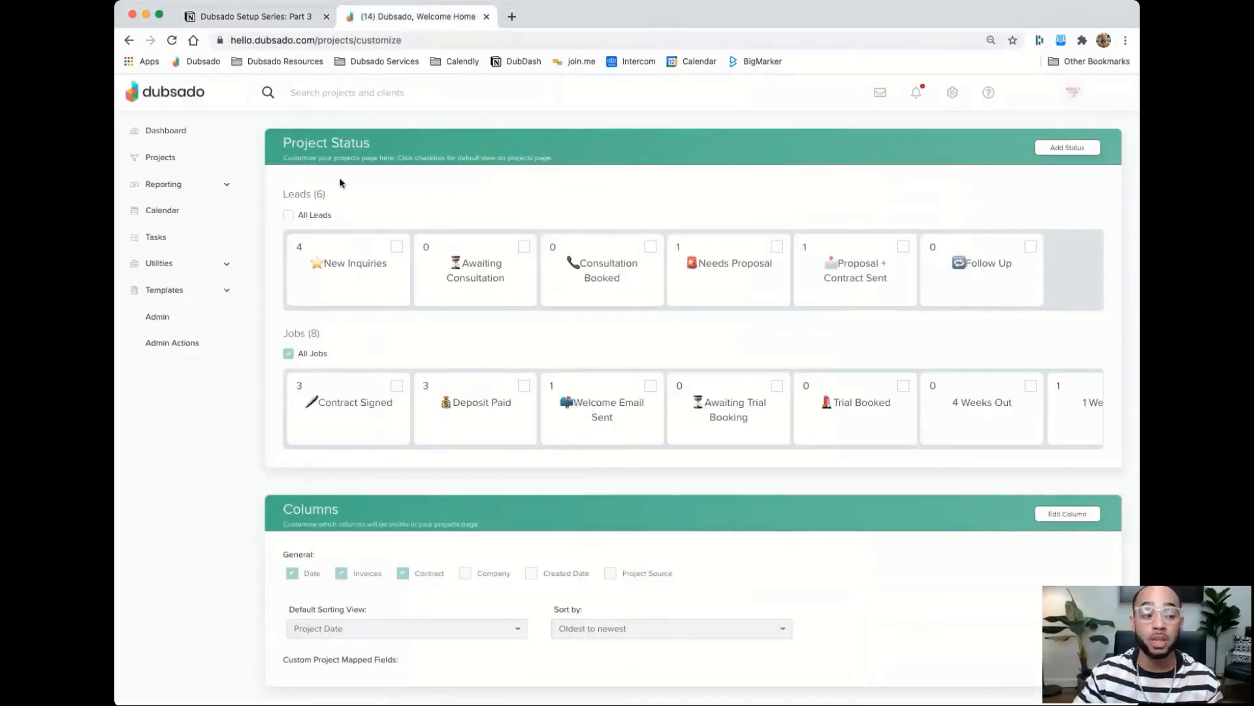
left_click(175, 168)
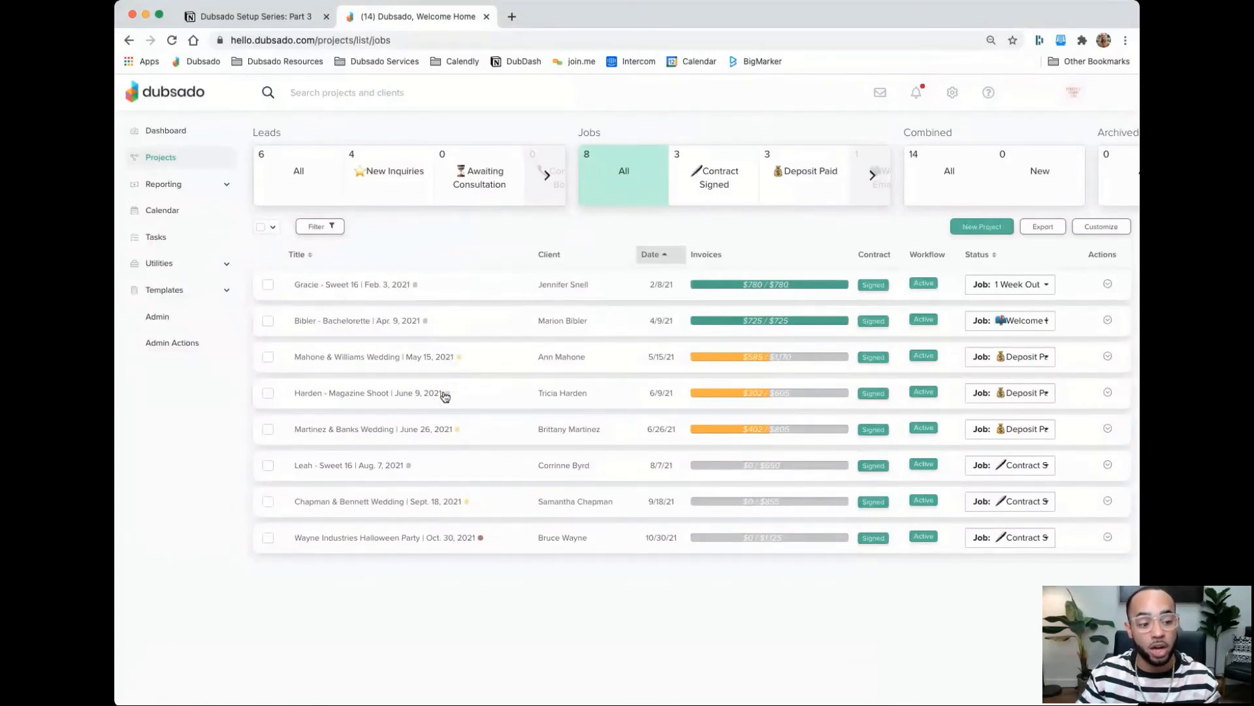
mouse_move(450, 397)
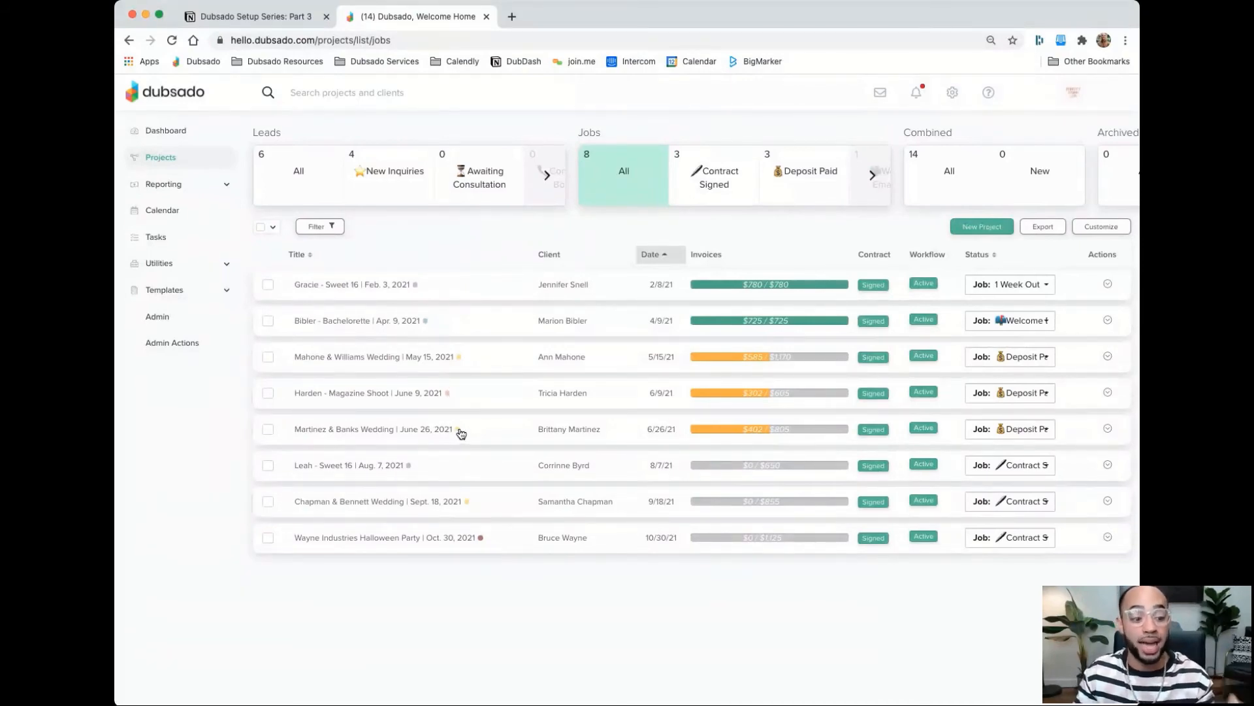
mouse_move(459, 433)
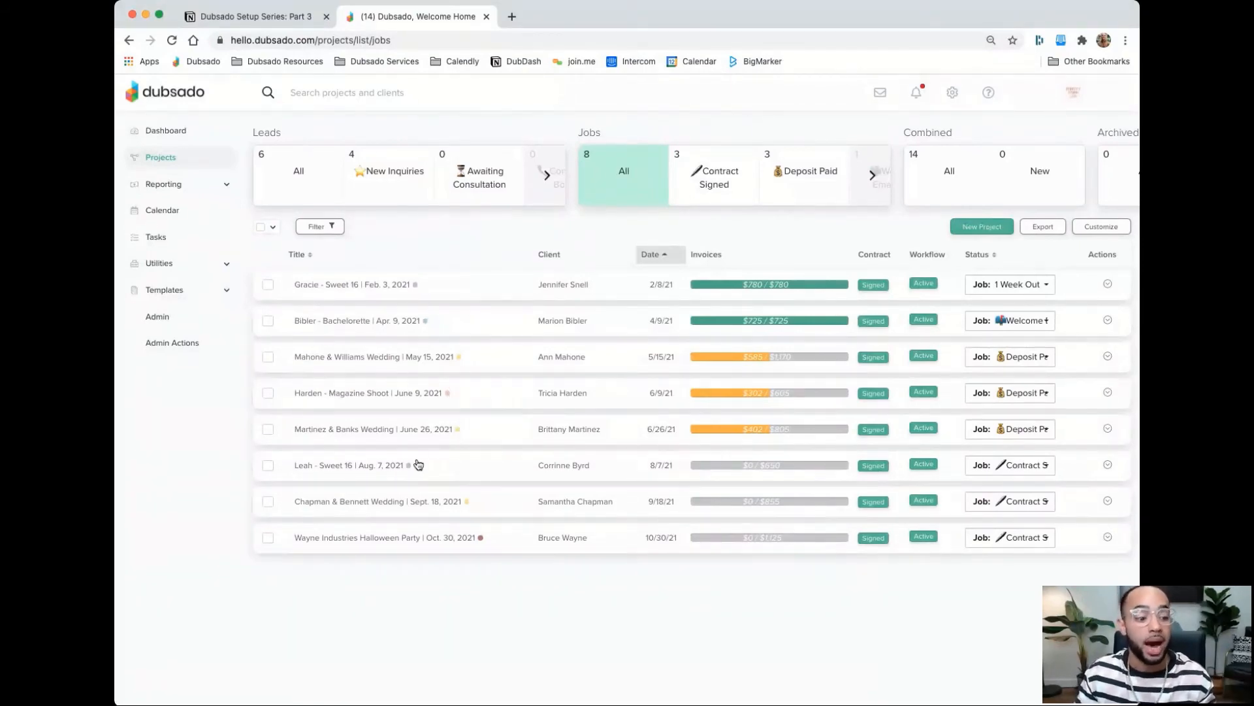
mouse_move(410, 467)
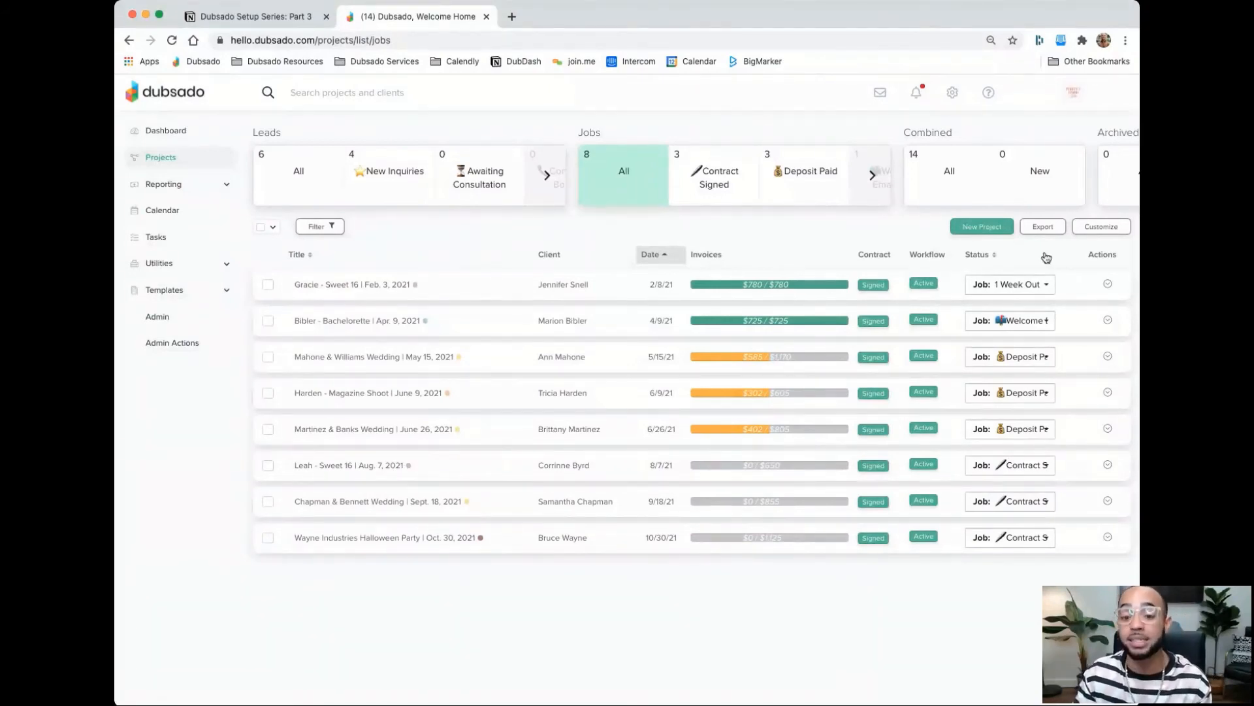
Open the project customization page to examine the available project tags, and return to the projects list
left_click(1091, 234)
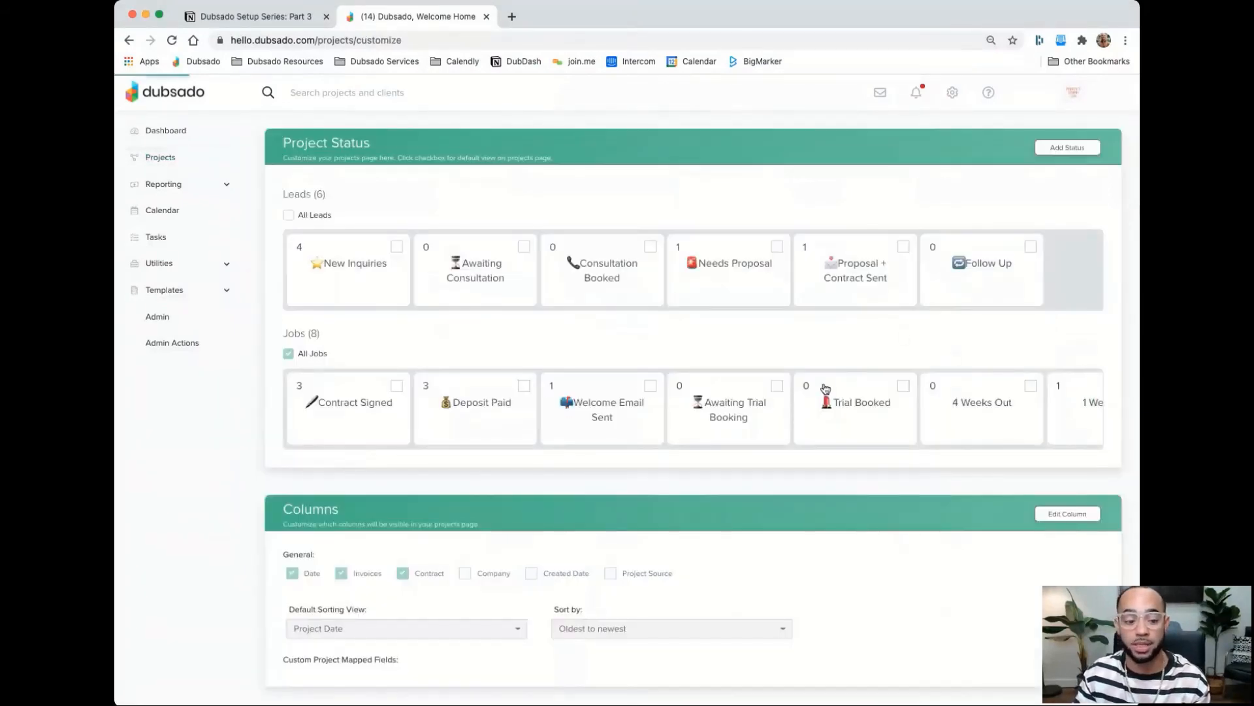
scroll(824, 386, "down", 3)
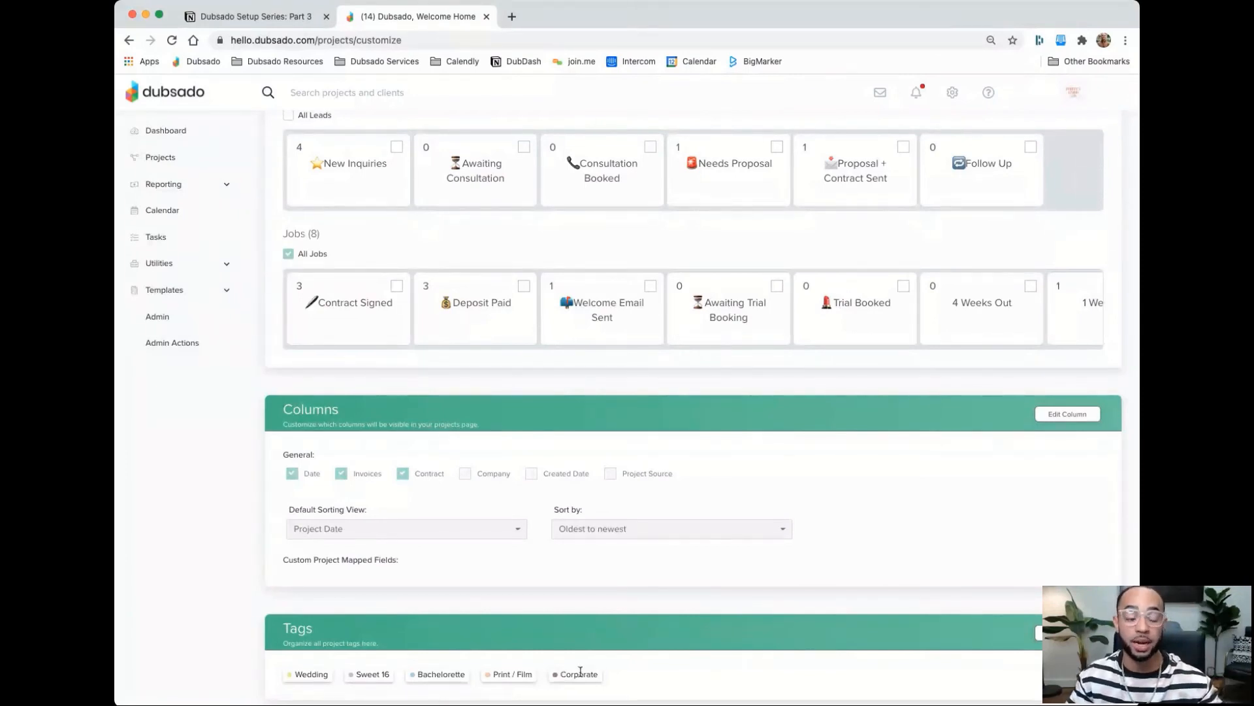
left_click(171, 162)
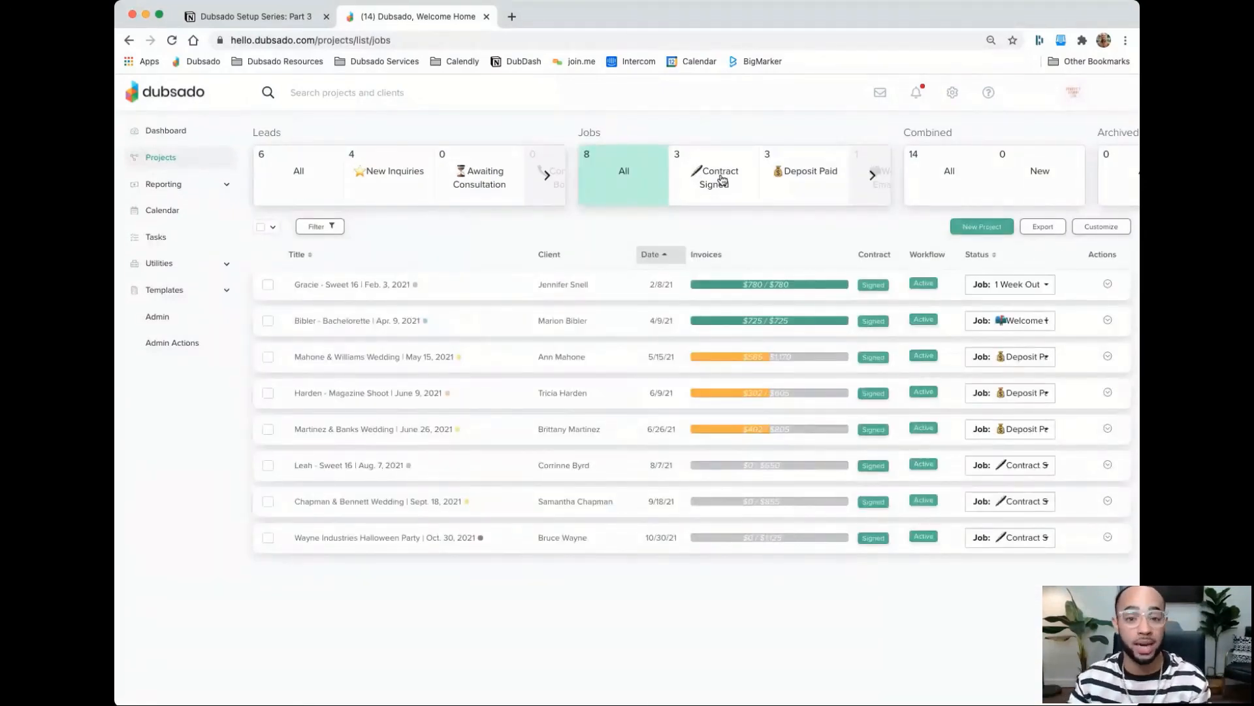
Expand the job statuses, filter the Contract Signed jobs by the Wedding tag, and clear the tag filter
left_click(872, 174)
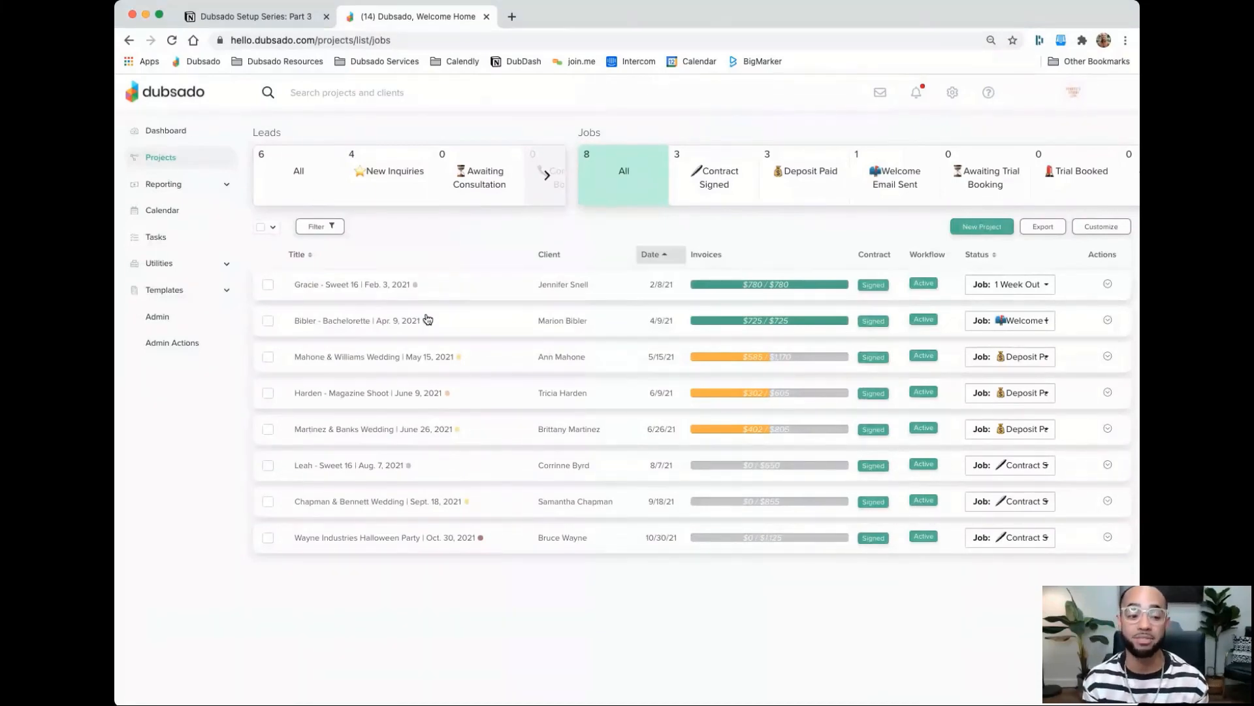
left_click(727, 194)
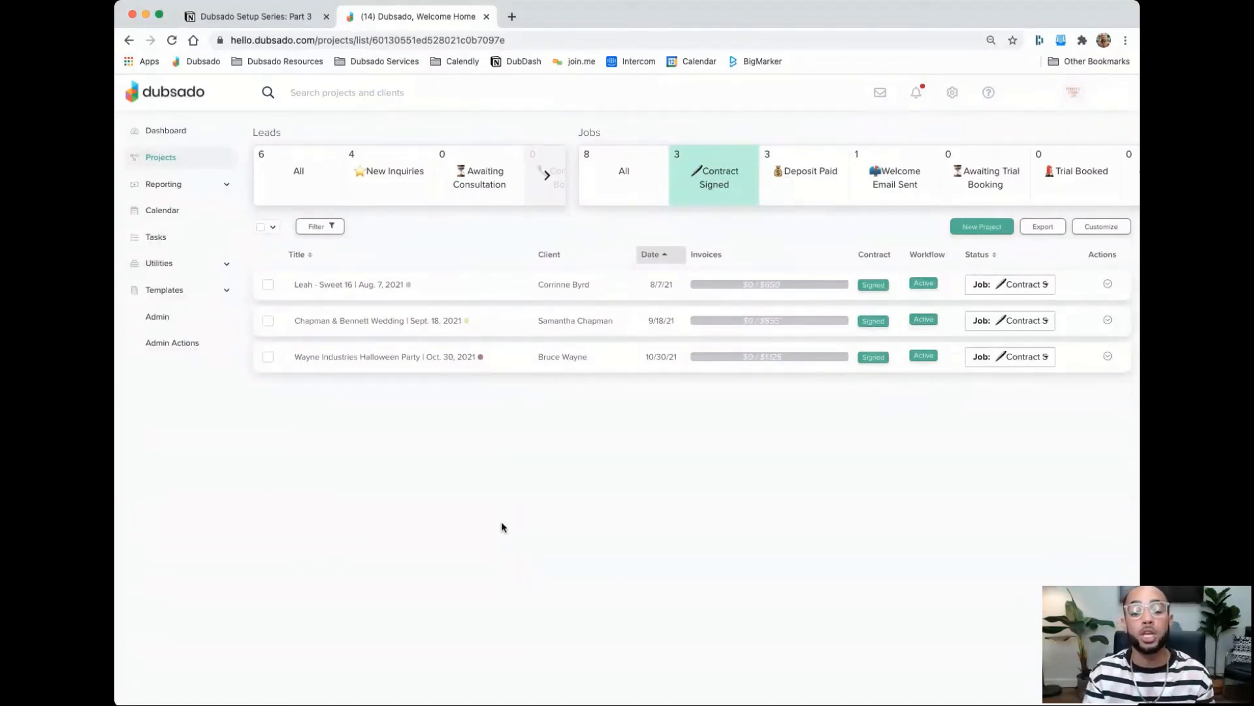
left_click(327, 230)
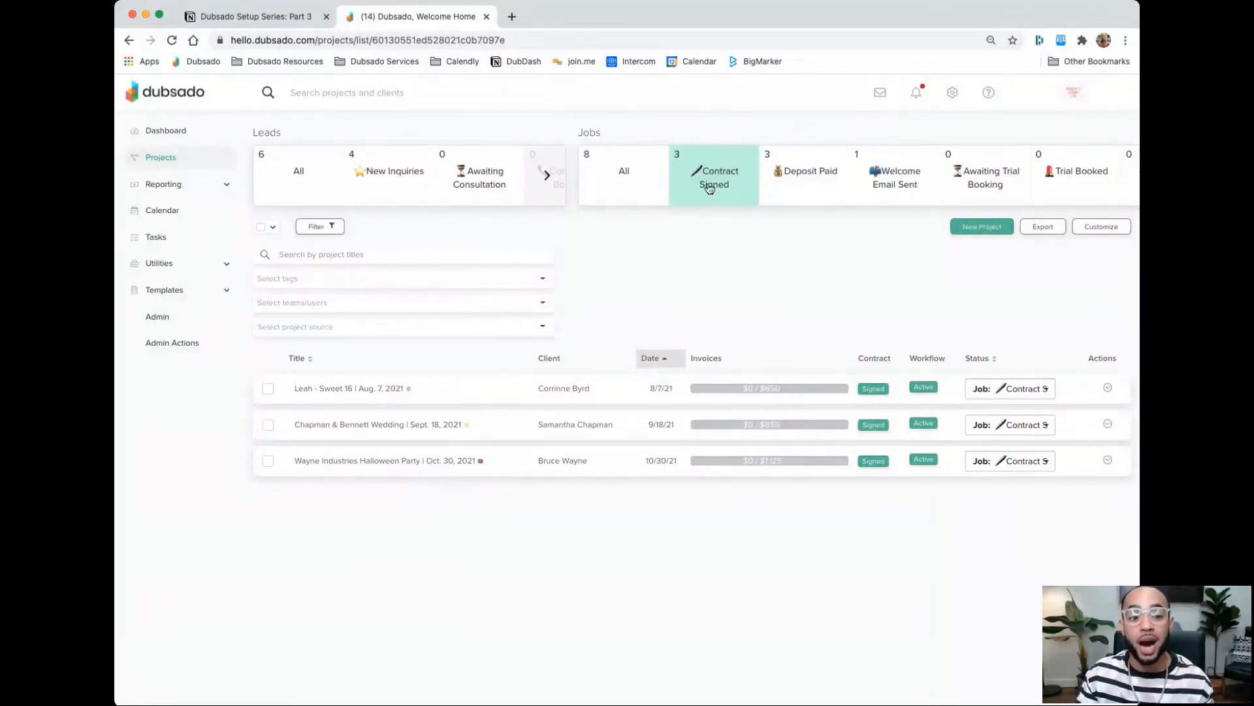
left_click(333, 275)
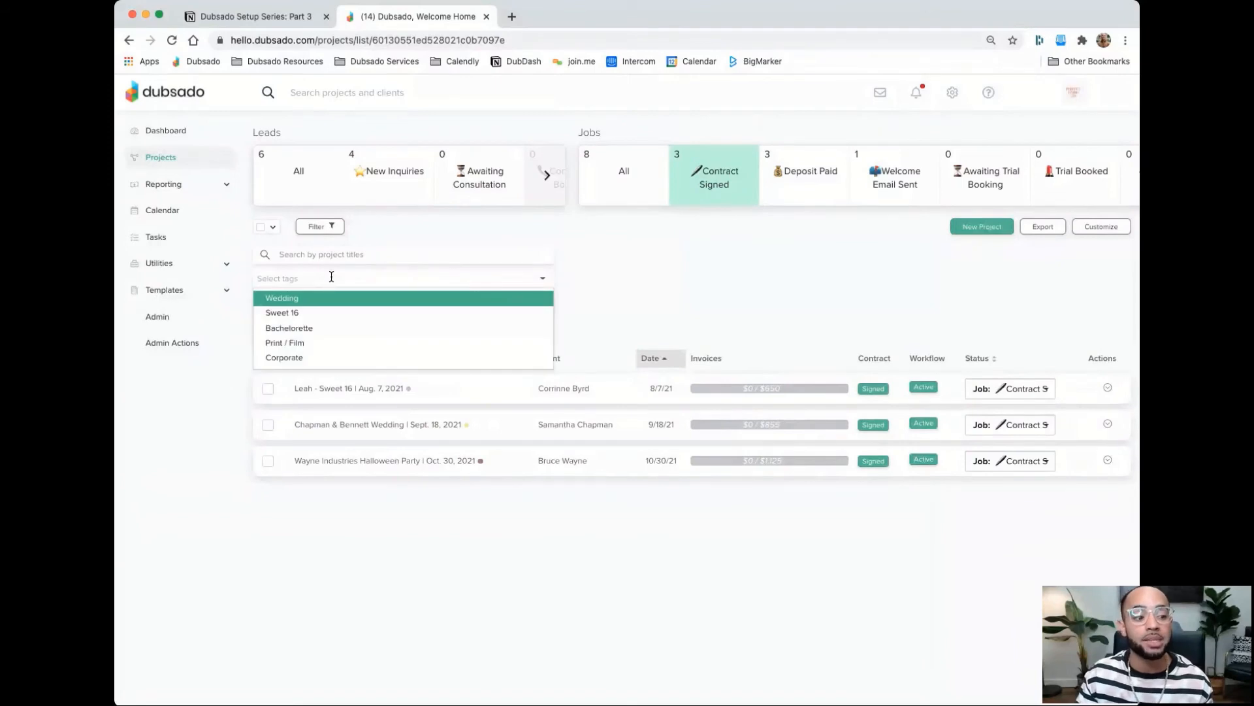
left_click(323, 305)
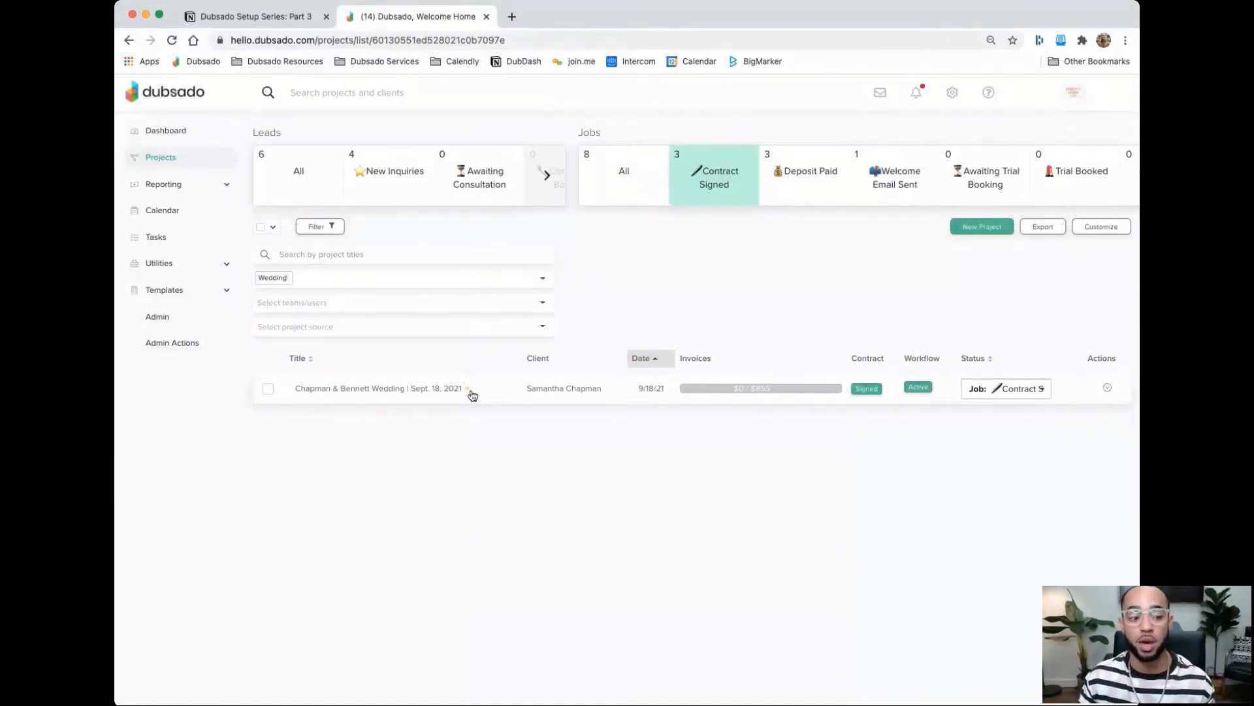
left_click(288, 277)
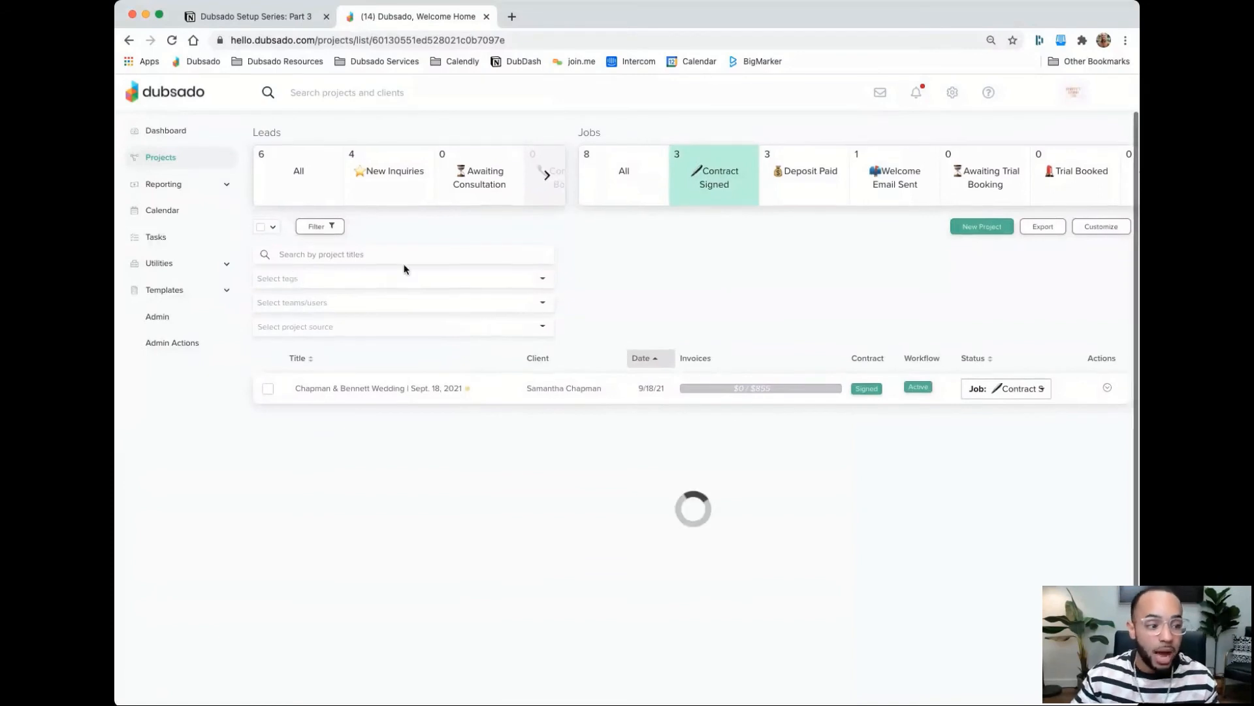
Show all jobs, filter them by the Wedding tag, and remove the tag from the filter
left_click(641, 183)
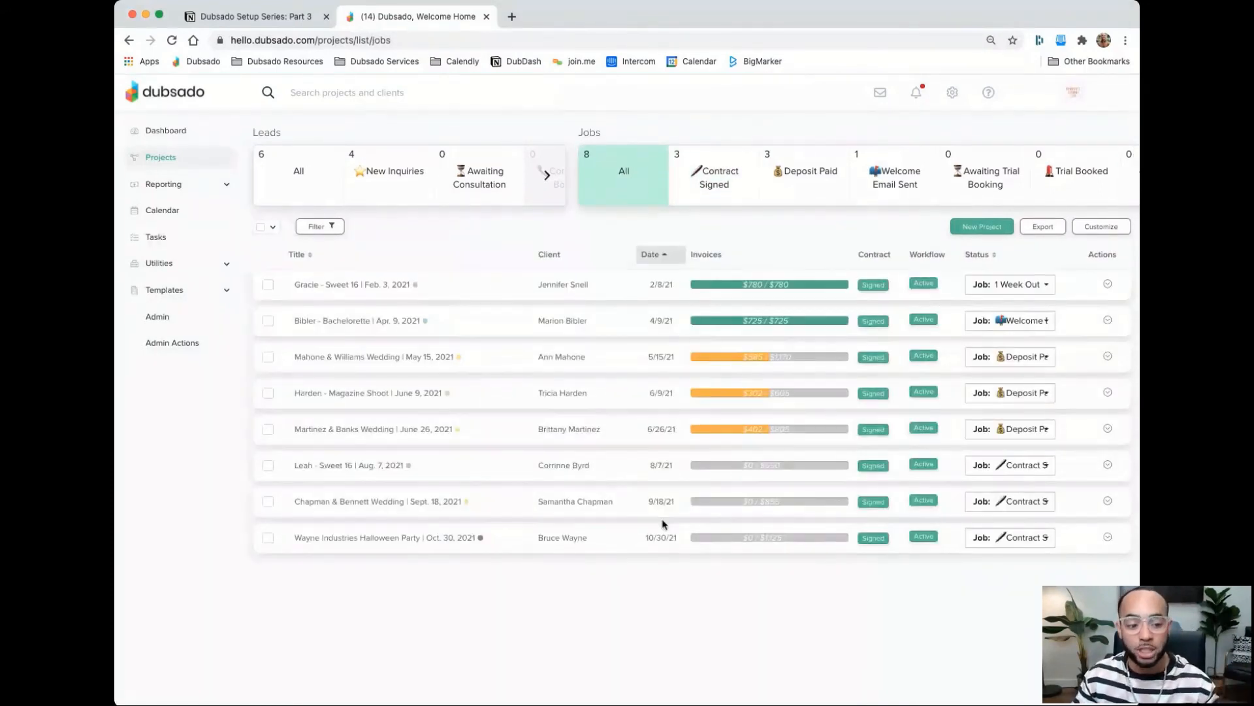
left_click(324, 229)
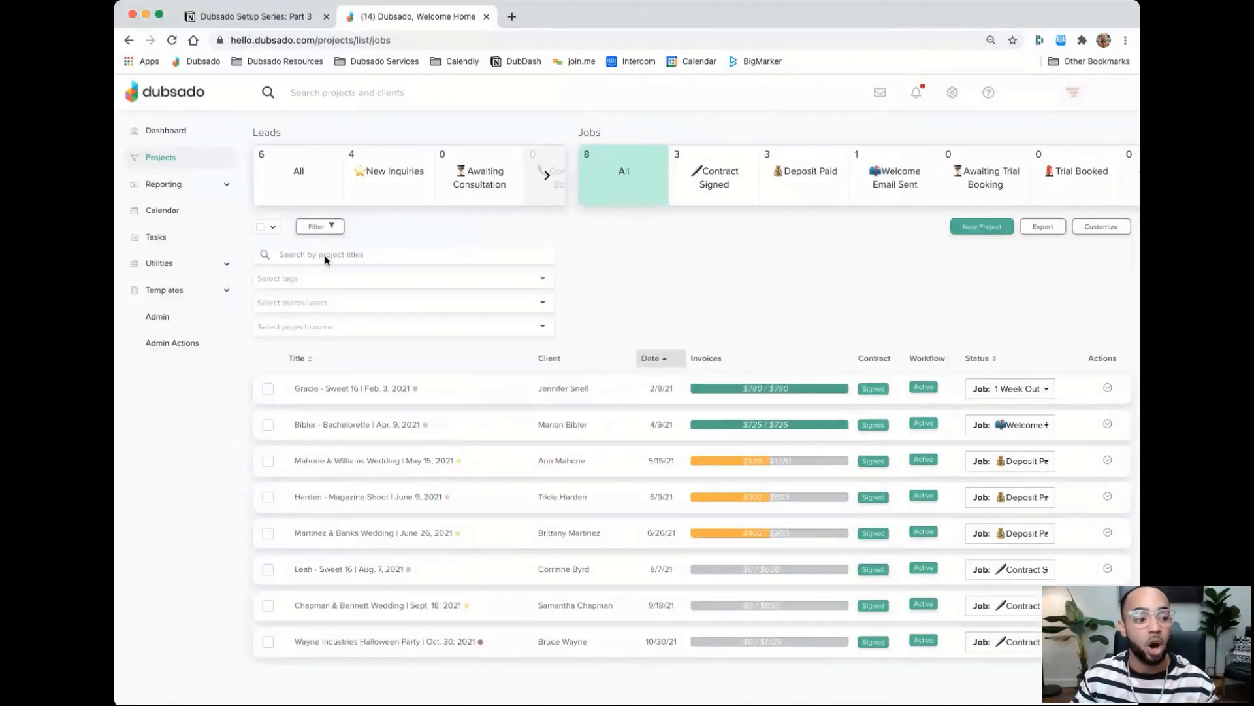
left_click(323, 278)
left_click(325, 295)
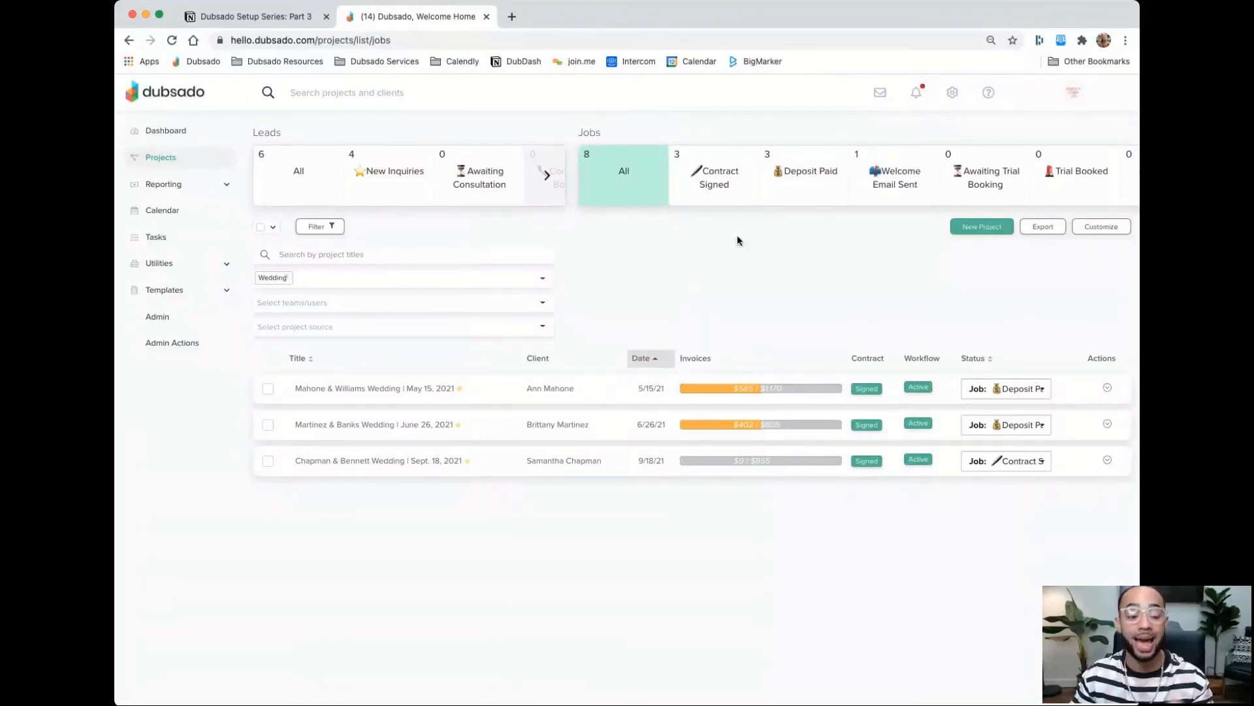
left_click(287, 276)
View the projects in the 1 Week Out job status and those in 4 Weeks Out
scroll(803, 158, "right", 8)
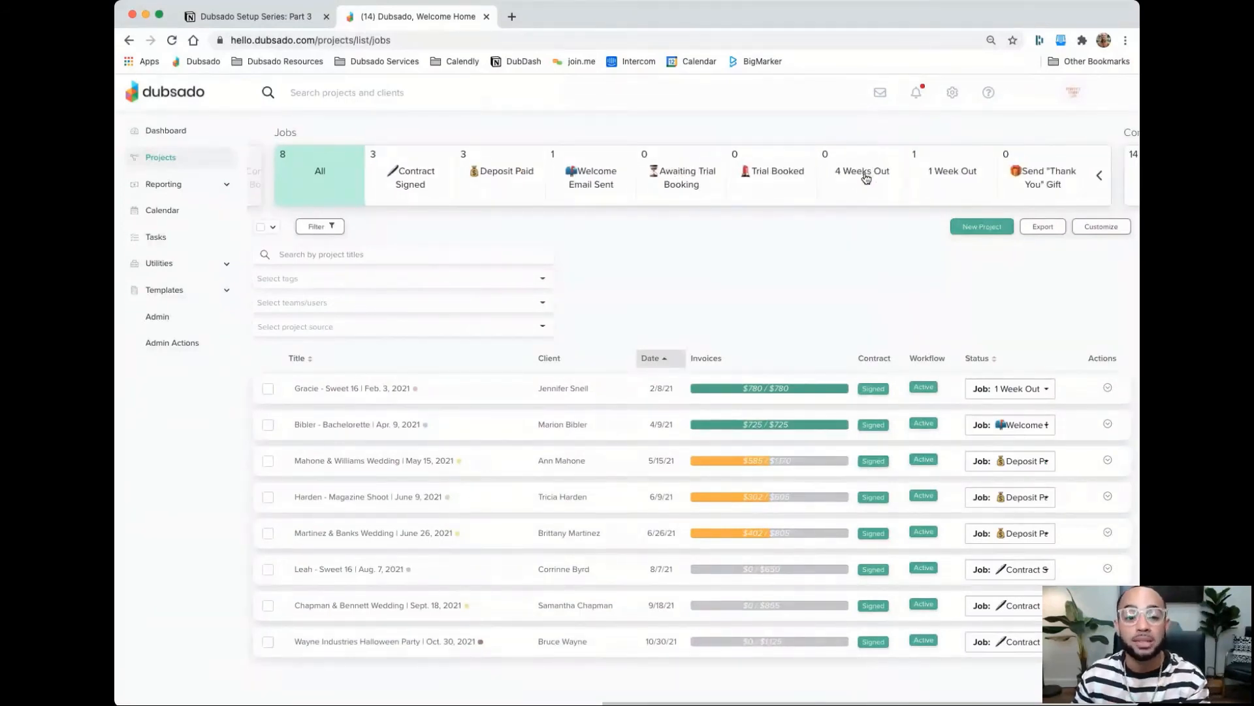
left_click(941, 171)
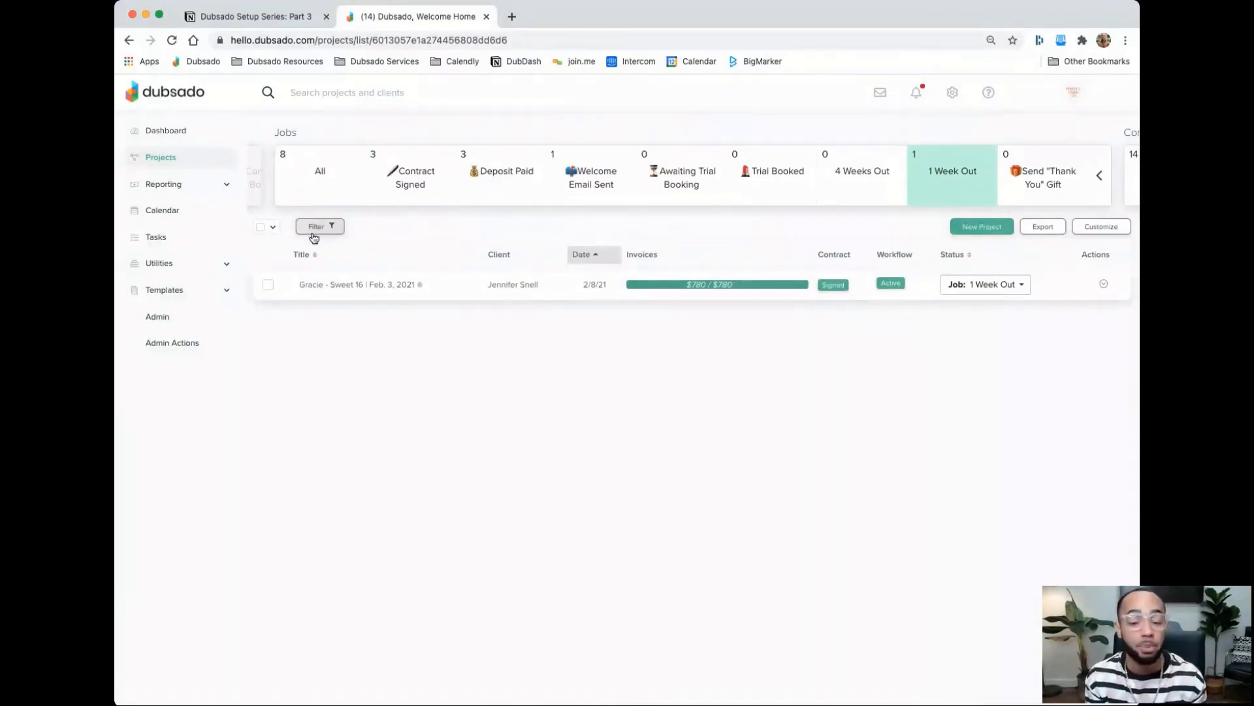
left_click(849, 191)
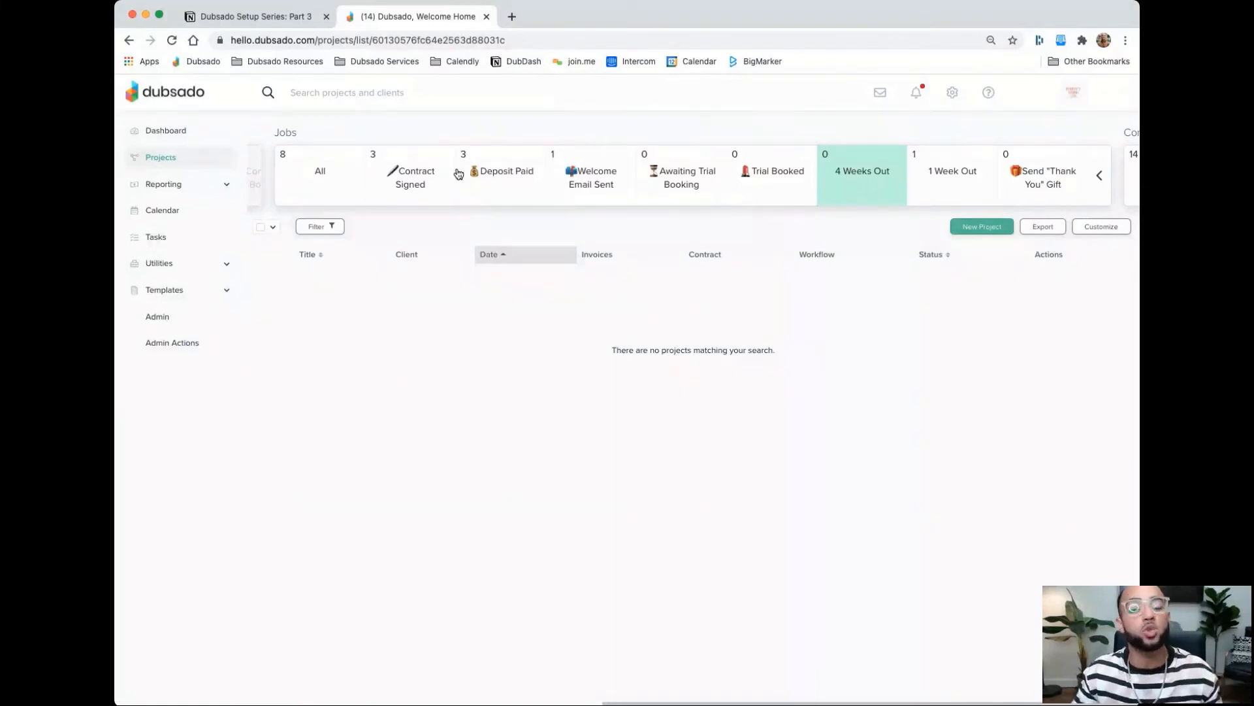
Expand the Leads statuses to examine every stage from New Inquiries to Follow Up
scroll(457, 173, "left", 2)
scroll(457, 173, "left", 1)
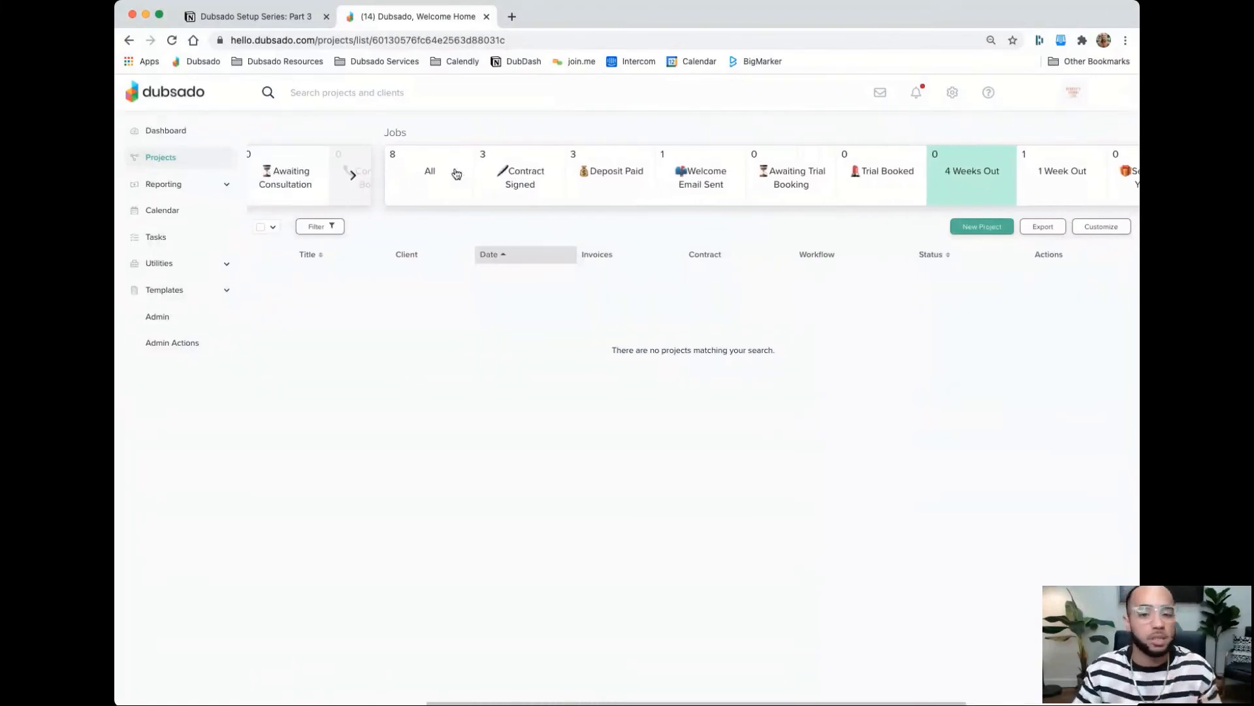
scroll(590, 173, "left", 2)
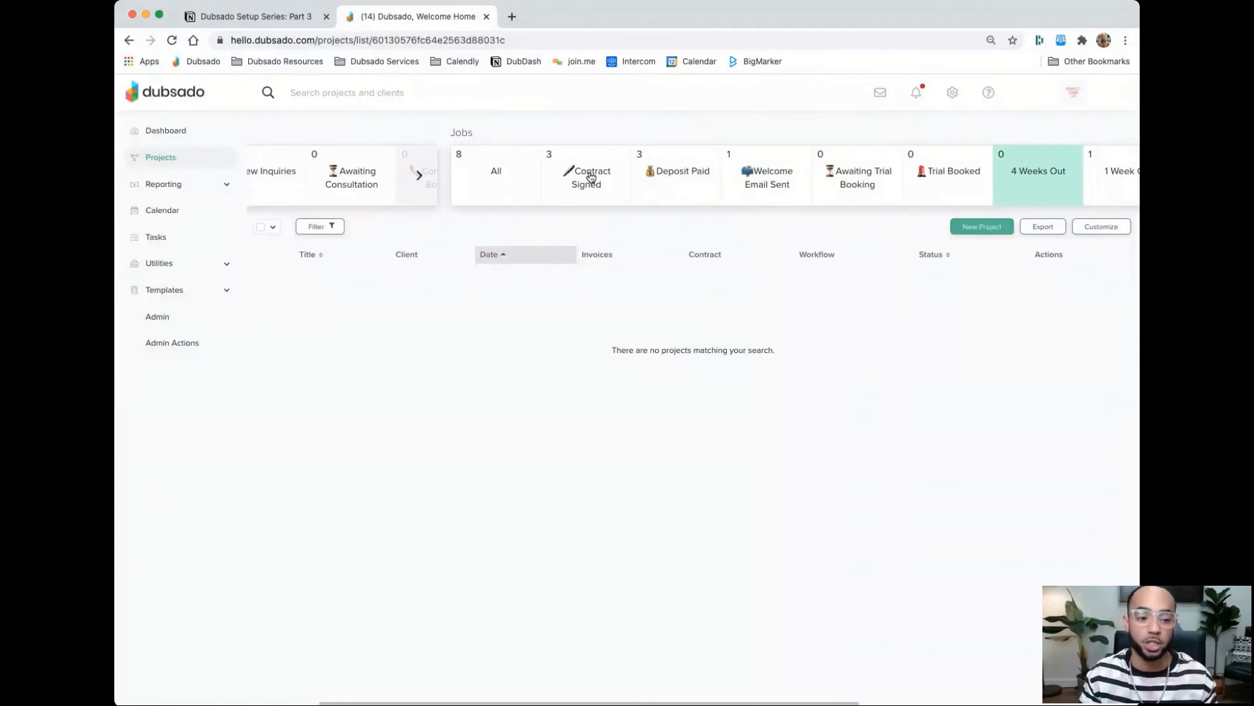
scroll(431, 178, "left", 4)
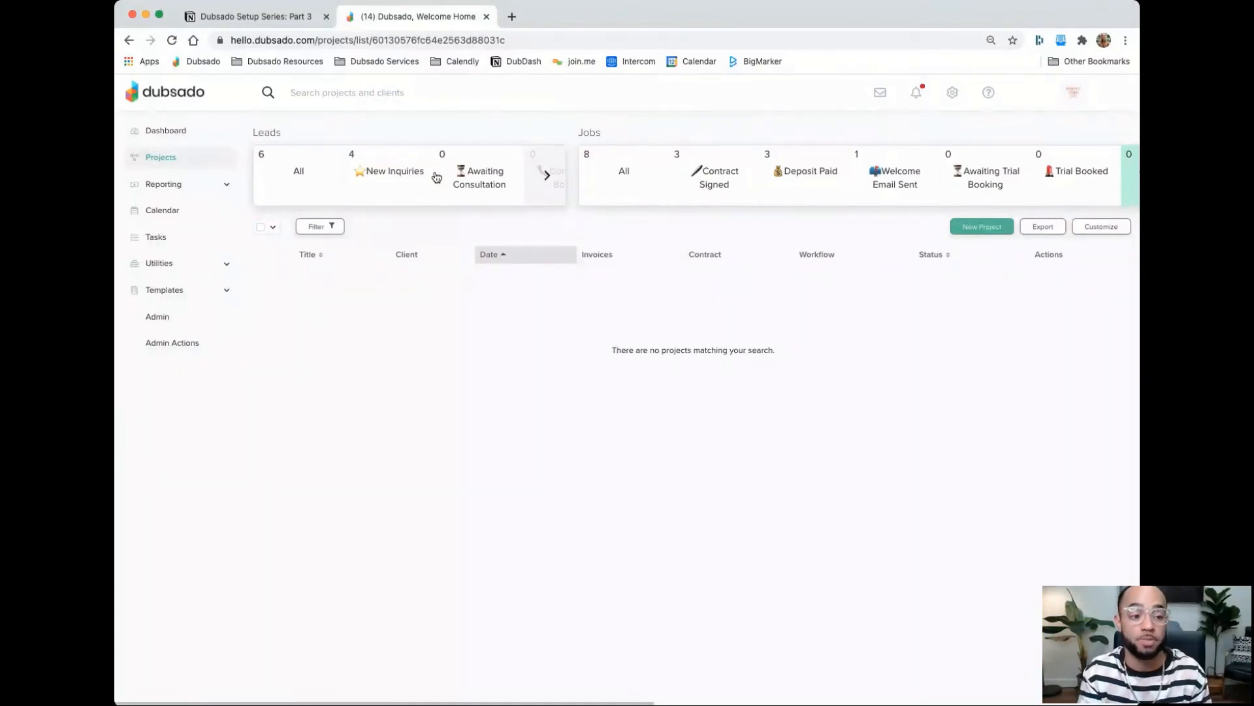
left_click(546, 175)
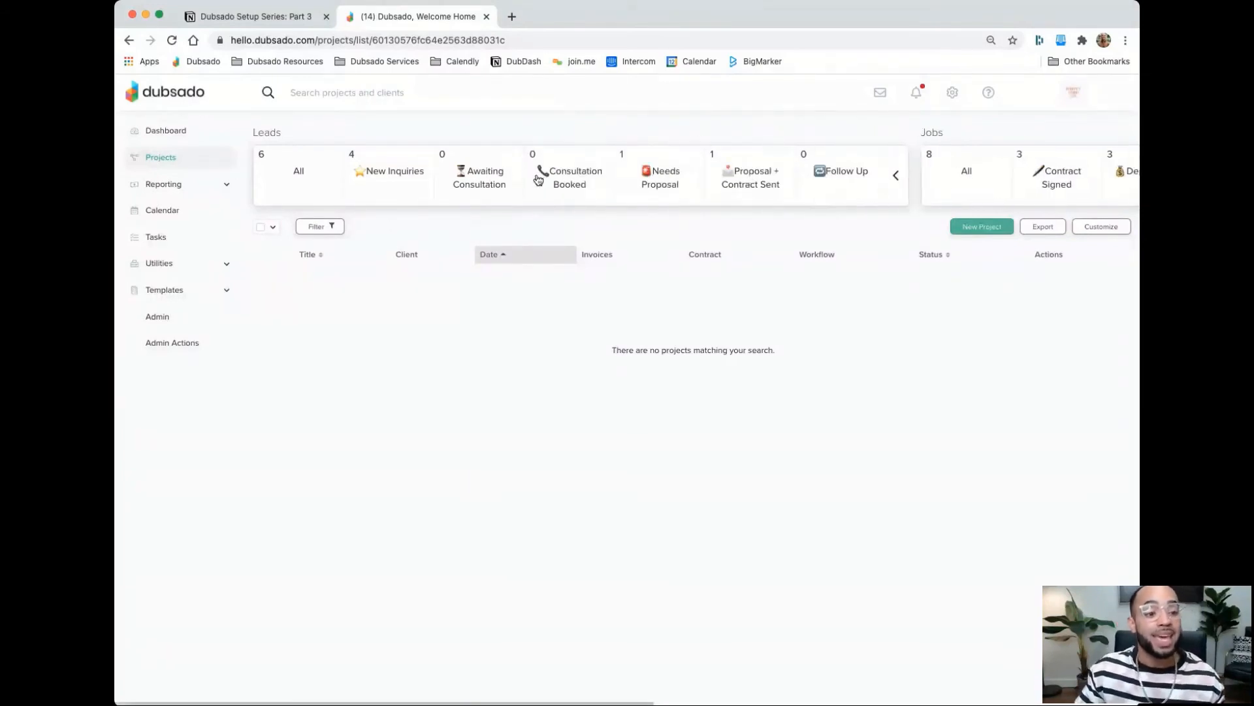
View the New Inquiries leads, then switch to the Notion guide and review the Round 3 plan beside the lead and job statuses
left_click(379, 167)
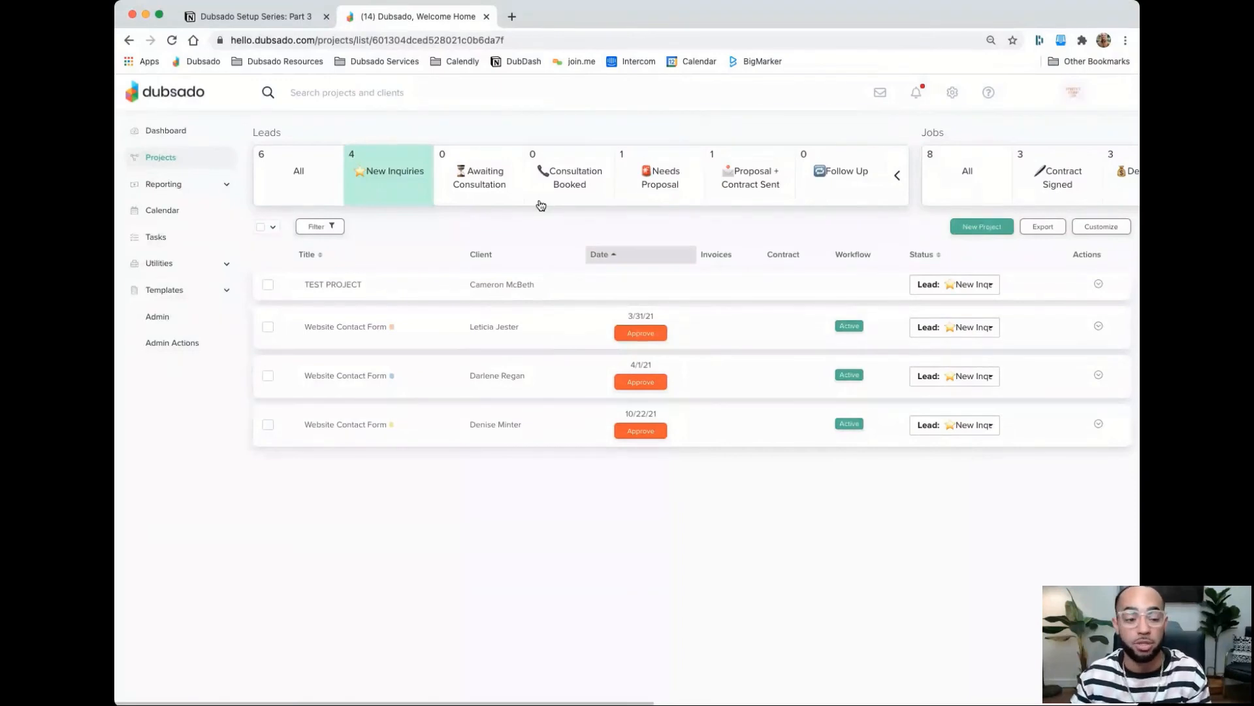
left_click(281, 18)
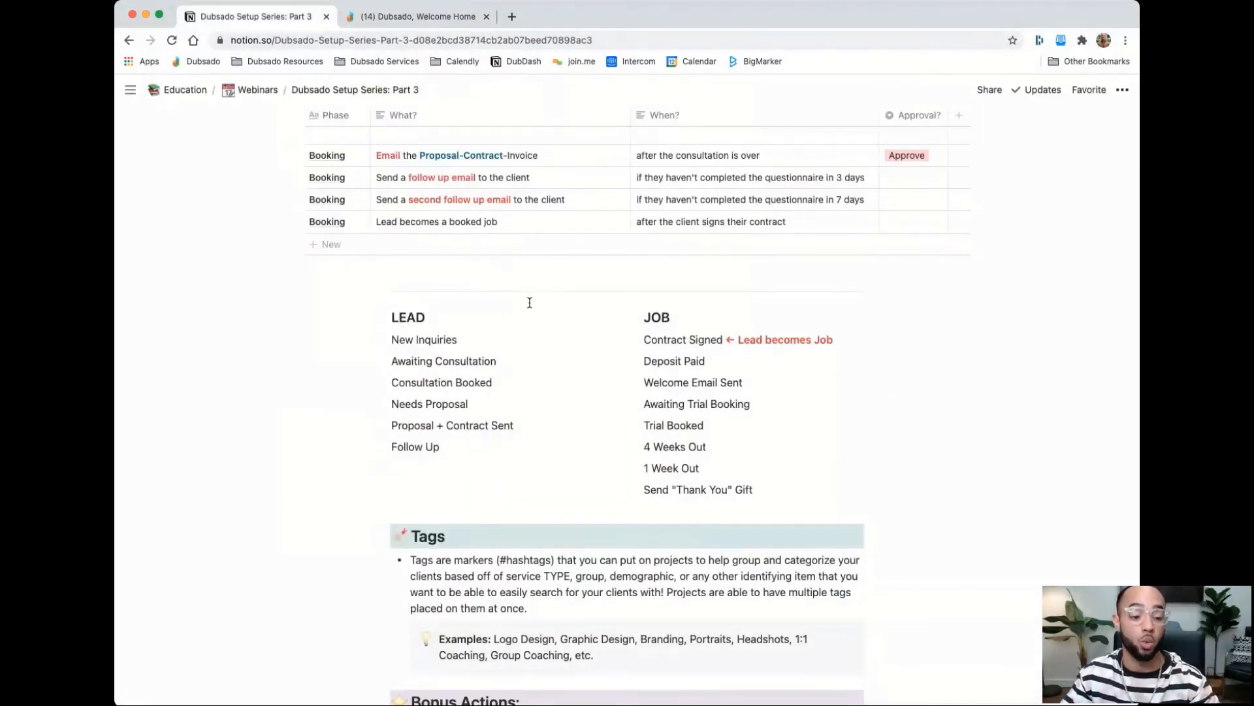
scroll(529, 304, "up", 1)
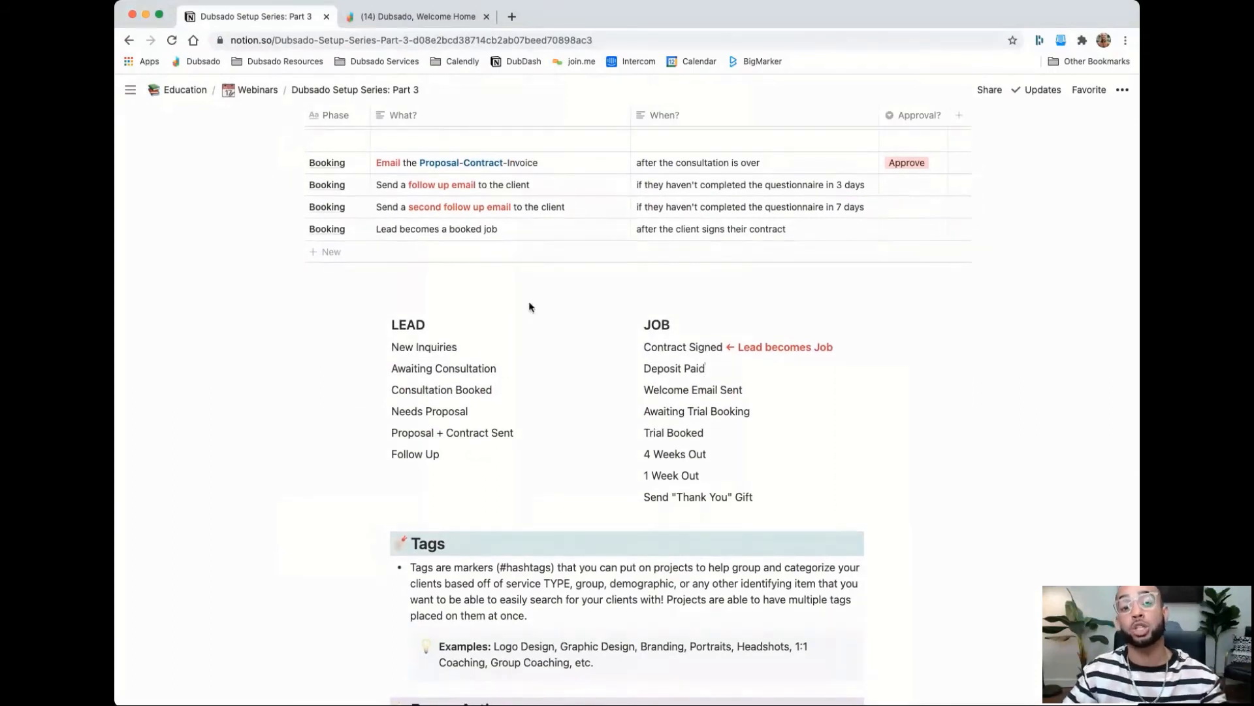
scroll(529, 306, "up", 4)
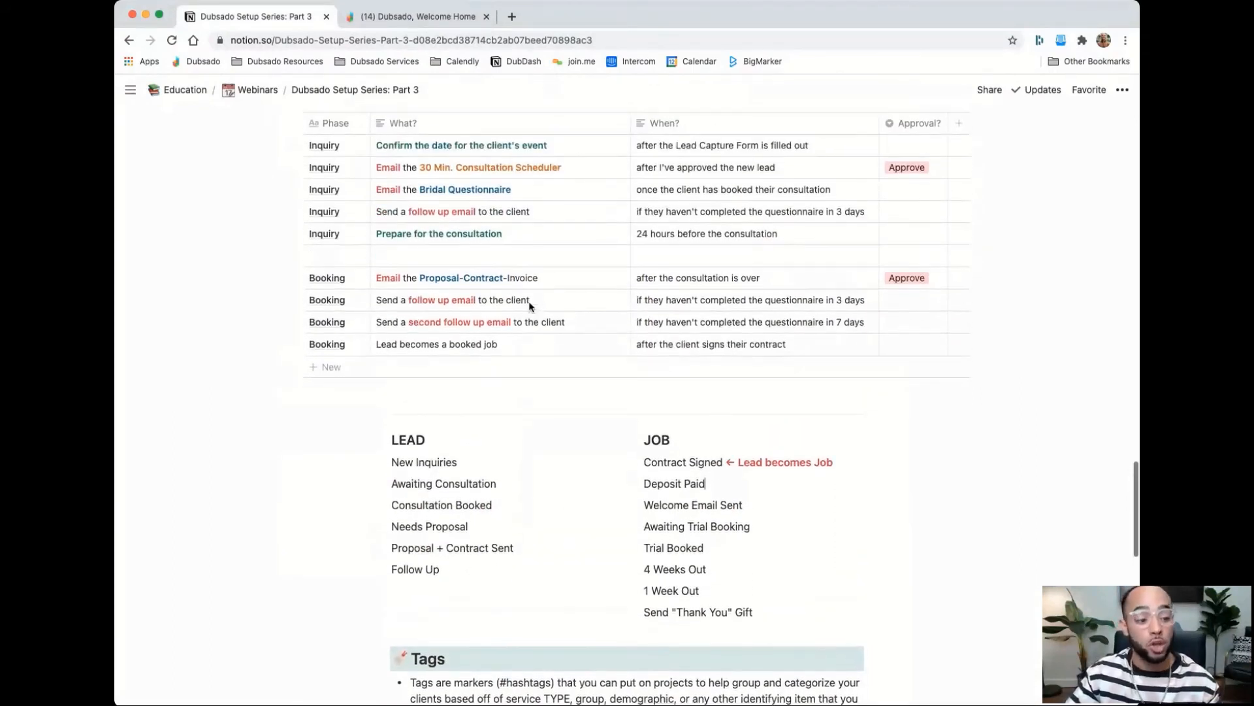
scroll(531, 304, "up", 2)
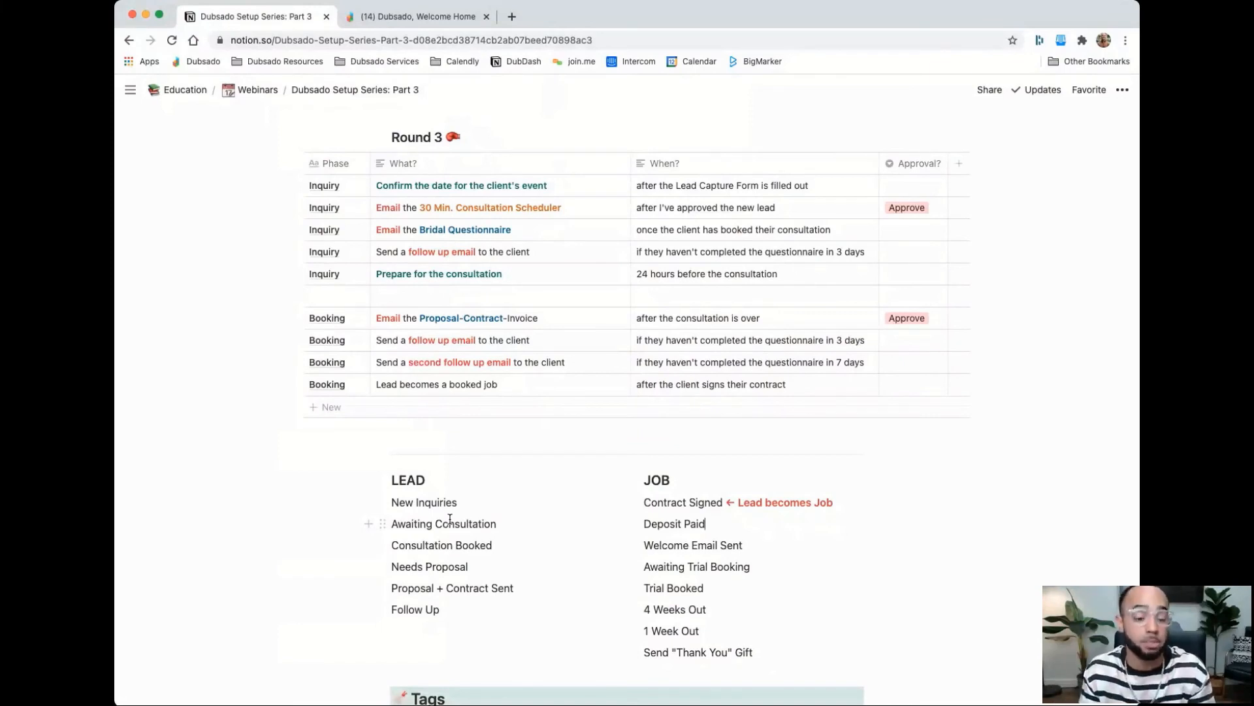
Switch back to Dubsado and open the Bridal: Inquiry workflow template for editing
left_click(381, 21)
left_click(166, 291)
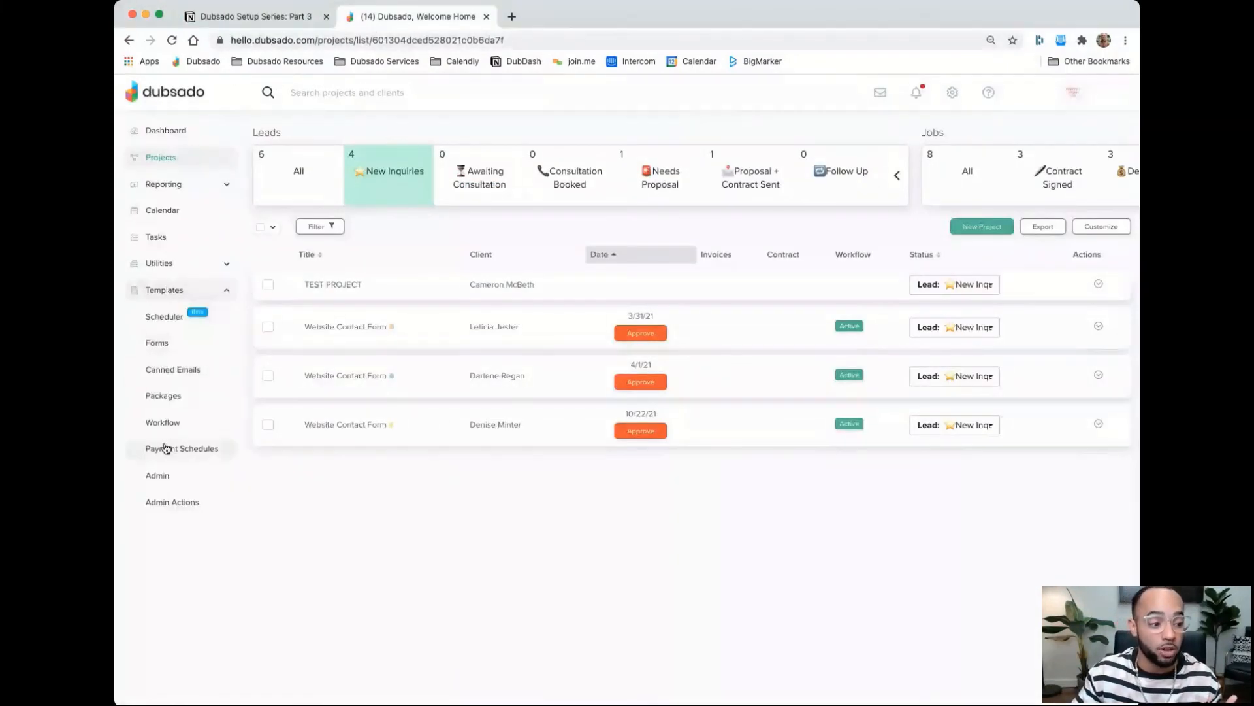
left_click(163, 424)
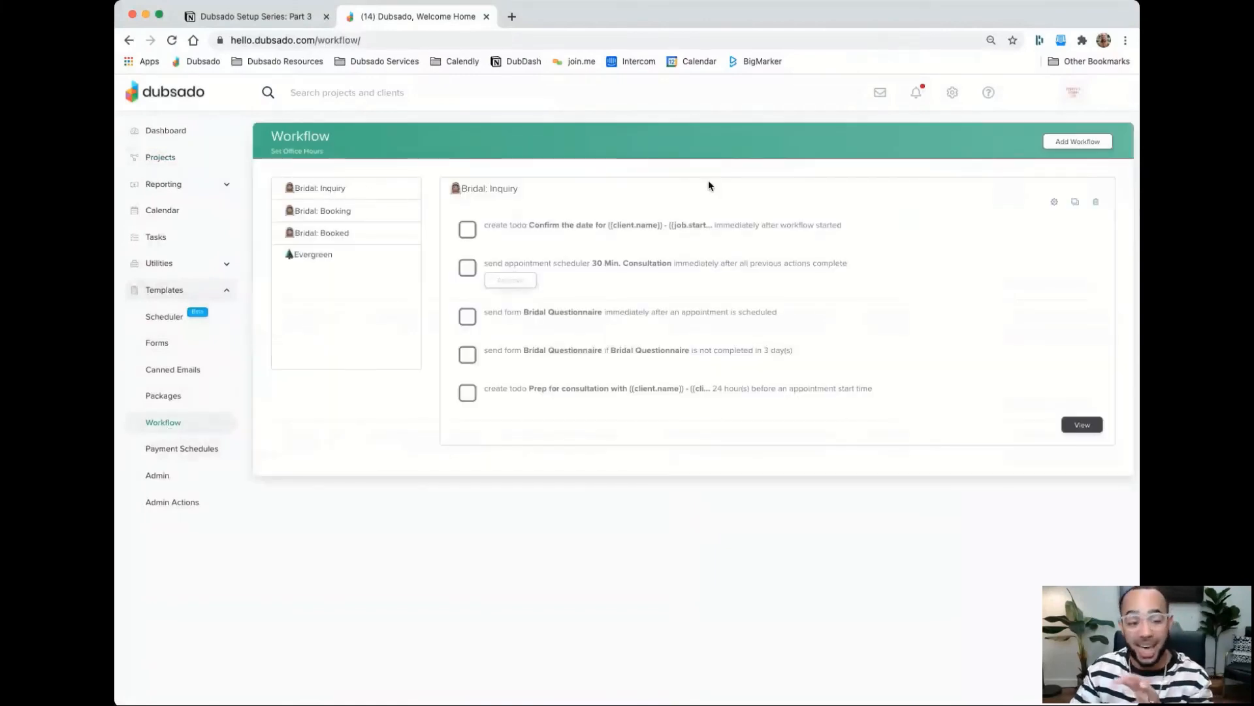
left_click(1054, 203)
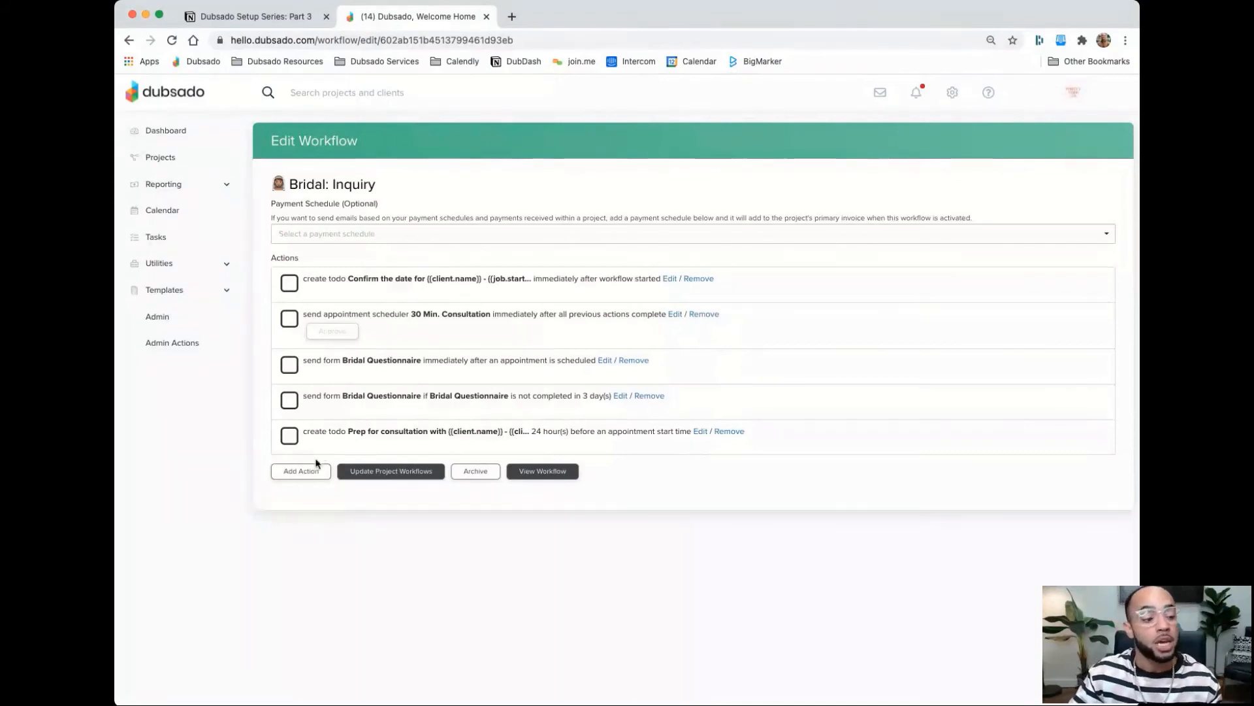
Add an action changing the project status to Awaiting Consultation after all previous actions complete, placed directly below the 30 Min. Consultation scheduler action
left_click(310, 475)
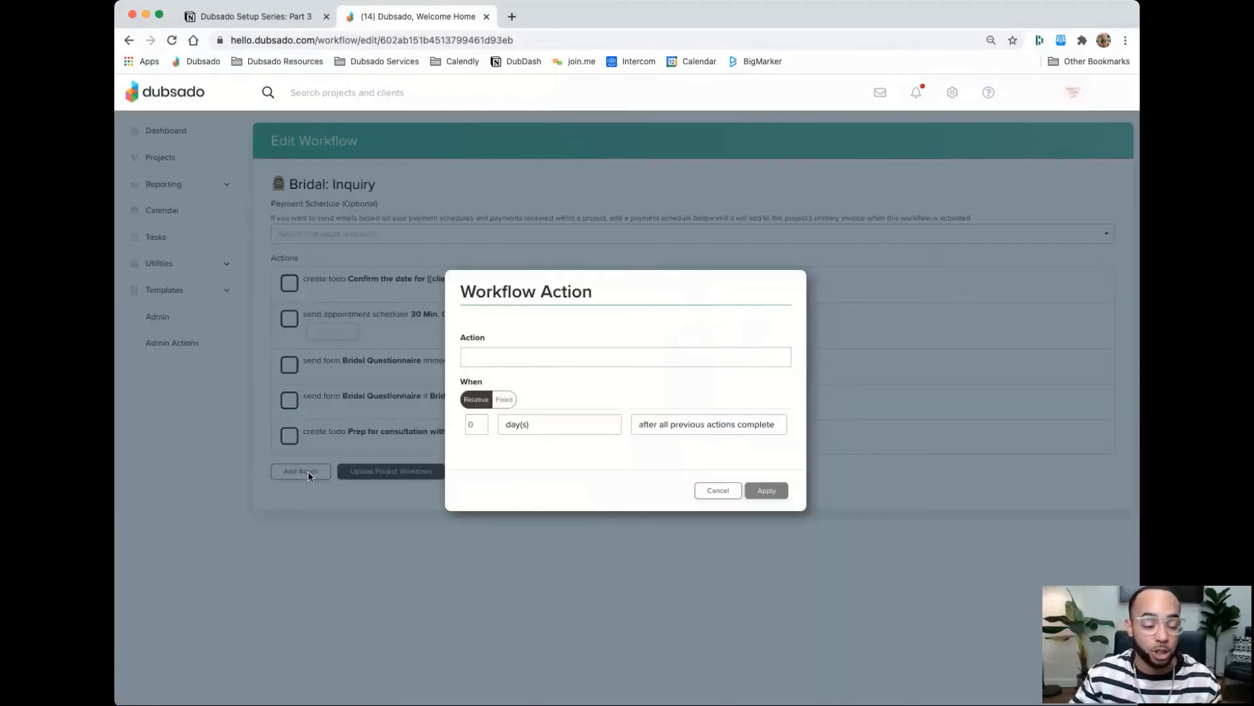
left_click(626, 359)
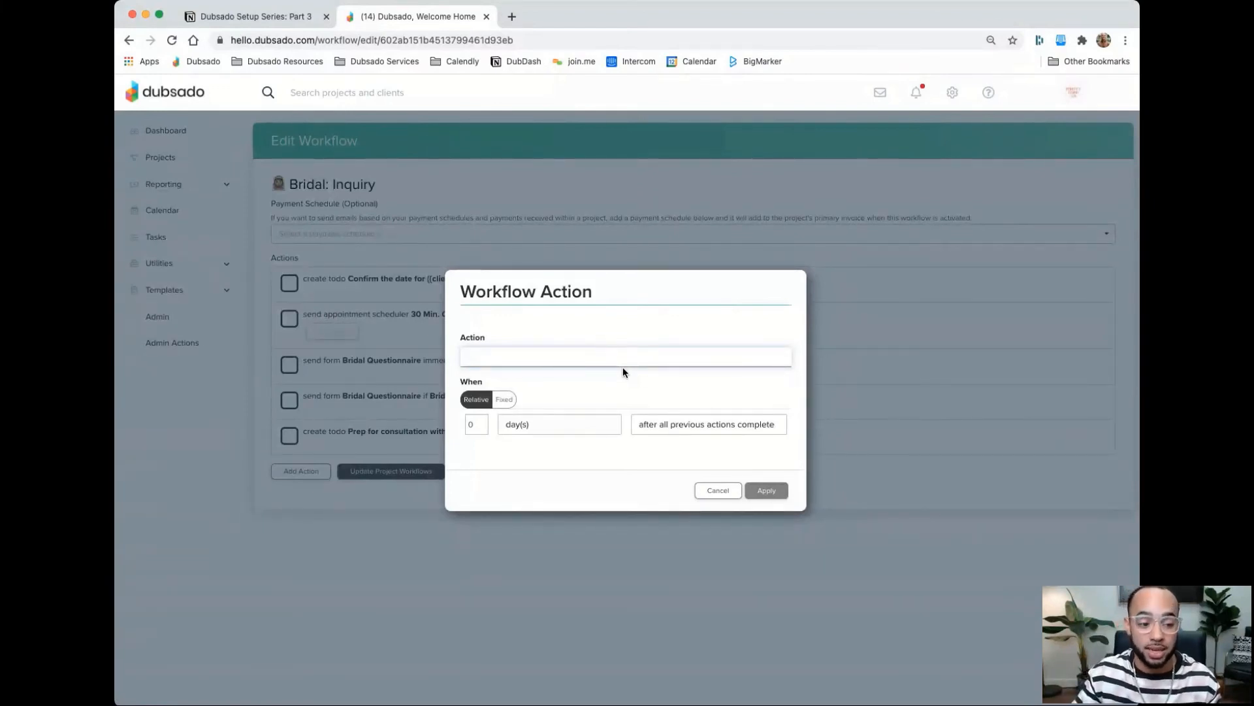
left_click(616, 368)
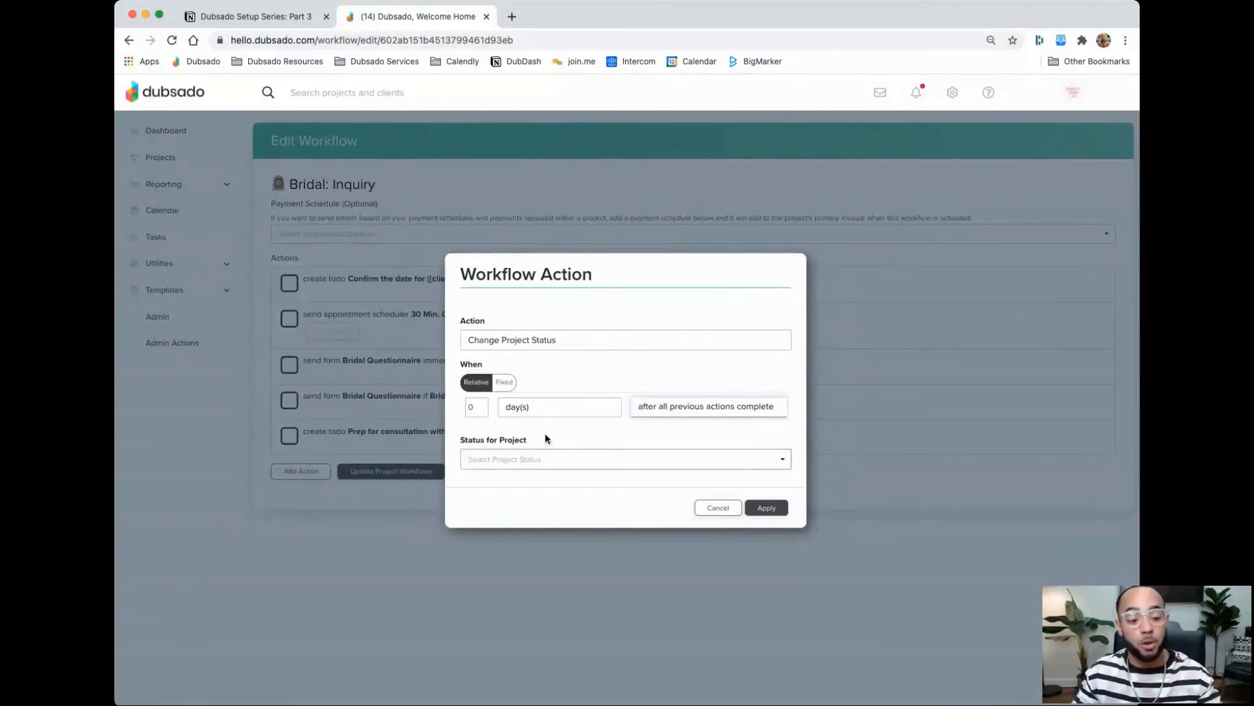
left_click(560, 458)
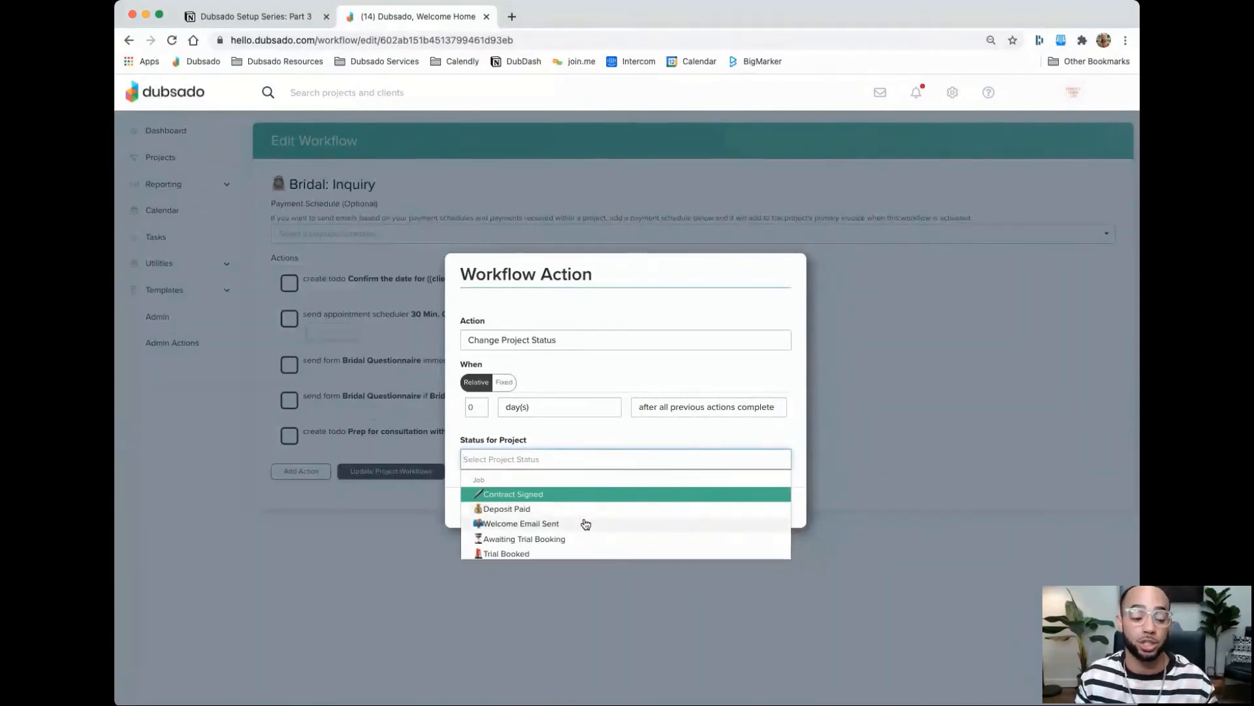
scroll(586, 516, "down", 3)
scroll(585, 521, "up", 1)
scroll(586, 522, "down", 5)
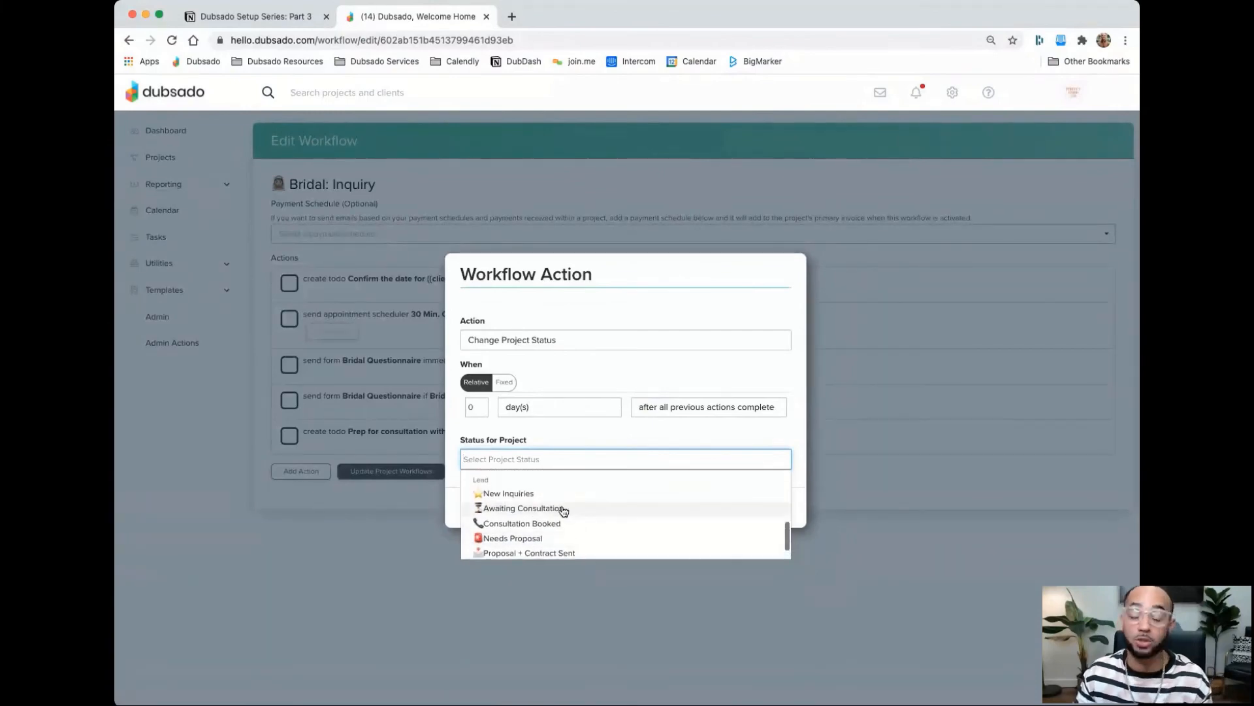
left_click(563, 509)
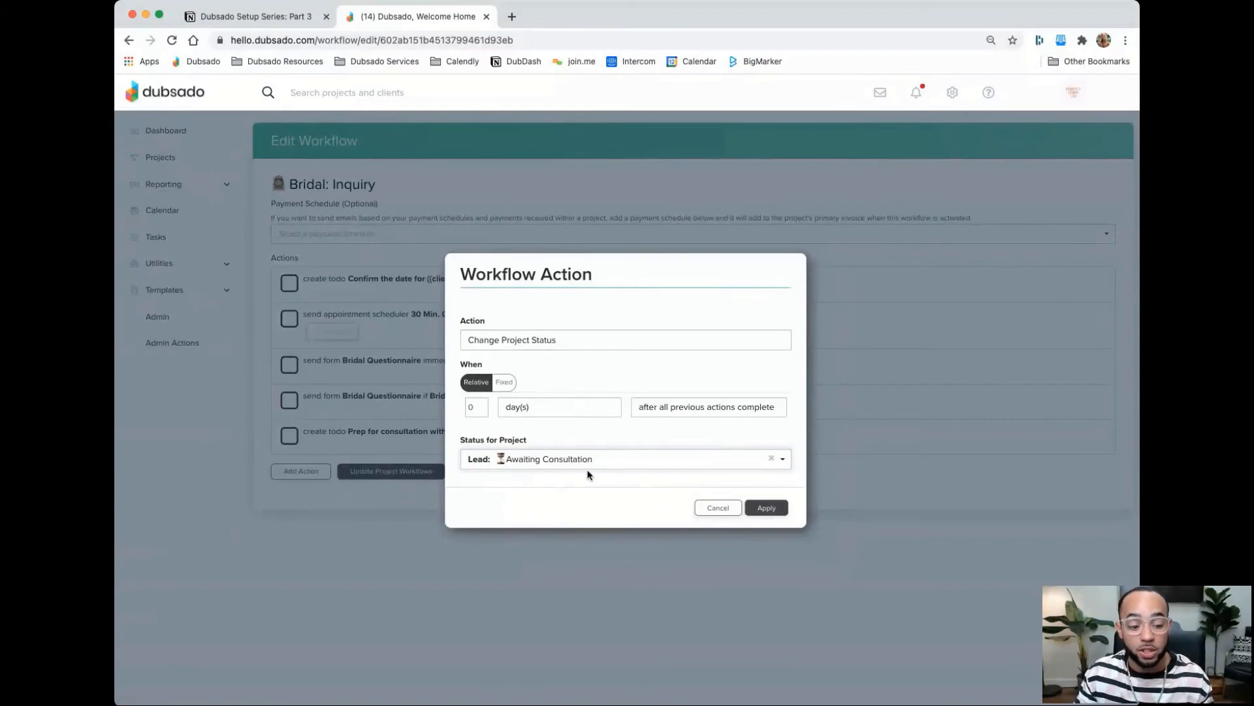
left_click(765, 507)
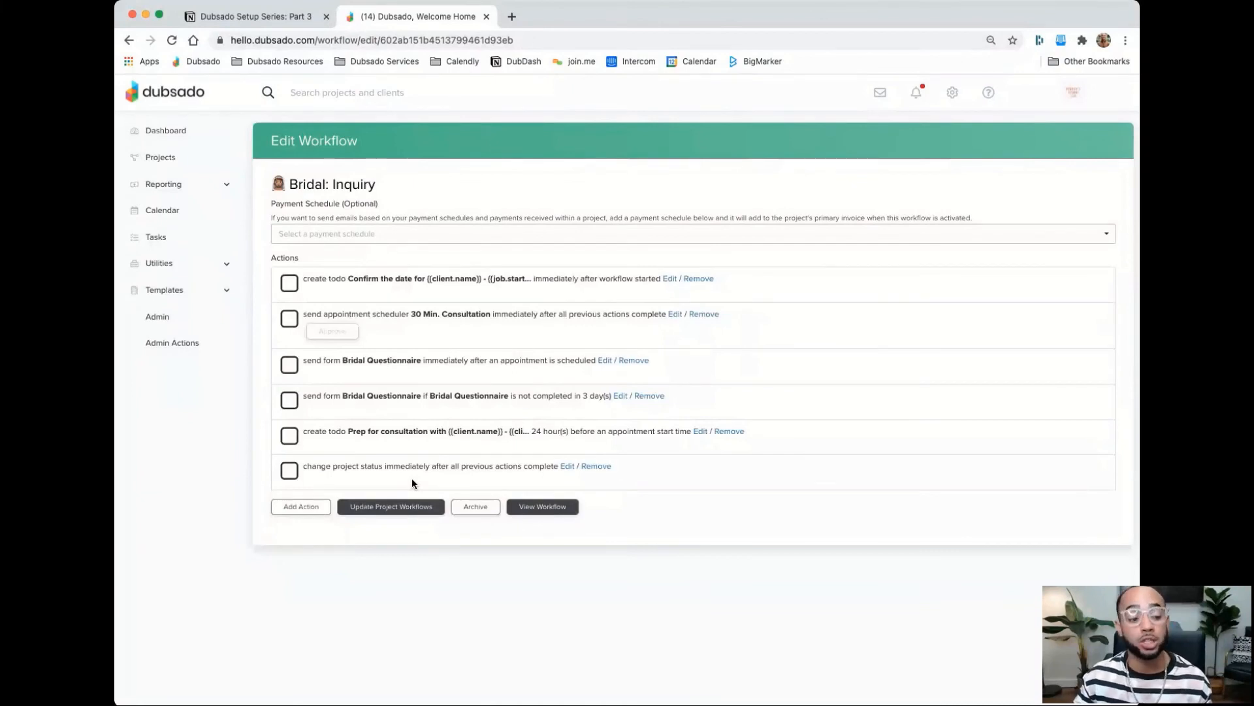
left_click_drag(410, 481, 415, 359)
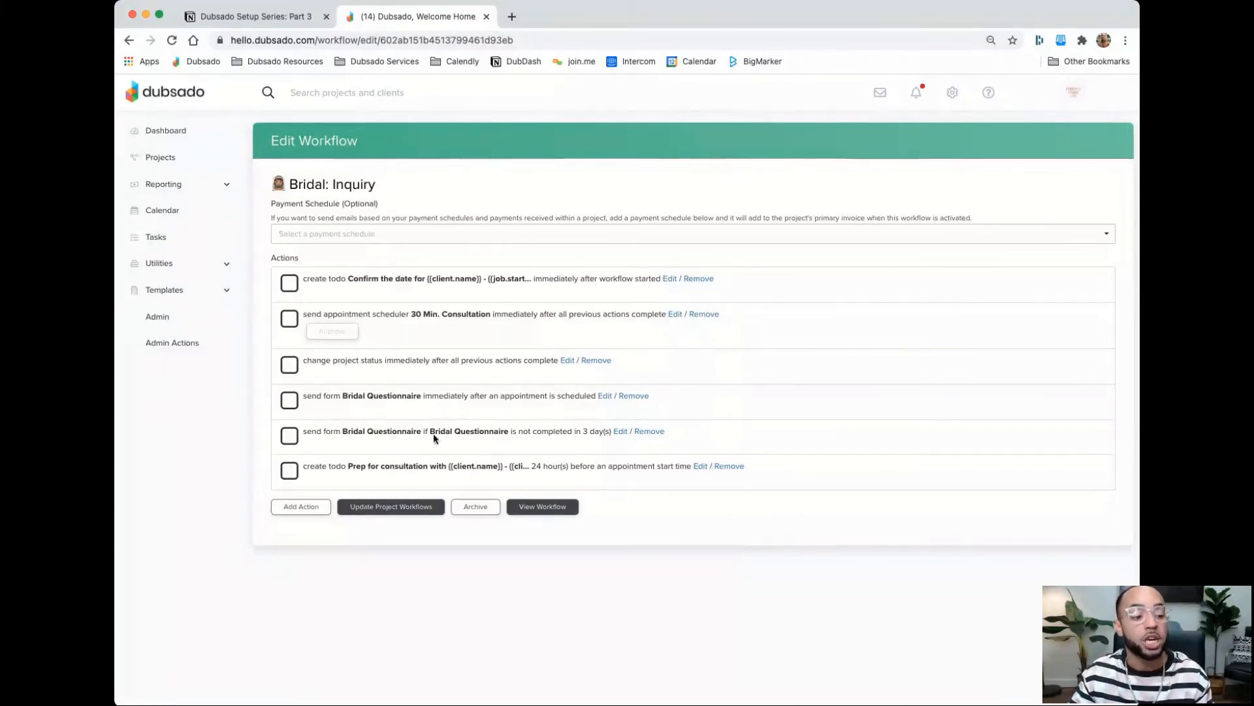
Create another Change Project Status action in the workflow with Consultation Booked as the project status
left_click(307, 507)
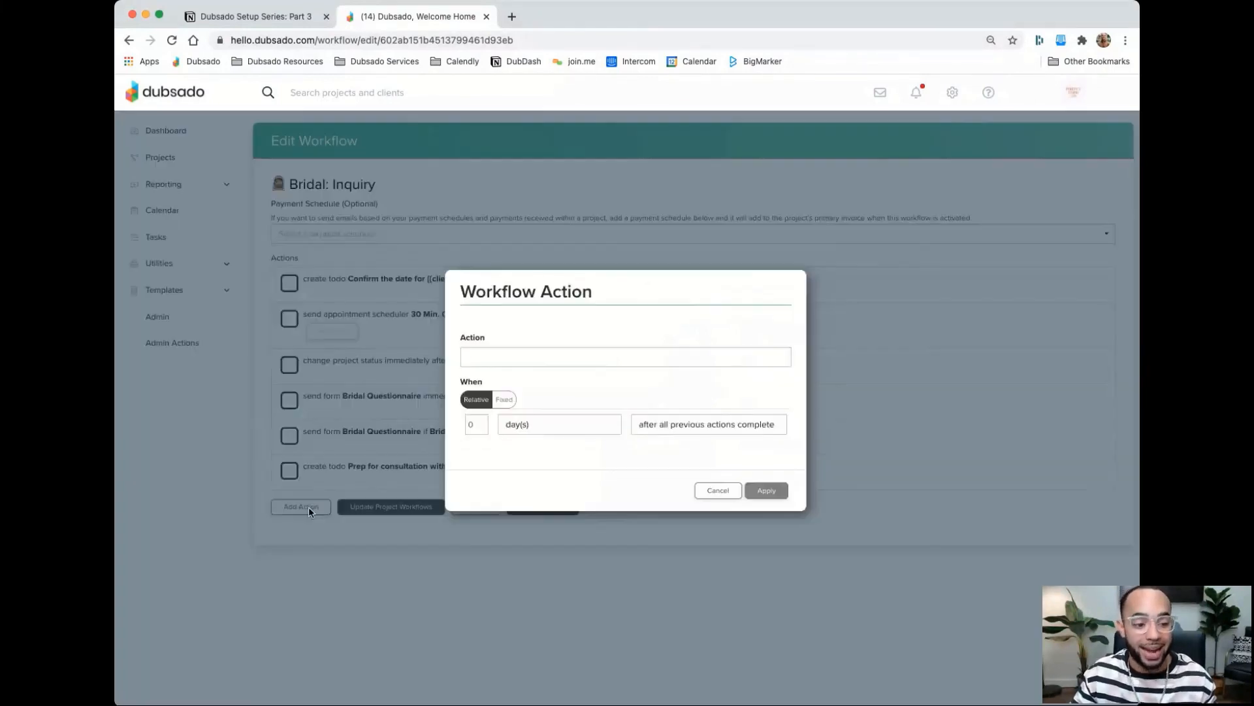
left_click(568, 359)
left_click(569, 371)
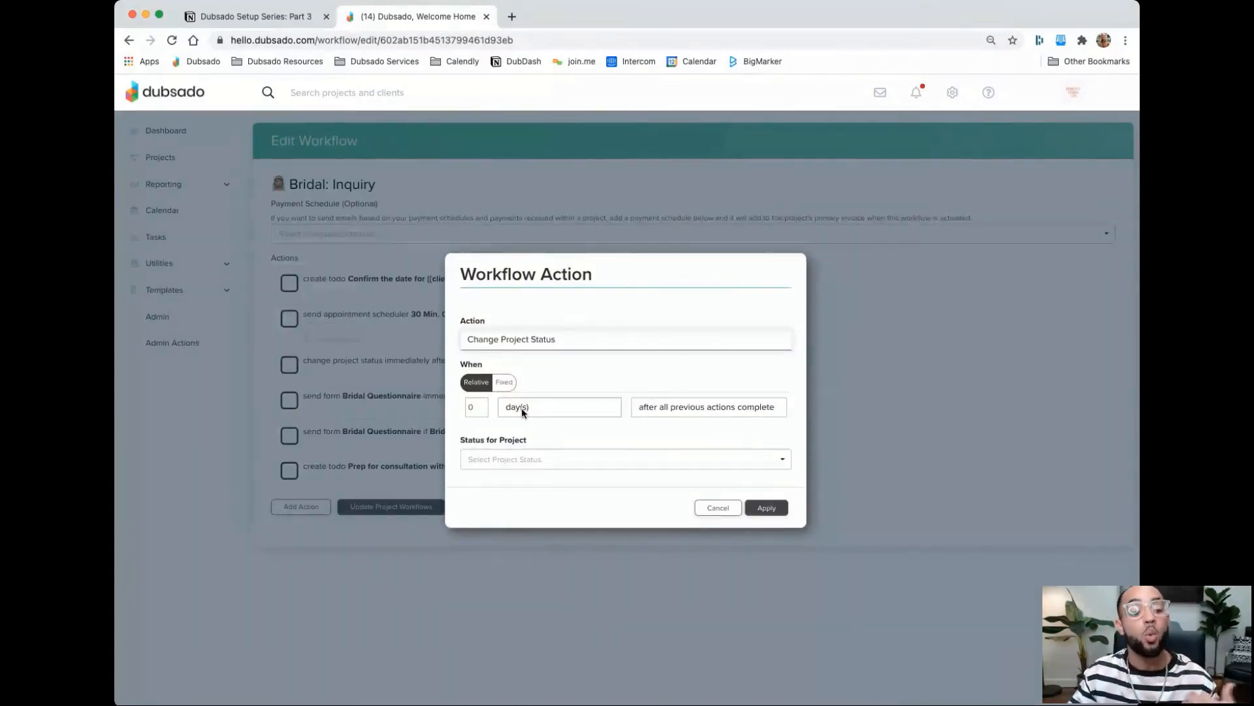
left_click(549, 459)
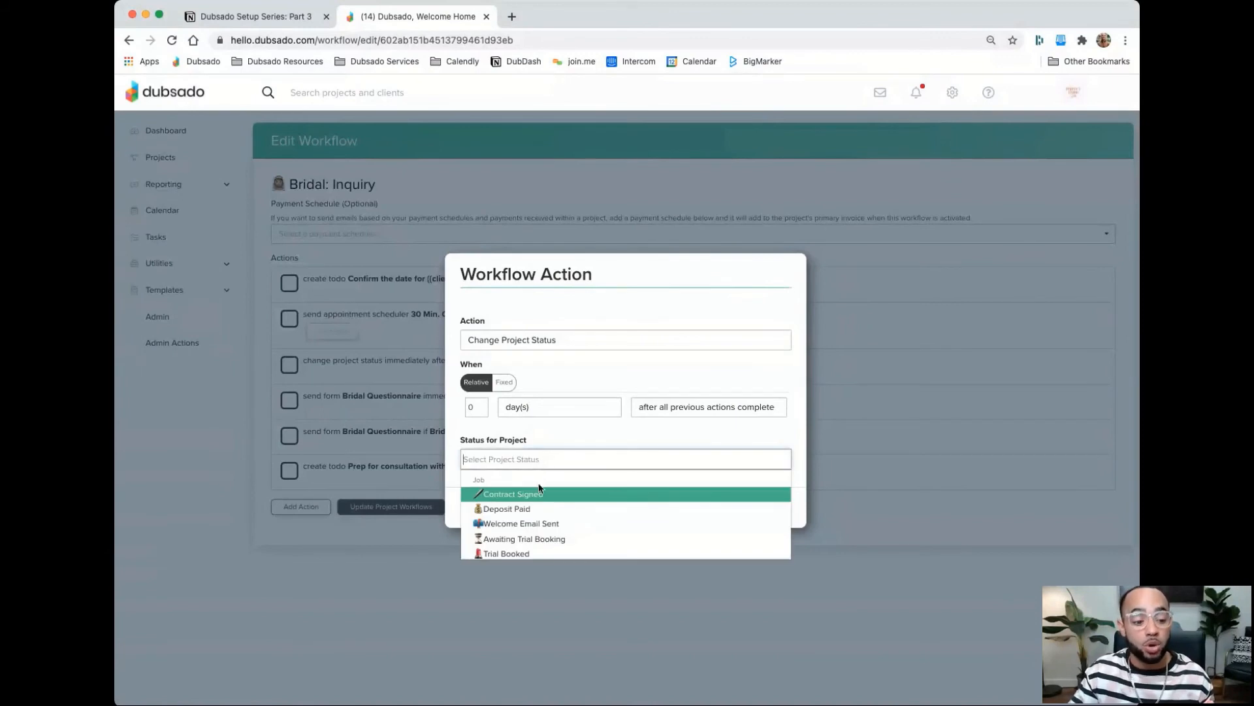
scroll(538, 507, "down", 3)
scroll(538, 509, "down", 5)
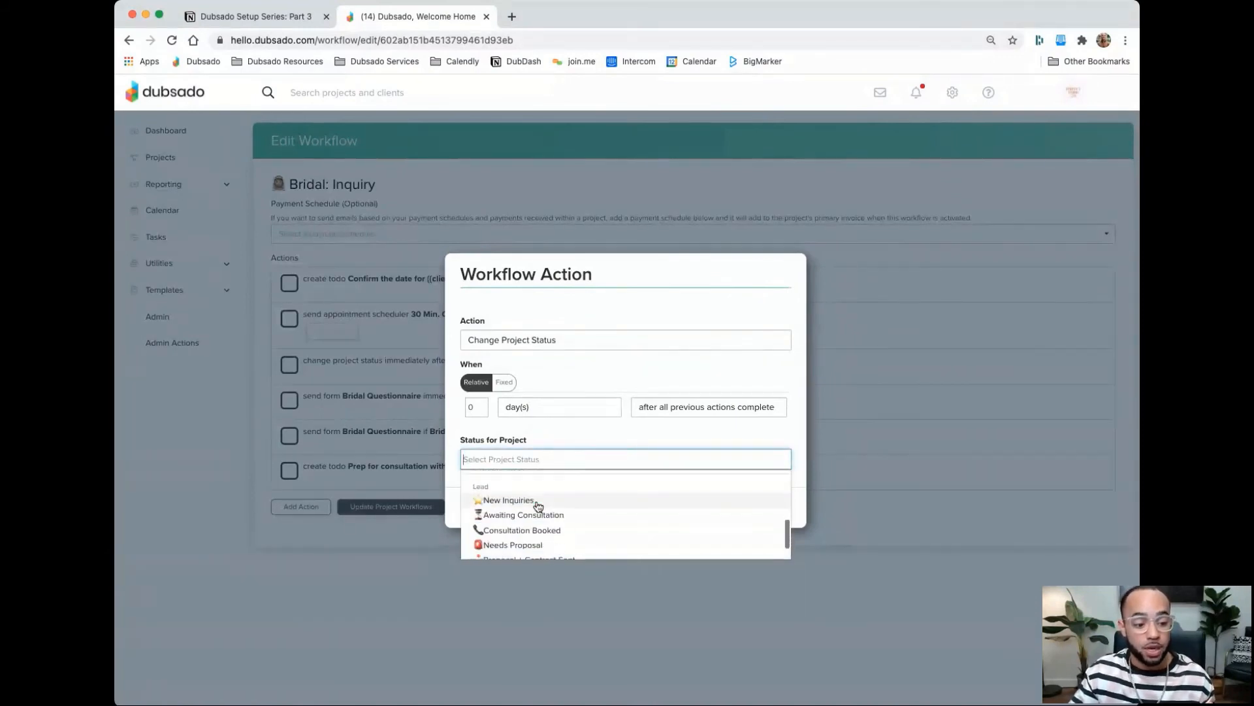
left_click(538, 520)
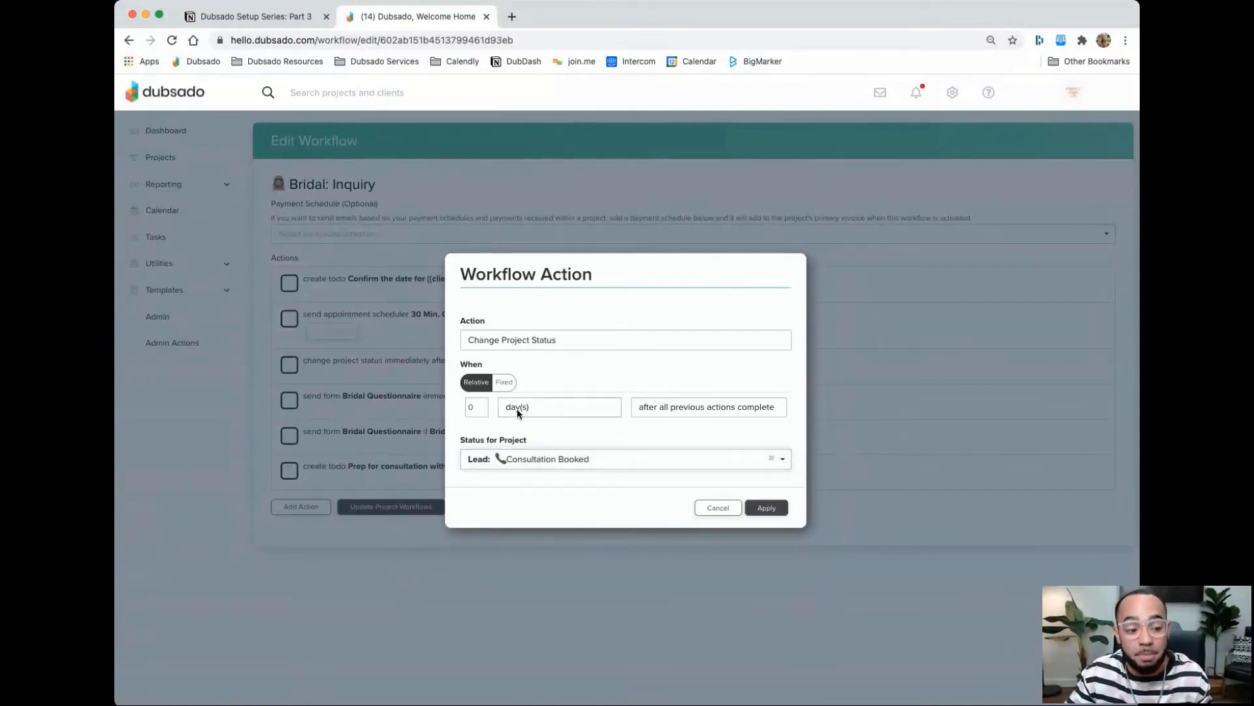
Trigger the Consultation Booked action after a 30 Min. Consultation appointment is scheduled, and place it directly above the first Bridal Questionnaire action
left_click(686, 420)
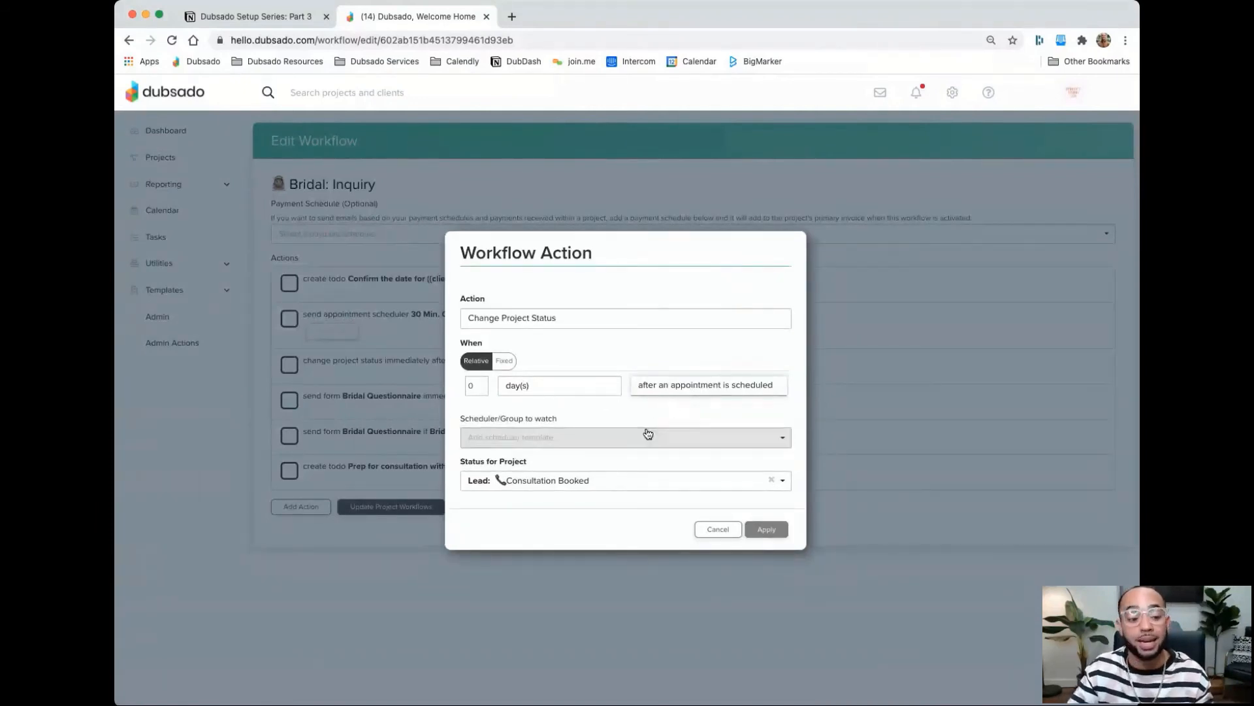
left_click(622, 439)
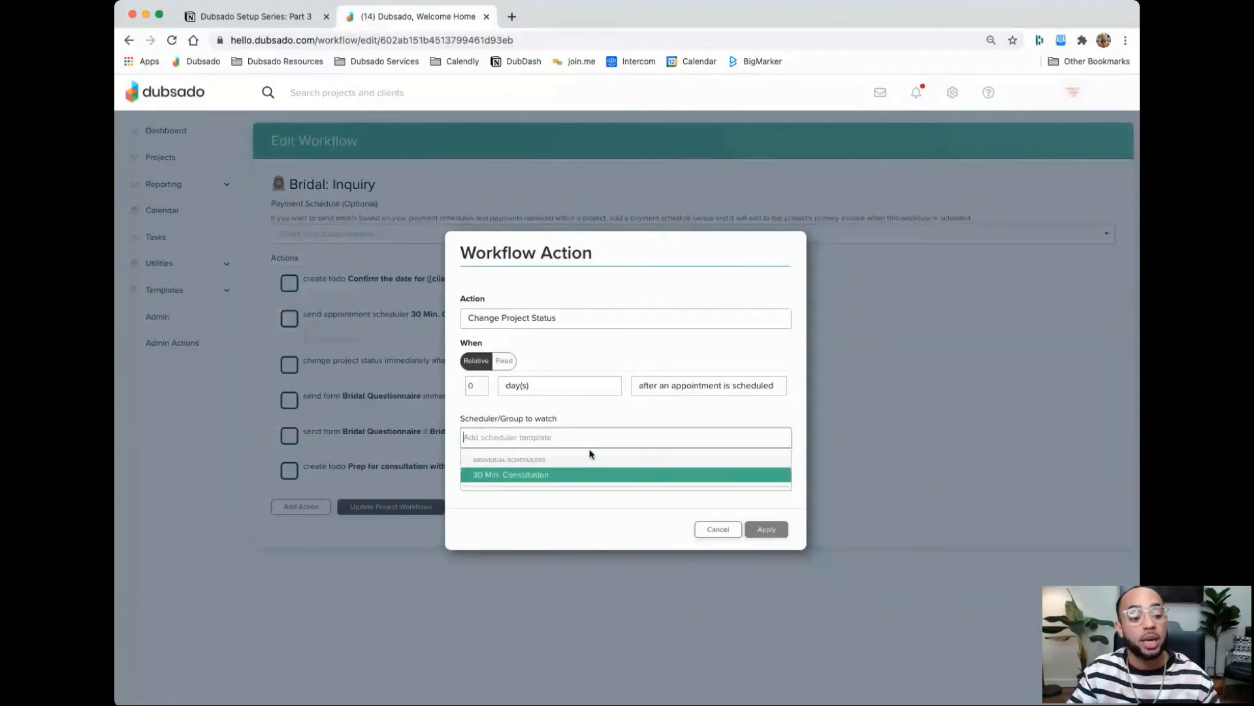
left_click(566, 476)
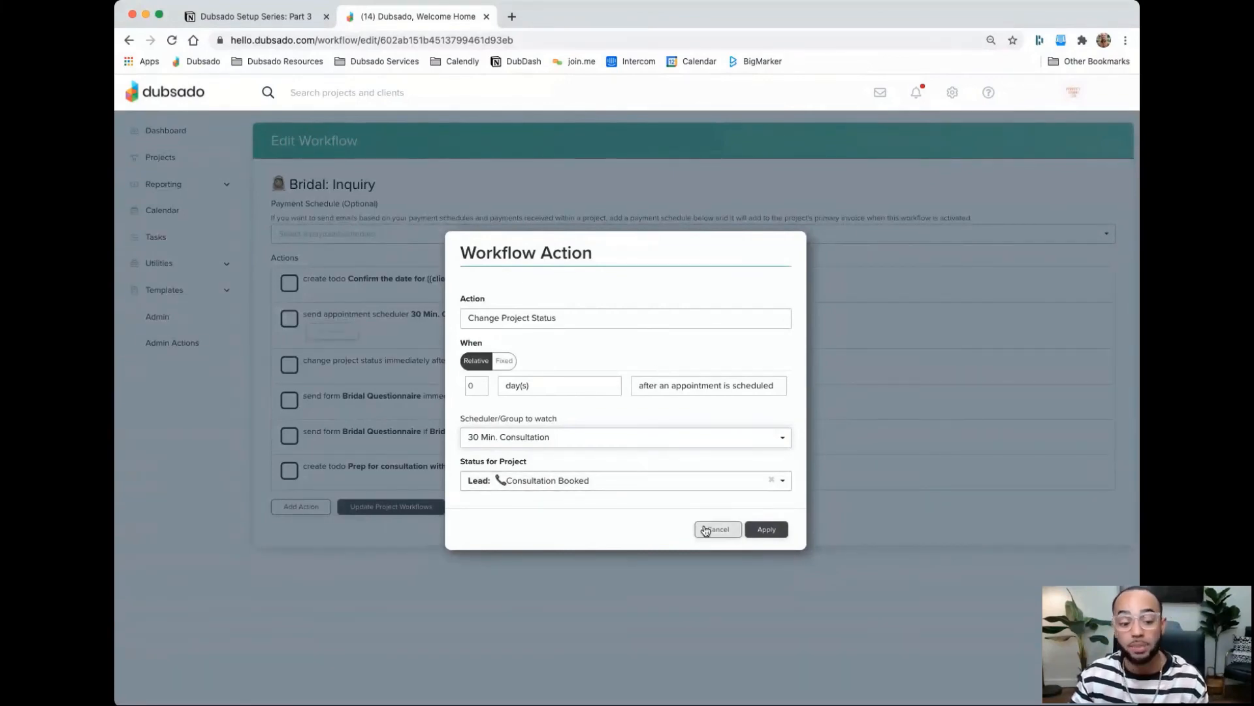
left_click(768, 531)
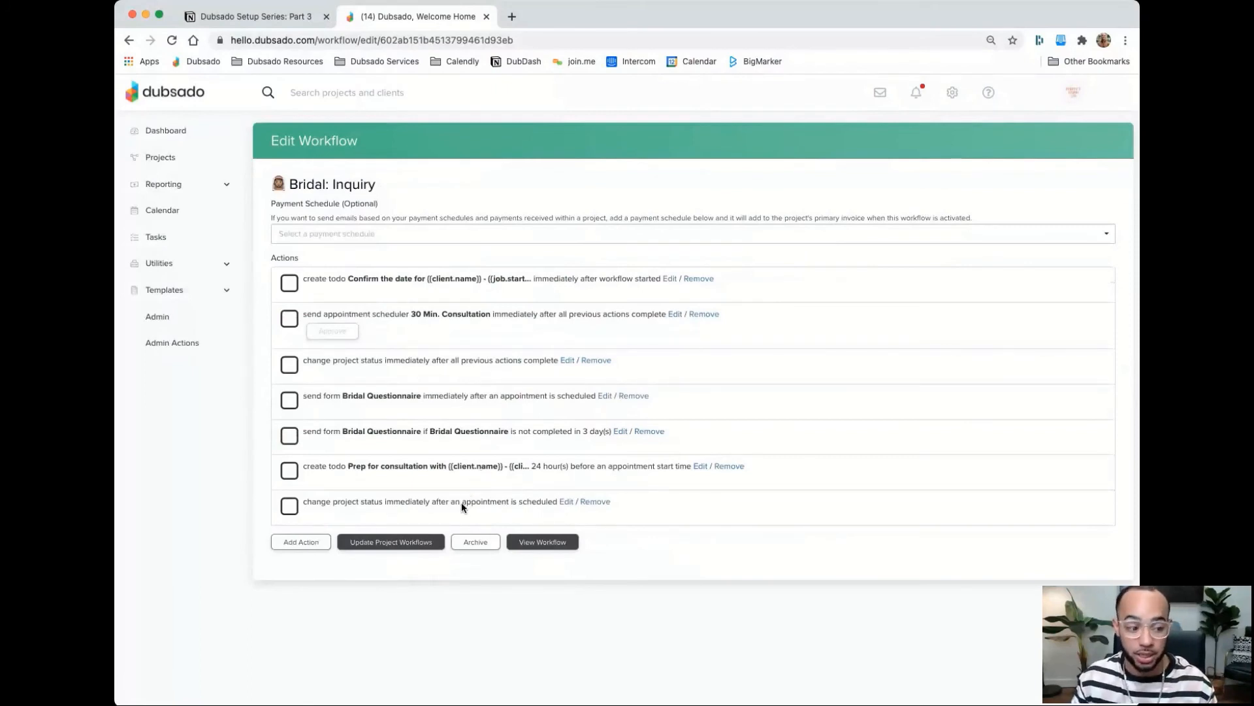
left_click_drag(460, 503, 463, 390)
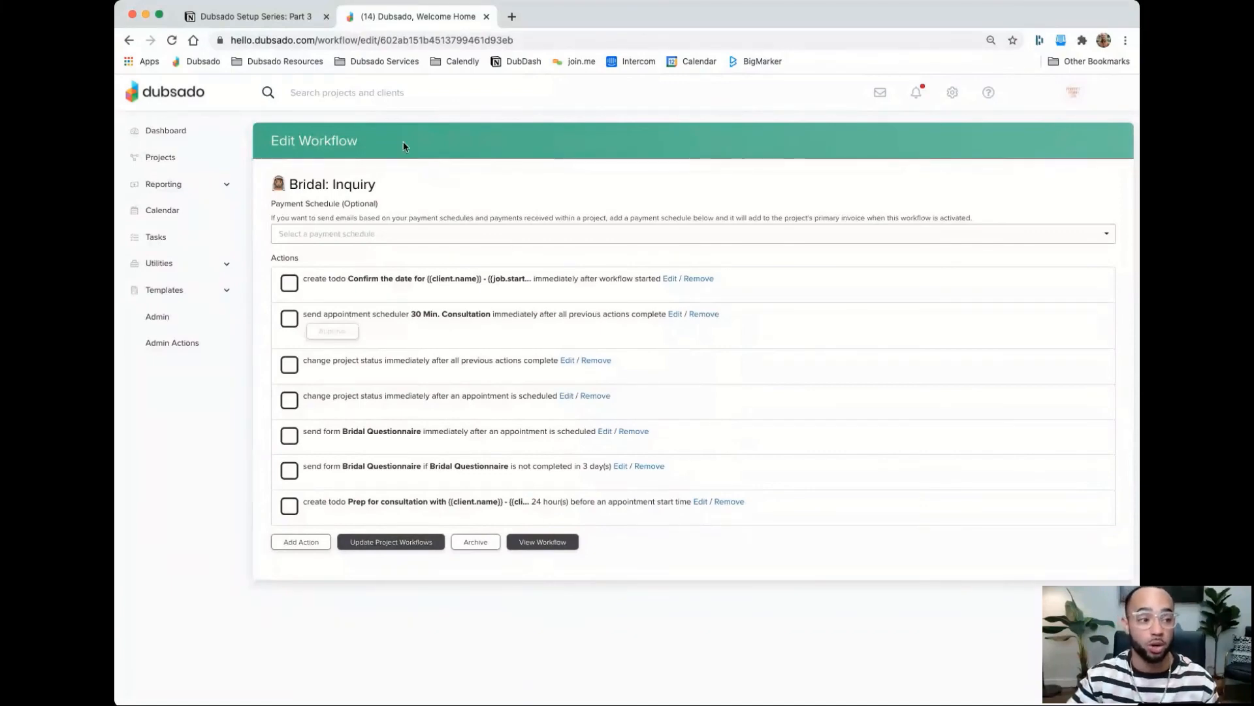
Compare the Bridal: Inquiry workflow actions with the Round 3 plan and lead statuses in the Notion guide
left_click(292, 18)
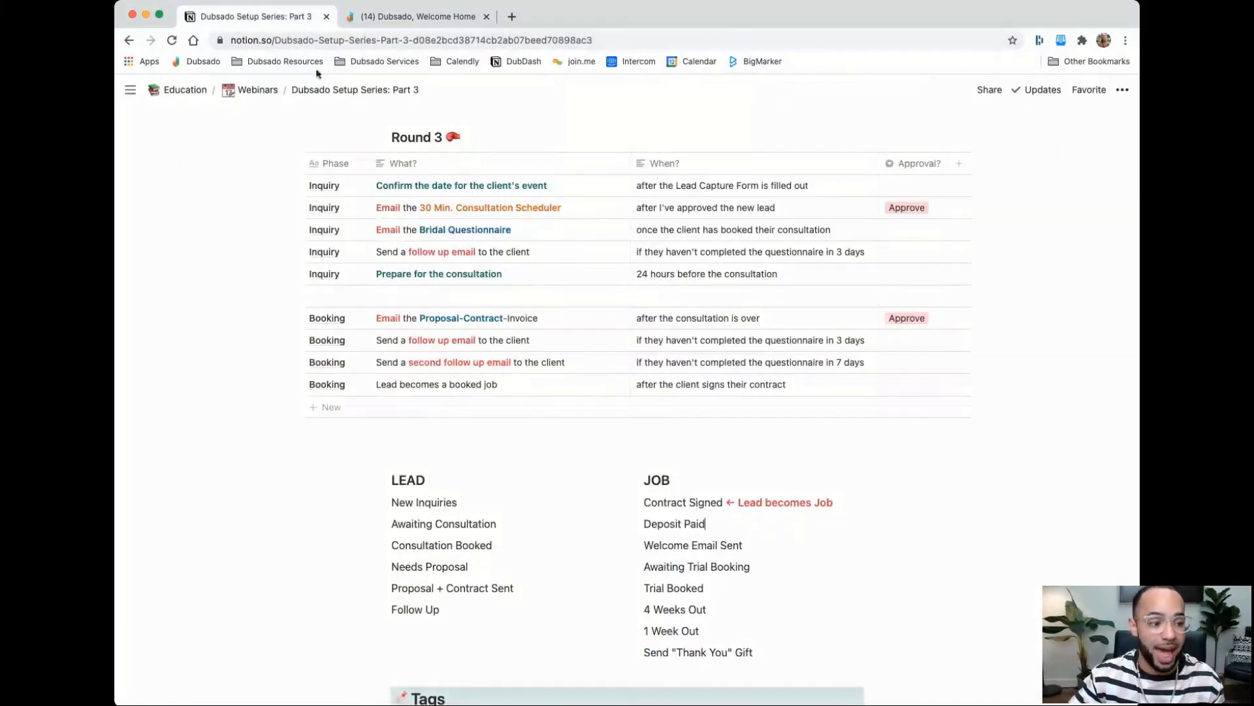
left_click(392, 17)
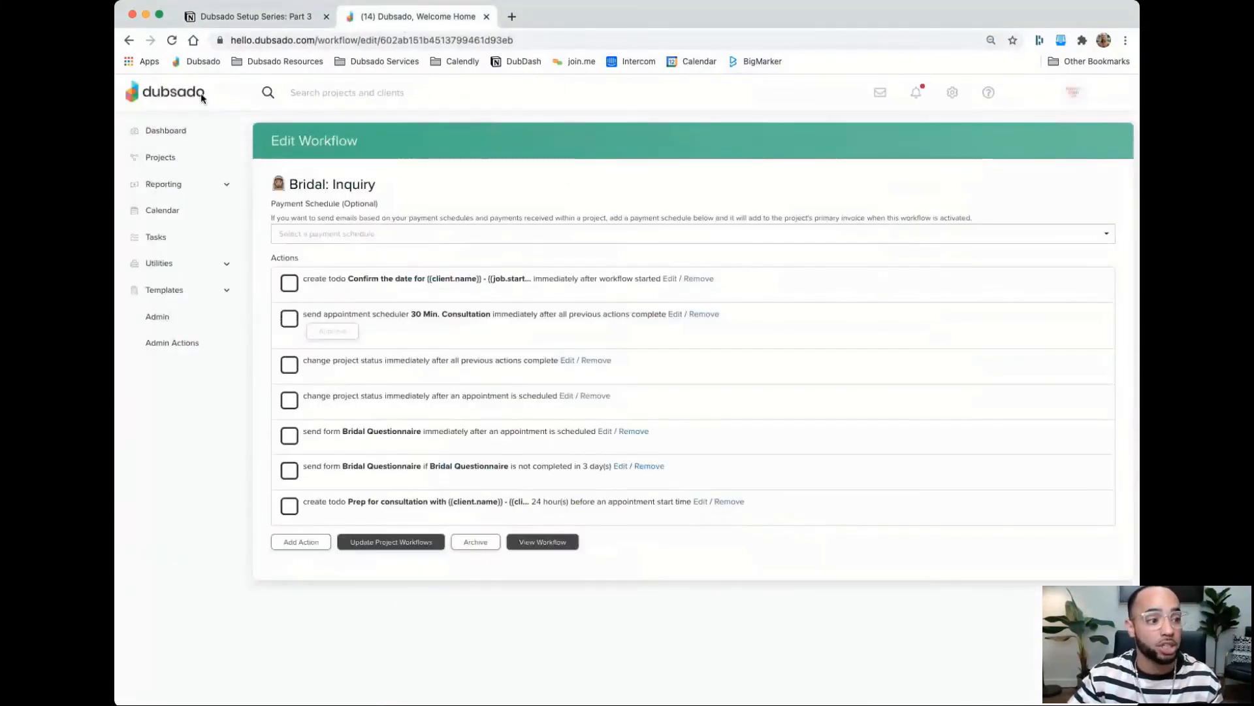
left_click(238, 18)
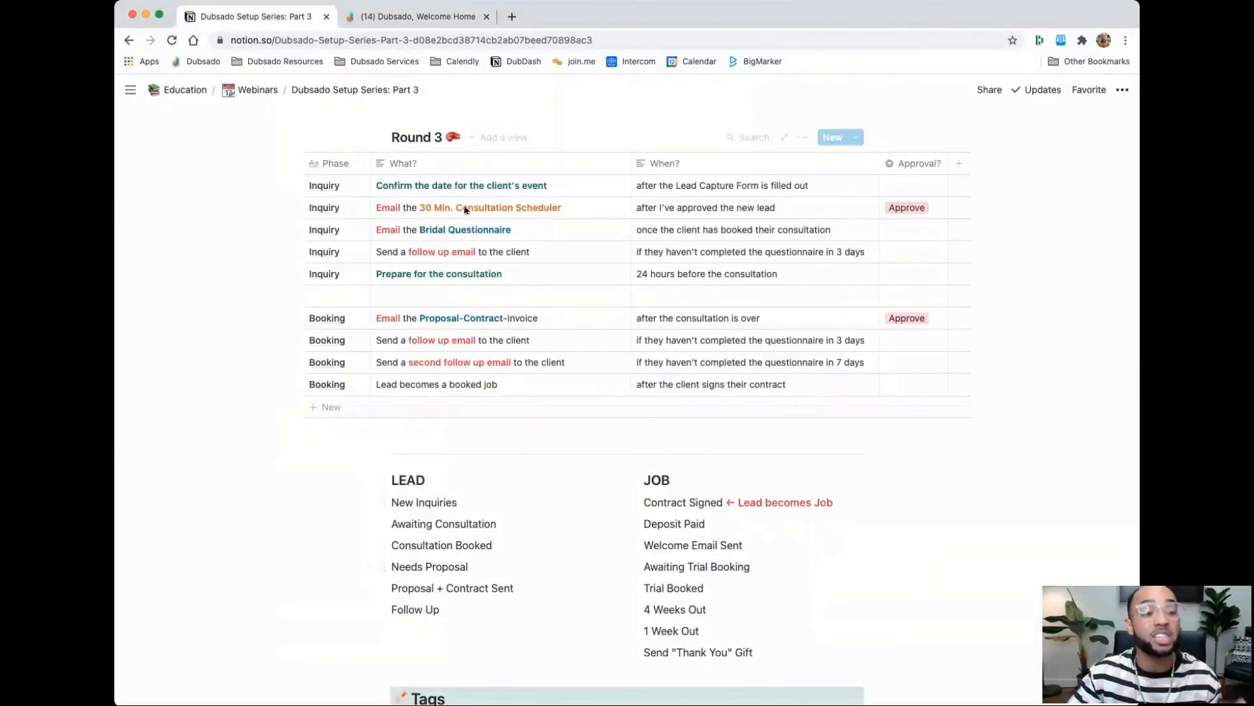
left_click(428, 19)
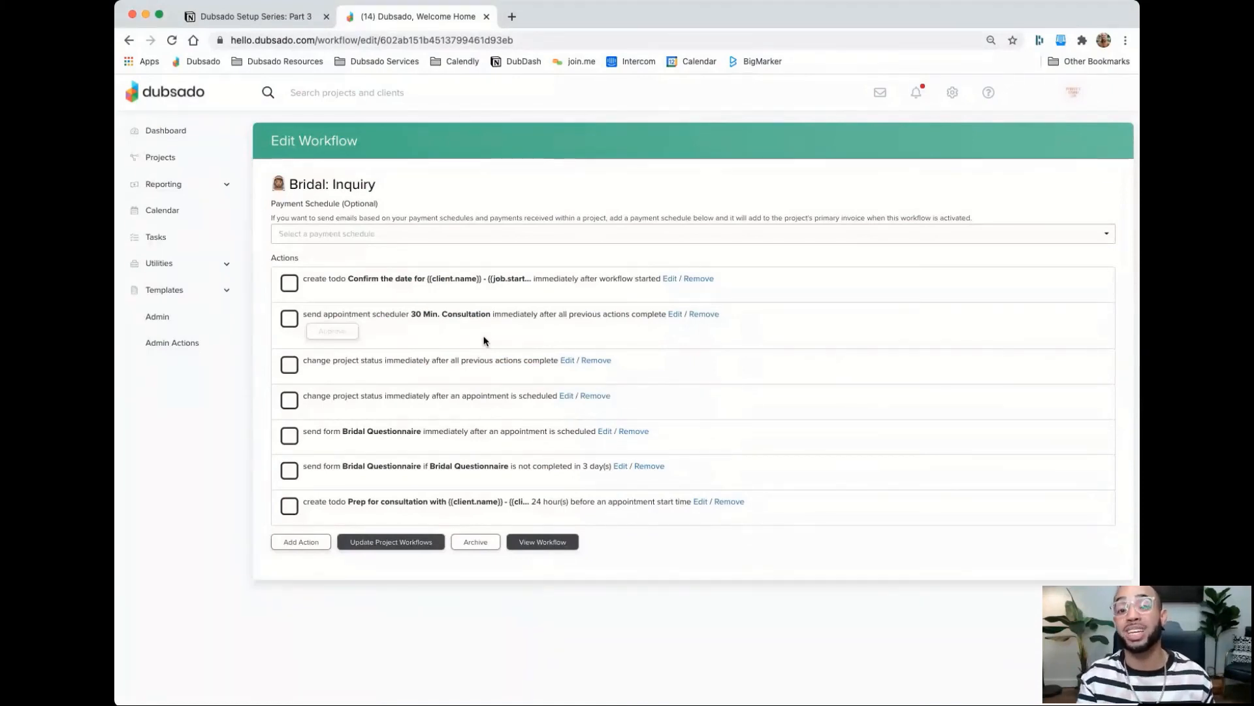
Create a Change Project Status action in the Bridal: Inquiry workflow, triggered 0 days after a 30 Min. Consultation appointment has ended
left_click(317, 542)
left_click(591, 358)
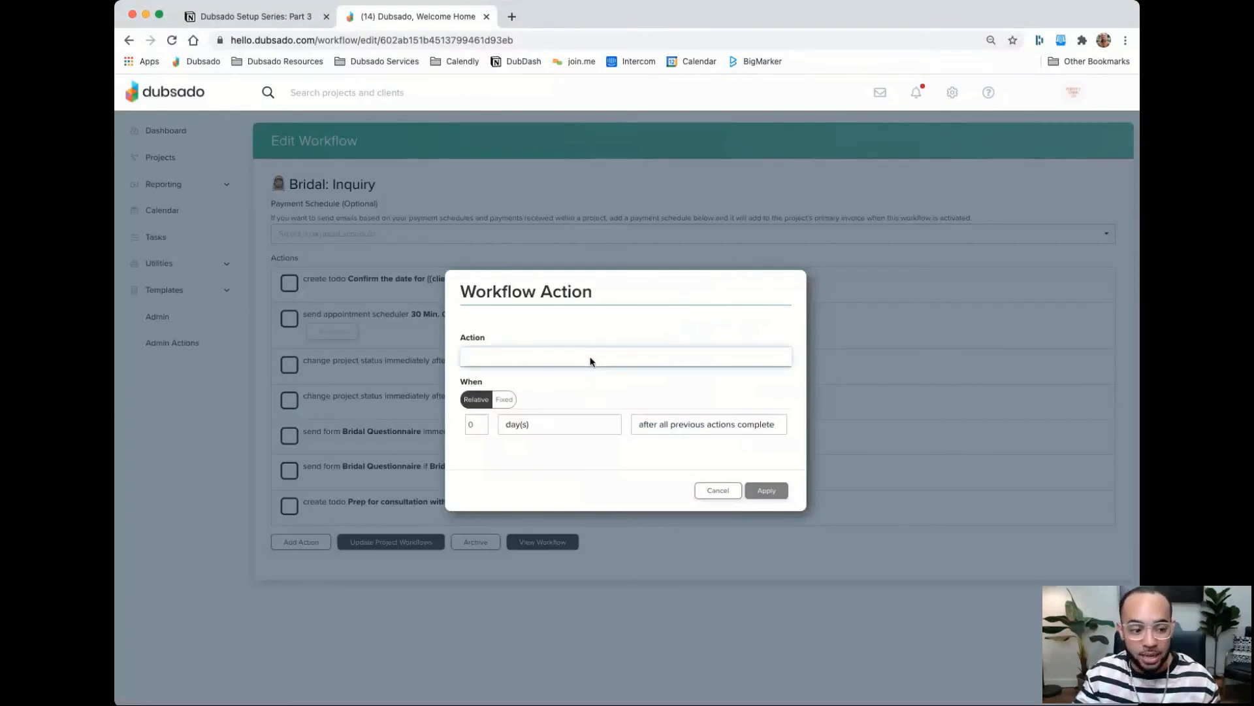
left_click(590, 377)
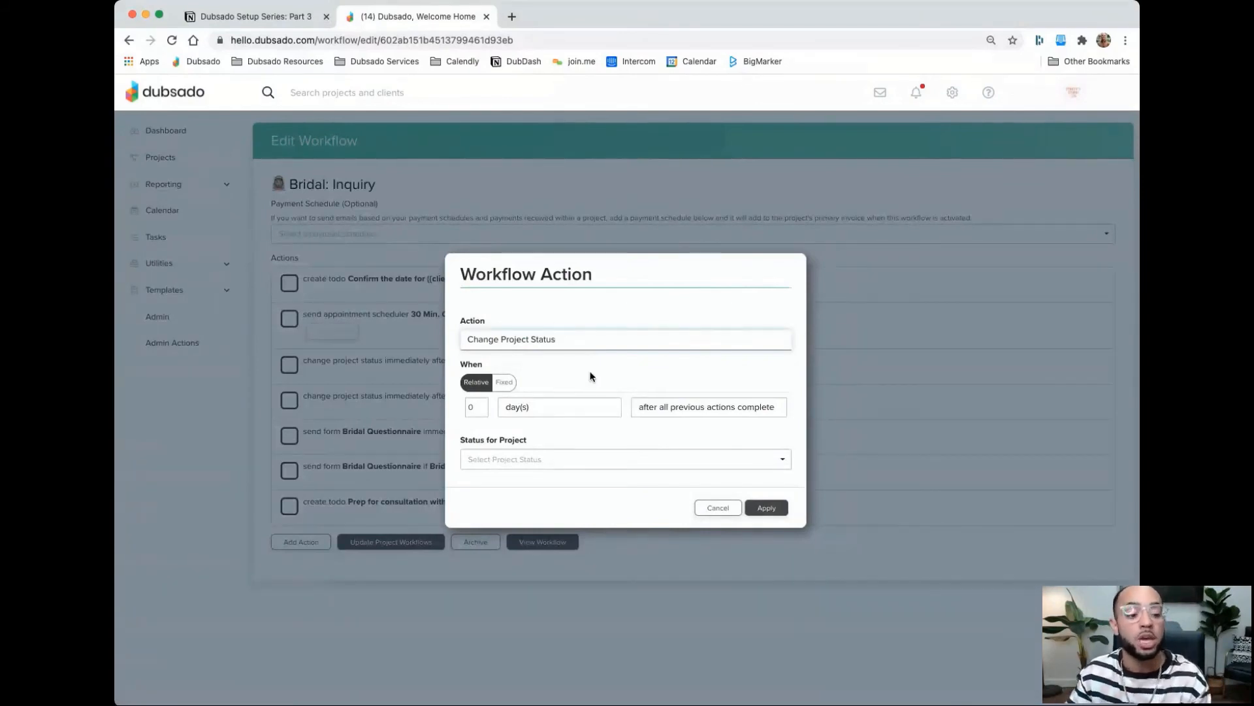
left_click(667, 406)
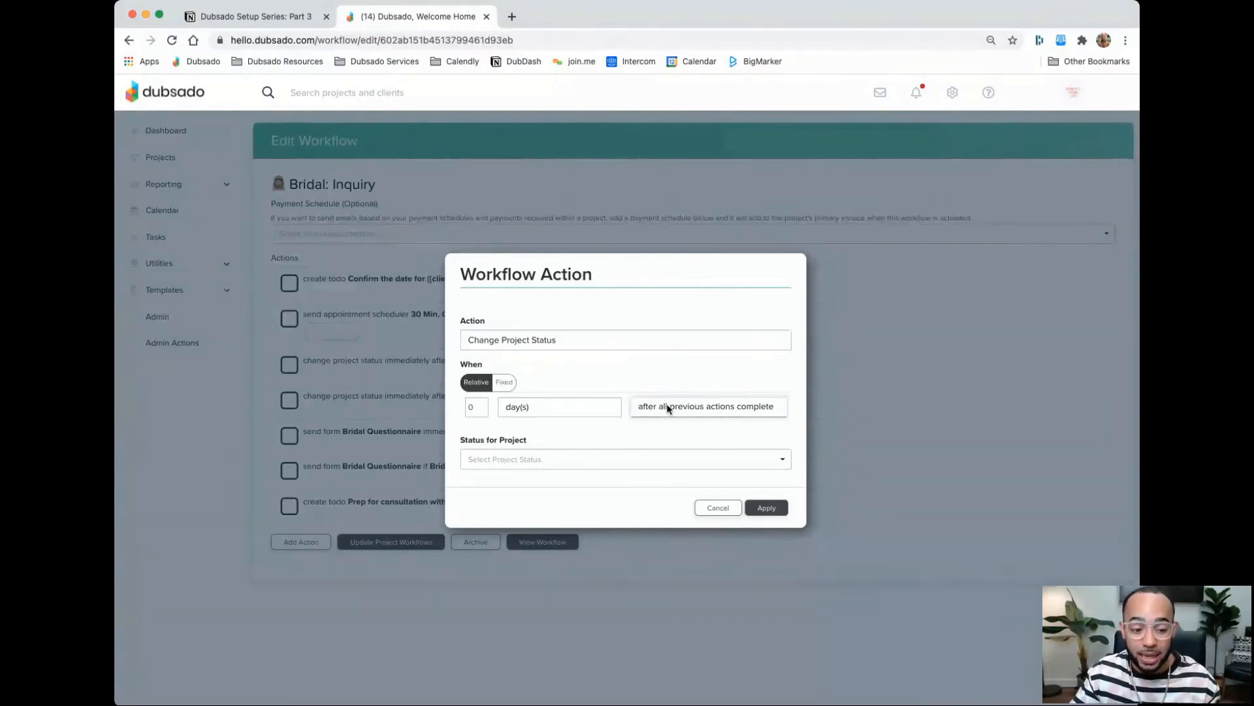
left_click(667, 450)
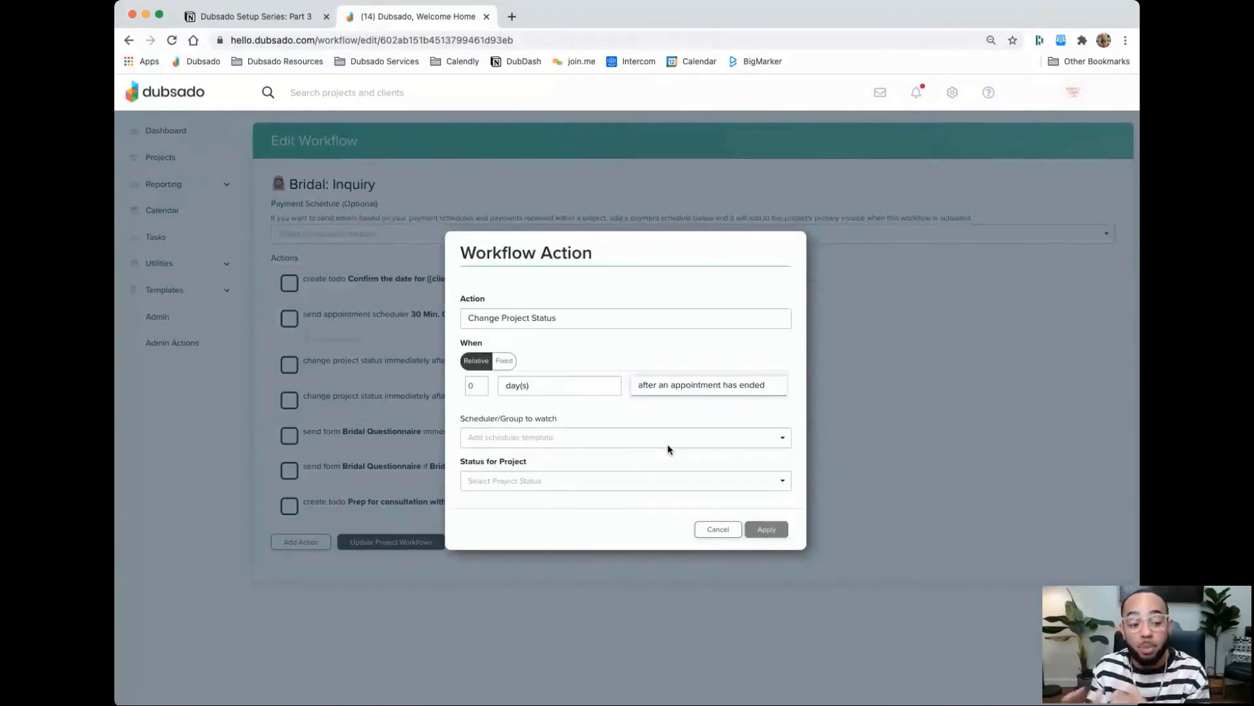
left_click(670, 447)
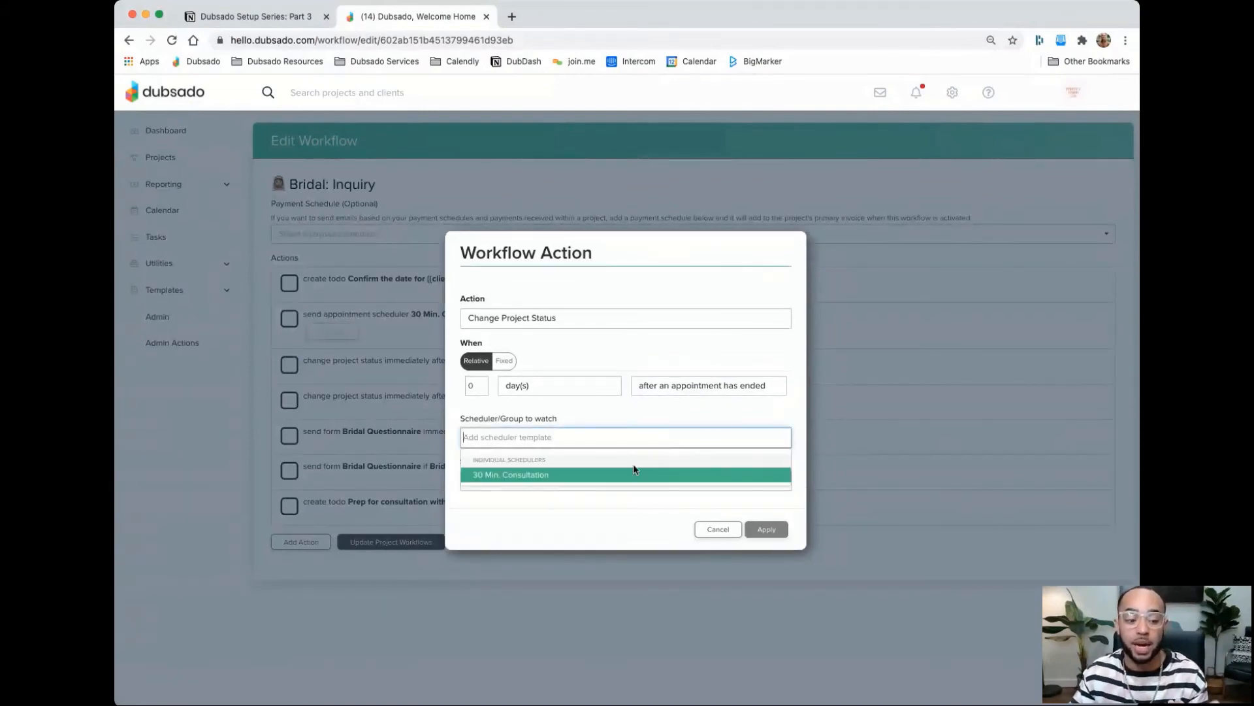
left_click(631, 476)
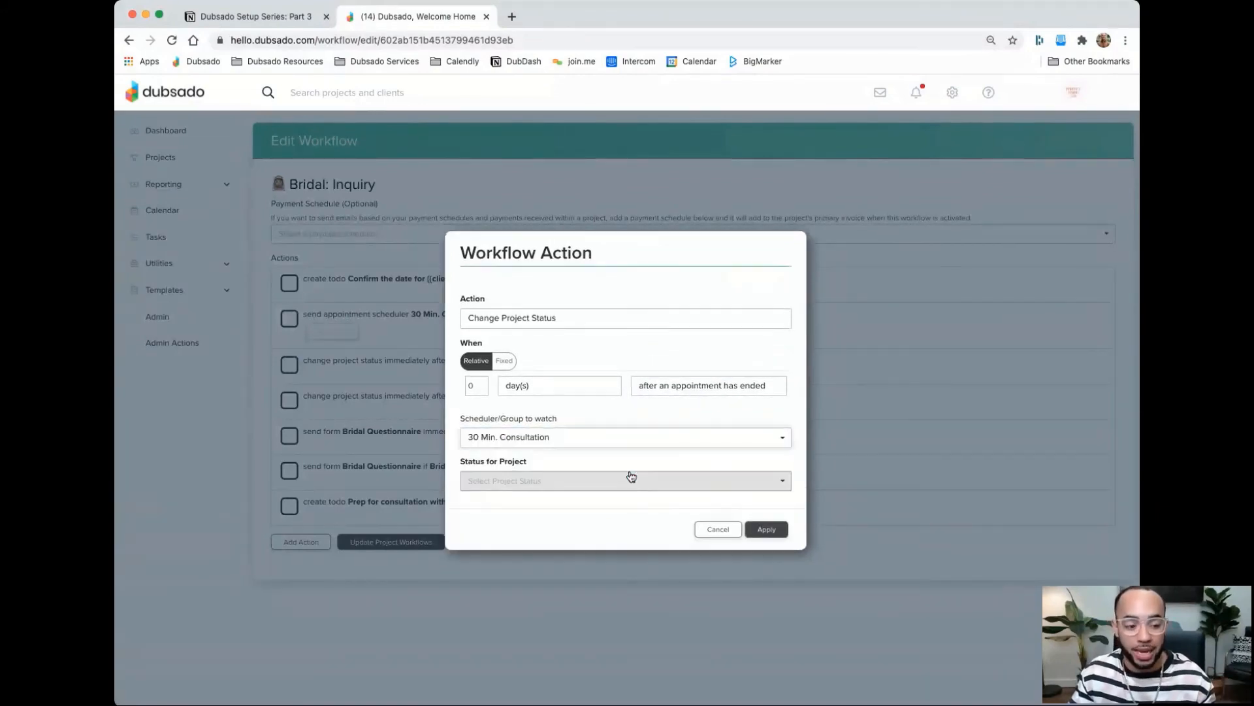
Set the new action's project status to the lead status Needs Proposal and save it to the workflow
left_click(616, 482)
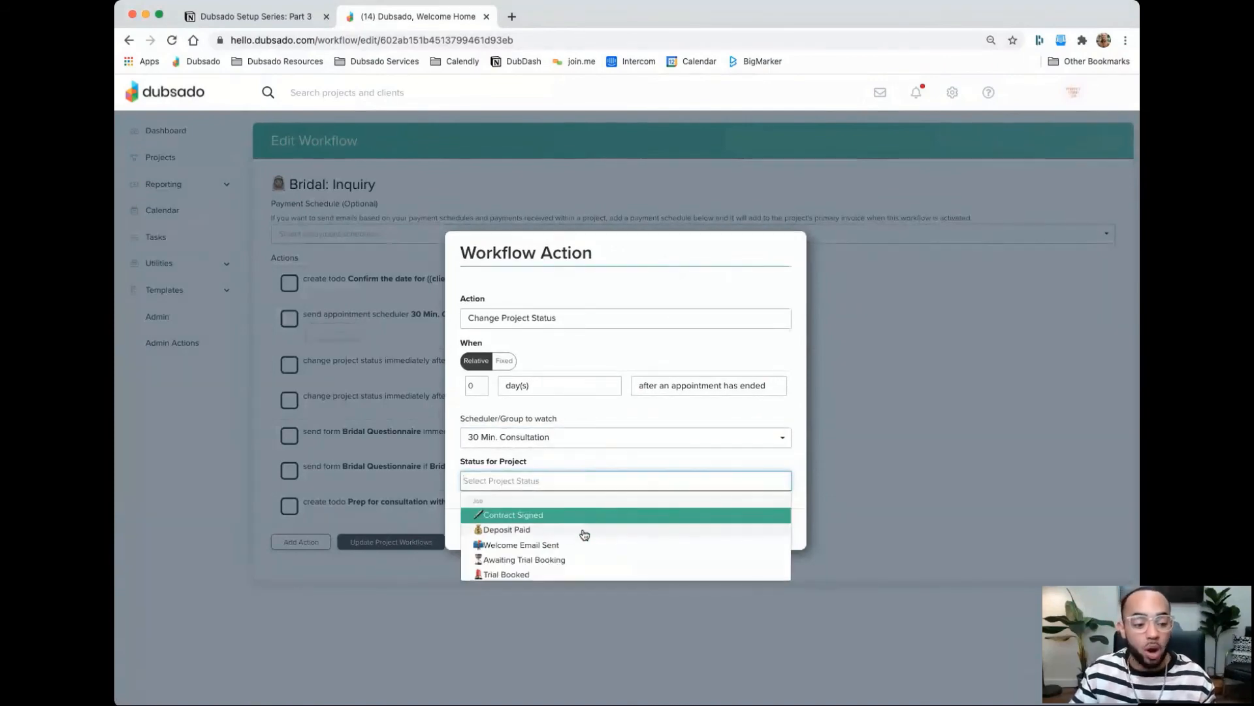
scroll(582, 532, "down", 5)
scroll(582, 539, "down", 2)
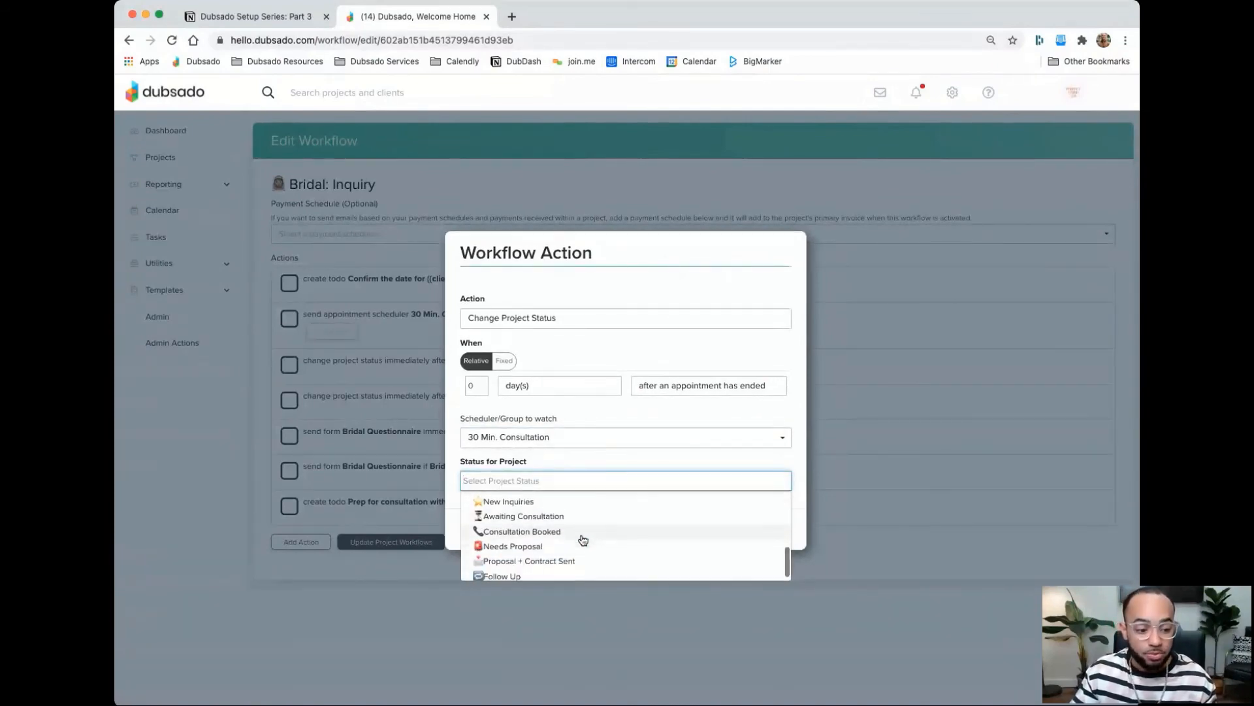
left_click(535, 543)
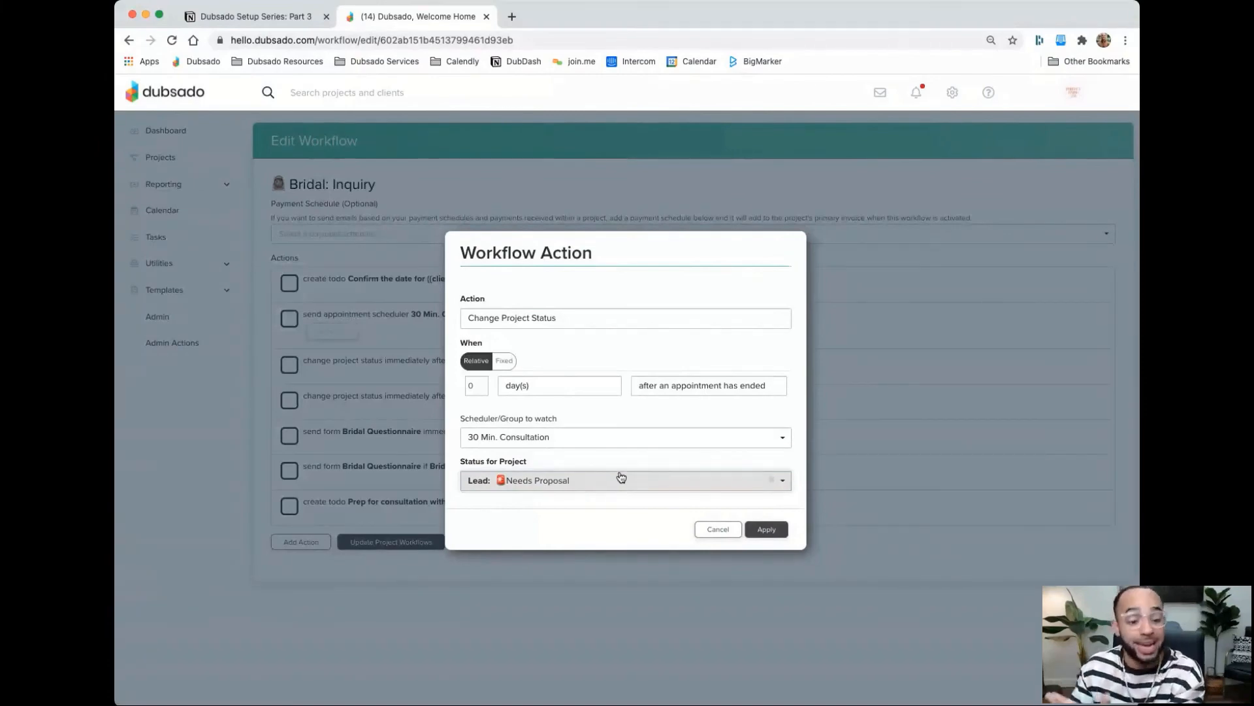
left_click(768, 529)
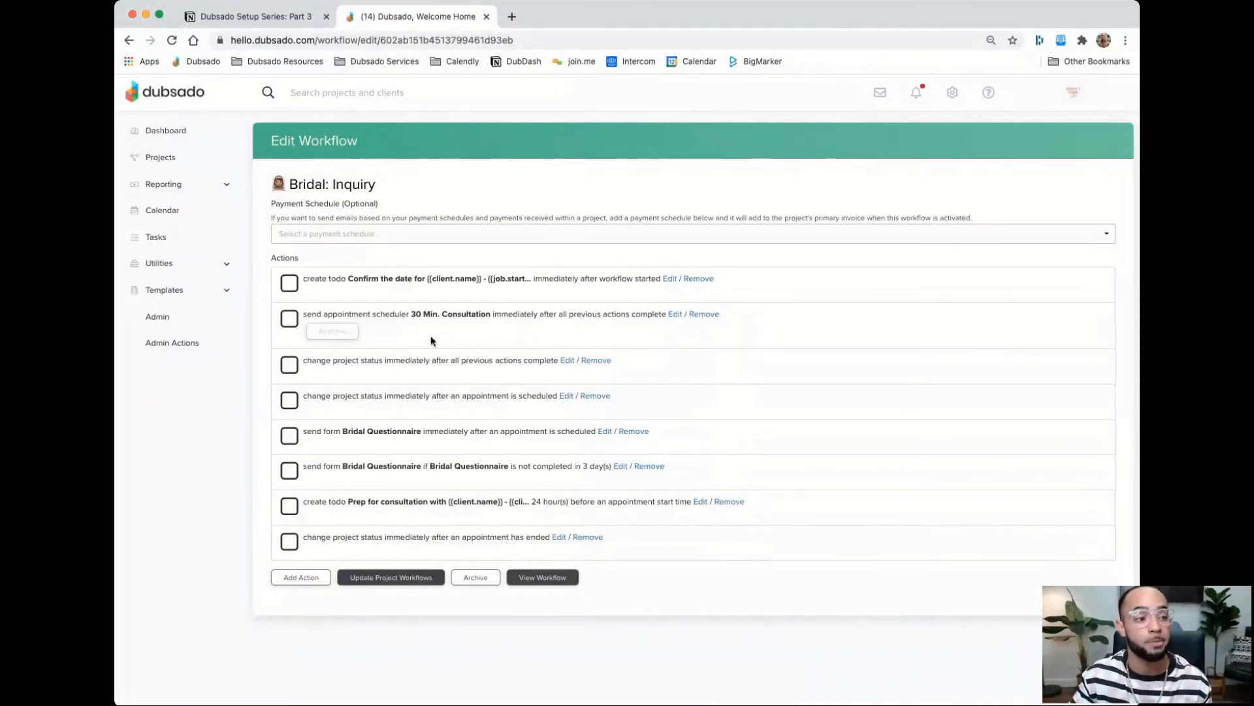
Add an action that applies the Wedding tag immediately after the workflow has started, and place it first in the Bridal: Inquiry action list
left_click(300, 19)
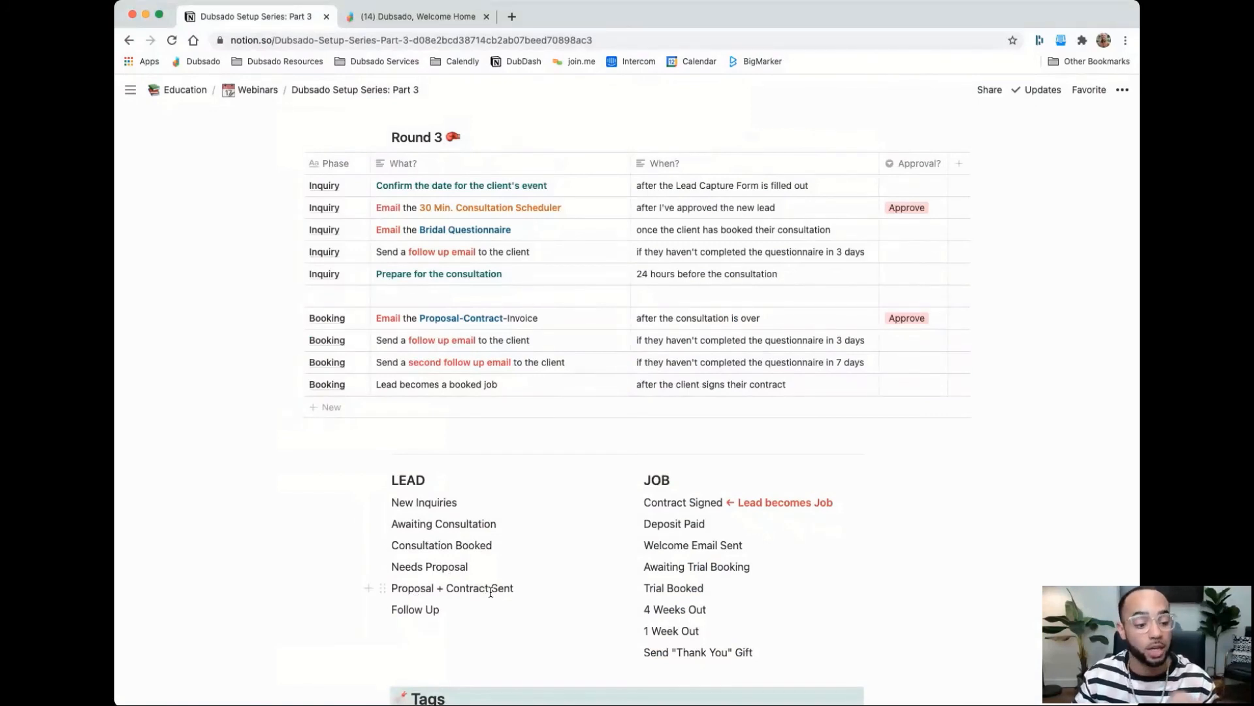
left_click(411, 16)
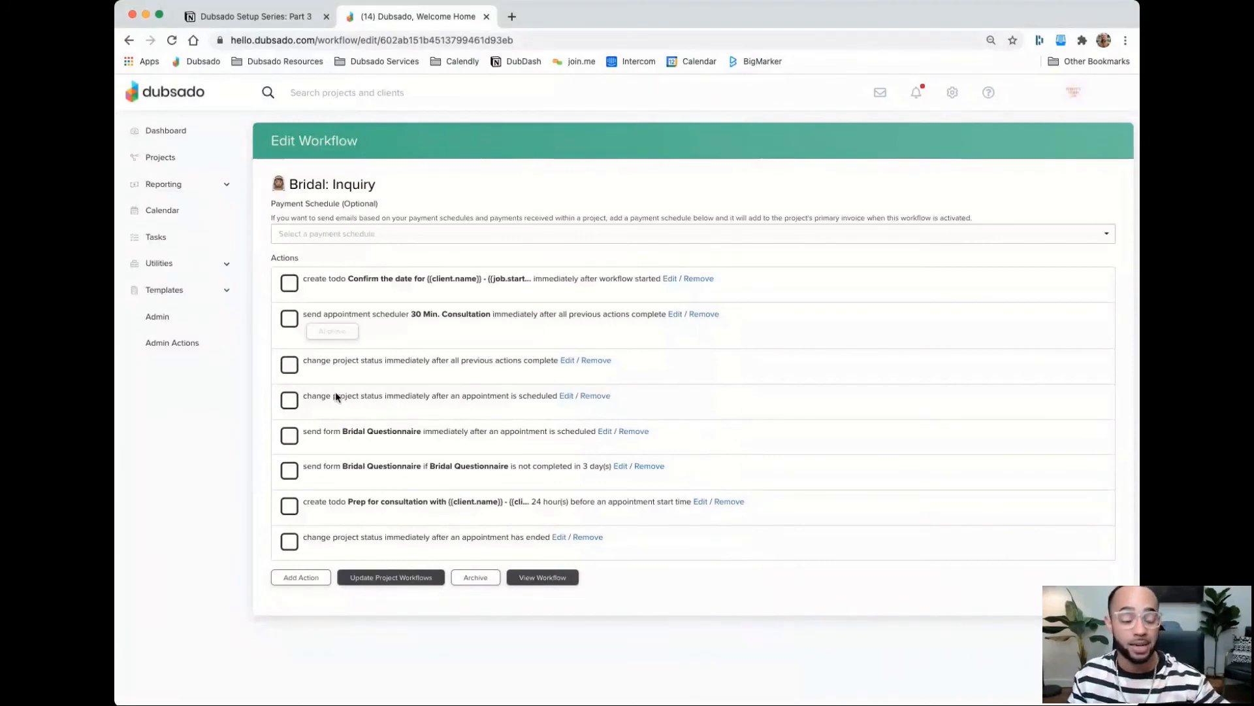
left_click(301, 578)
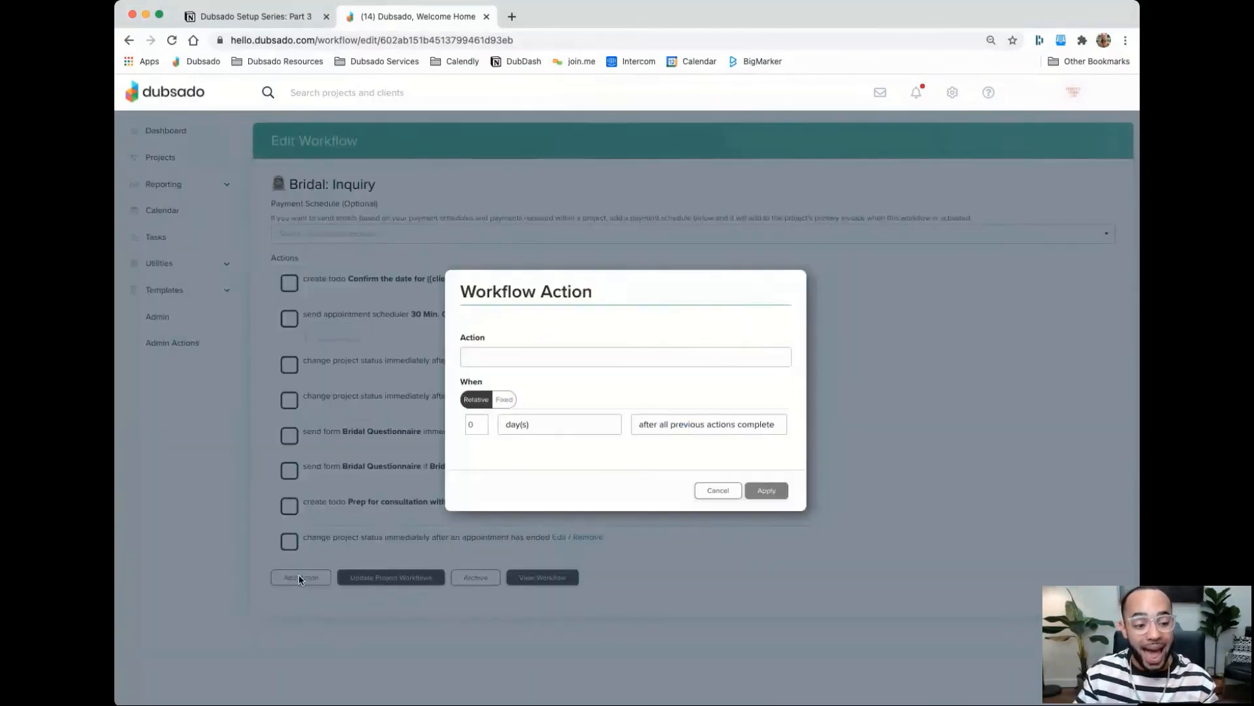
left_click(640, 389)
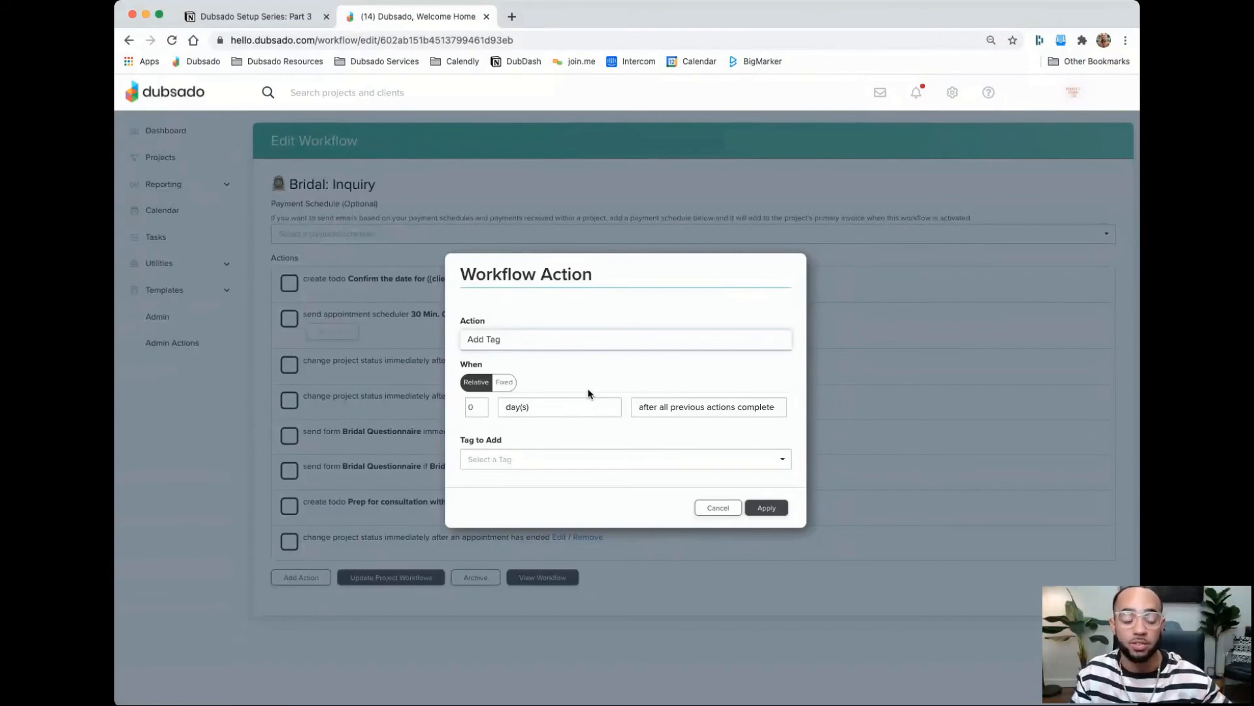
left_click(662, 413)
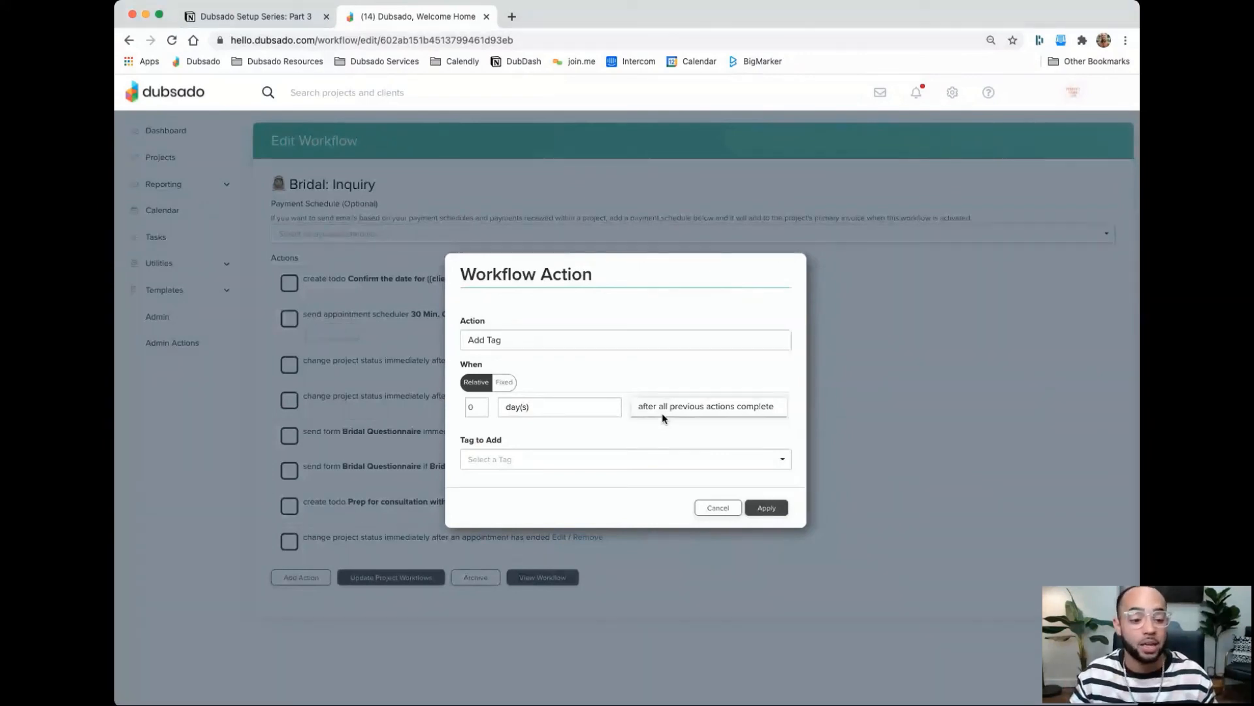
left_click(718, 286)
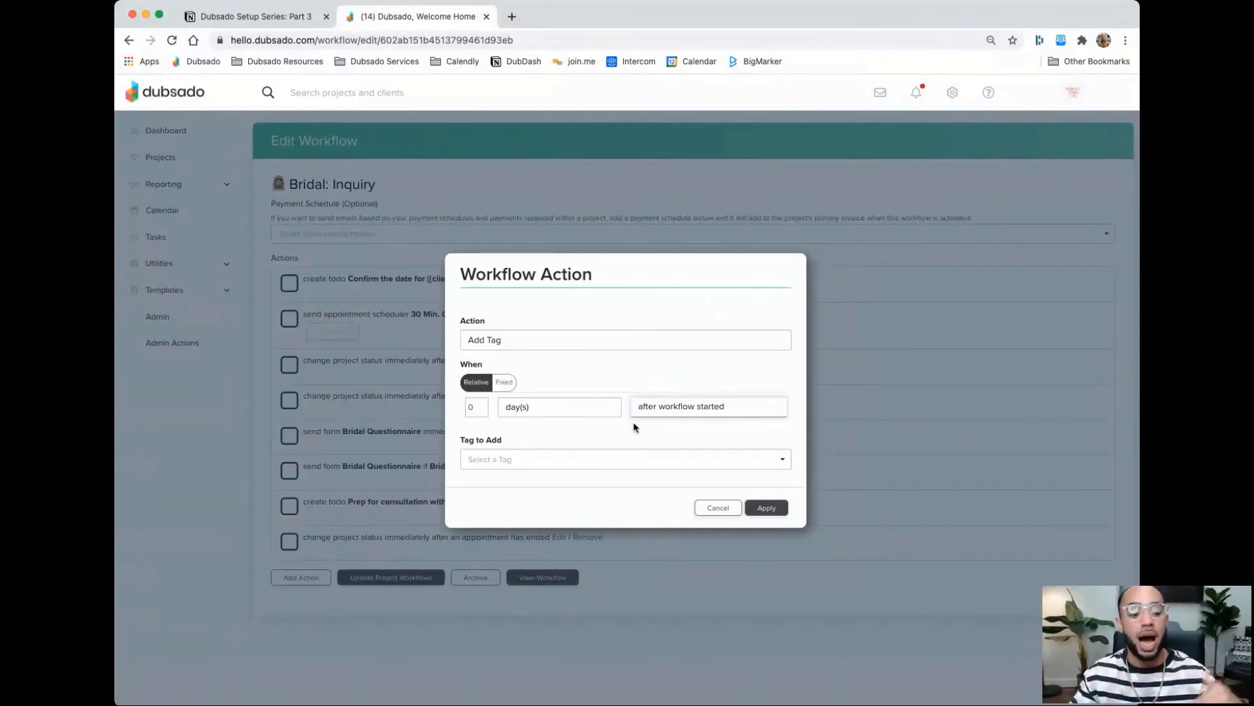
left_click(602, 461)
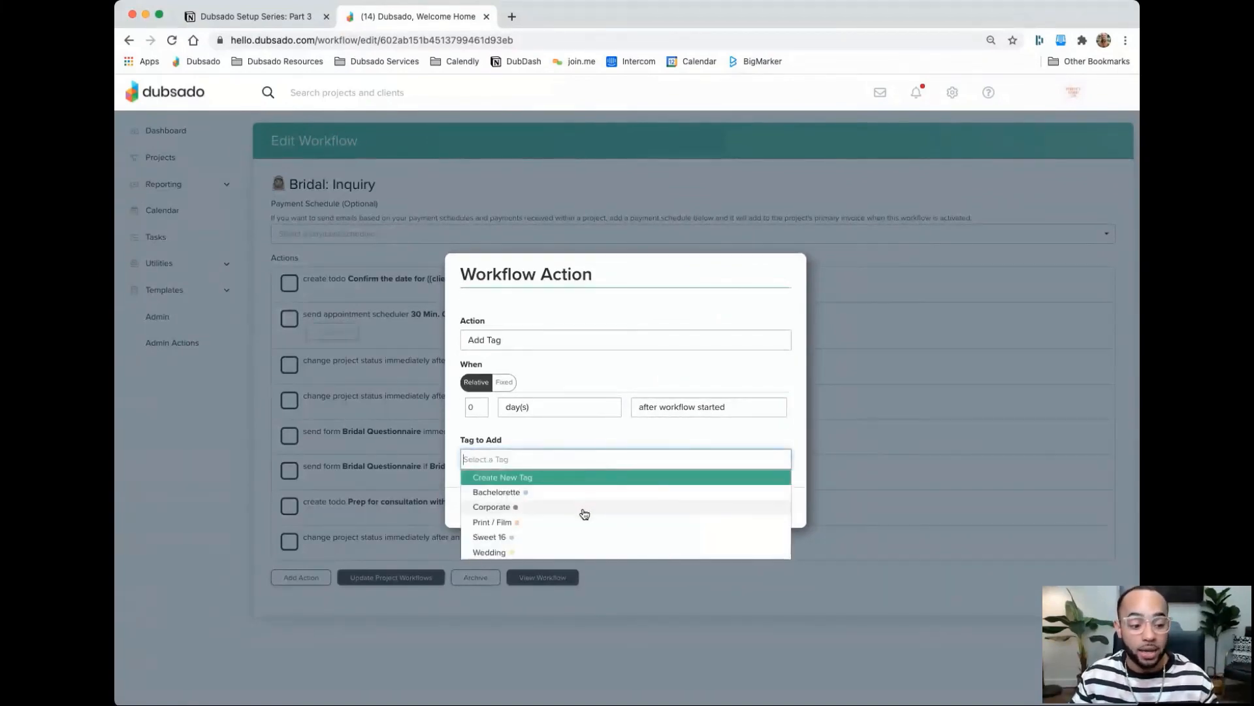
left_click(577, 556)
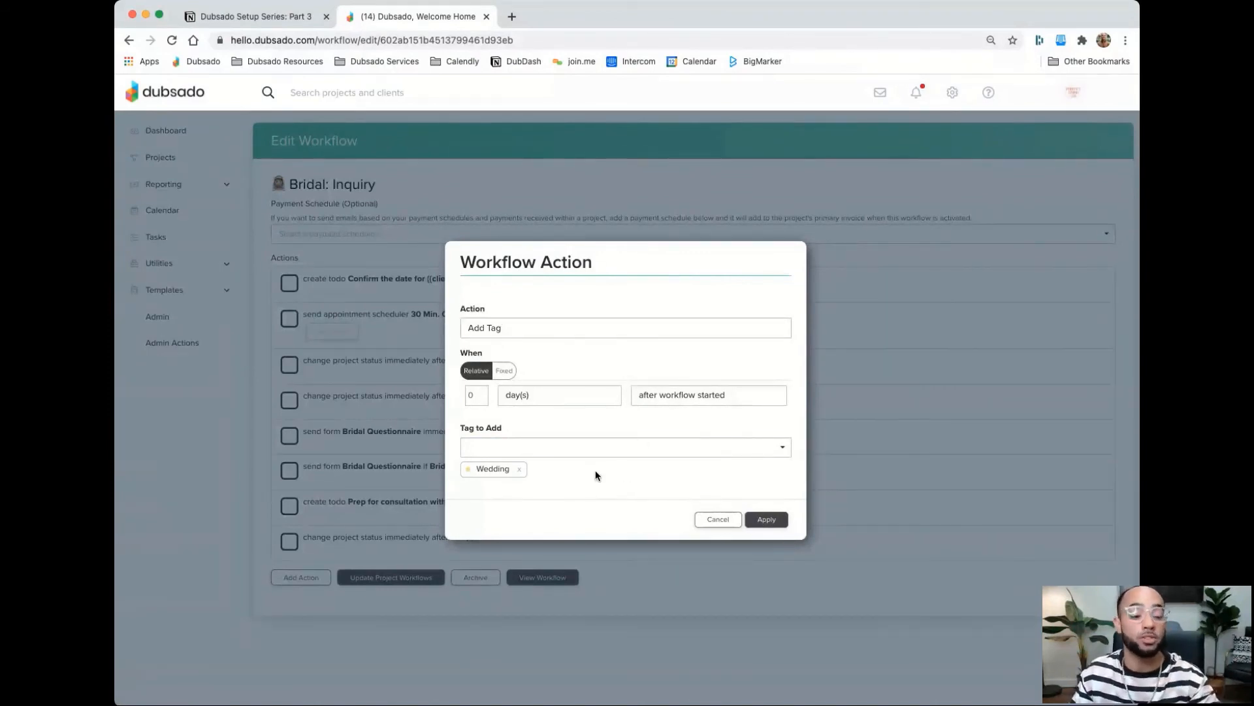
left_click(765, 520)
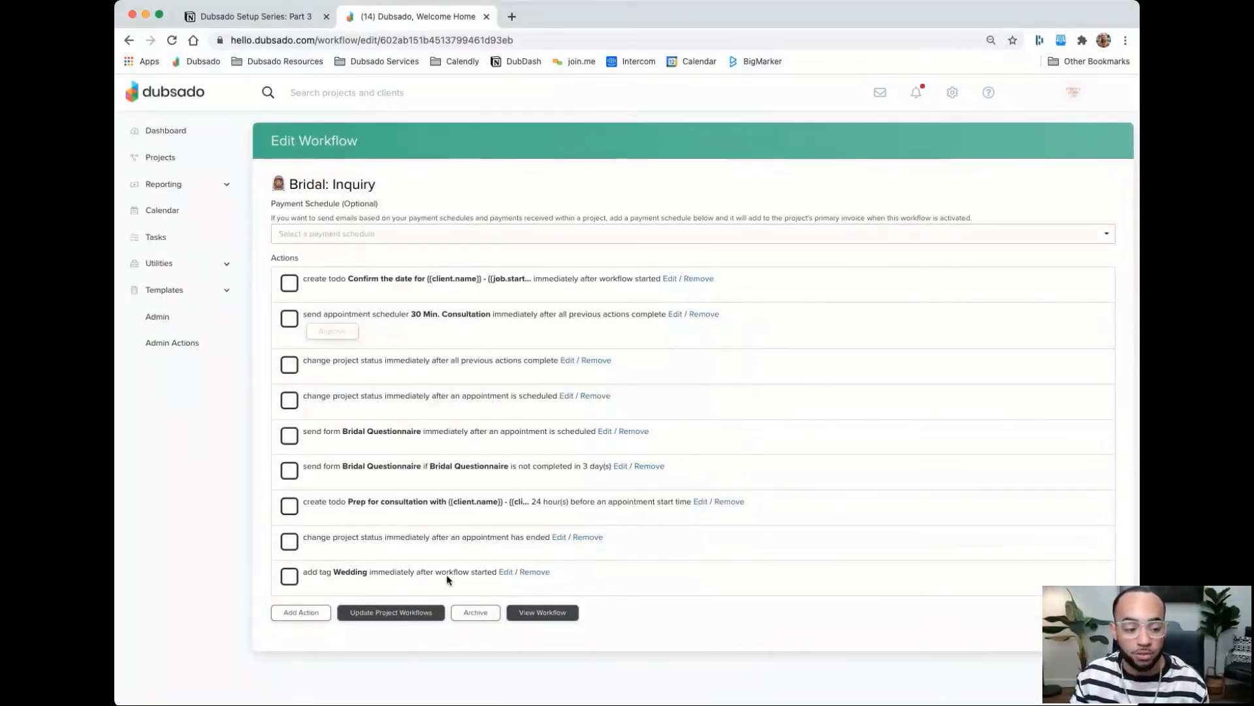
left_click_drag(448, 579, 449, 280)
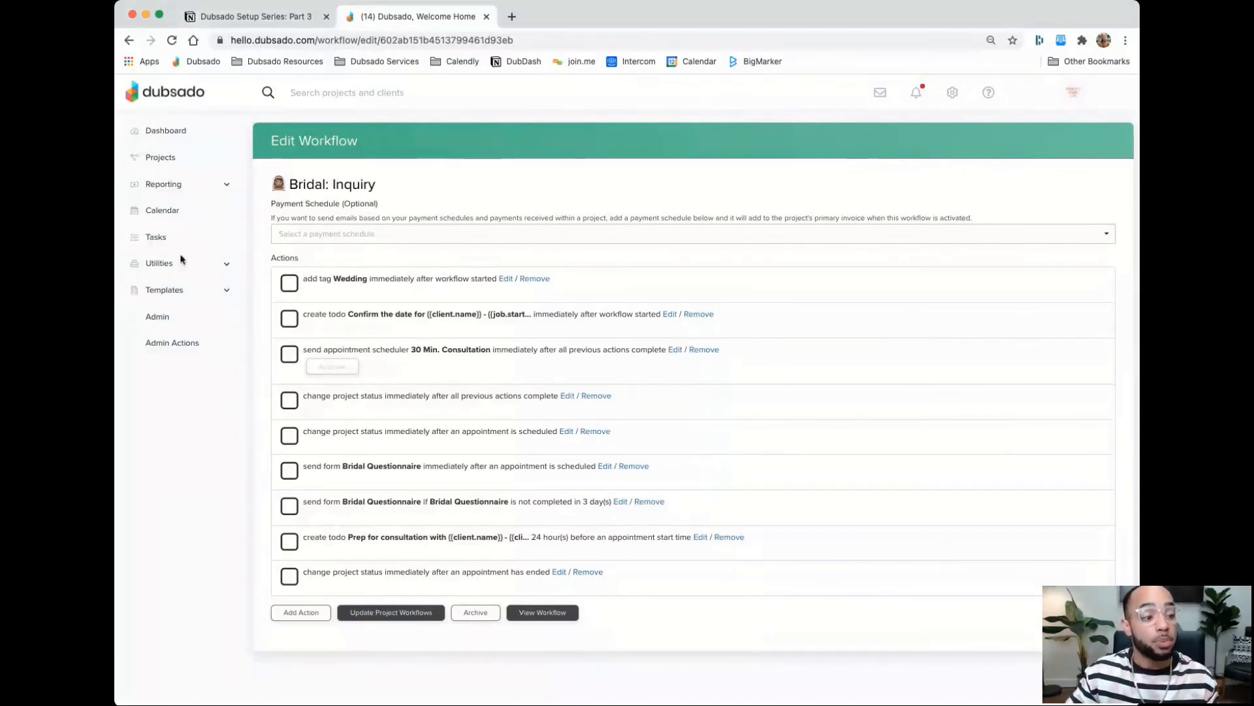
Open the Bridal: Booking workflow template for editing
left_click(167, 291)
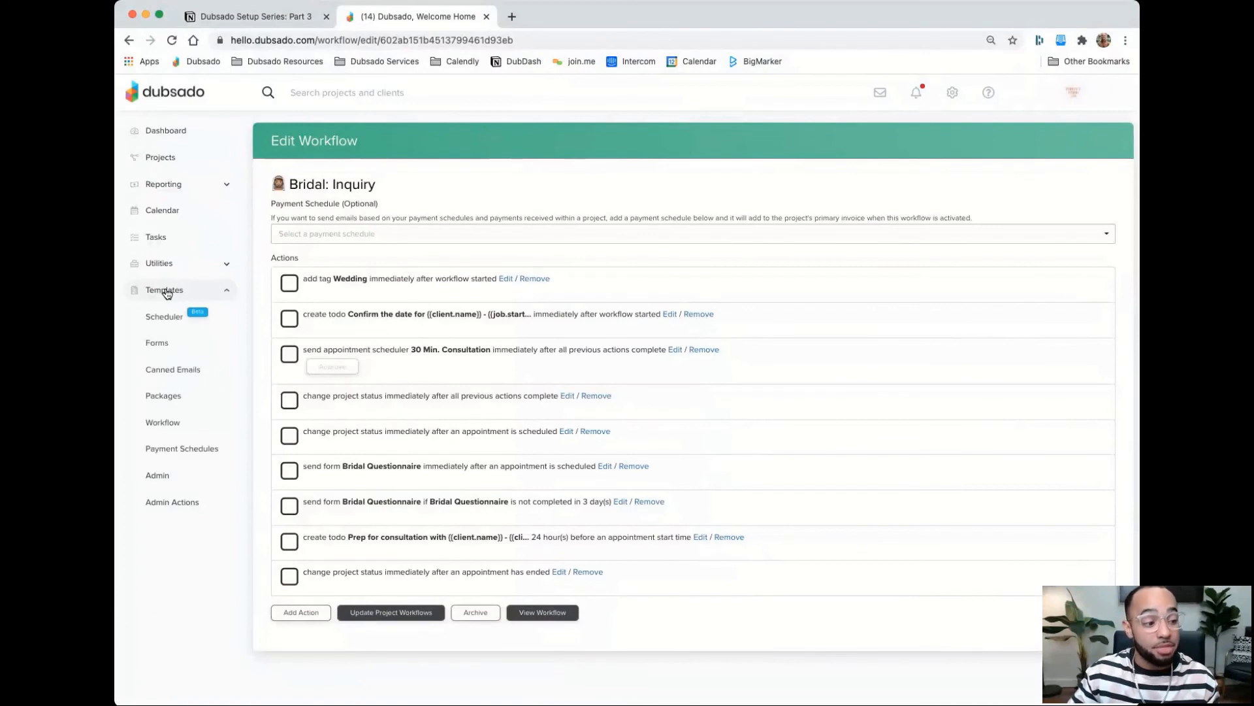
left_click(163, 422)
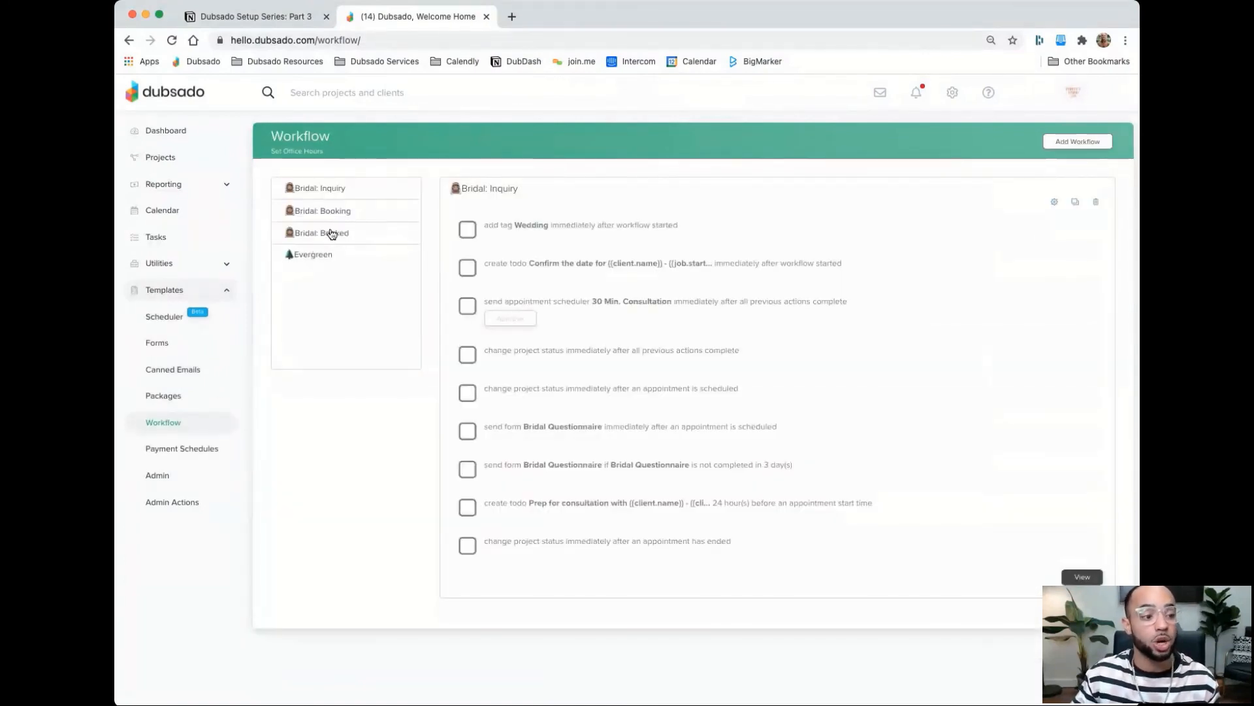
left_click(350, 213)
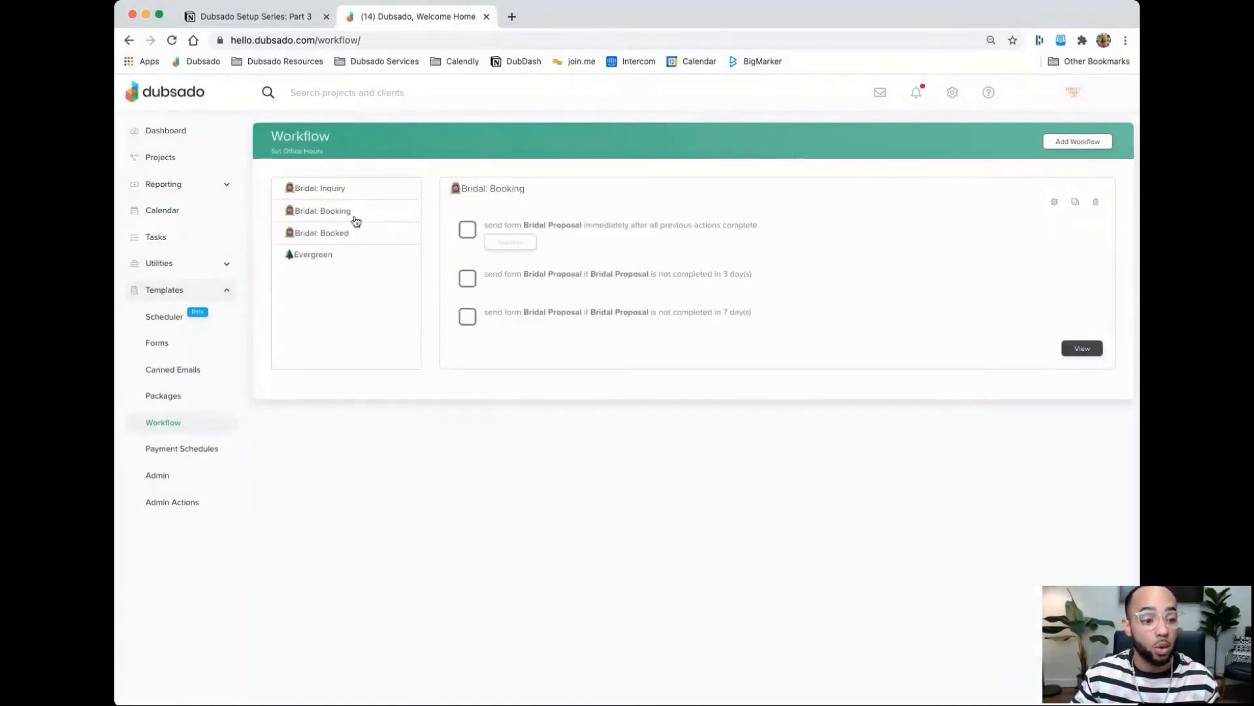
left_click(1054, 204)
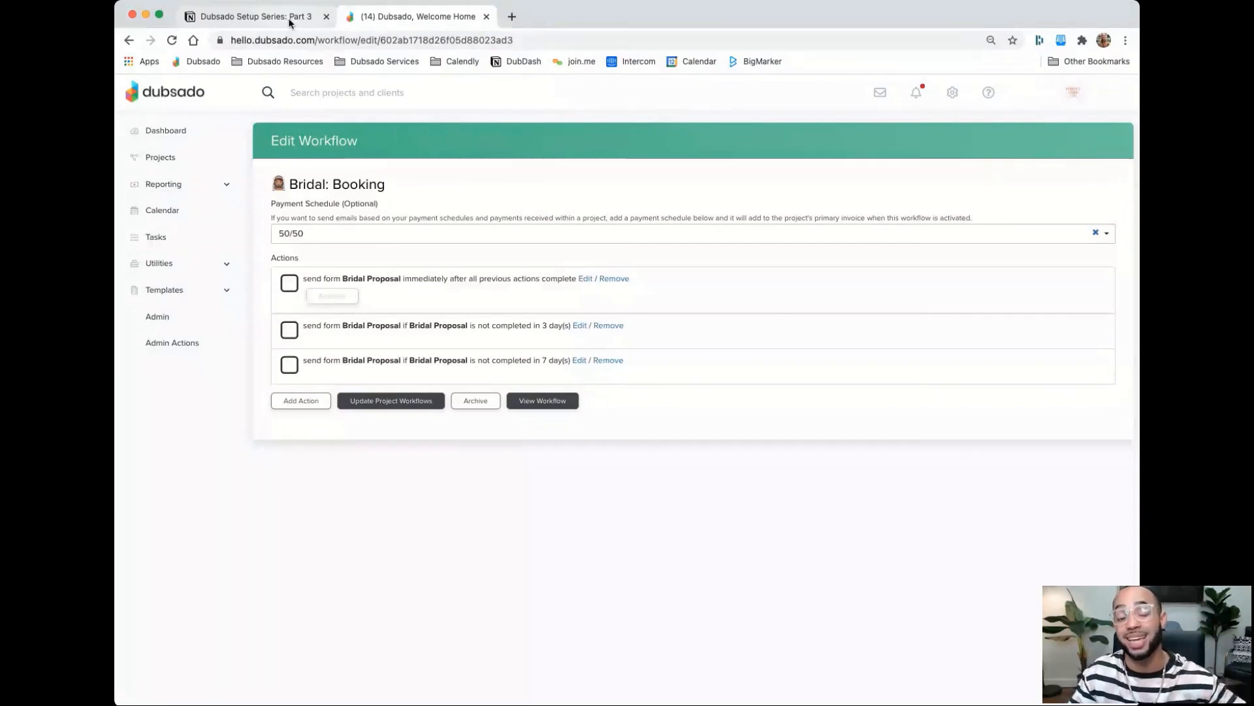
Add an action changing the project status to Proposal + Contract Sent after all previous actions complete, placed directly below the first Bridal Proposal action
left_click(305, 401)
left_click(566, 355)
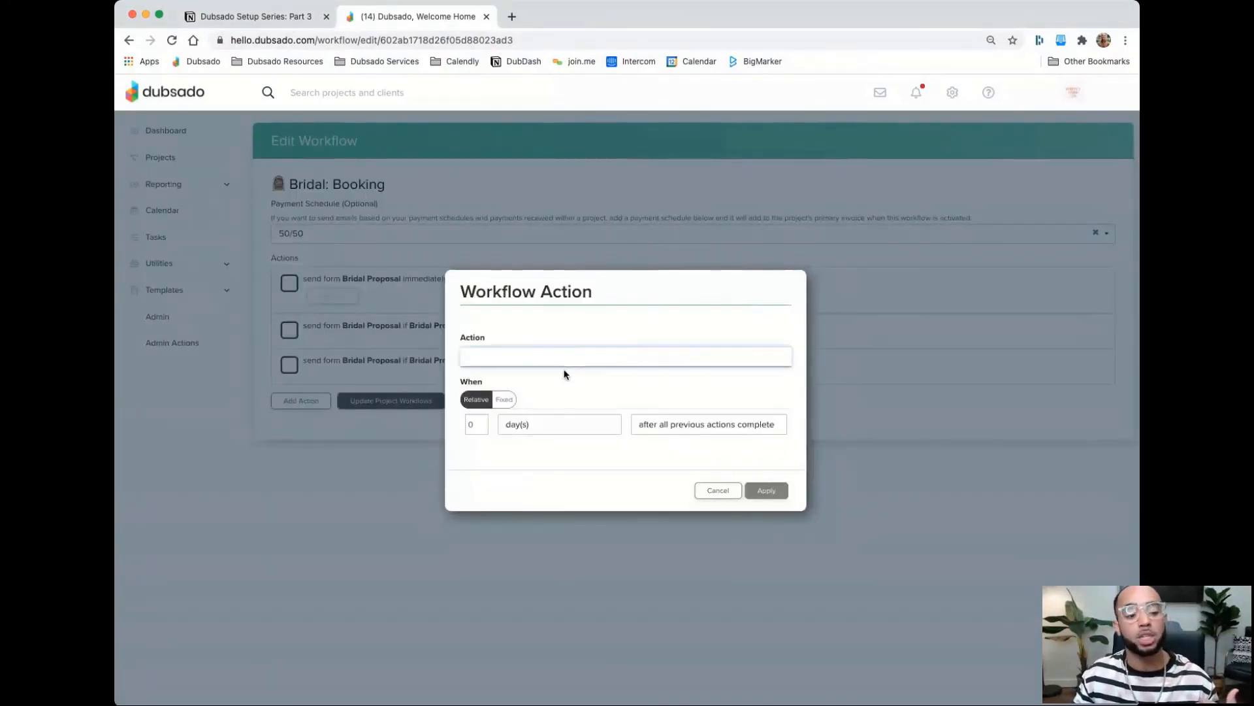
left_click(563, 376)
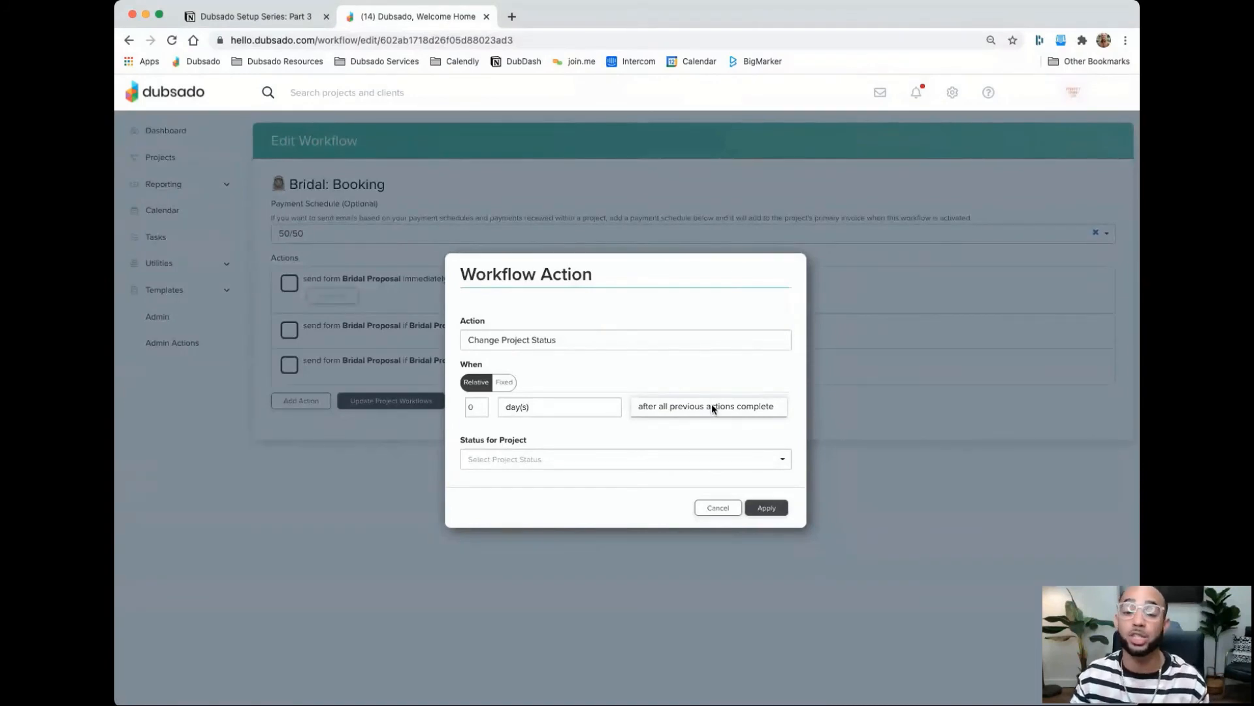
left_click(525, 461)
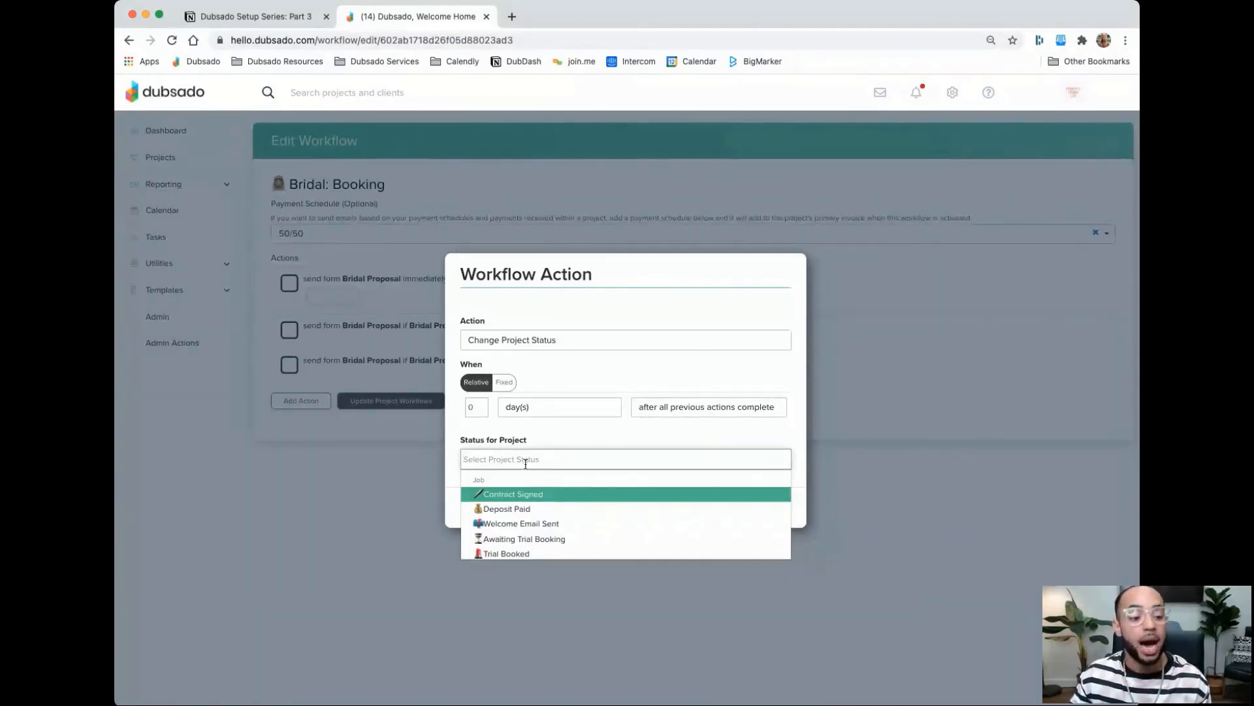
scroll(541, 532, "down", 5)
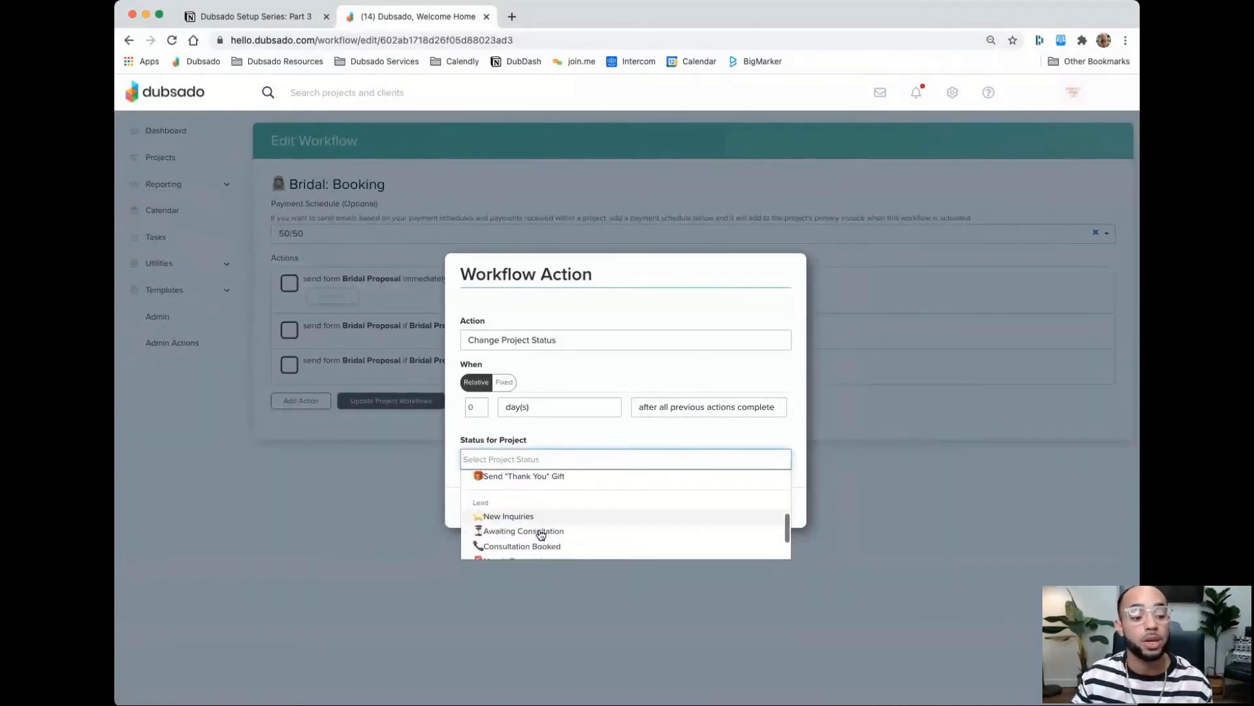
scroll(540, 532, "down", 2)
left_click(540, 529)
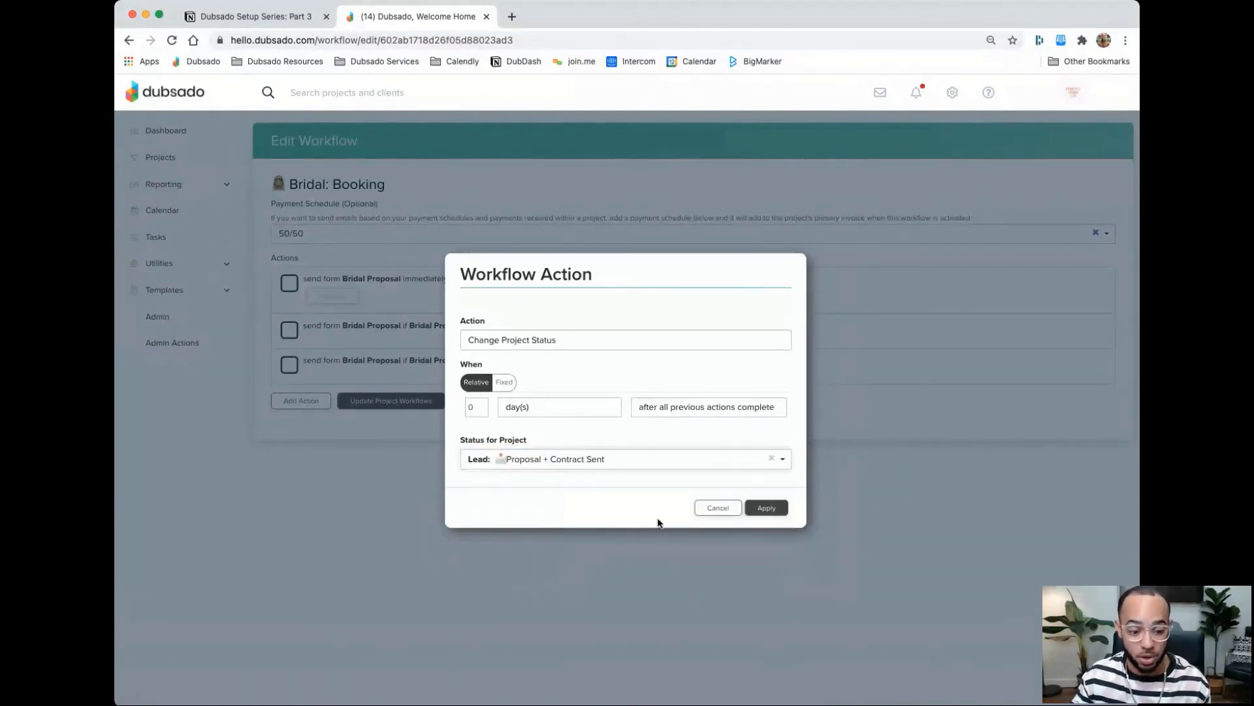
left_click(759, 508)
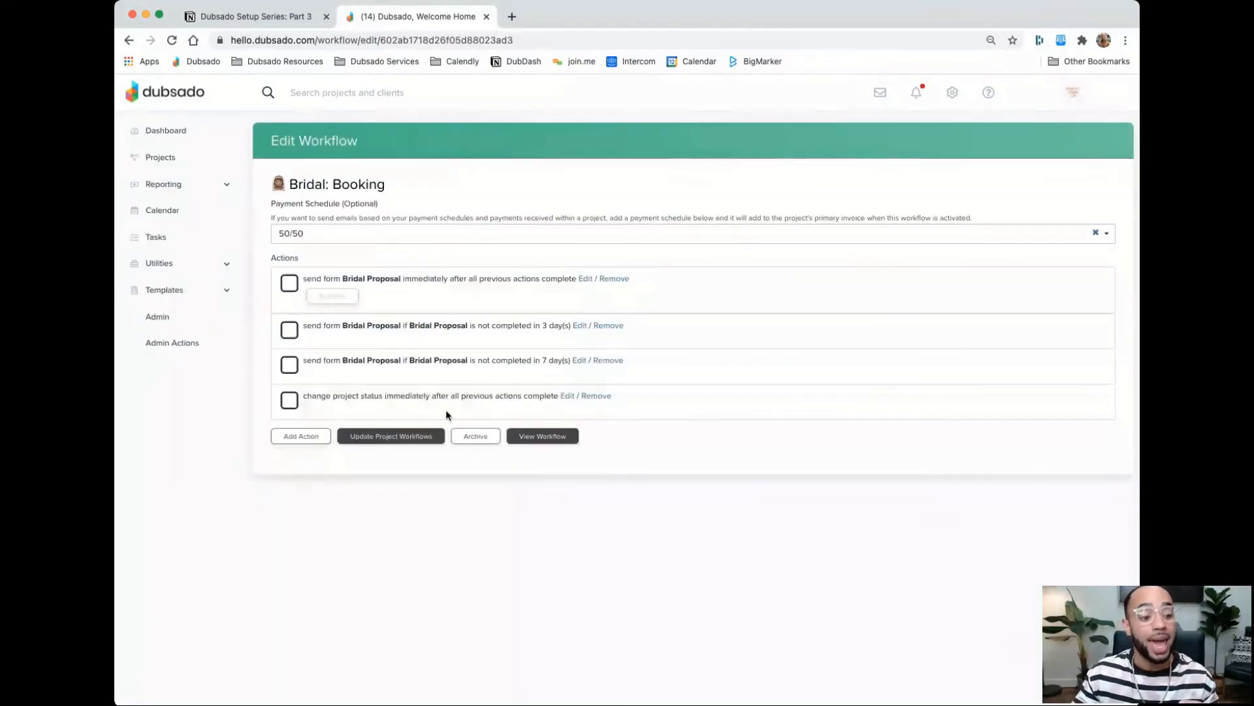
left_click_drag(401, 410, 398, 322)
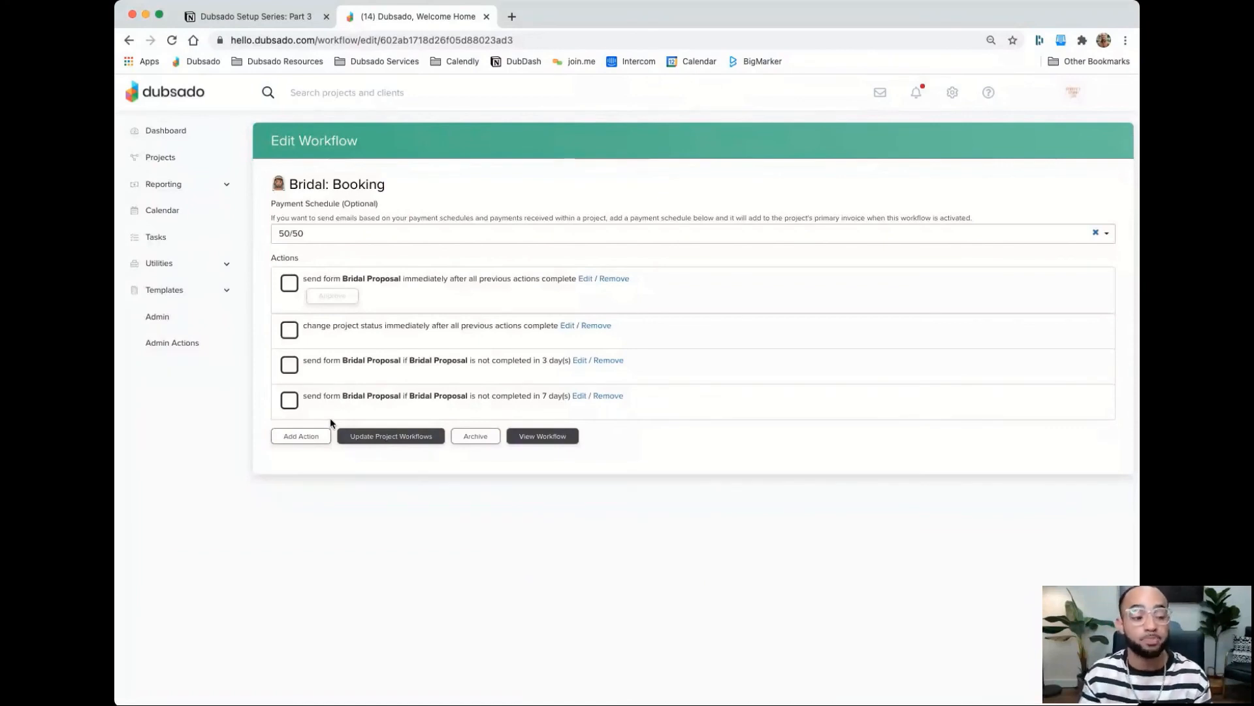
Review the Round 3 plan, tags and bonus actions in the Notion guide, and return to Dubsado's list of workflow templates
left_click(285, 25)
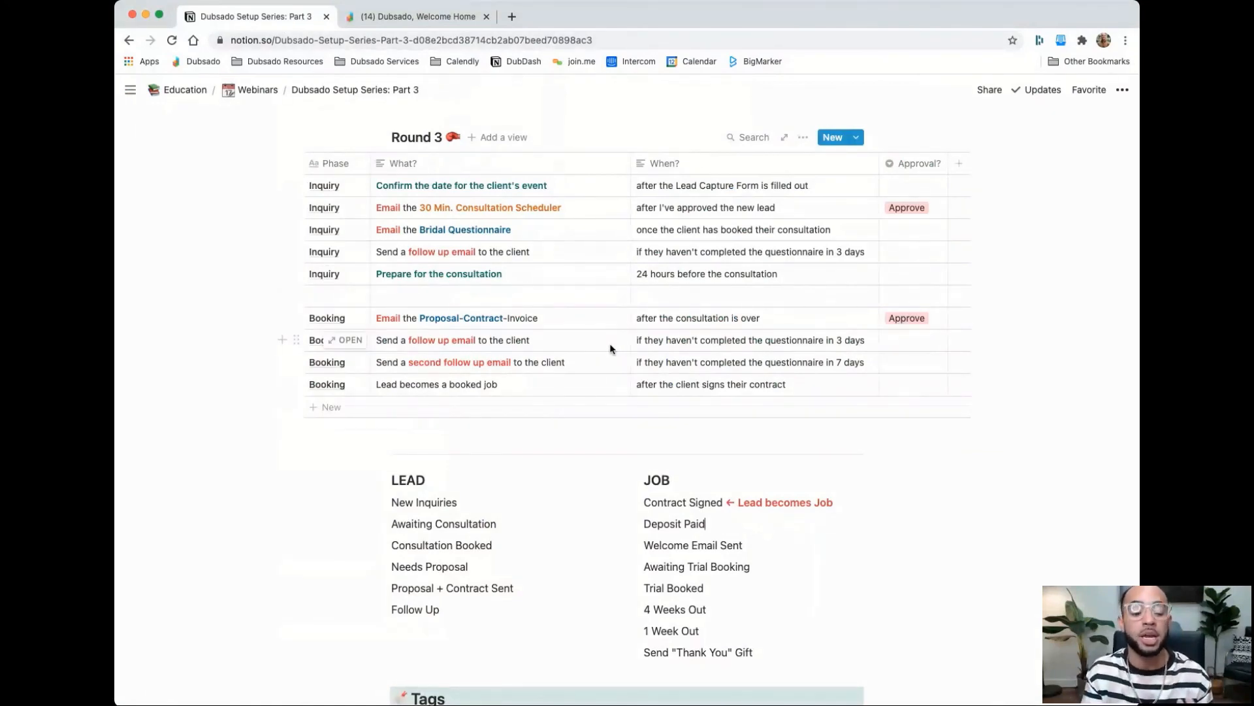
scroll(609, 343, "down", 6)
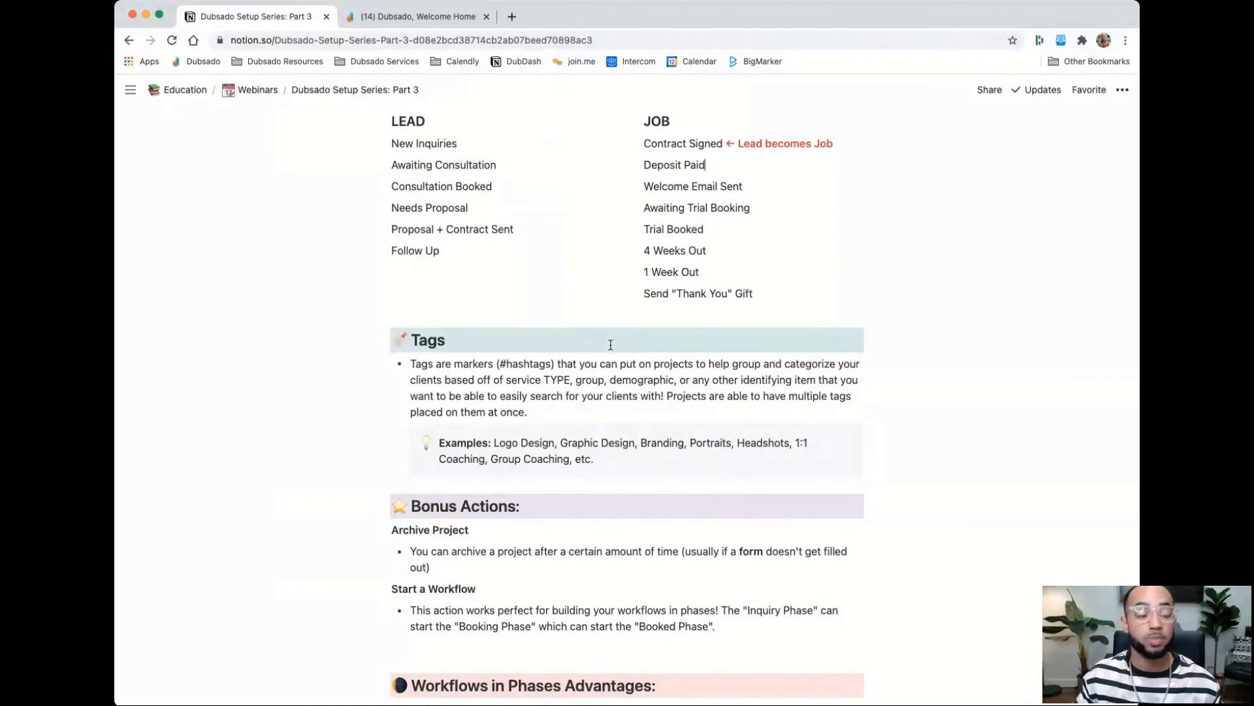
left_click(419, 15)
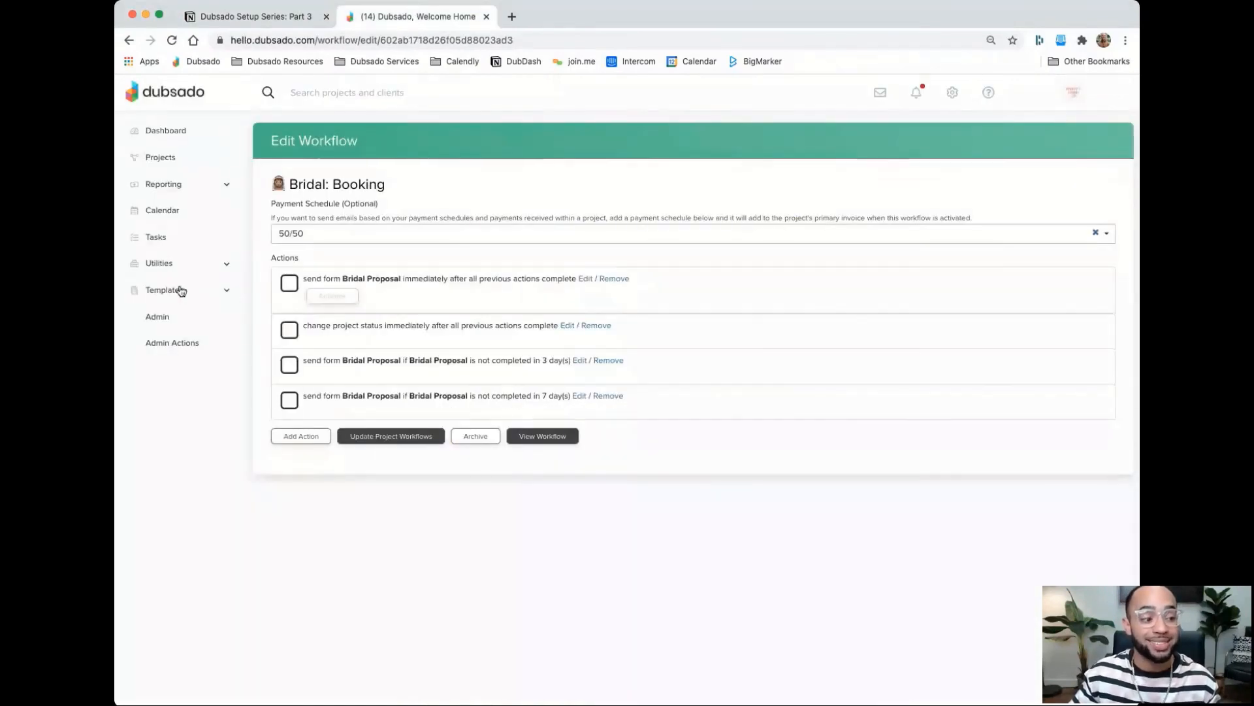
left_click(173, 422)
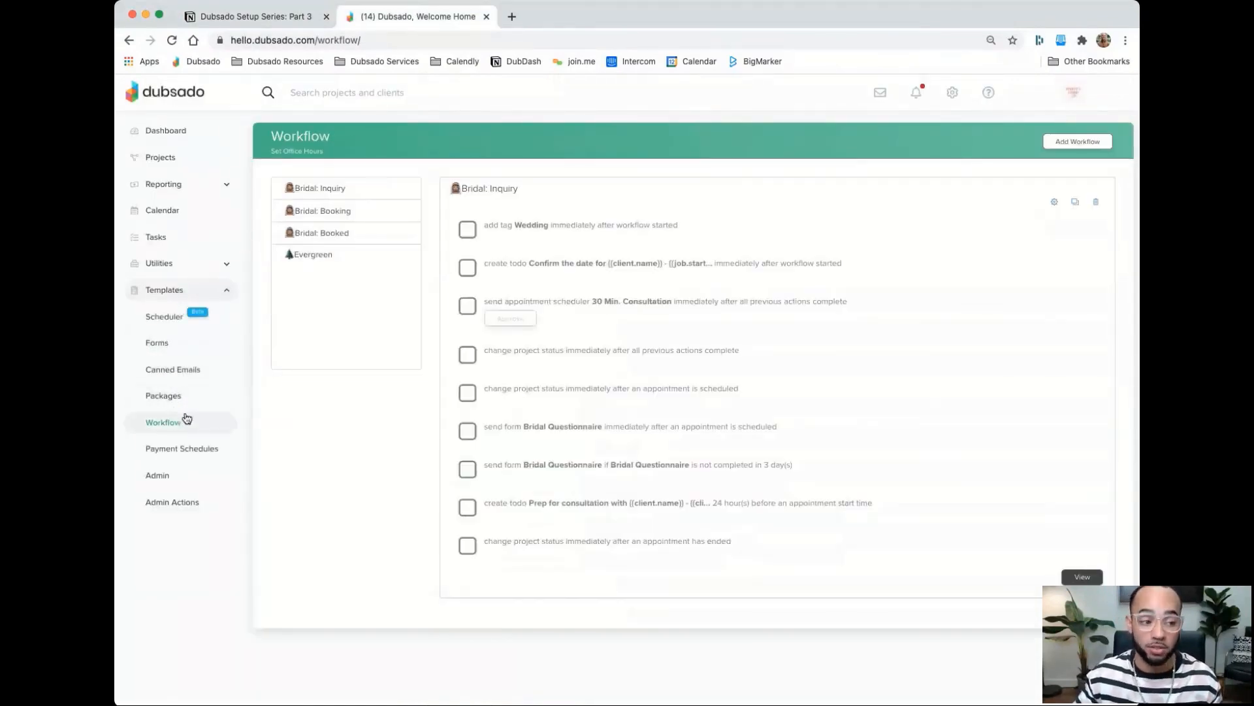
Add an action to the Bridal: Inquiry workflow template that starts the Bridal: Booking workflow immediately after all previous actions complete
left_click(1054, 202)
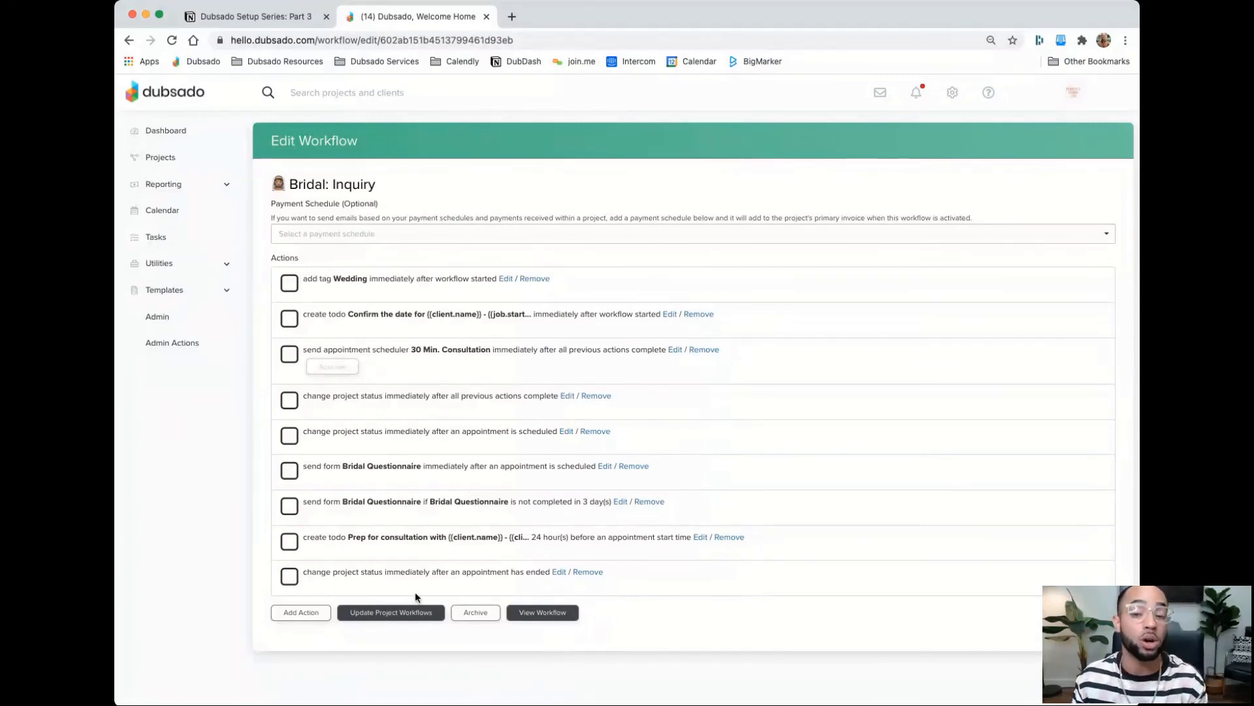
left_click(306, 612)
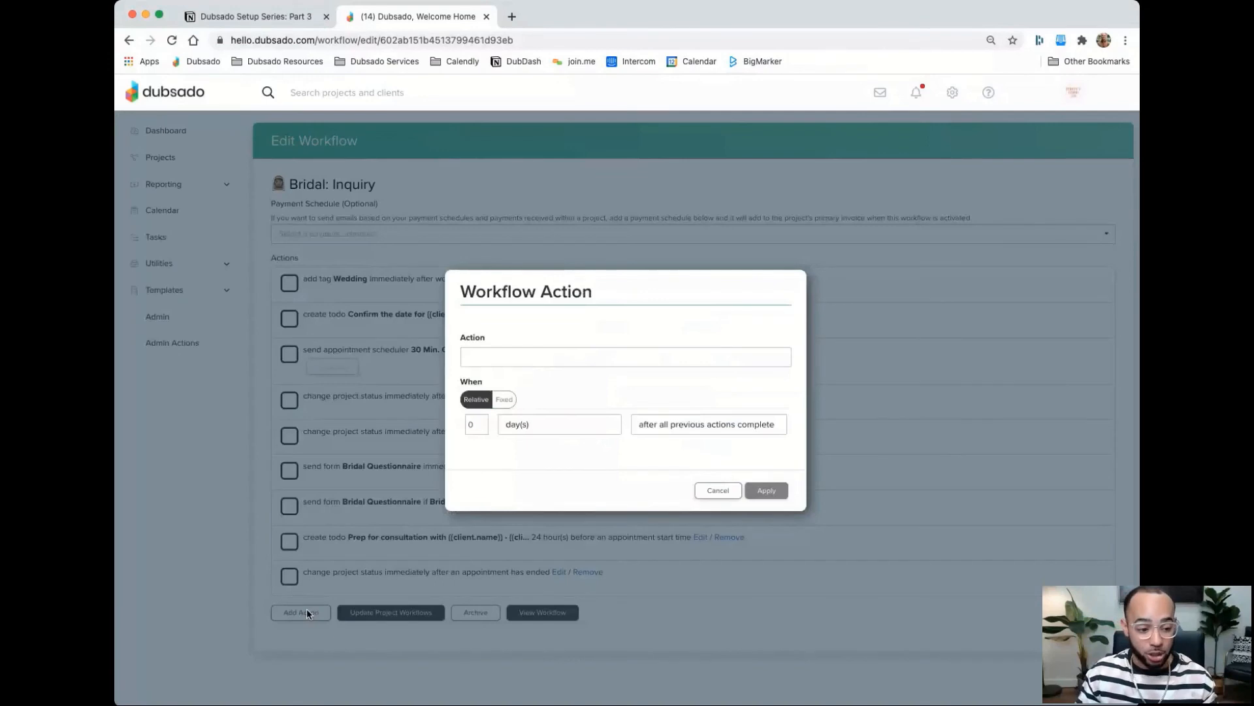
left_click(594, 363)
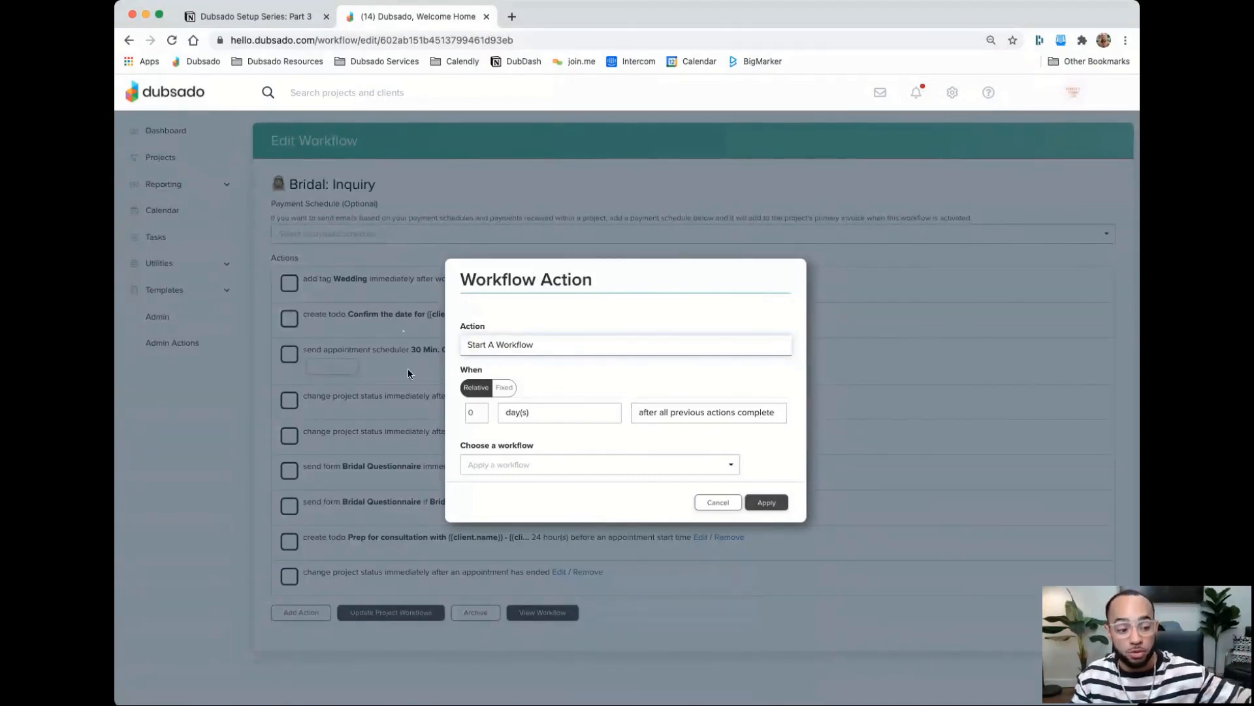
left_click(578, 462)
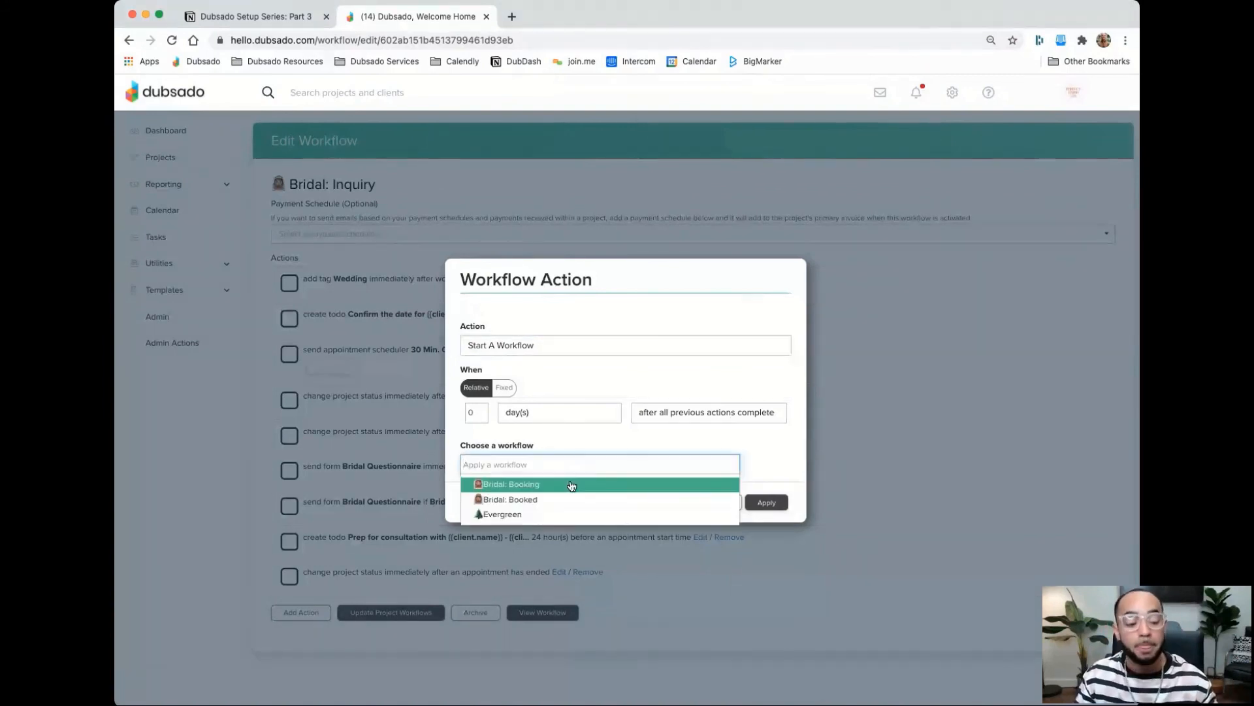
left_click(571, 484)
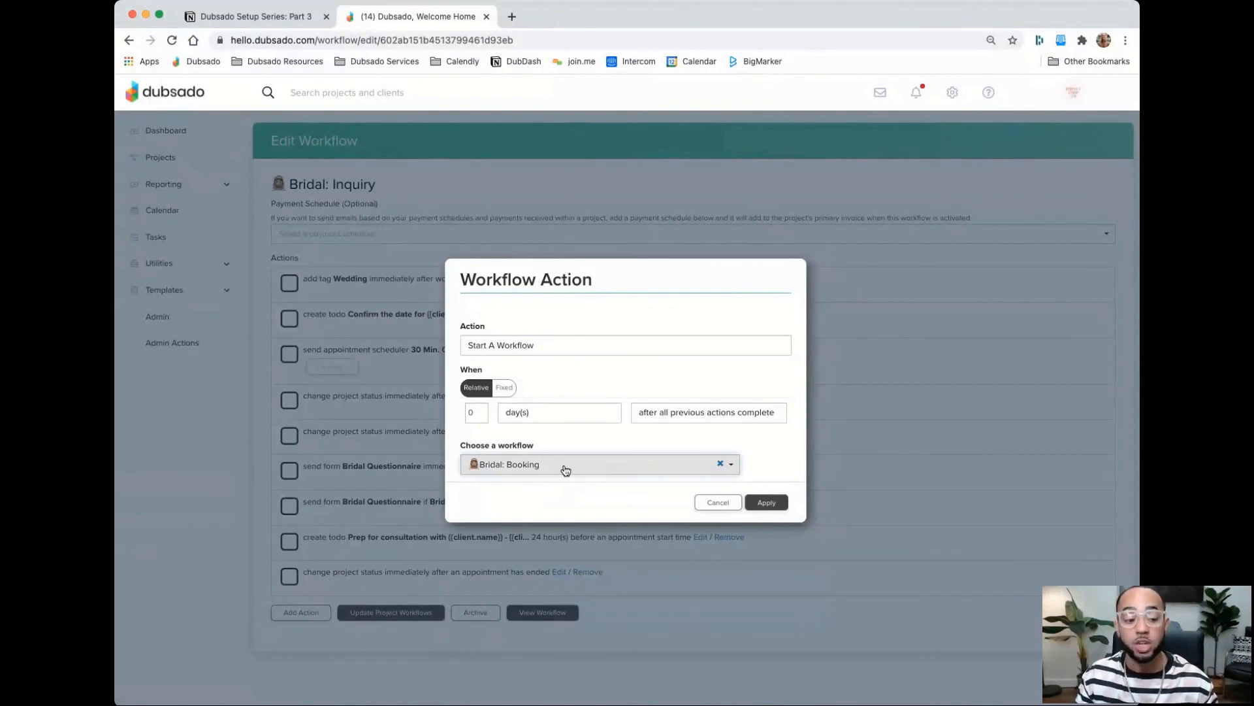
left_click(766, 502)
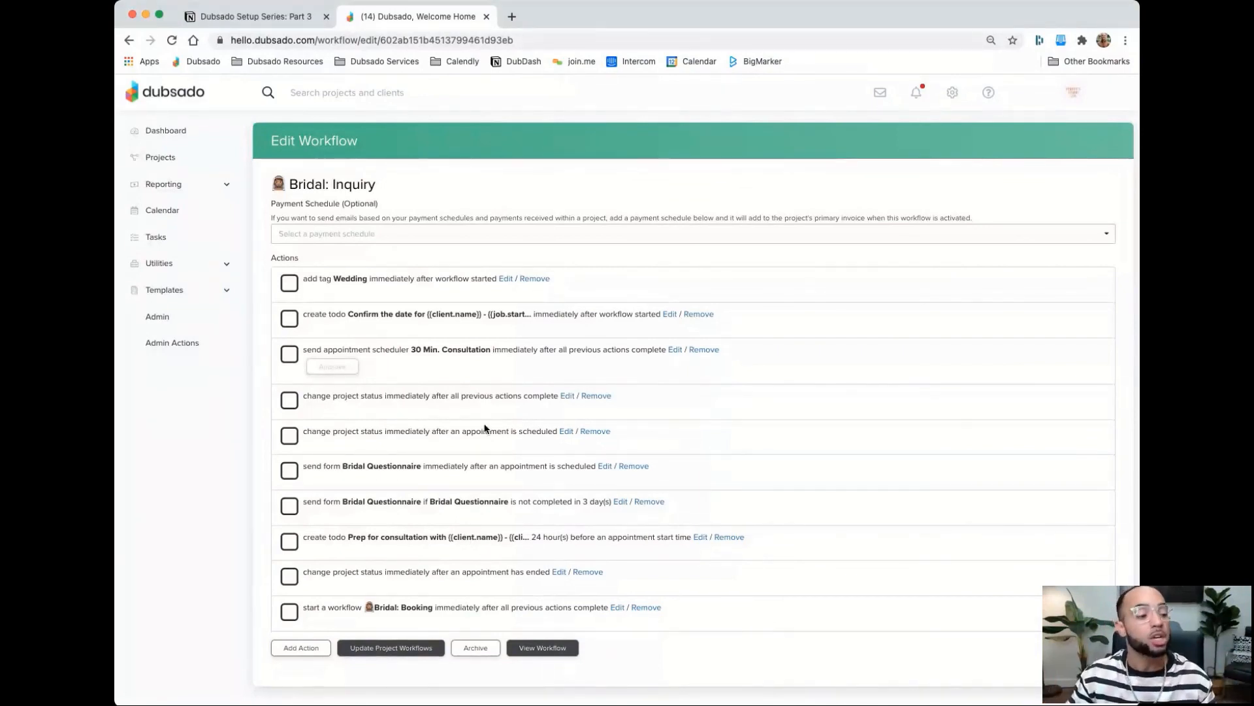
Open the Bridal: Booking workflow template for editing
left_click(181, 292)
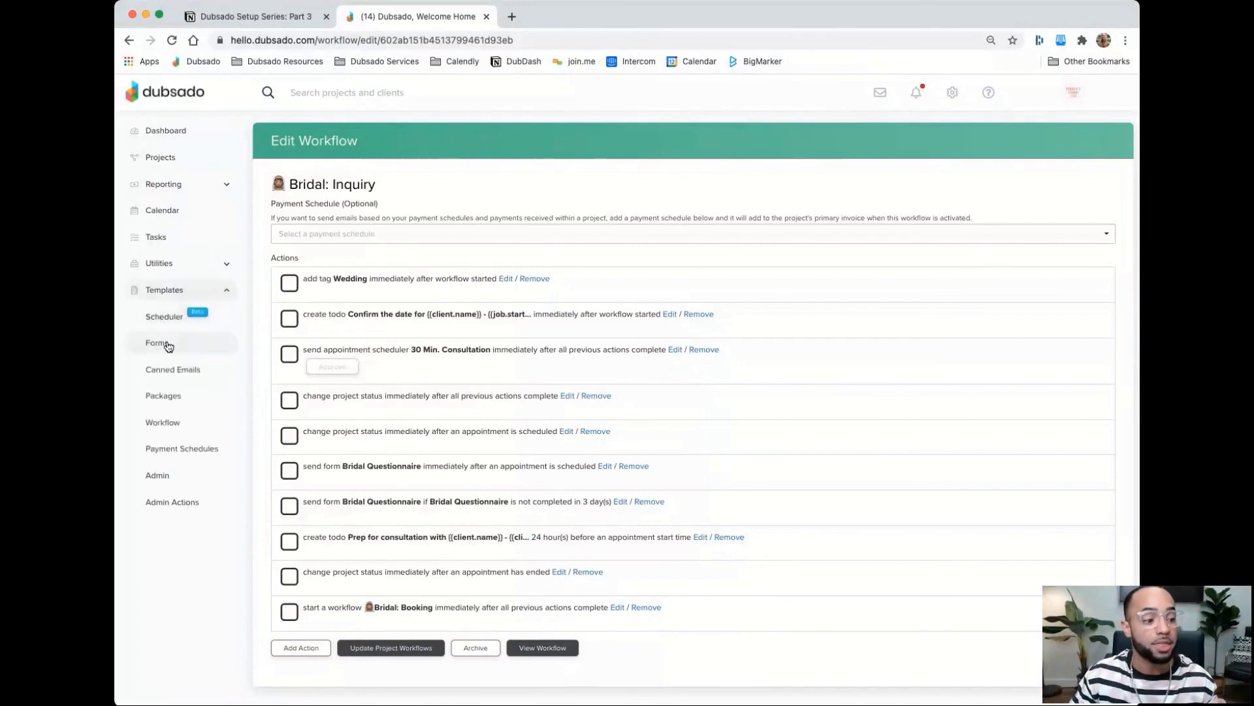
left_click(167, 424)
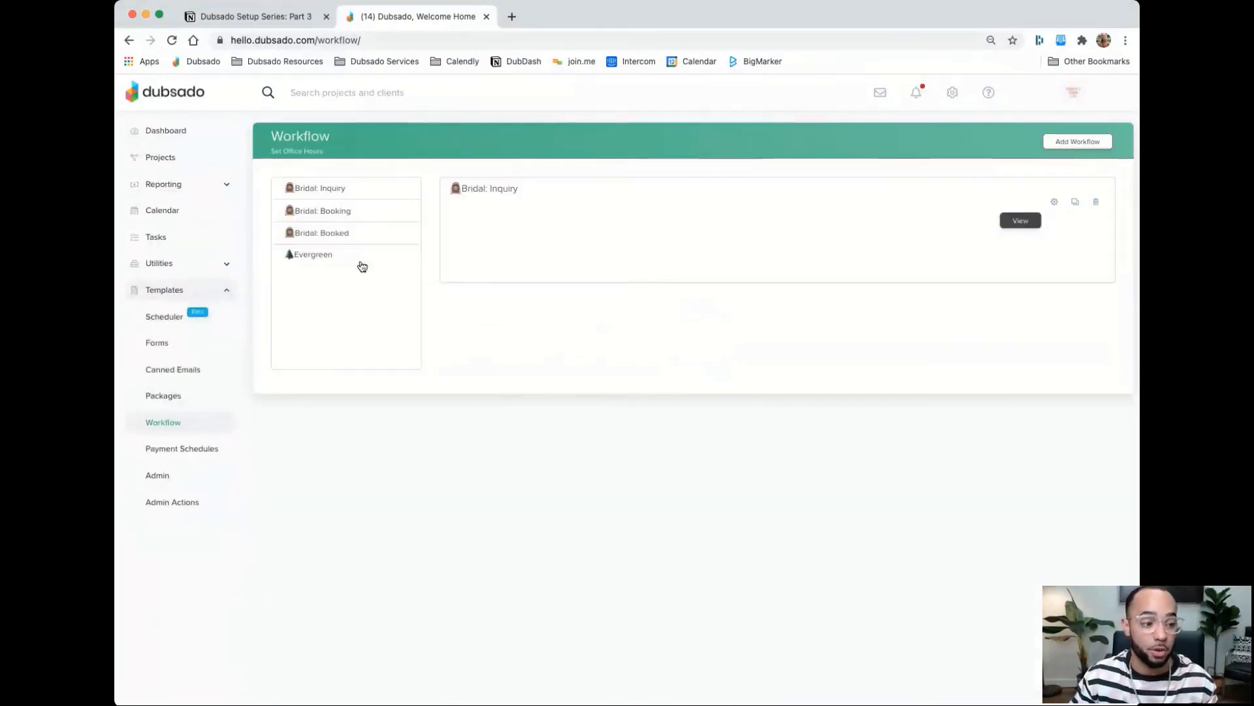
left_click(356, 212)
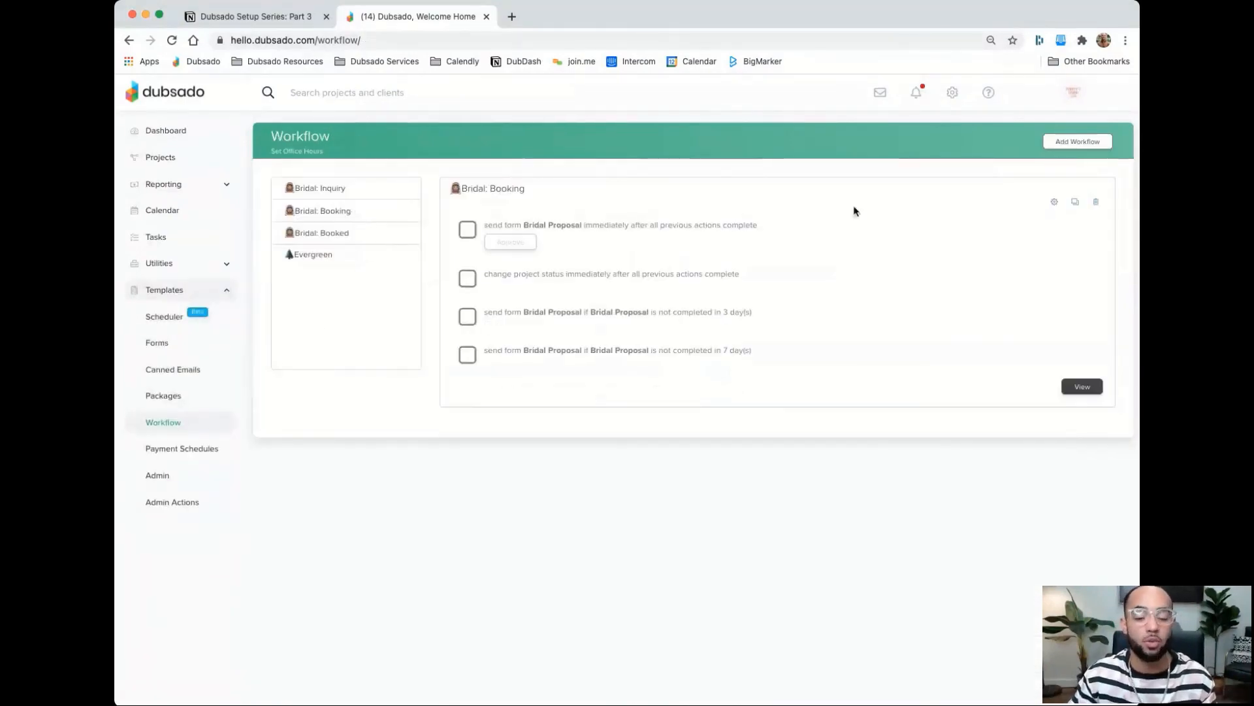
left_click(1056, 203)
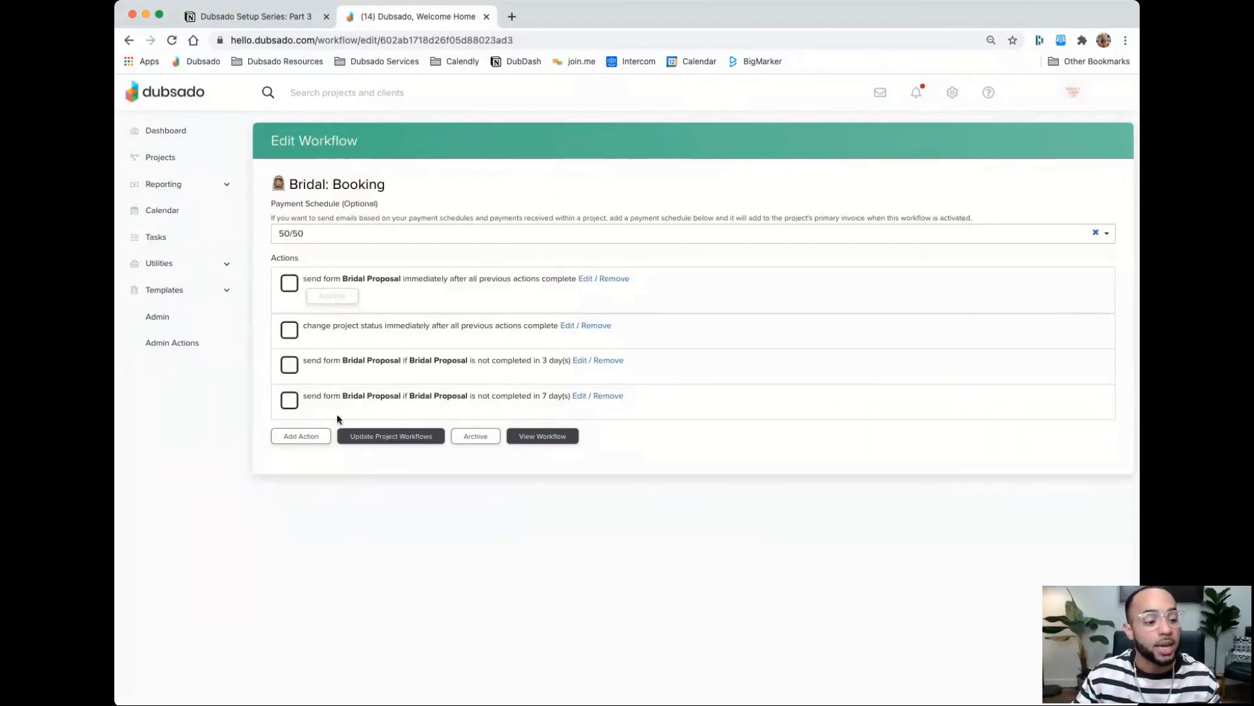
Add an action that archives the project if the Bridal Proposal form is not completed in 2 weeks
left_click(308, 436)
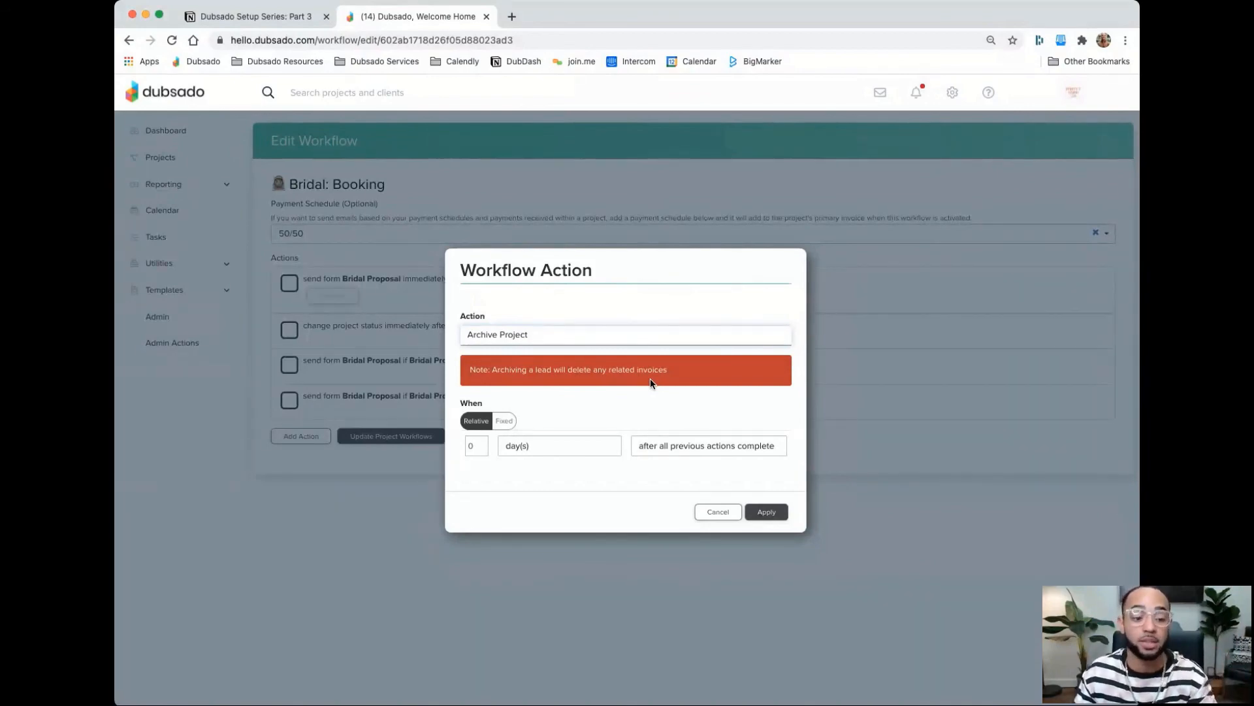
left_click(482, 443)
left_click(482, 443)
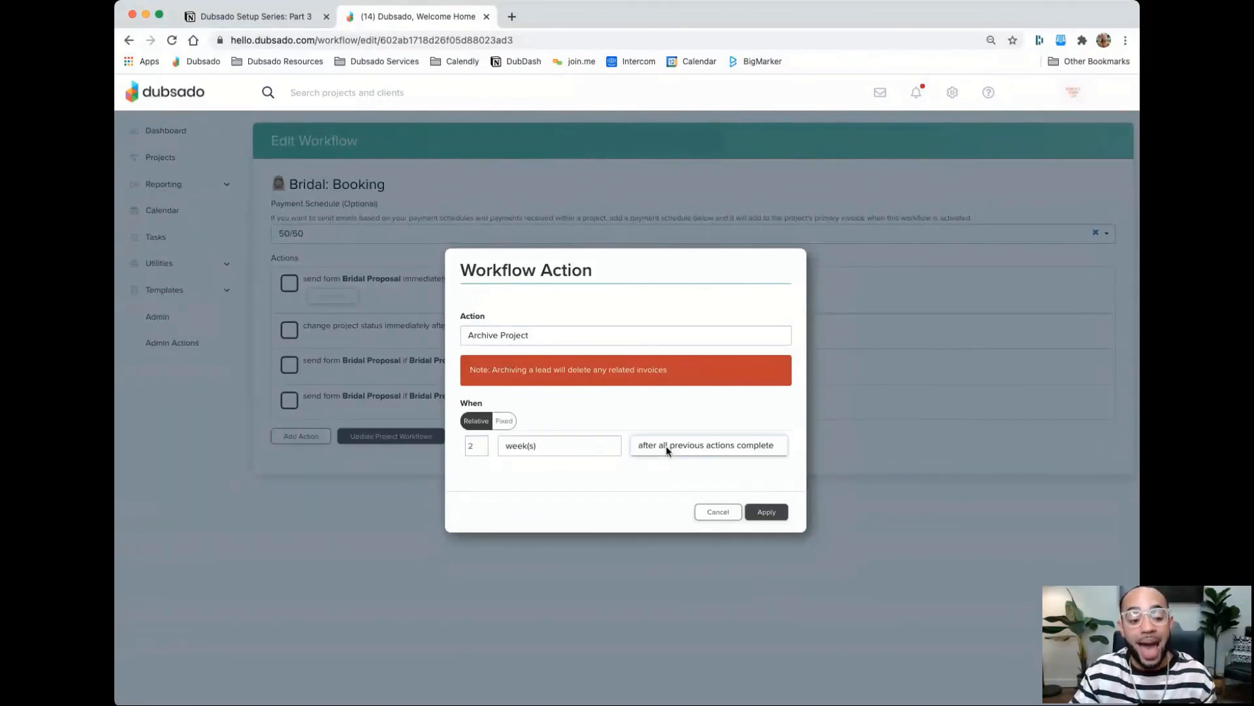
left_click(679, 507)
left_click(580, 476)
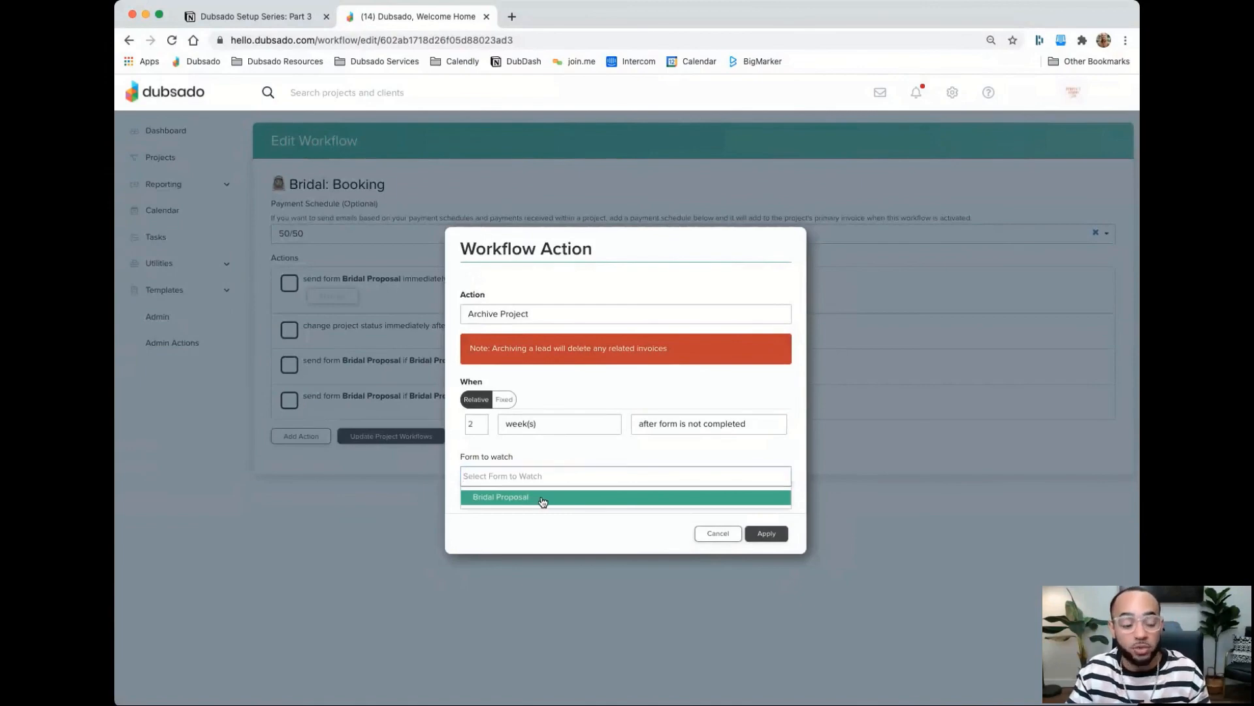
left_click(548, 498)
left_click(767, 534)
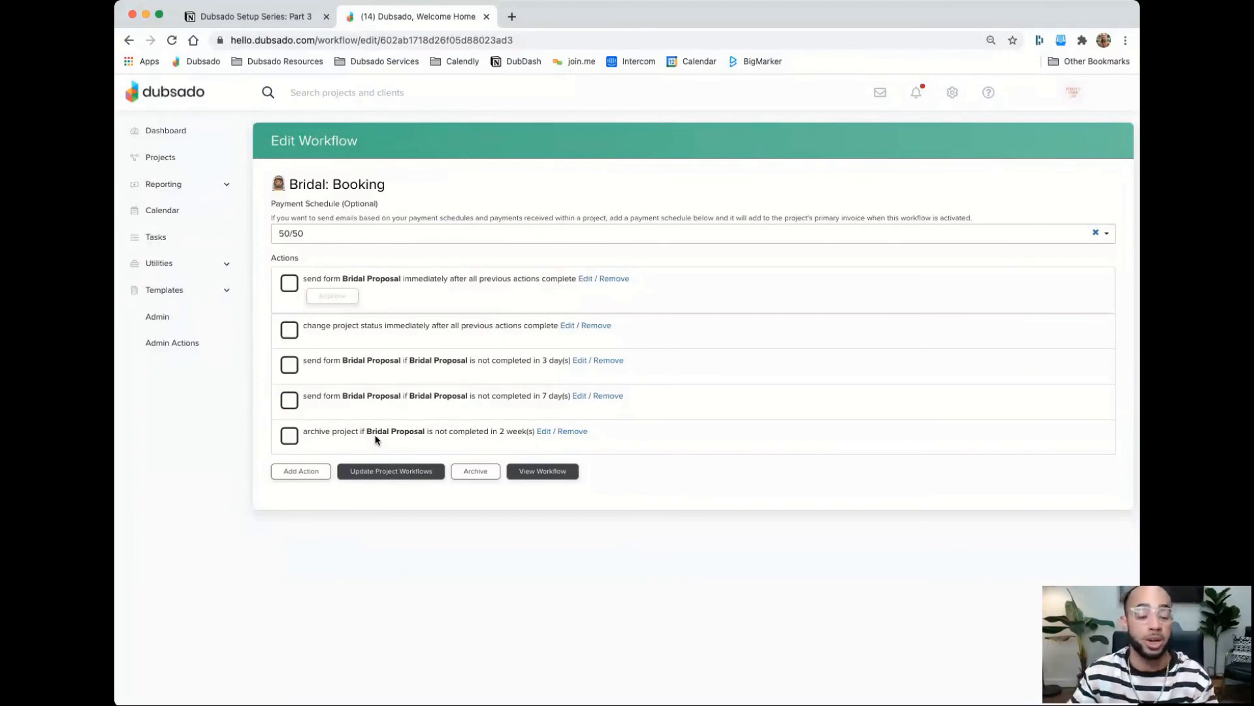
Review the bonus actions, phased workflow advantages and homework checklist in the Notion guide, consulting Dubsado's list of workflow templates in between
left_click(268, 18)
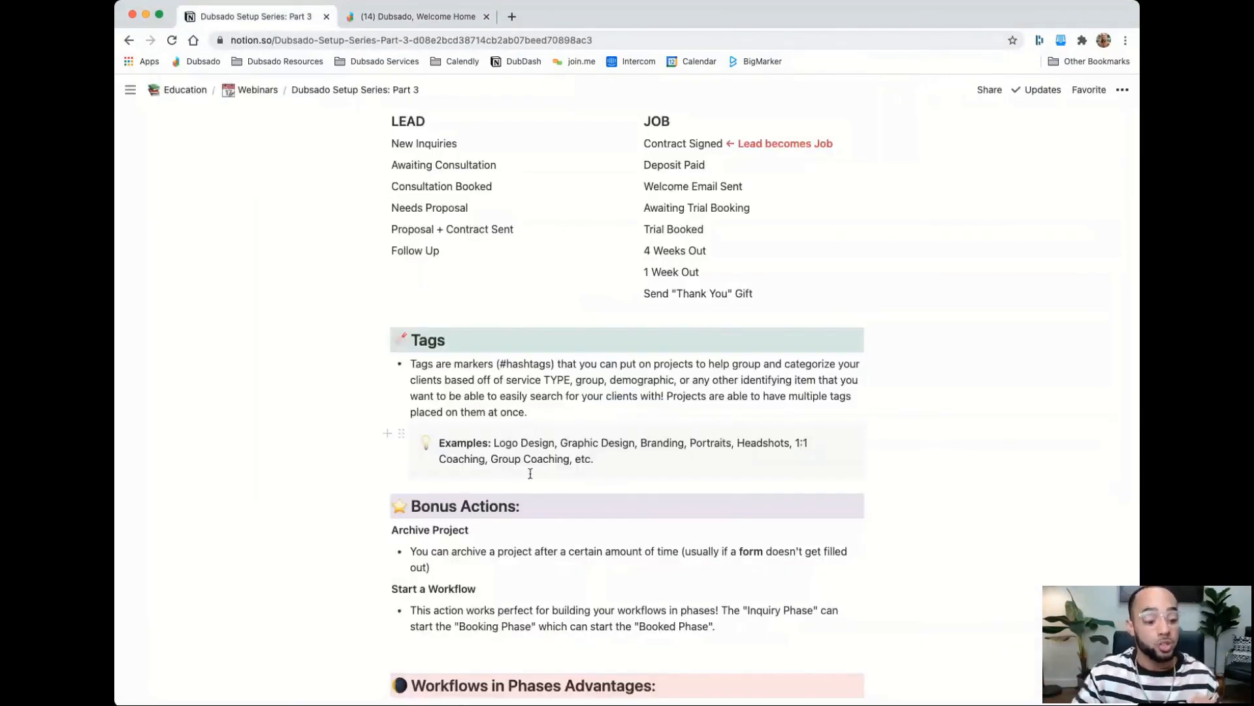
scroll(529, 473, "down", 3)
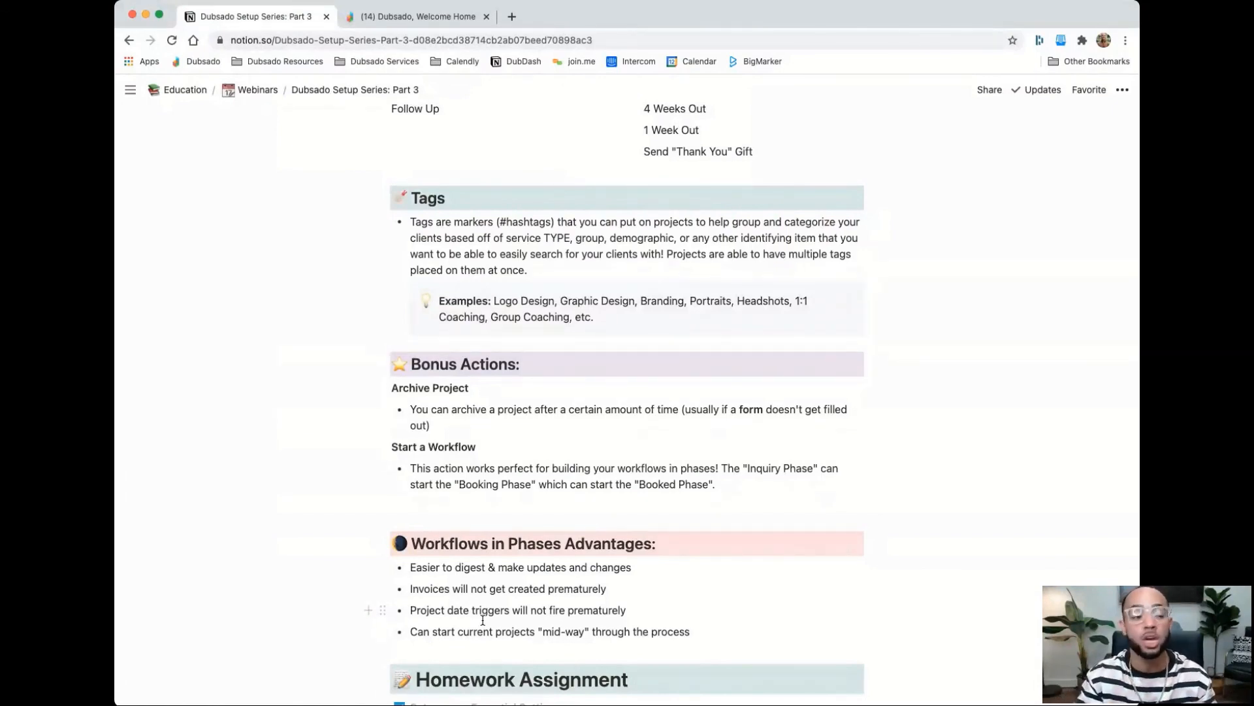
left_click(405, 16)
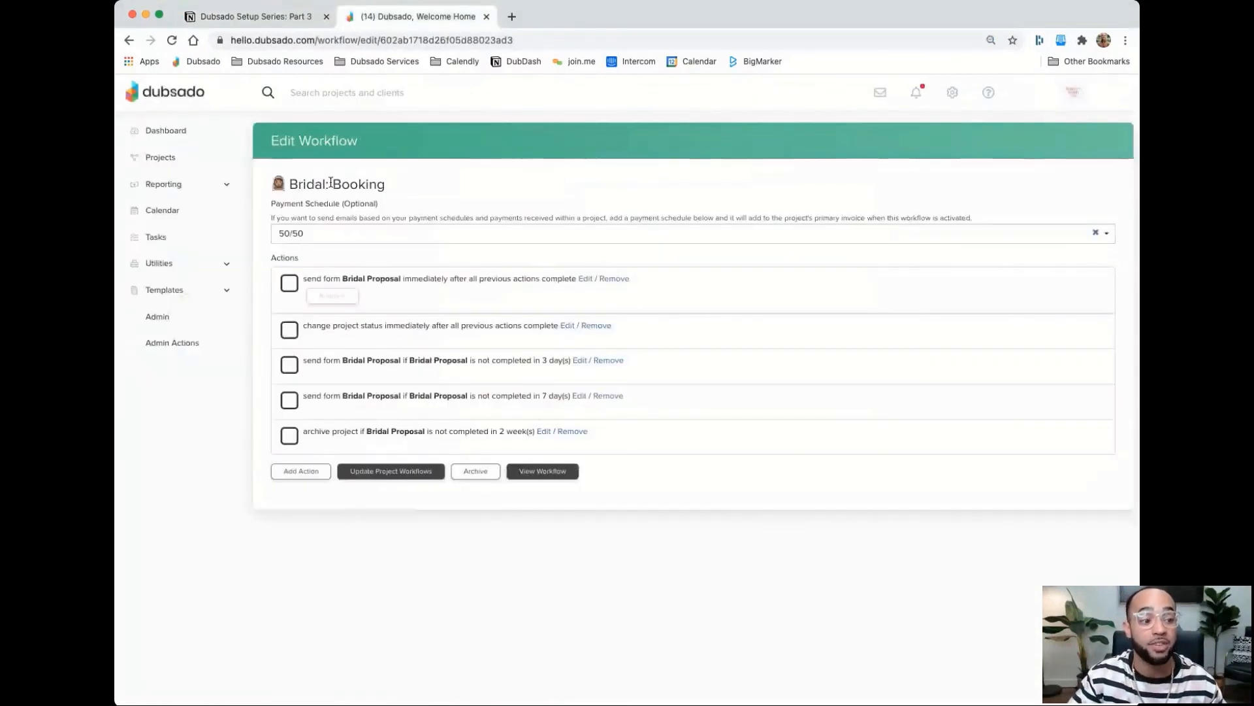
left_click(164, 290)
left_click(163, 422)
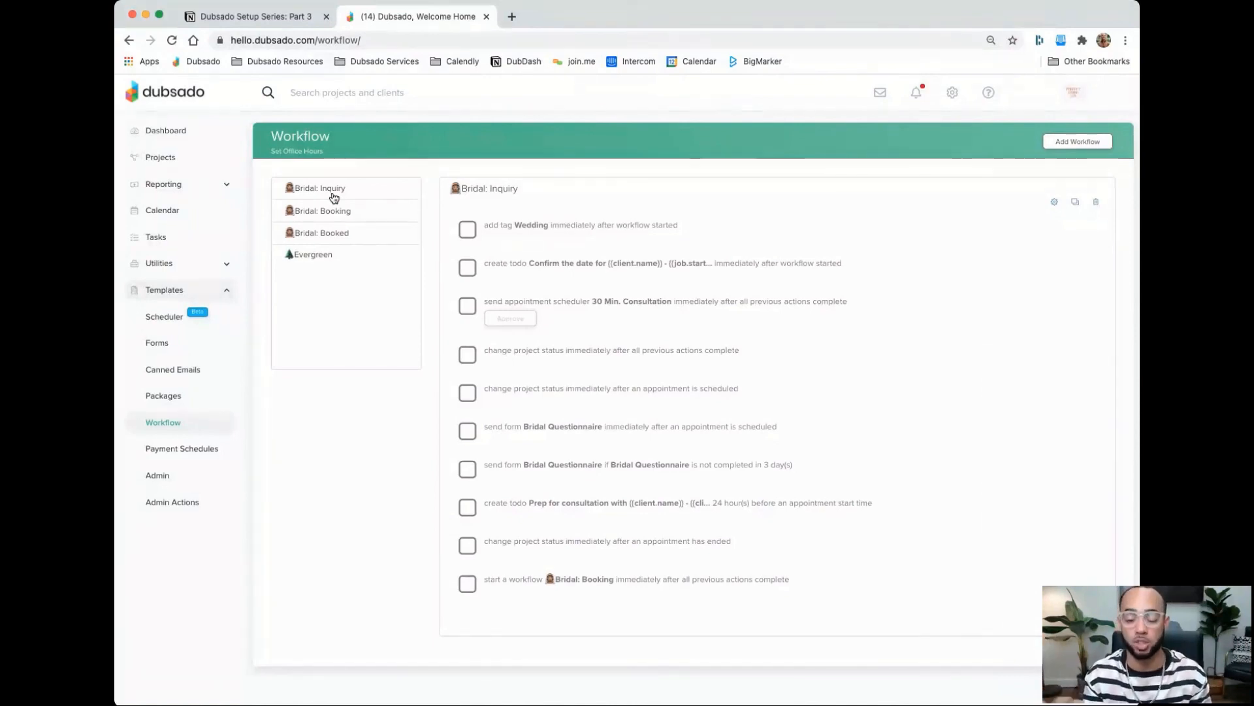
left_click(269, 20)
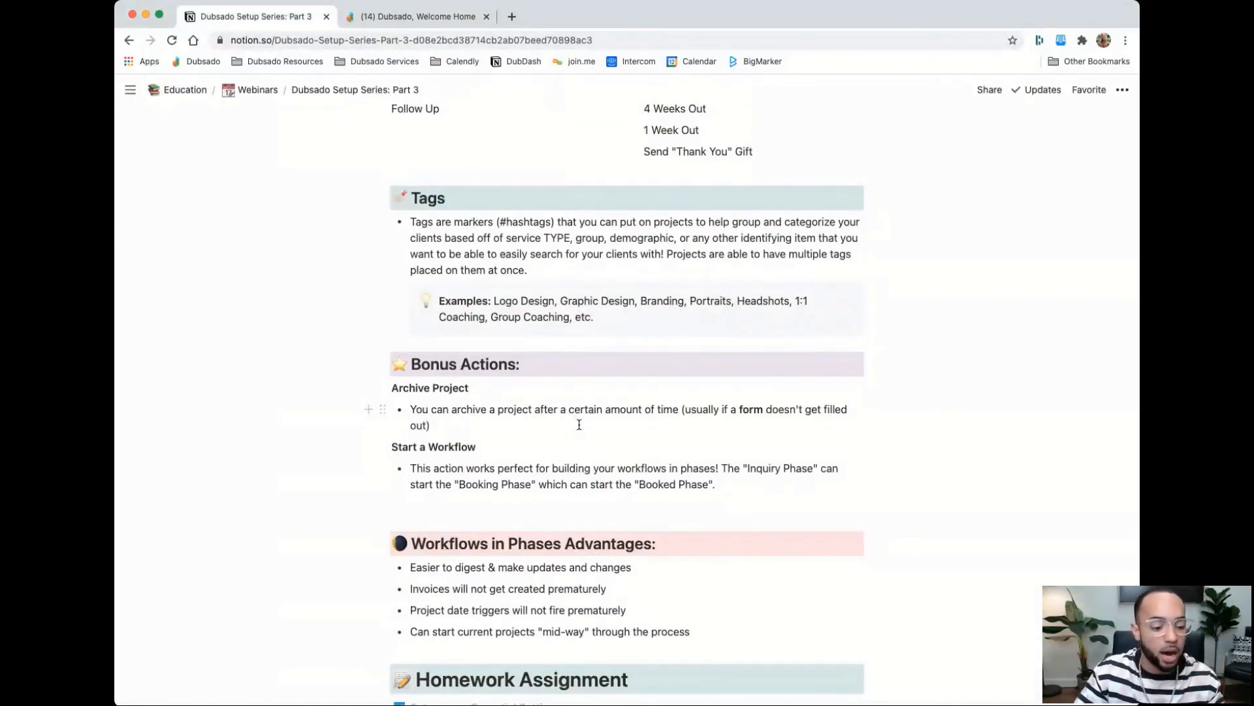
scroll(579, 425, "down", 2)
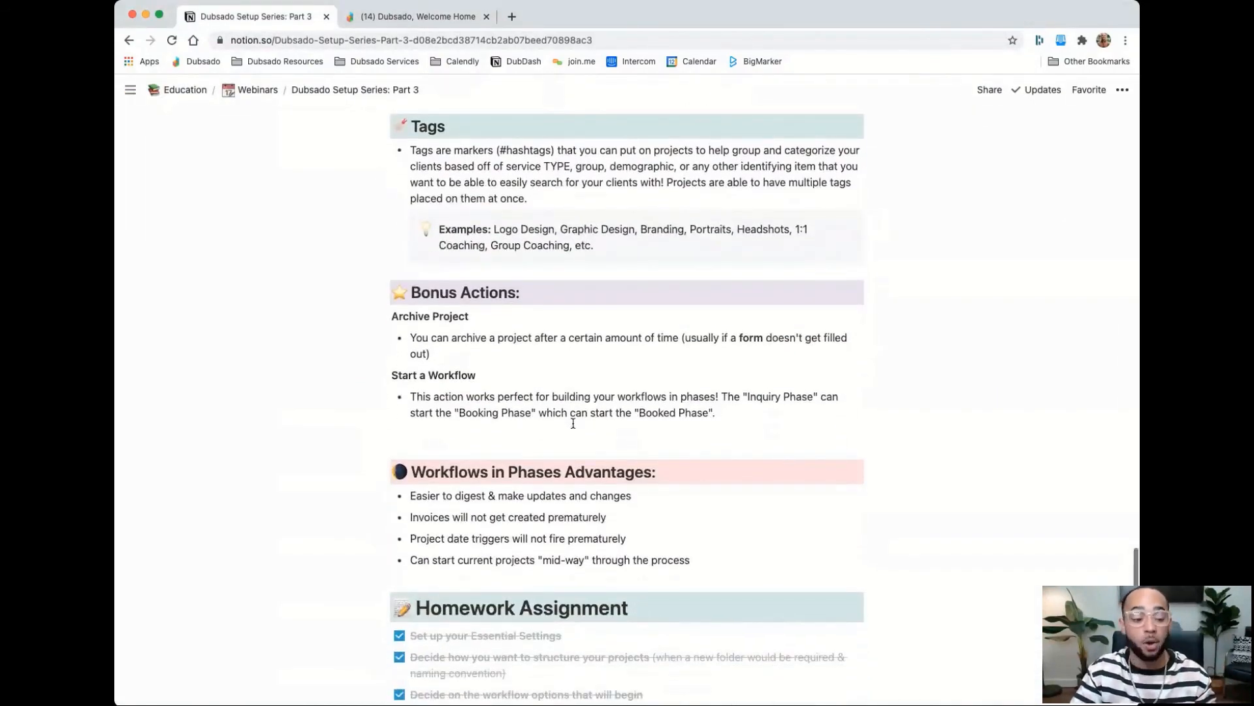
scroll(575, 424, "down", 1)
scroll(573, 423, "down", 3)
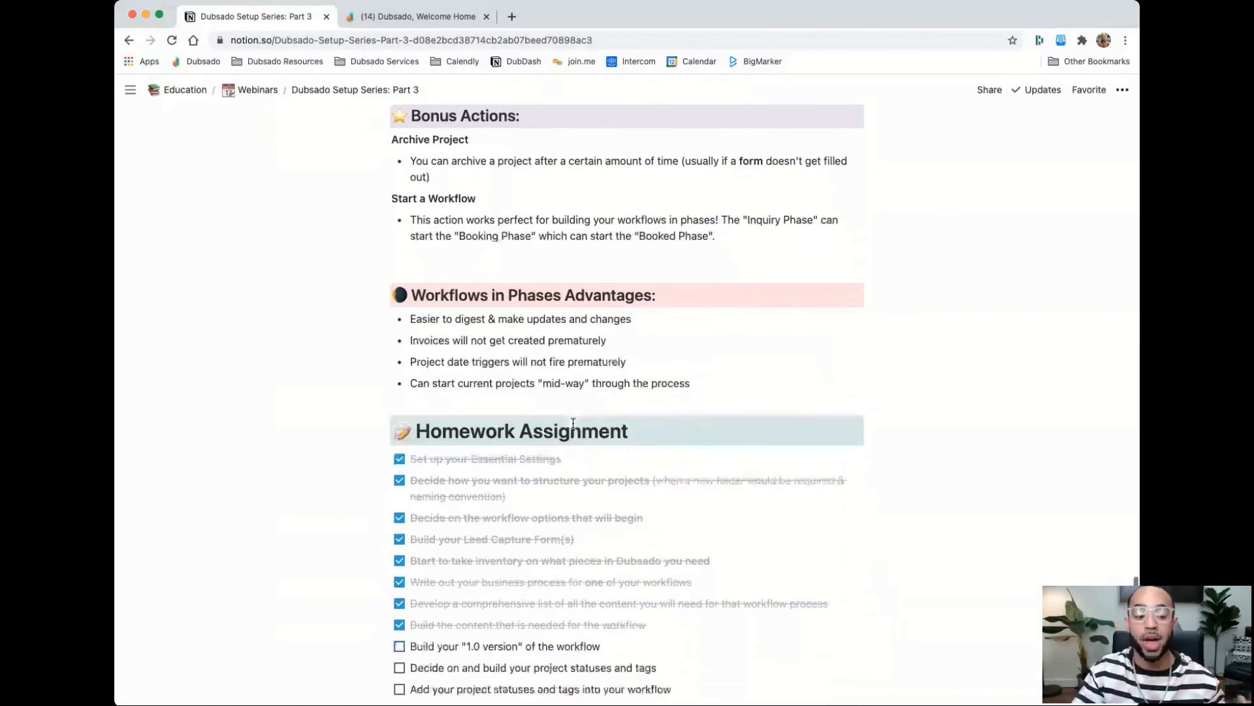
scroll(573, 423, "down", 1)
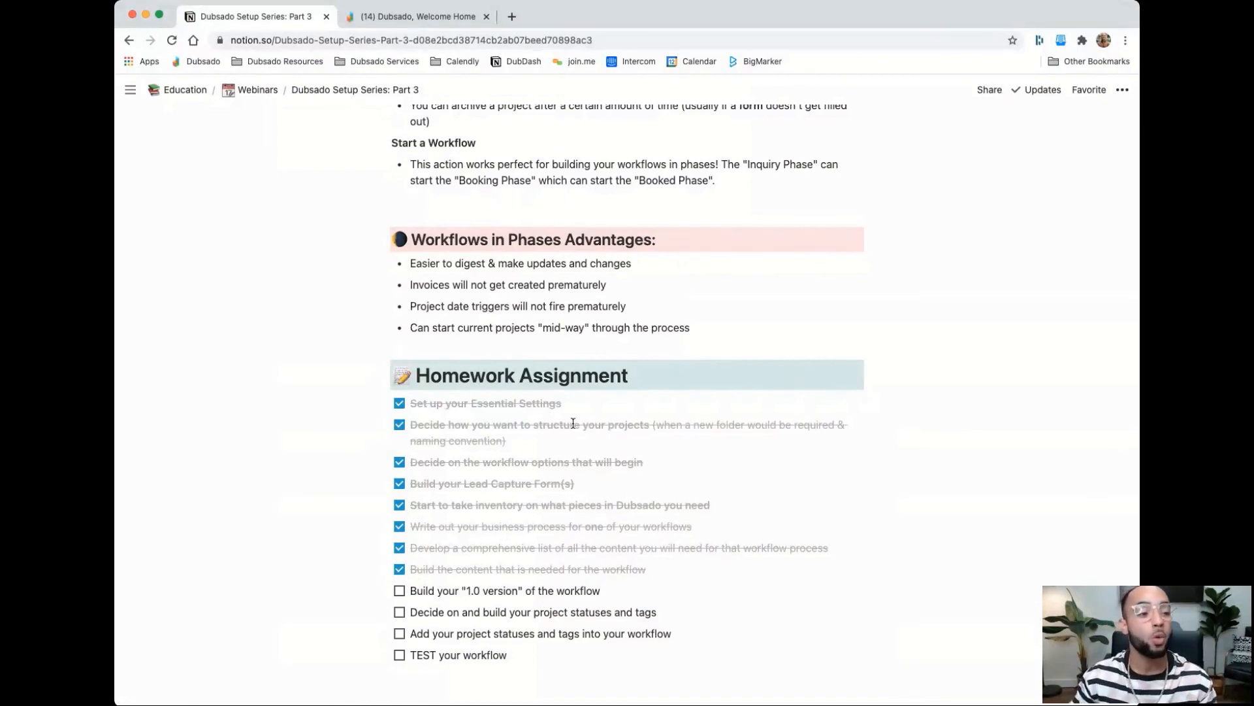
Switch to Dubsado and open TEST PROJECT from the list of all leads
left_click(395, 17)
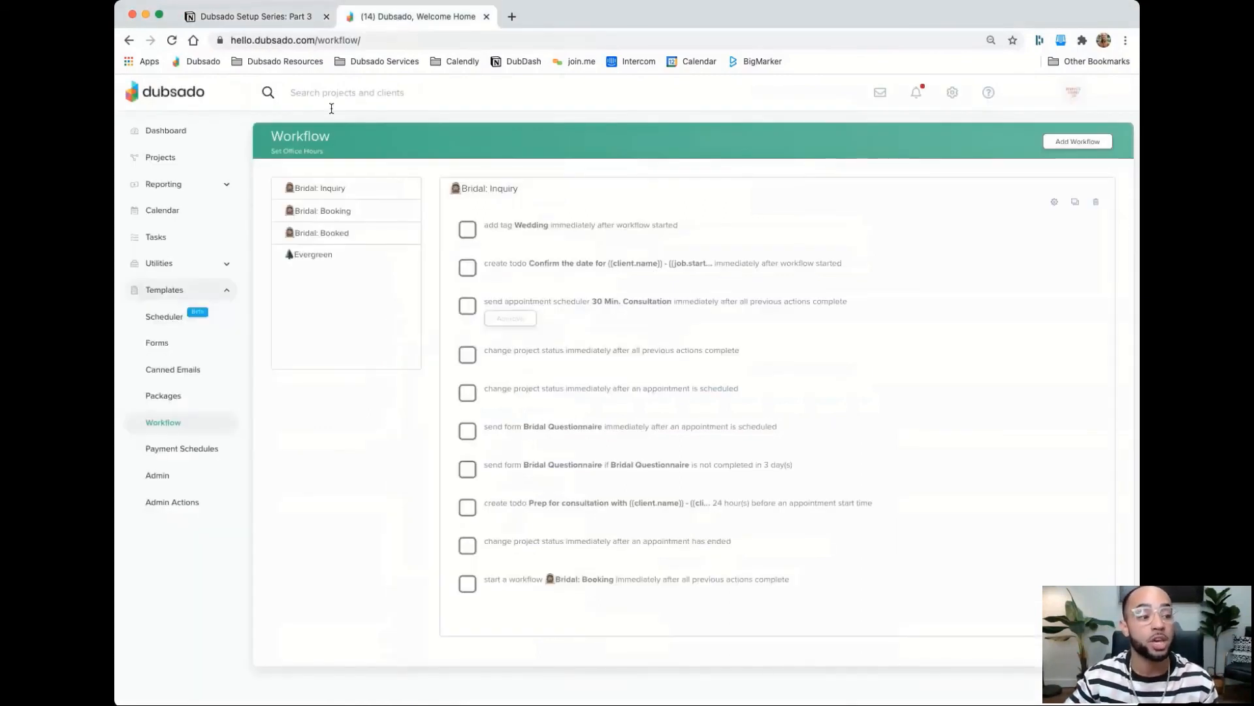
left_click(162, 159)
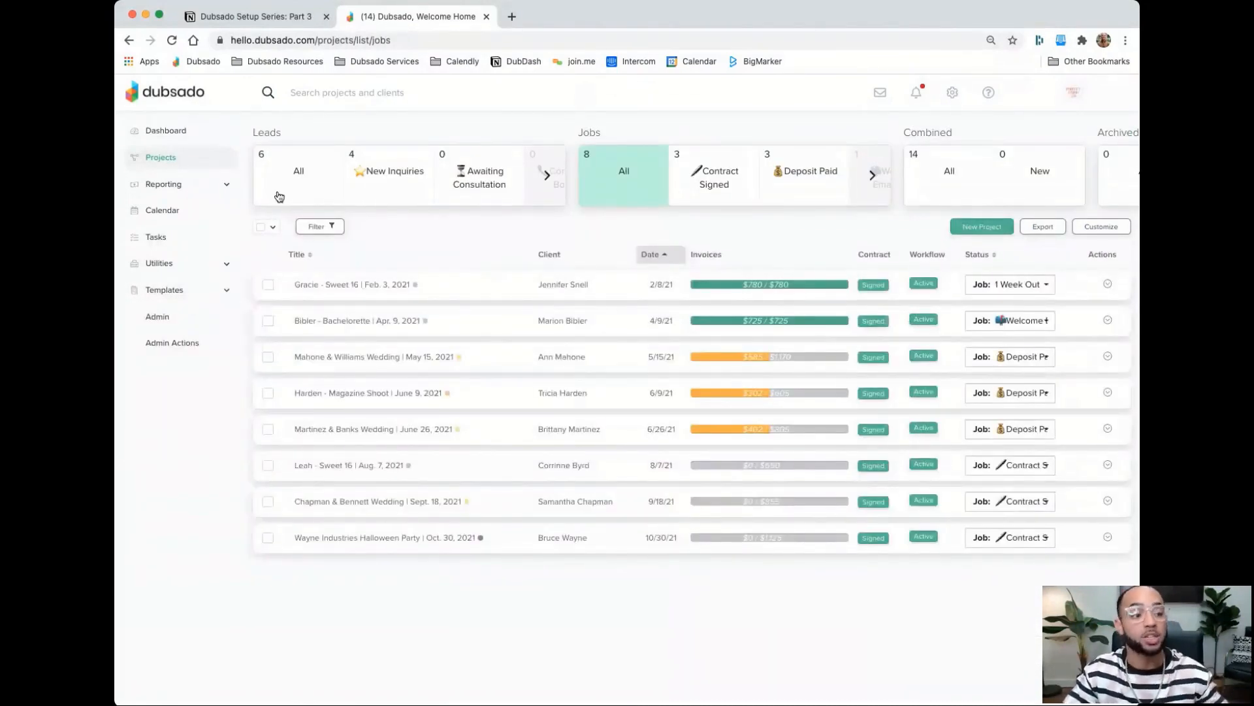
left_click(284, 183)
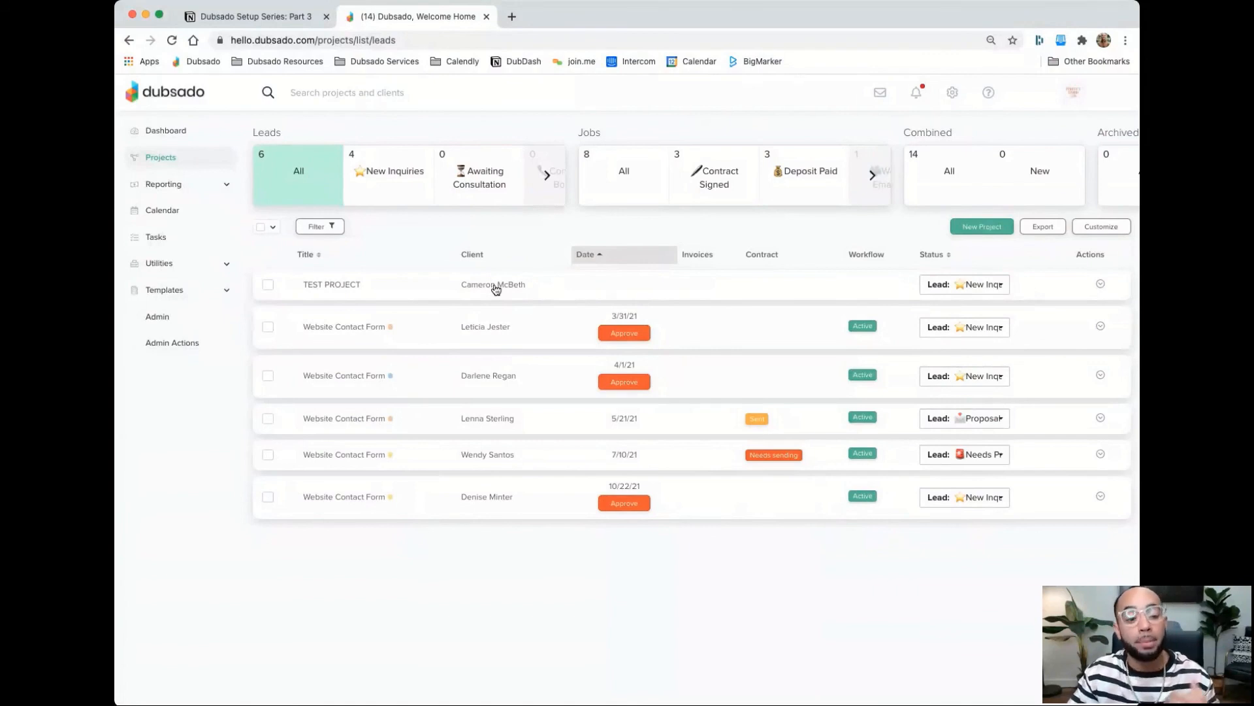
left_click(495, 289)
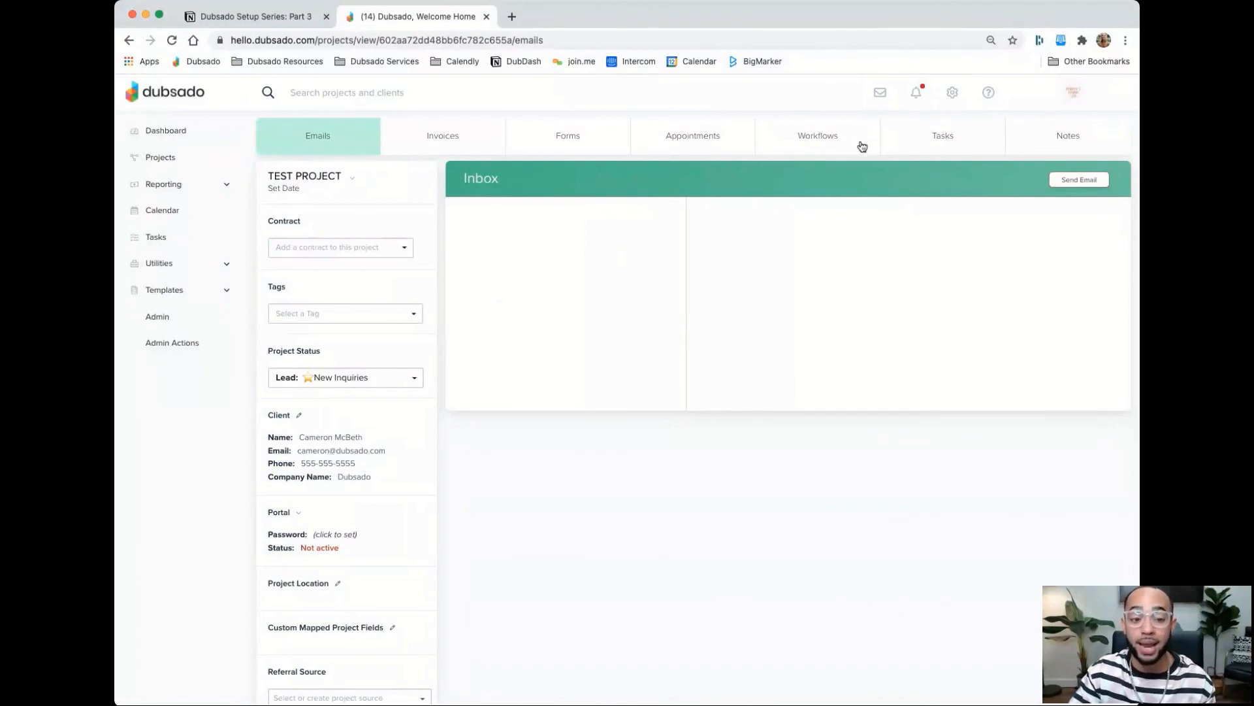
Apply the Bridal: Inquiry workflow to TEST PROJECT, and return to the homework checklist in the Notion guide
left_click(841, 142)
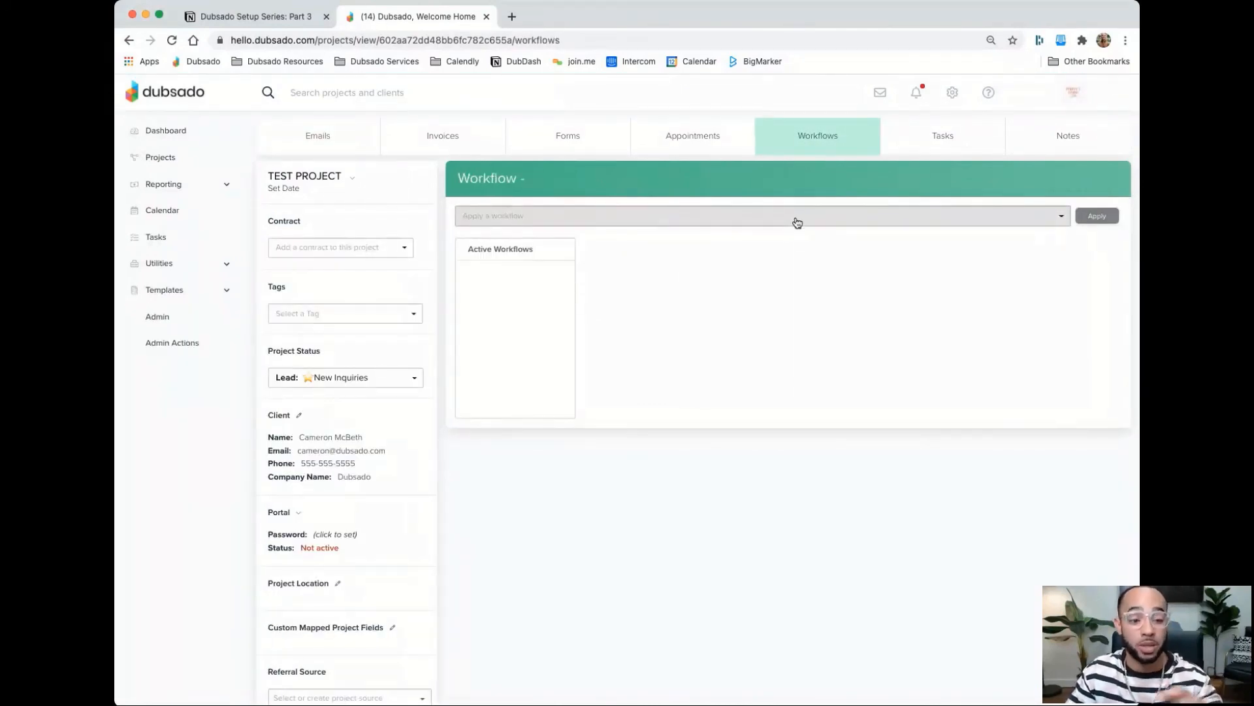
left_click(796, 222)
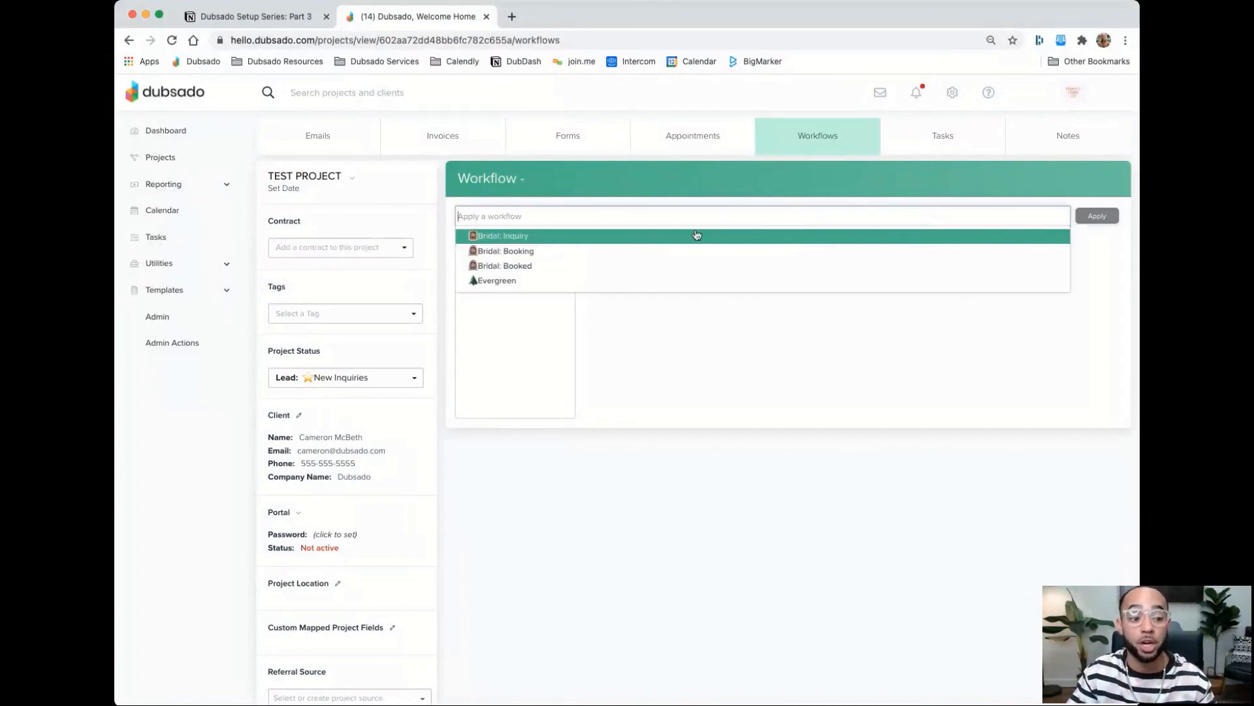
left_click(566, 239)
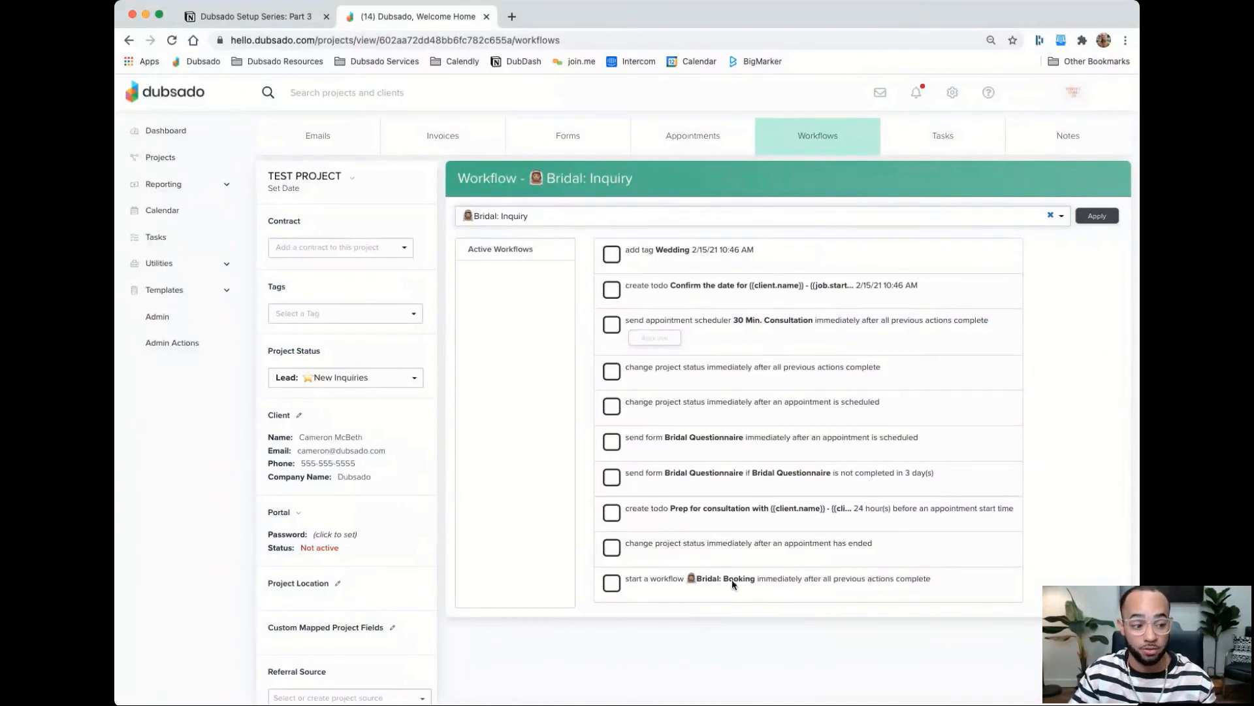
left_click(1095, 219)
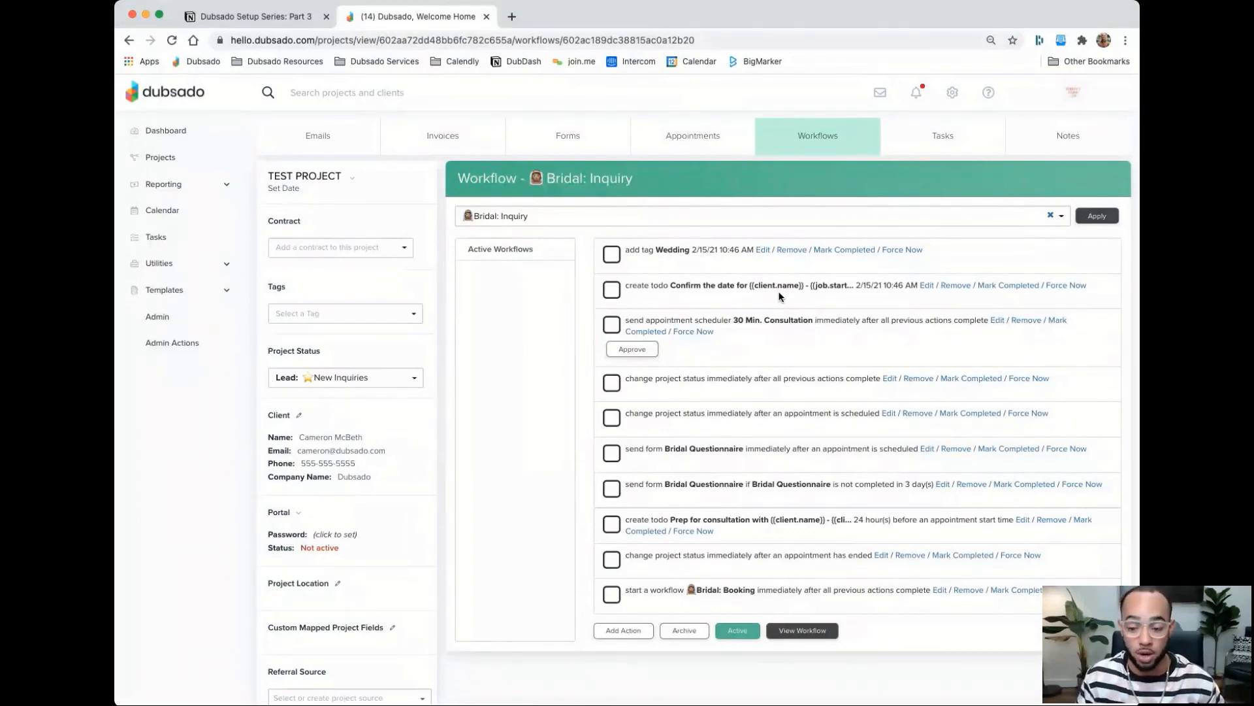
left_click(240, 17)
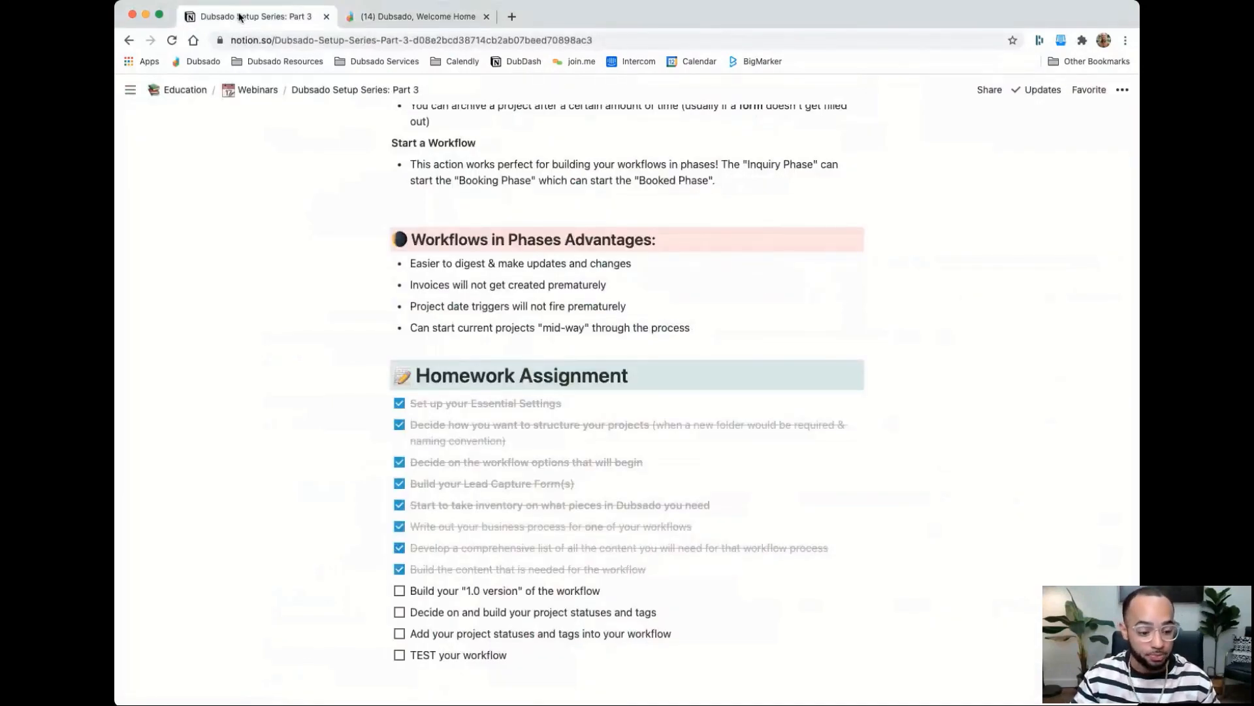